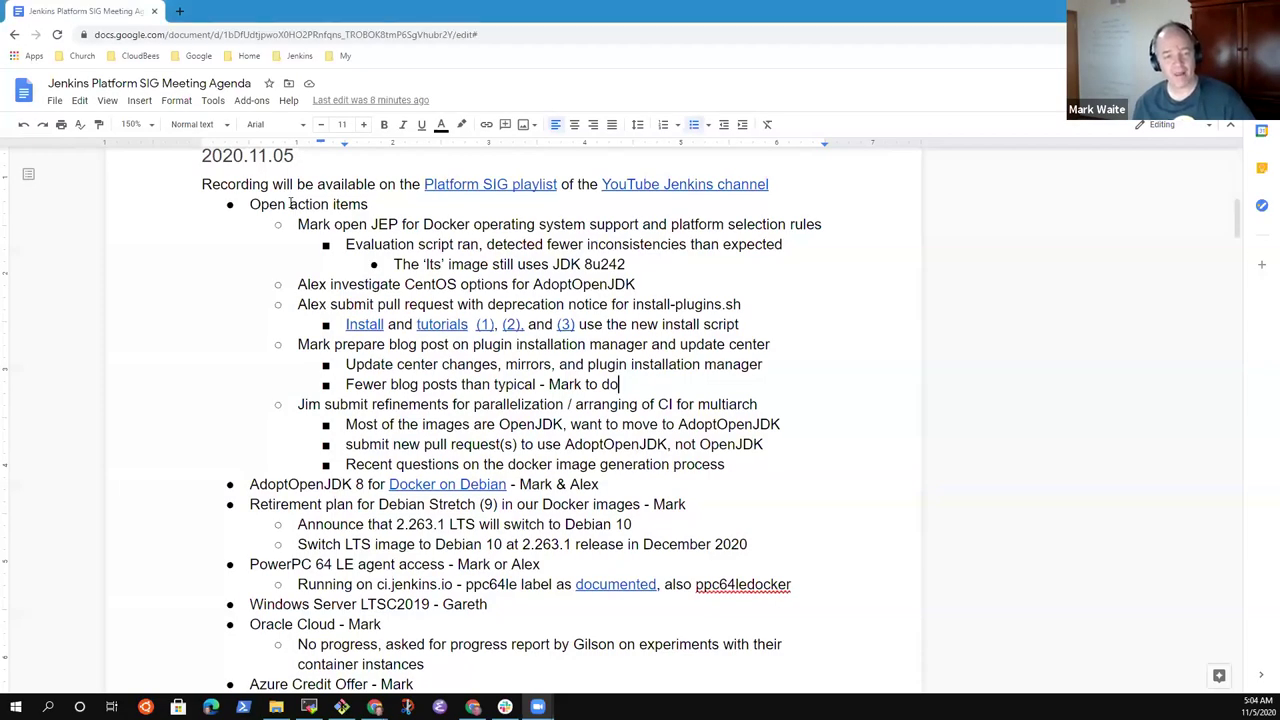
# - Highlight the "Open action items" heading and the AdoptOpenJDK 8 for Docker on Debian topic in the 2020.11.05 agenda
pyautogui.press('Home')
pyautogui.hotkey('shift', 'End')
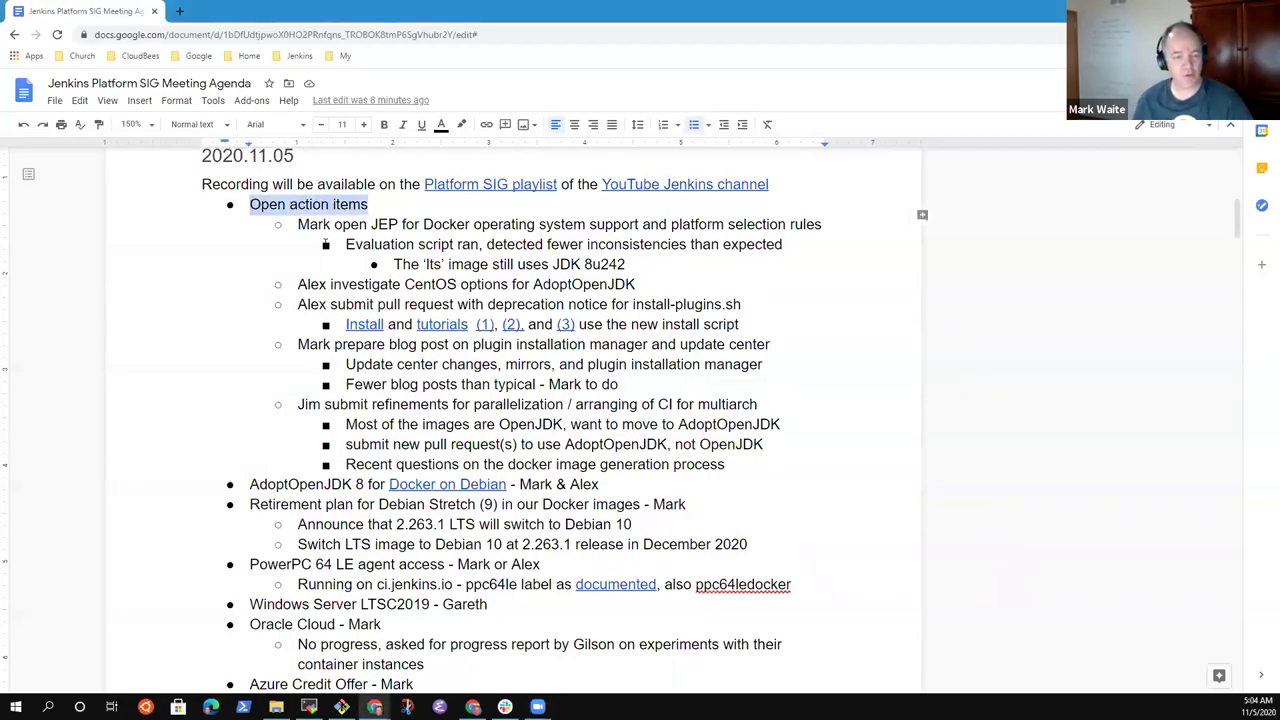
pyautogui.press('Down')
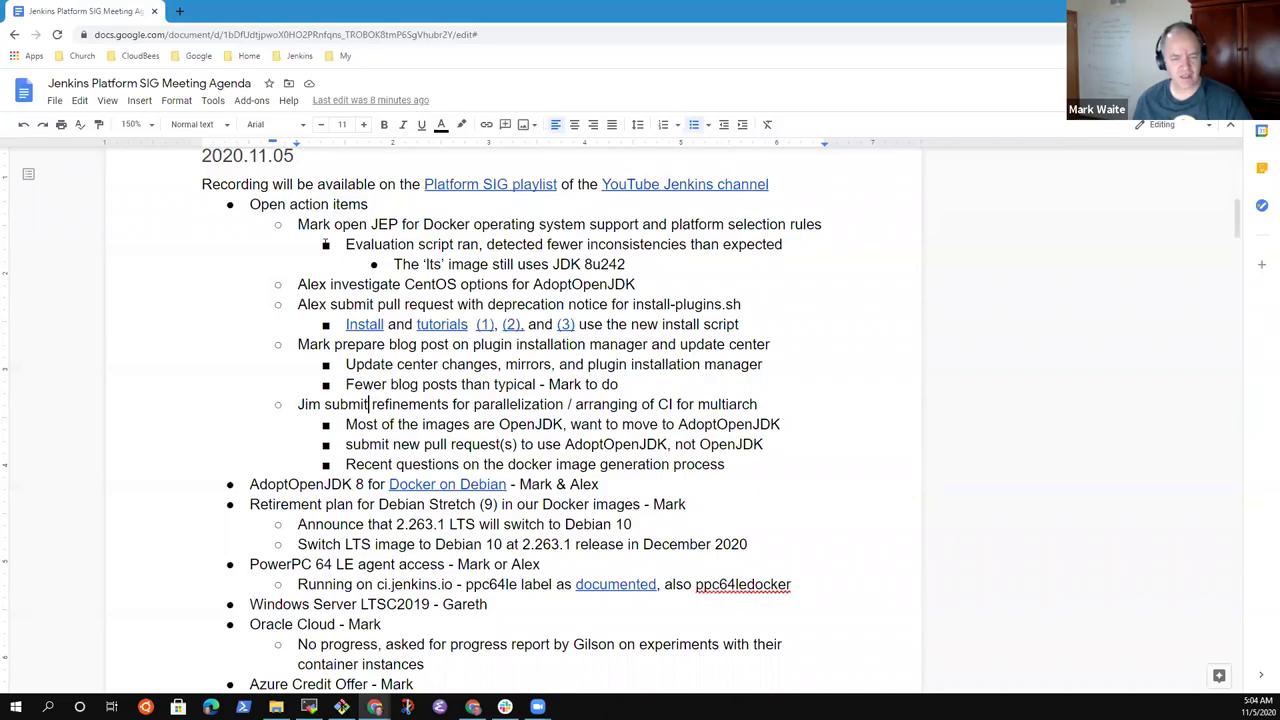
pyautogui.press('Down')
pyautogui.press('Down')
pyautogui.press('Down')
pyautogui.press('Down')
pyautogui.press('Home')
pyautogui.hotkey('shift', 'End')
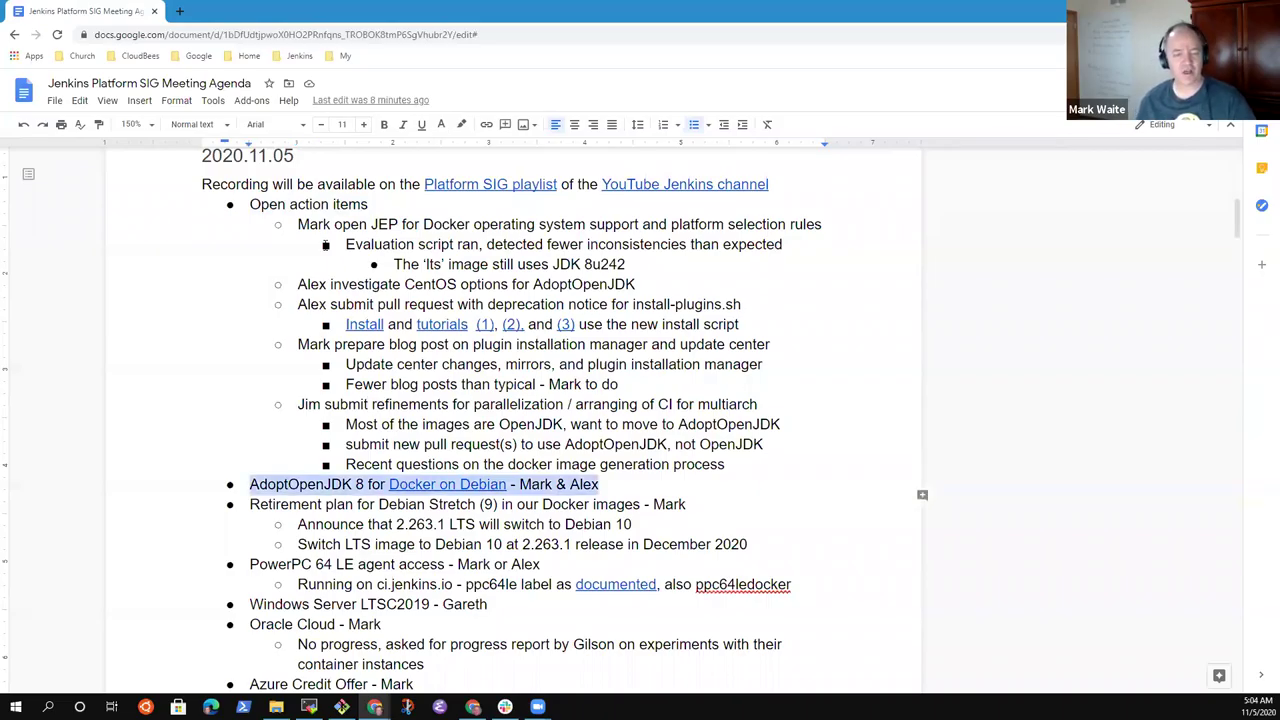
# - Highlight the Debian Stretch (9) retirement plan topic and the PowerPC 64 LE agent access topic in turn
pyautogui.press('Down')
pyautogui.press('Home')
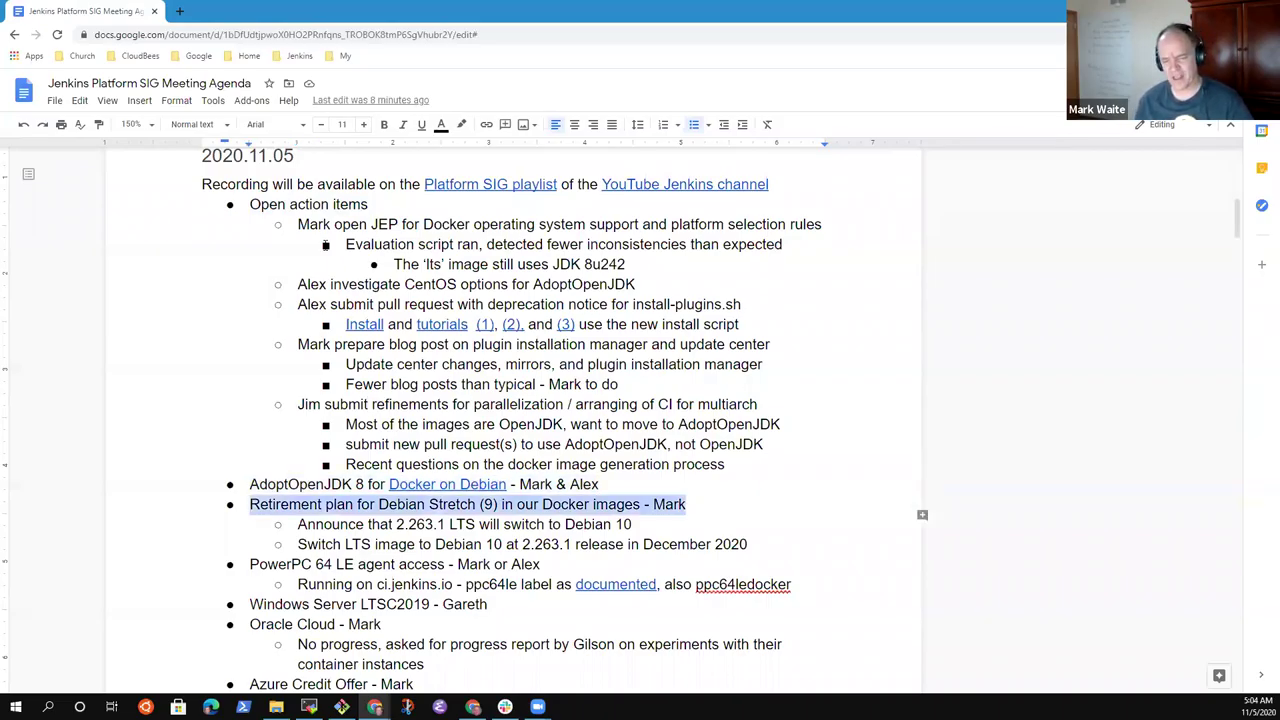
pyautogui.hotkey('shift', 'End')
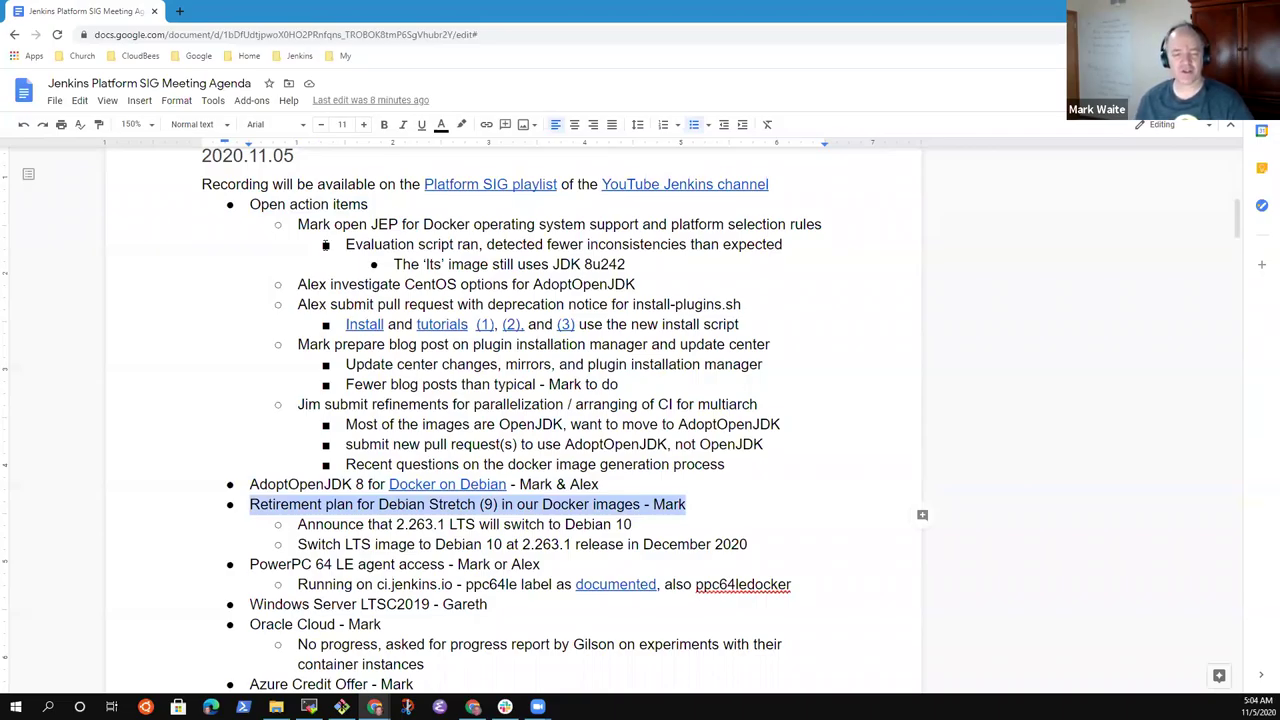
pyautogui.press('Down')
pyautogui.press('Down')
pyautogui.press('Down')
pyautogui.press('Down')
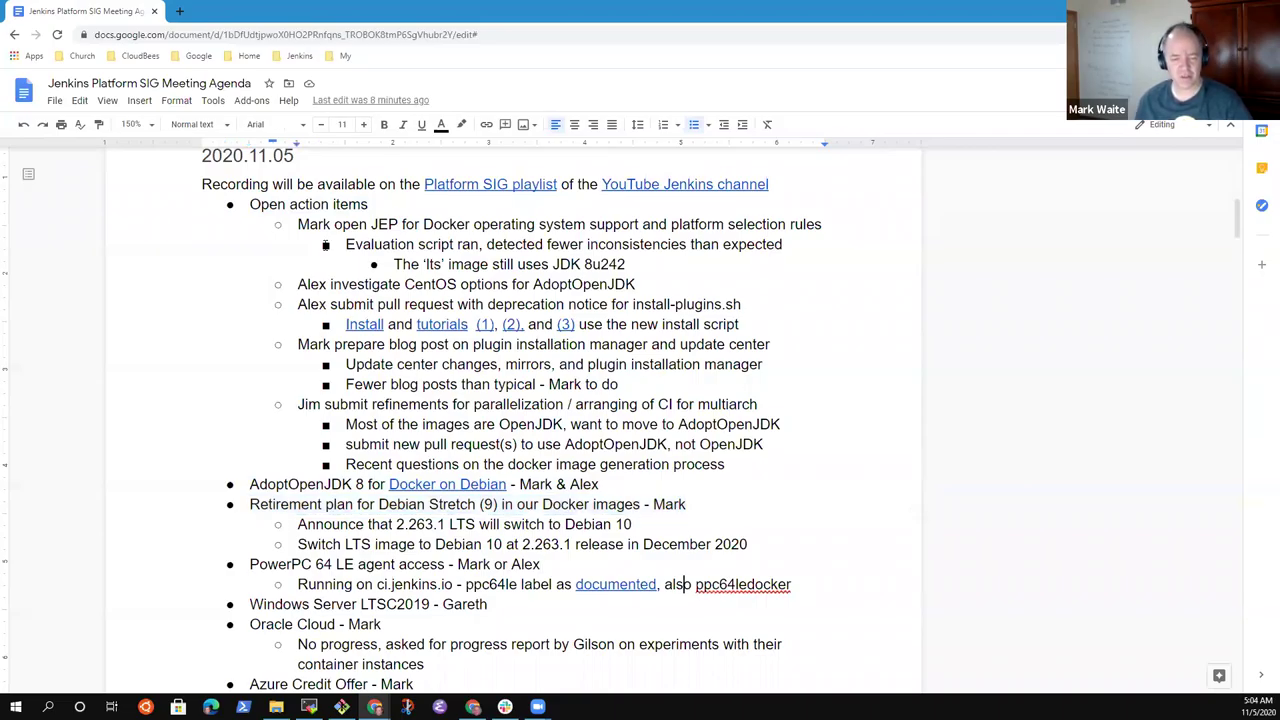
pyautogui.press('Up')
pyautogui.press('Home')
pyautogui.hotkey('shift', 'End')
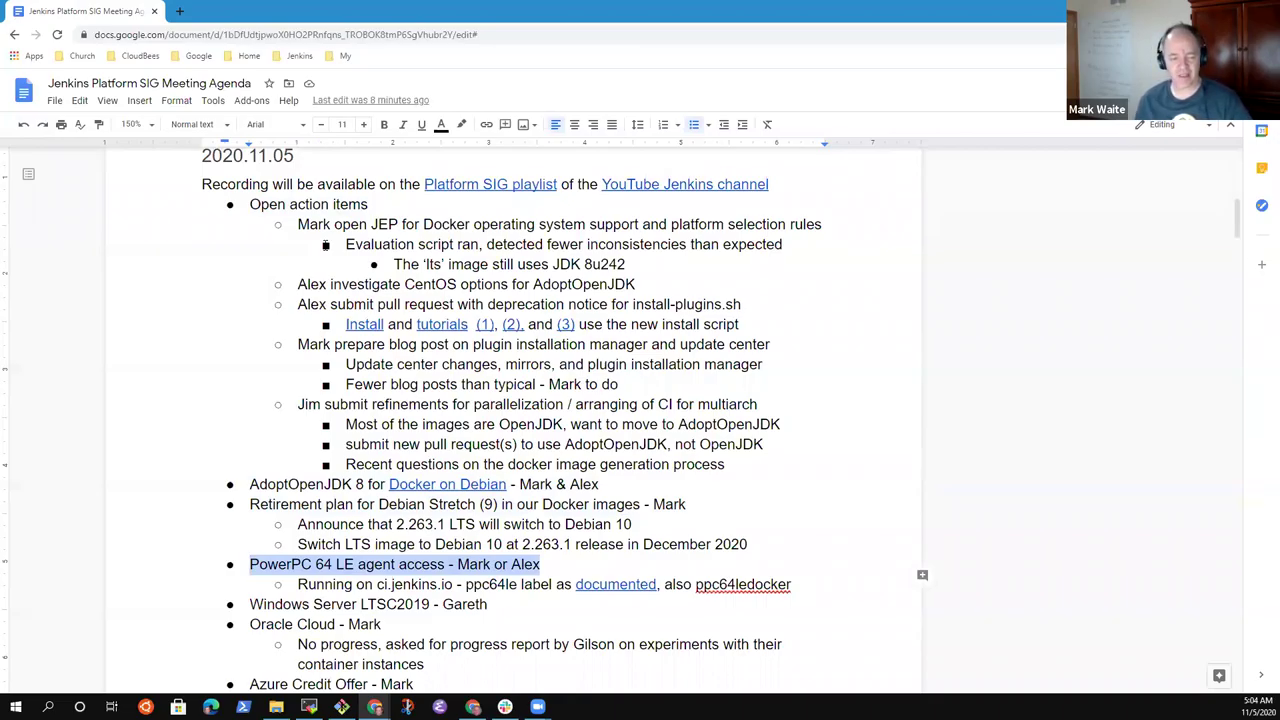
# - Insert "Docker images" after "Windows Server LTSC2019" in that agenda topic, before the dash and the owner's name
pyautogui.click(488, 604)
pyautogui.press('Home')
pyautogui.hotkey('shift', 'End')
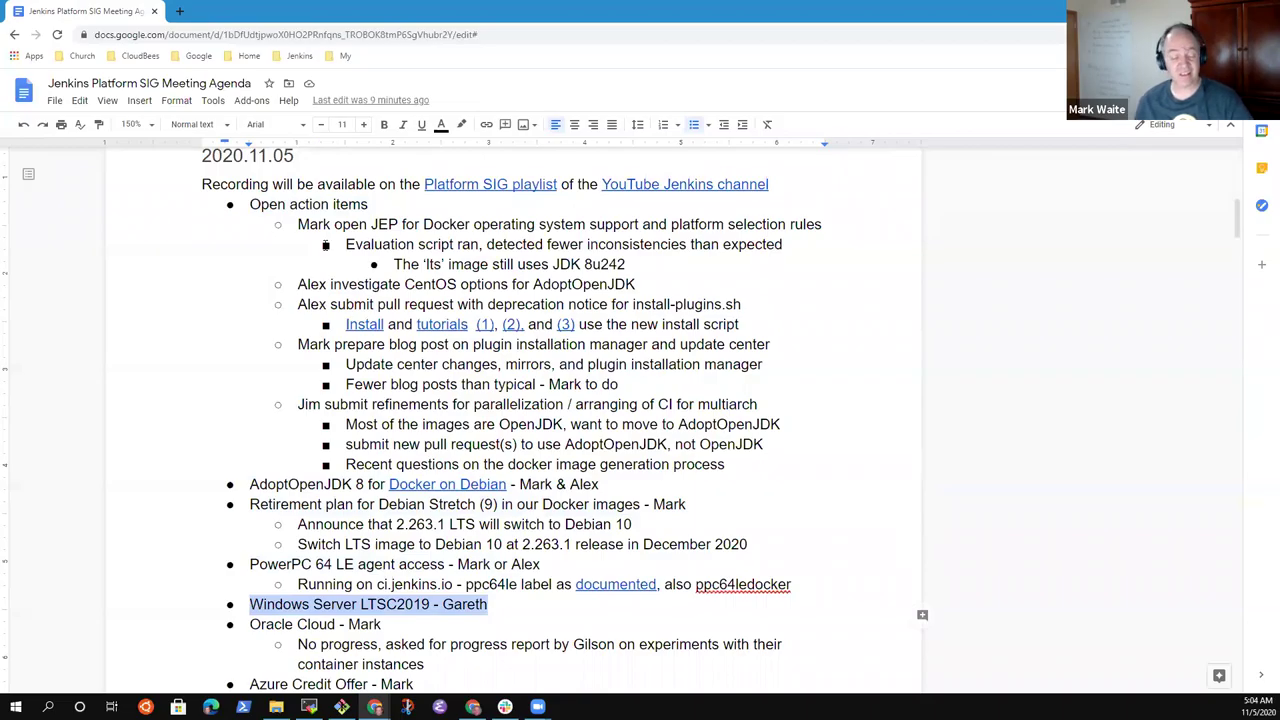
pyautogui.press('Left')
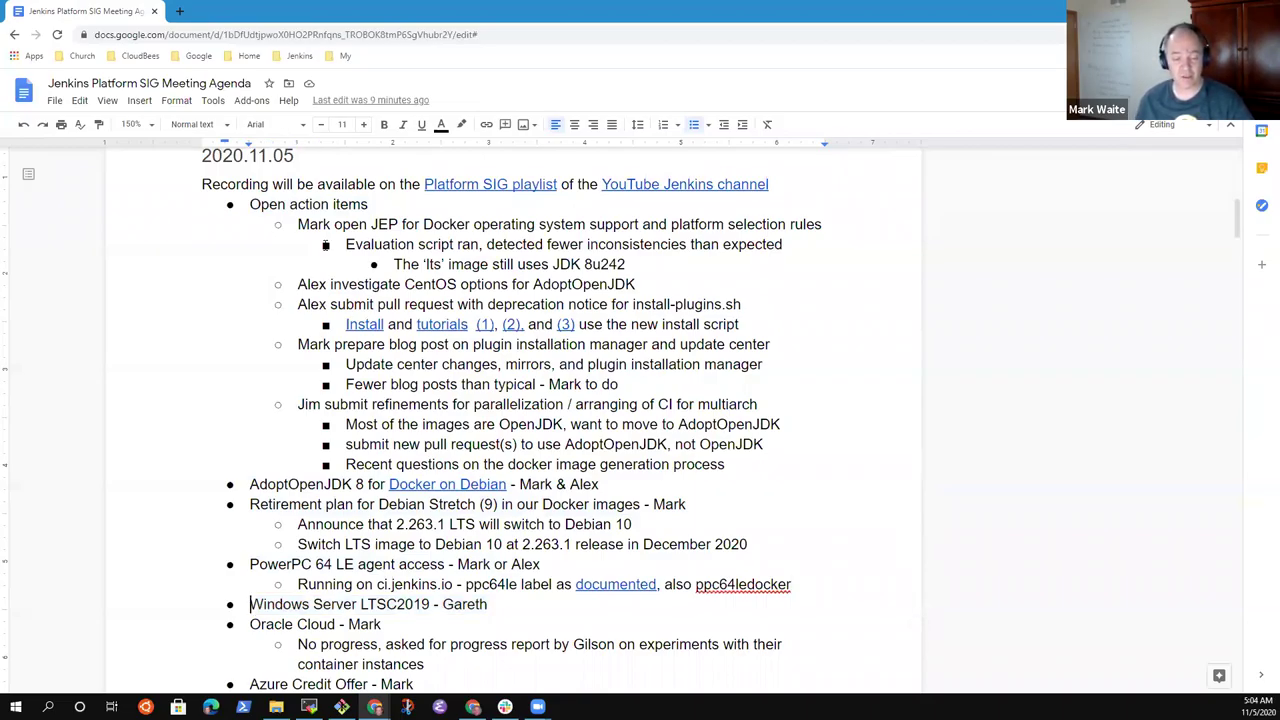
pyautogui.hotkey('ctrl', 'Right')
pyautogui.hotkey('ctrl', 'Right')
pyautogui.hotkey('ctrl', 'Right')
pyautogui.hotkey('ctrl', 'Right')
pyautogui.press('Left')
pyautogui.press('Left')
pyautogui.write('Docker iumag')
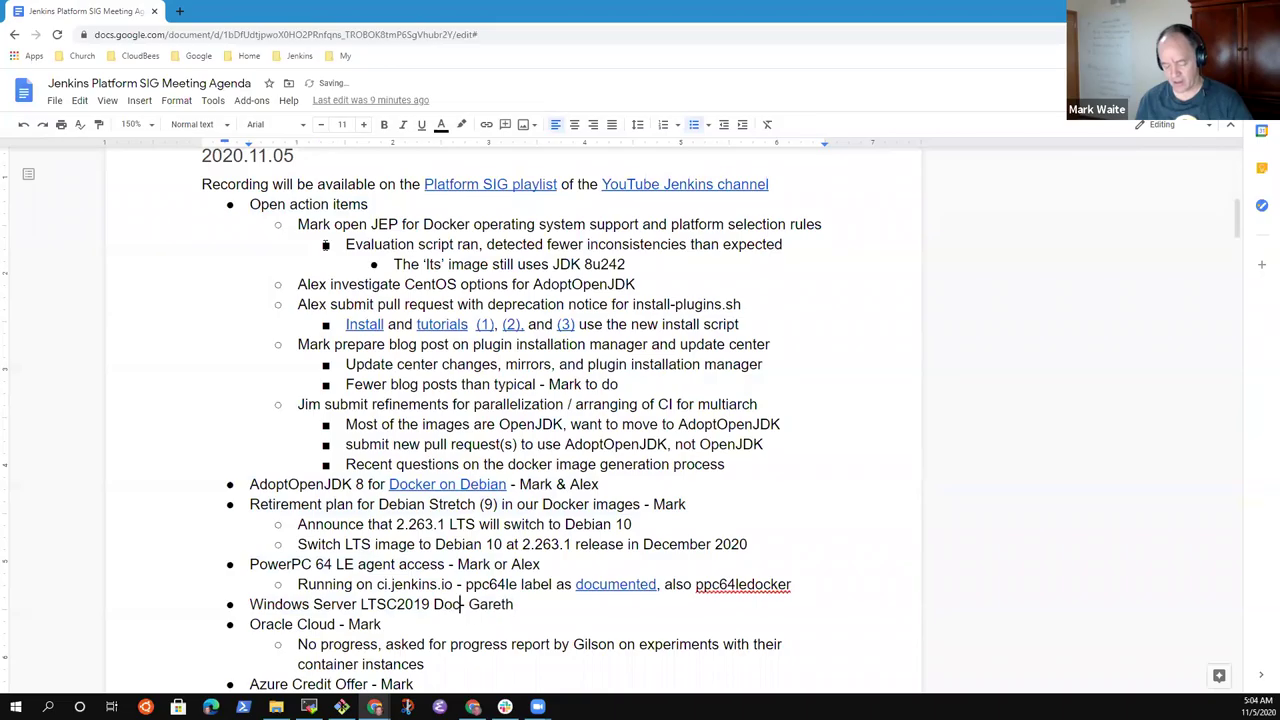
pyautogui.press('BackSpace')
pyautogui.press('BackSpace')
pyautogui.press('BackSpace')
pyautogui.press('BackSpace')
pyautogui.press('BackSpace')
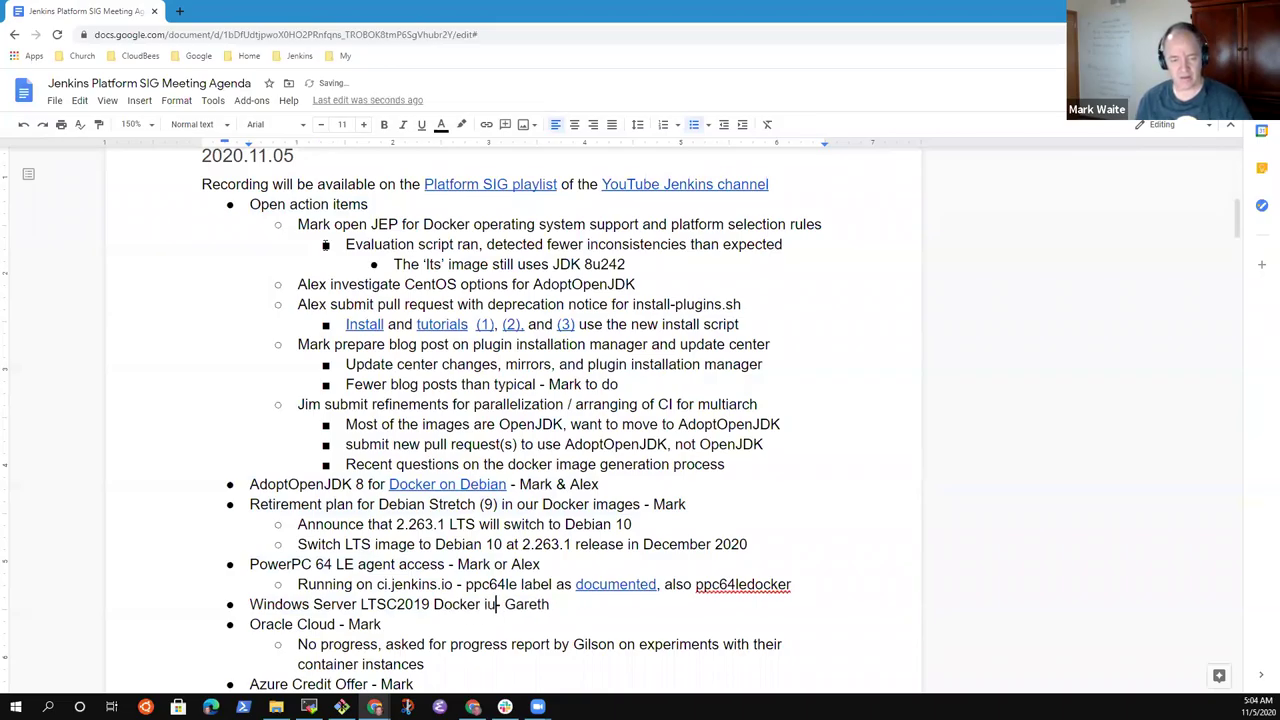
pyautogui.write('images')
# - Highlight the Oracle Cloud topic and the Azure Credit Offer topic in turn
pyautogui.press('Down')
pyautogui.press('Home')
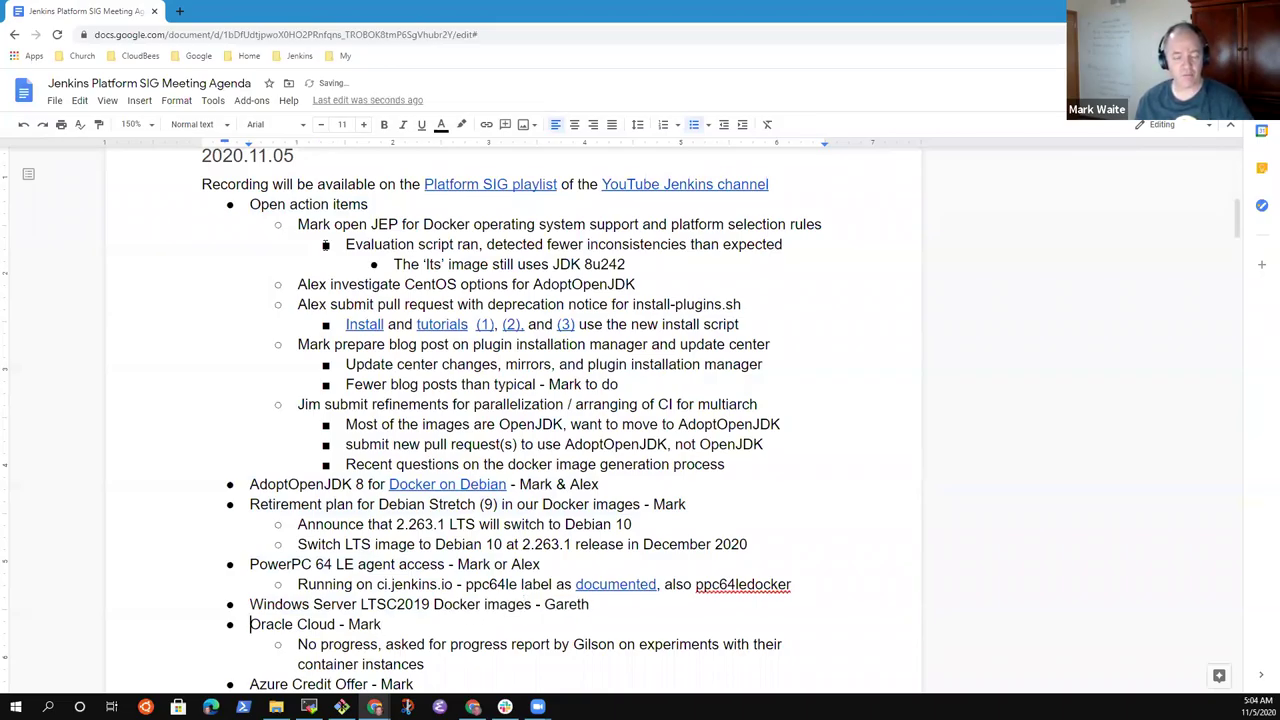
pyautogui.hotkey('shift', 'End')
pyautogui.press('Down')
pyautogui.press('Down')
pyautogui.press('Down')
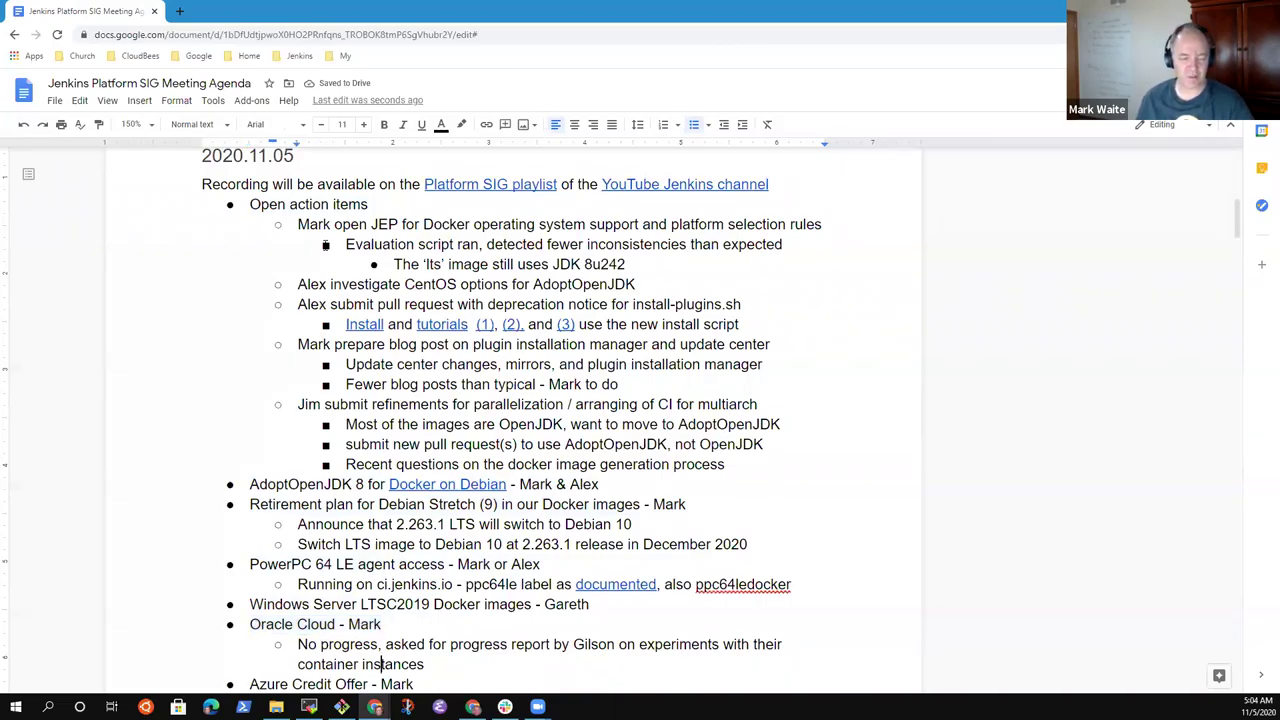
pyautogui.press('Home')
pyautogui.hotkey('shift', 'End')
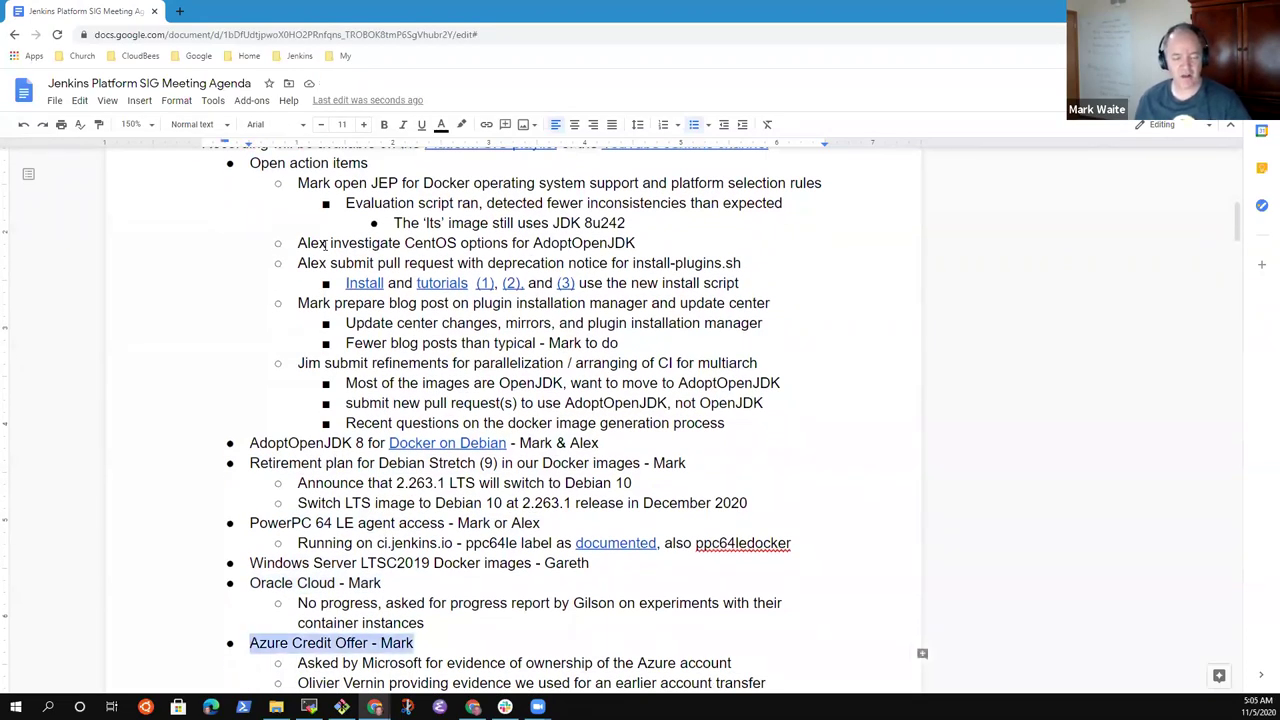
# - Highlight the agenda topic about proposing a new meeting time
pyautogui.press('Down')
pyautogui.press('Down')
pyautogui.press('Down')
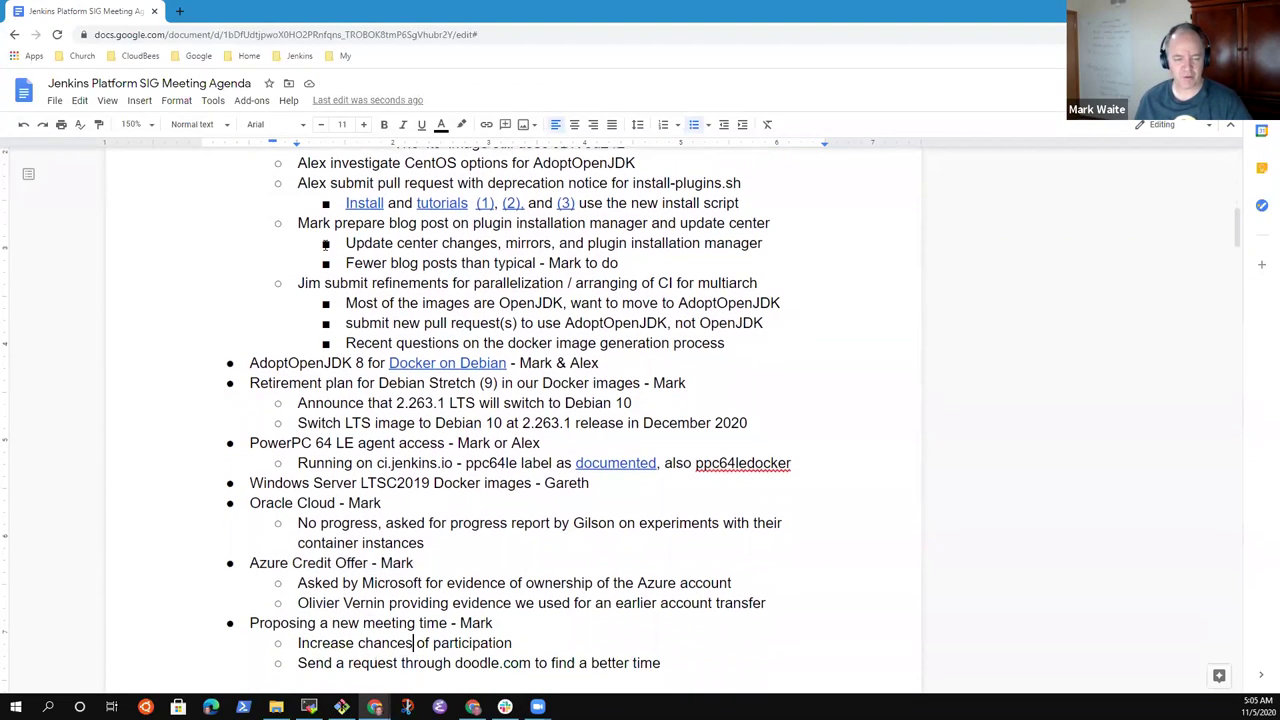
pyautogui.press('Home')
pyautogui.hotkey('shift', 'End')
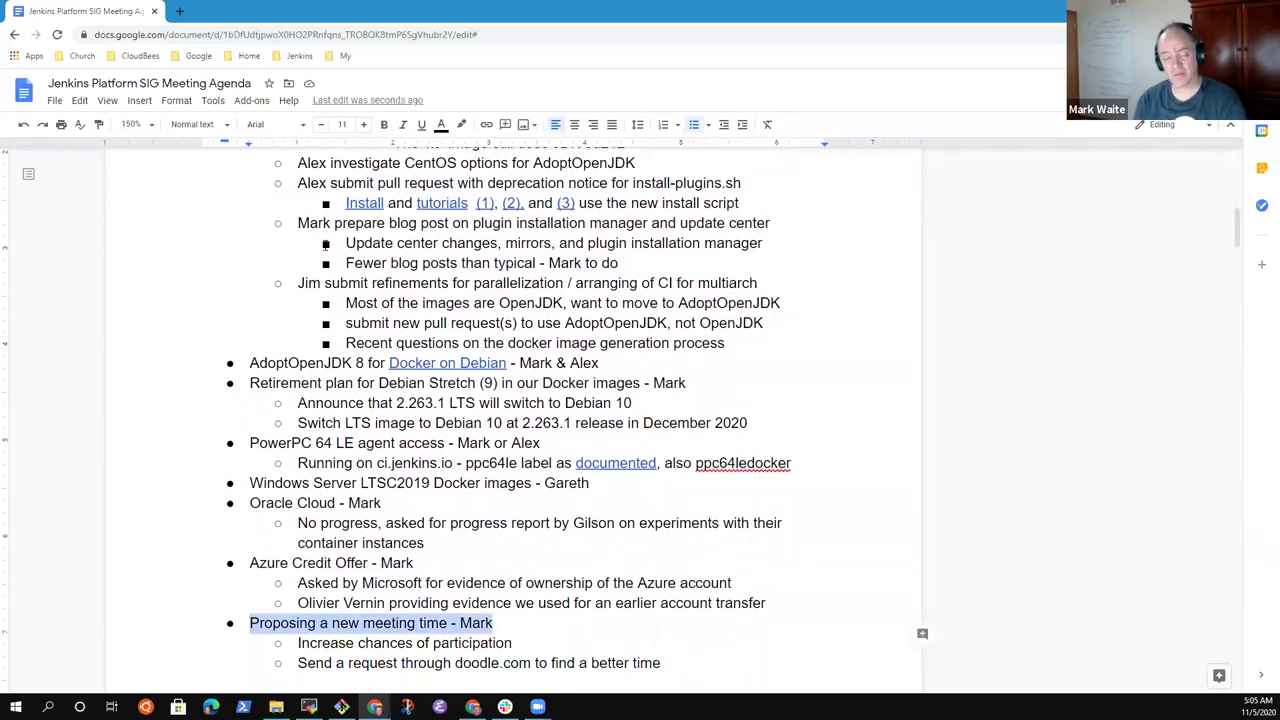
# - Return to the open action items and highlight the JEP item on Docker operating system support and platform selection rules
pyautogui.press('Up')
pyautogui.press('Up')
pyautogui.press('Up')
pyautogui.press('Up')
pyautogui.press('Up')
pyautogui.press('Up')
pyautogui.press('Up')
pyautogui.press('Up')
pyautogui.press('Up')
pyautogui.press('Up')
pyautogui.press('Up')
pyautogui.press('Up')
pyautogui.press('Up')
pyautogui.press('Up')
pyautogui.press('Up')
pyautogui.press('Up')
pyautogui.press('Up')
pyautogui.press('Up')
pyautogui.press('Up')
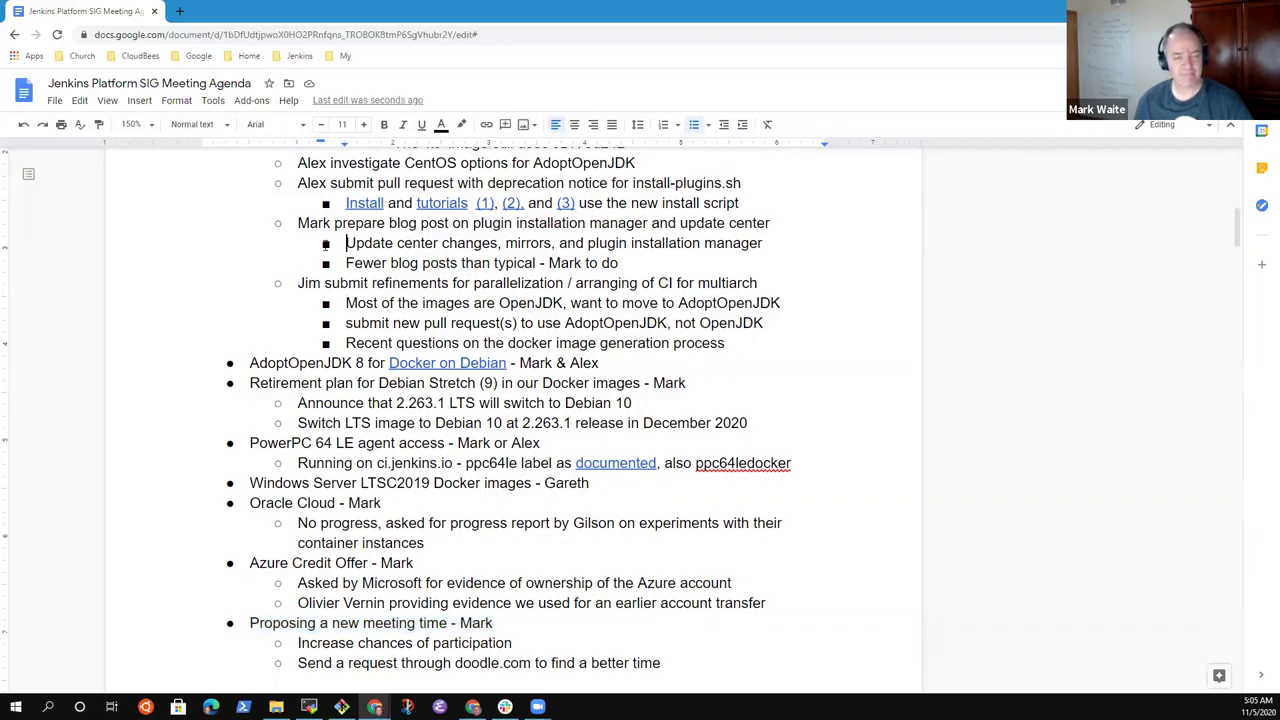
pyautogui.press('Up')
pyautogui.press('Up')
pyautogui.press('Up')
pyautogui.press('Up')
pyautogui.press('Up')
pyautogui.press('Up')
pyautogui.press('Up')
pyautogui.press('Up')
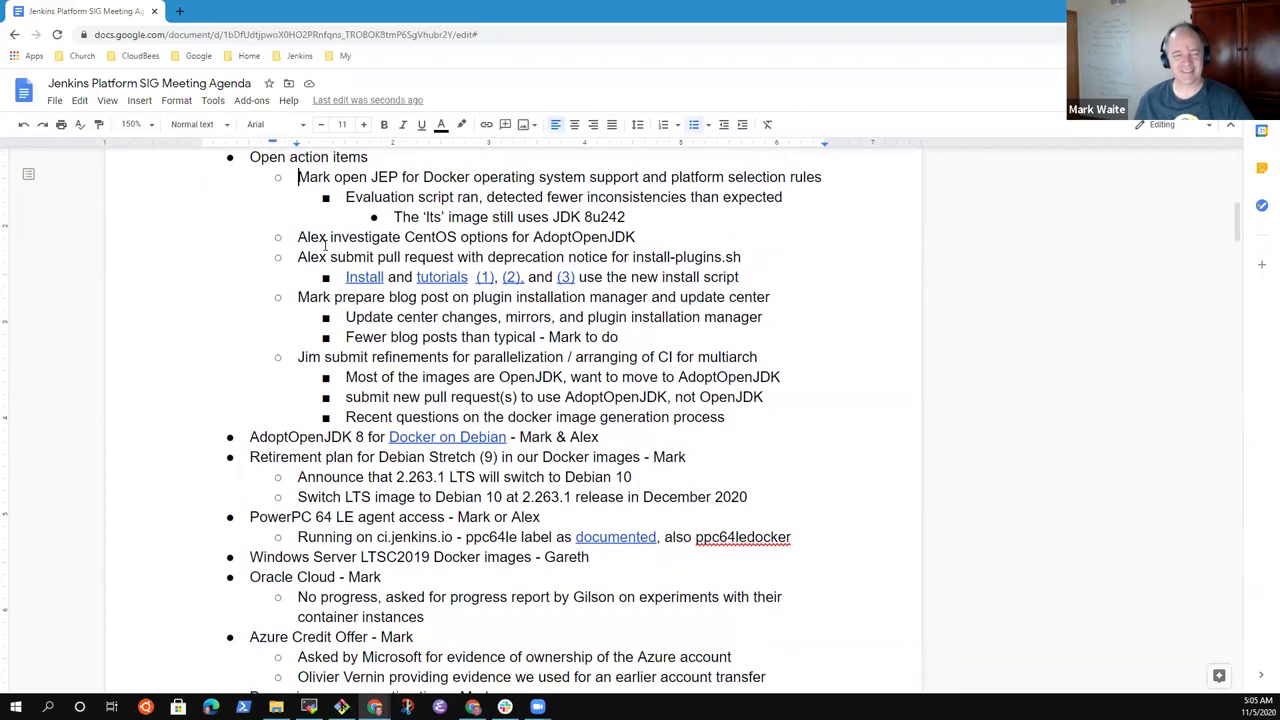
pyautogui.press('Down')
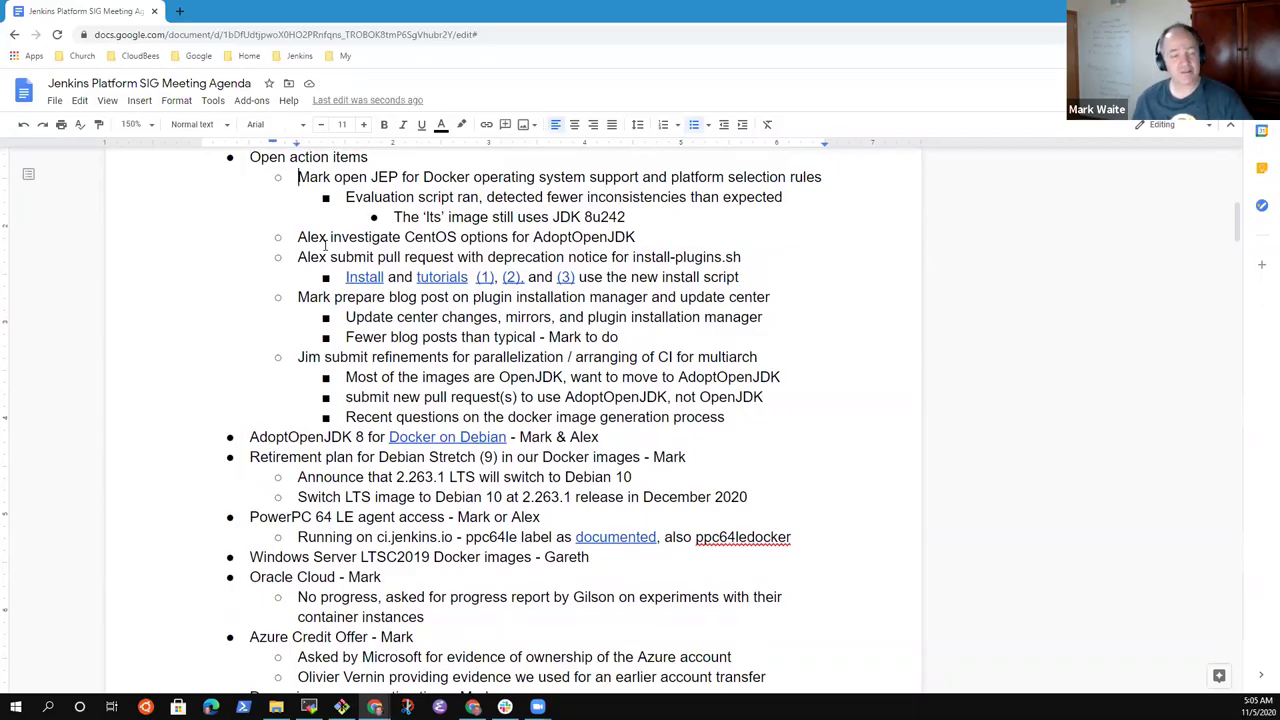
pyautogui.hotkey('shift', 'End')
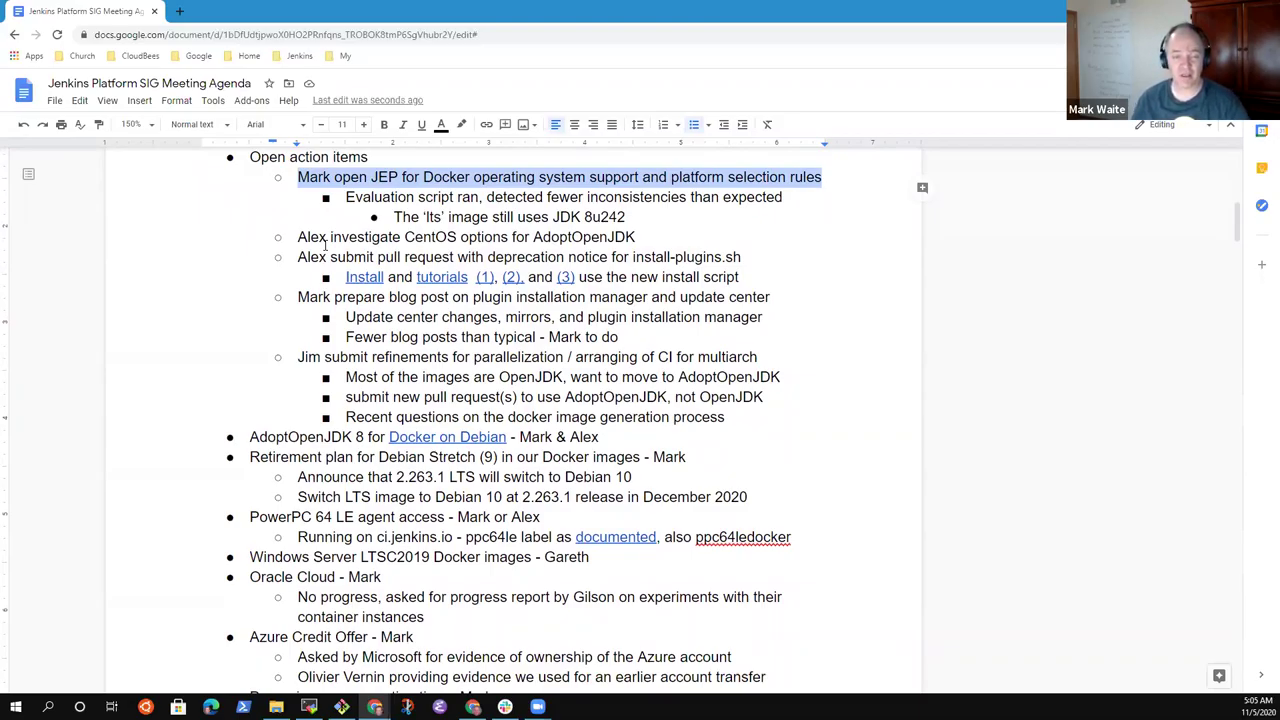
# - Highlight the evaluation script note under the JEP item and "JDK 8u242" in the note below it
pyautogui.press('Down')
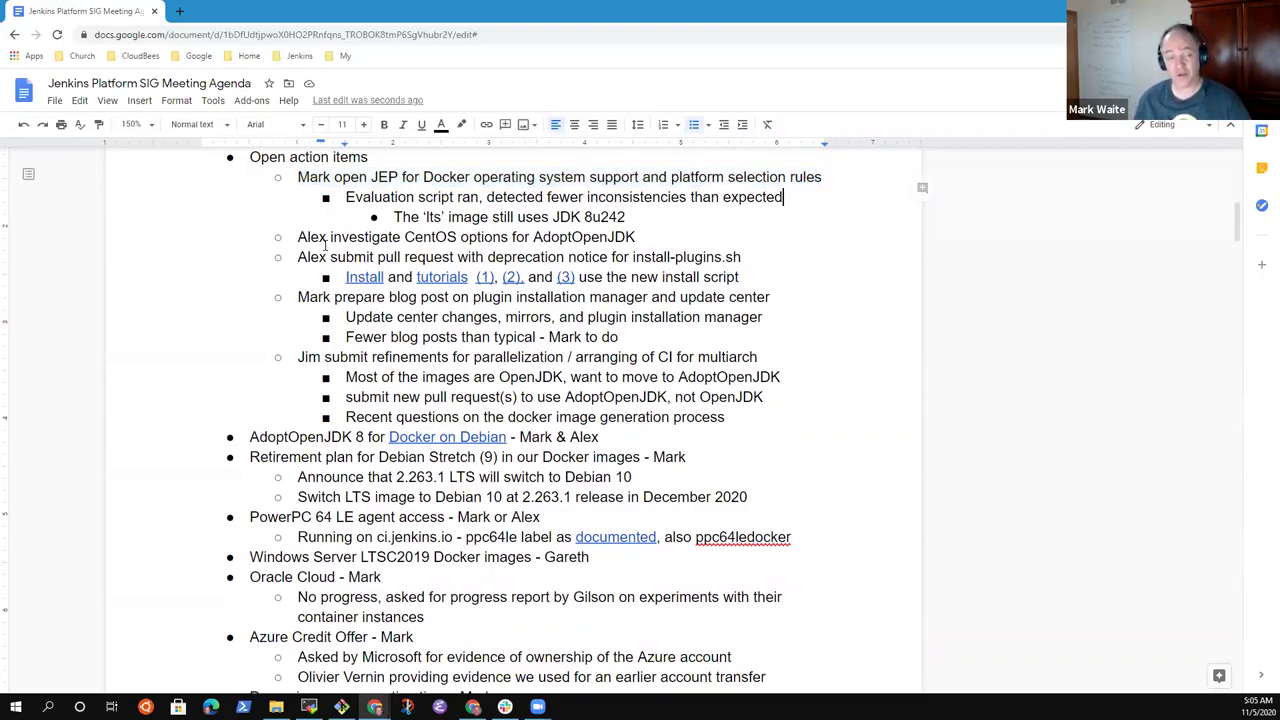
pyautogui.hotkey('shift', 'End')
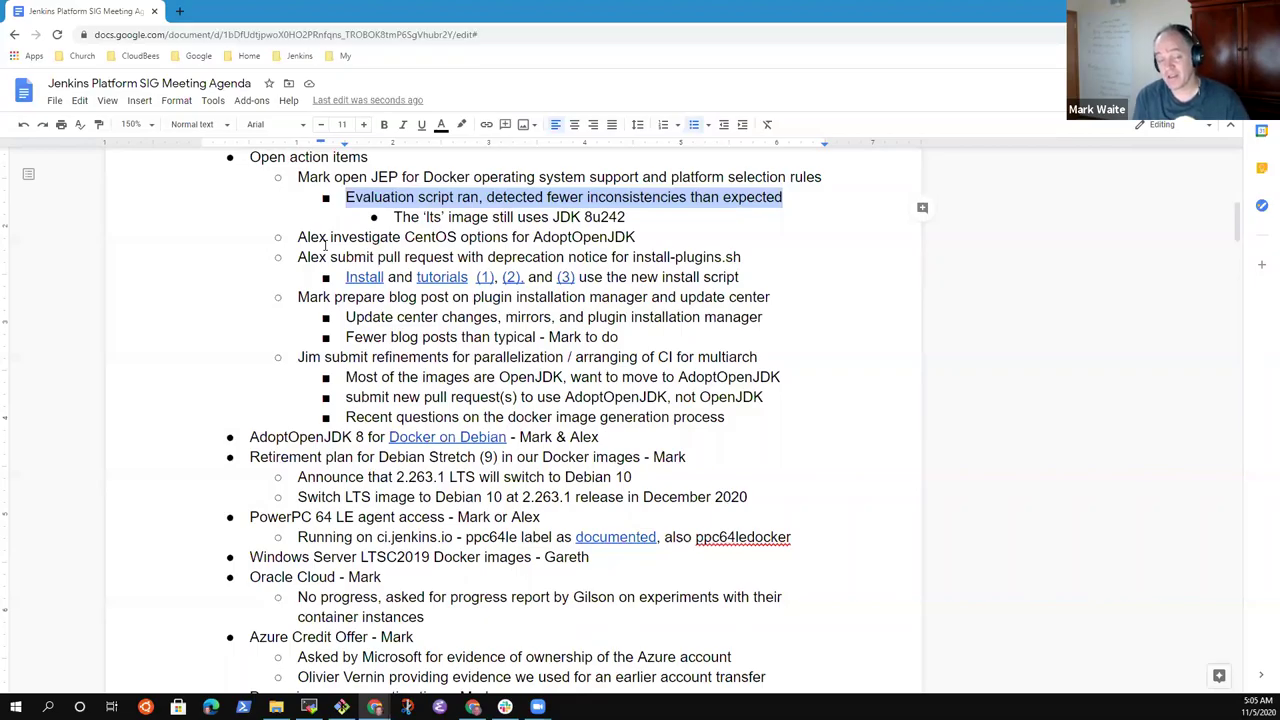
pyautogui.press('Down')
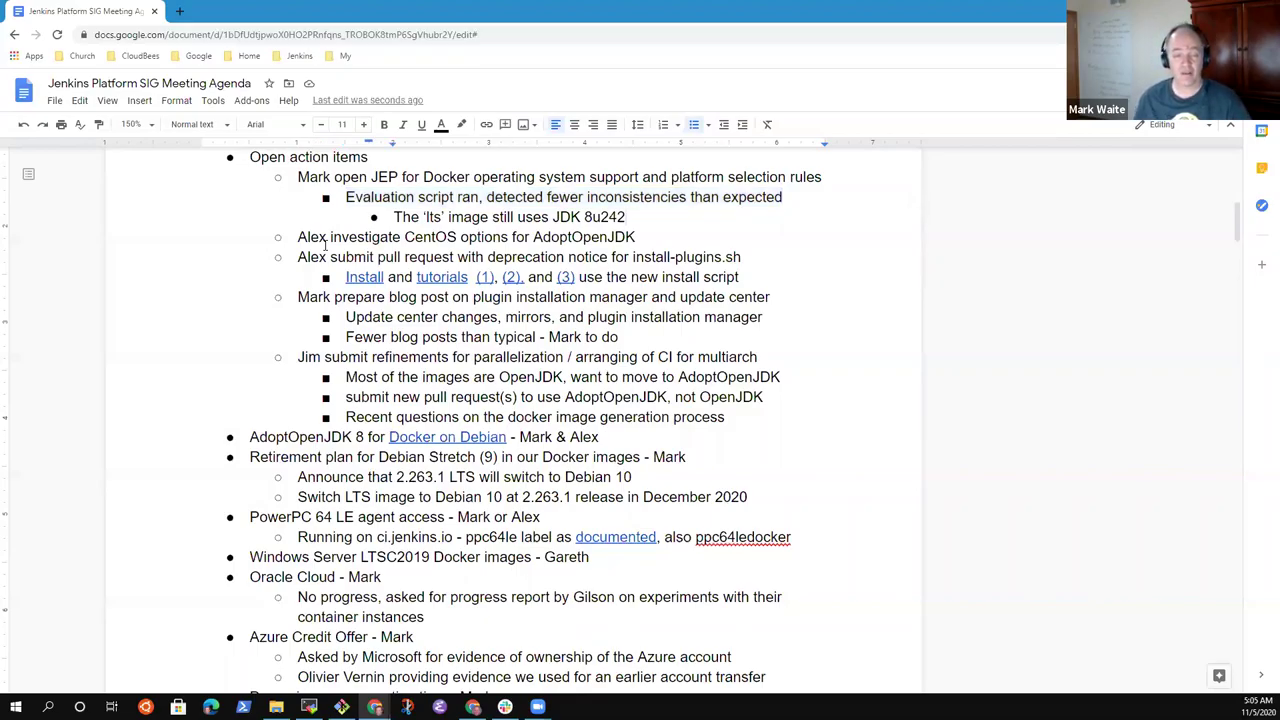
pyautogui.hotkey('ctrl', 'shift', 'Left')
pyautogui.hotkey('ctrl', 'shift', 'Left')
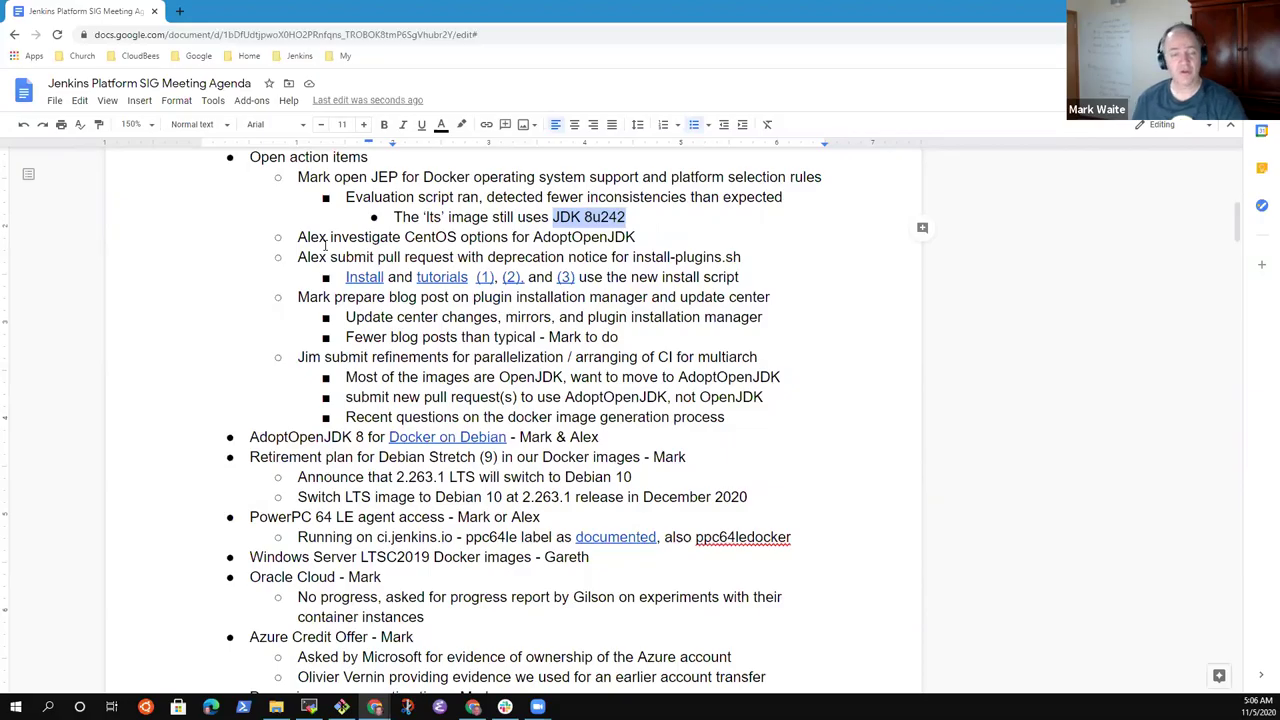
pyautogui.press('Right')
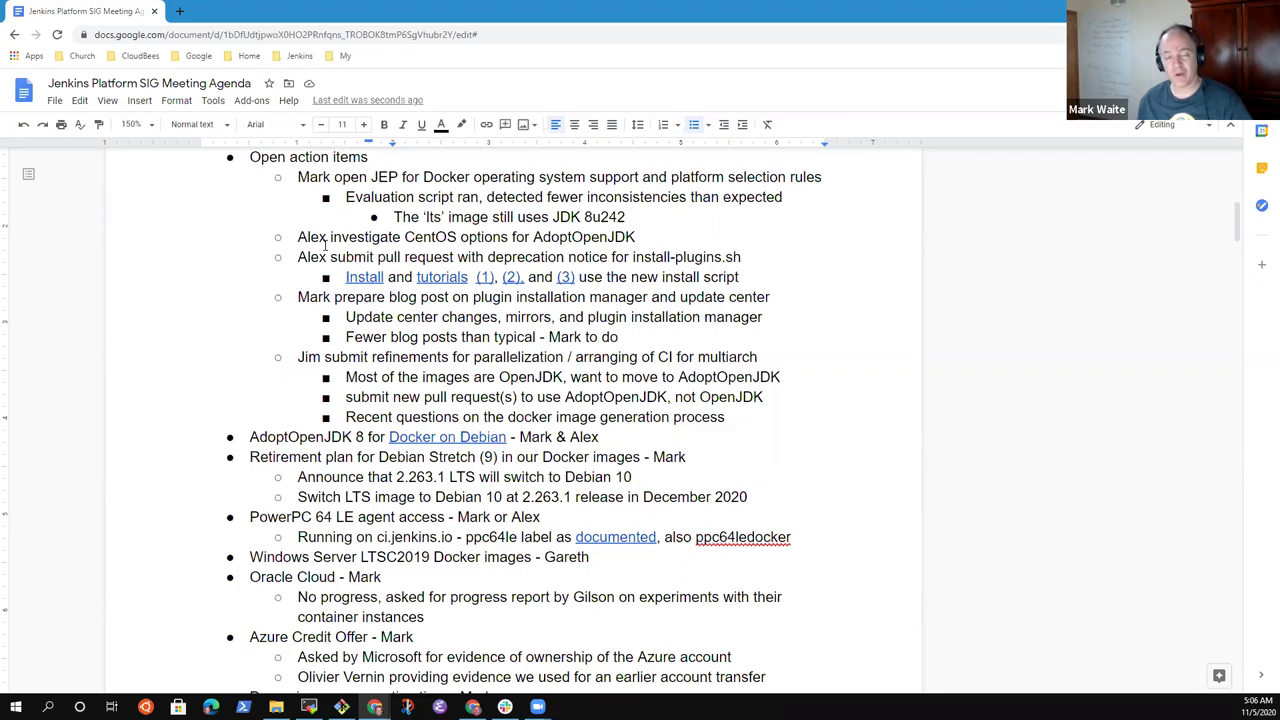
# - Go through the action items on CentOS options for AdoptOpenJDK and the install-plugins.sh deprecation notice, highlighting the deprecation item
pyautogui.press('Down')
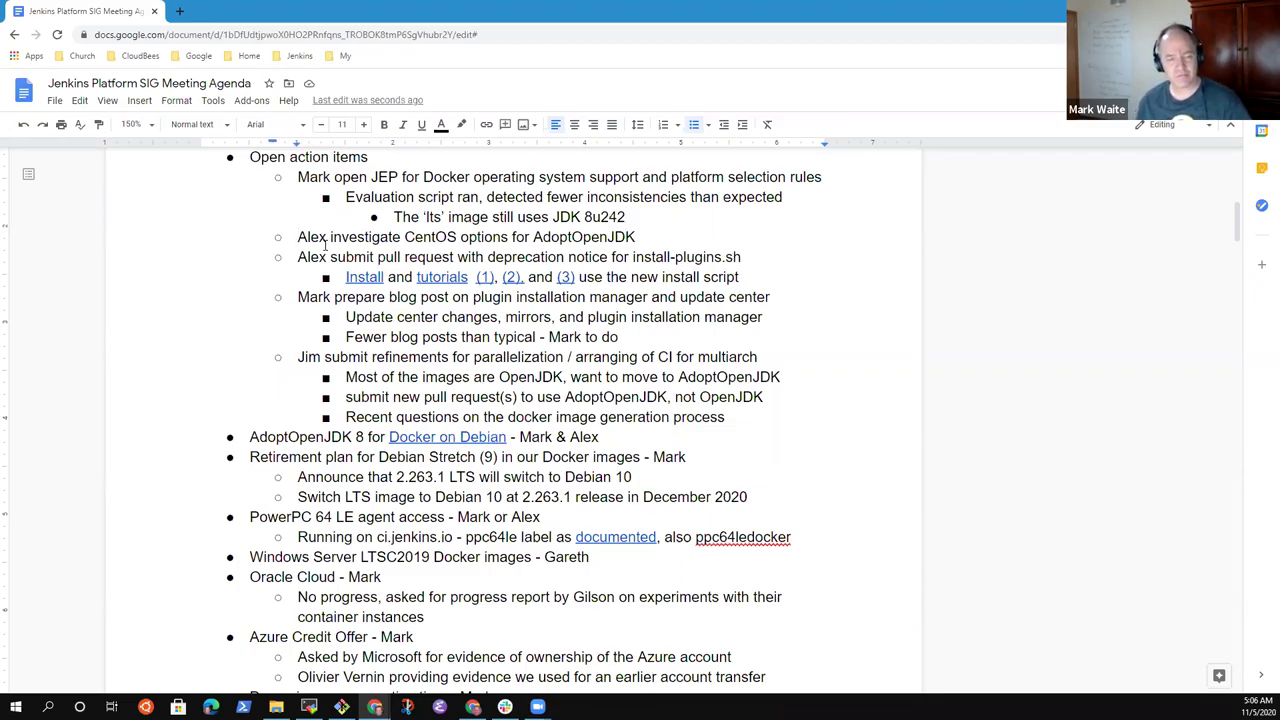
pyautogui.press('Home')
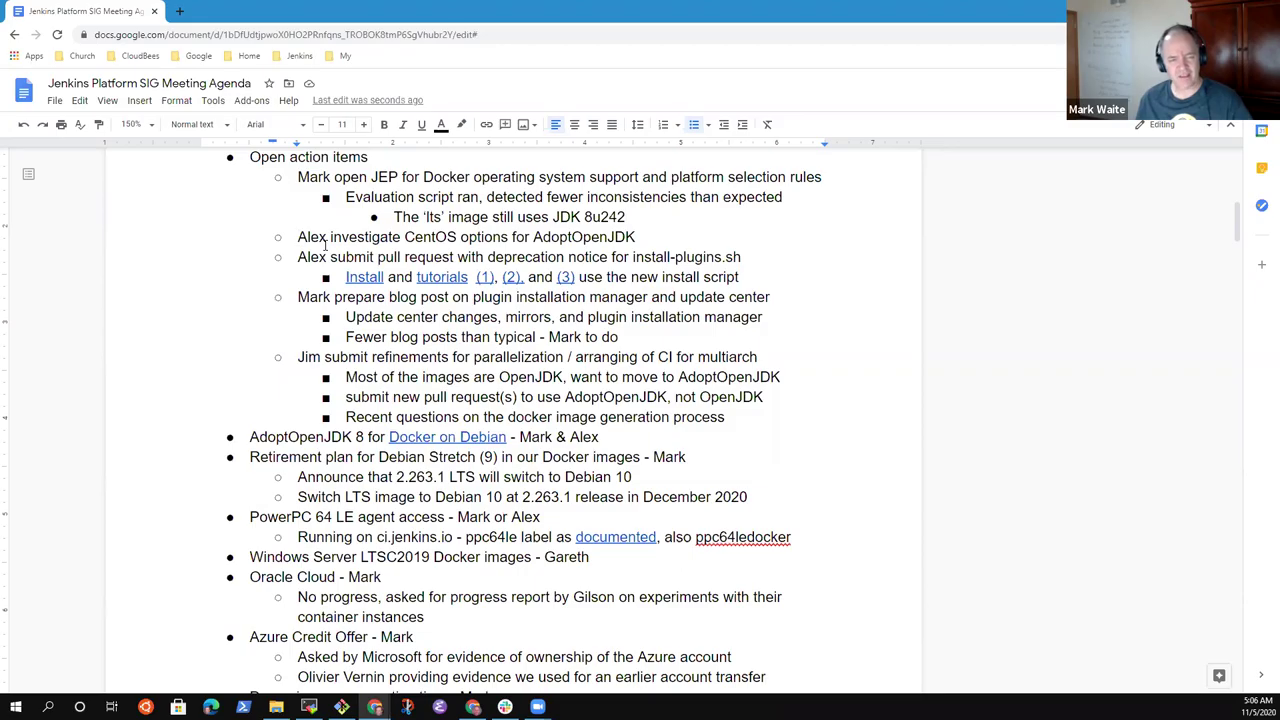
pyautogui.hotkey('shift', 'Down')
pyautogui.hotkey('shift', 'Down')
pyautogui.press('Right')
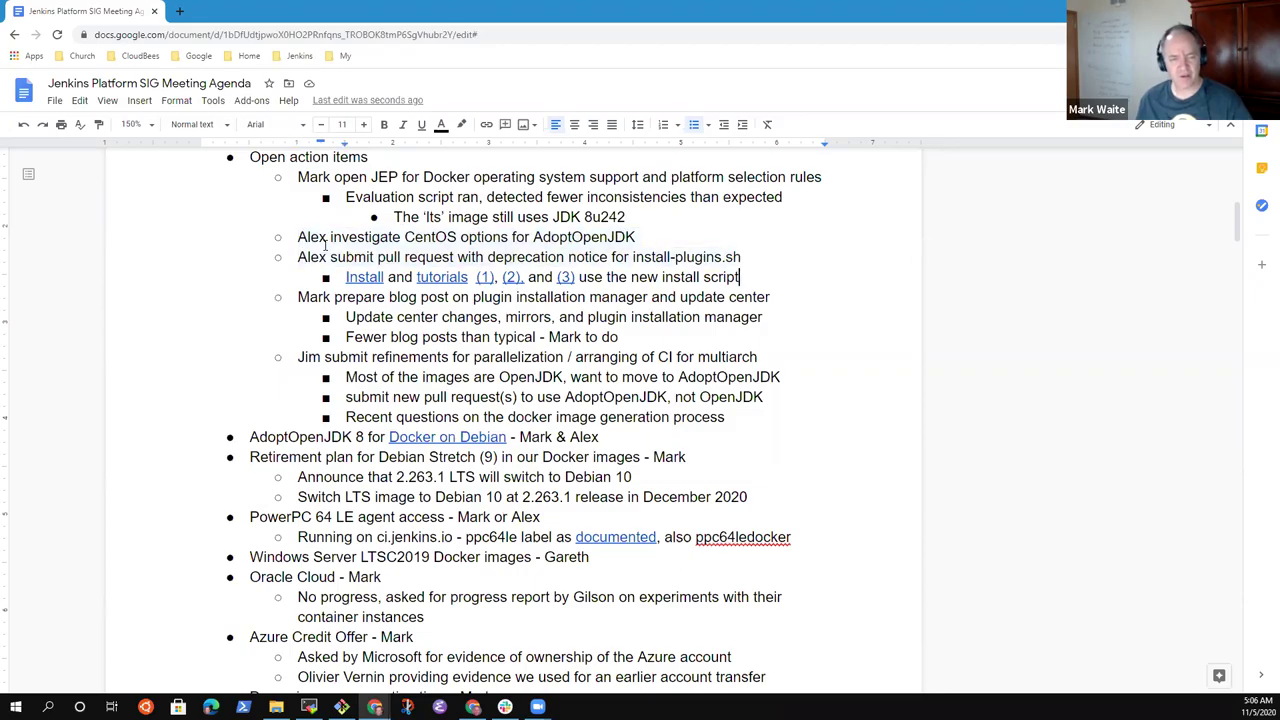
pyautogui.press('Home')
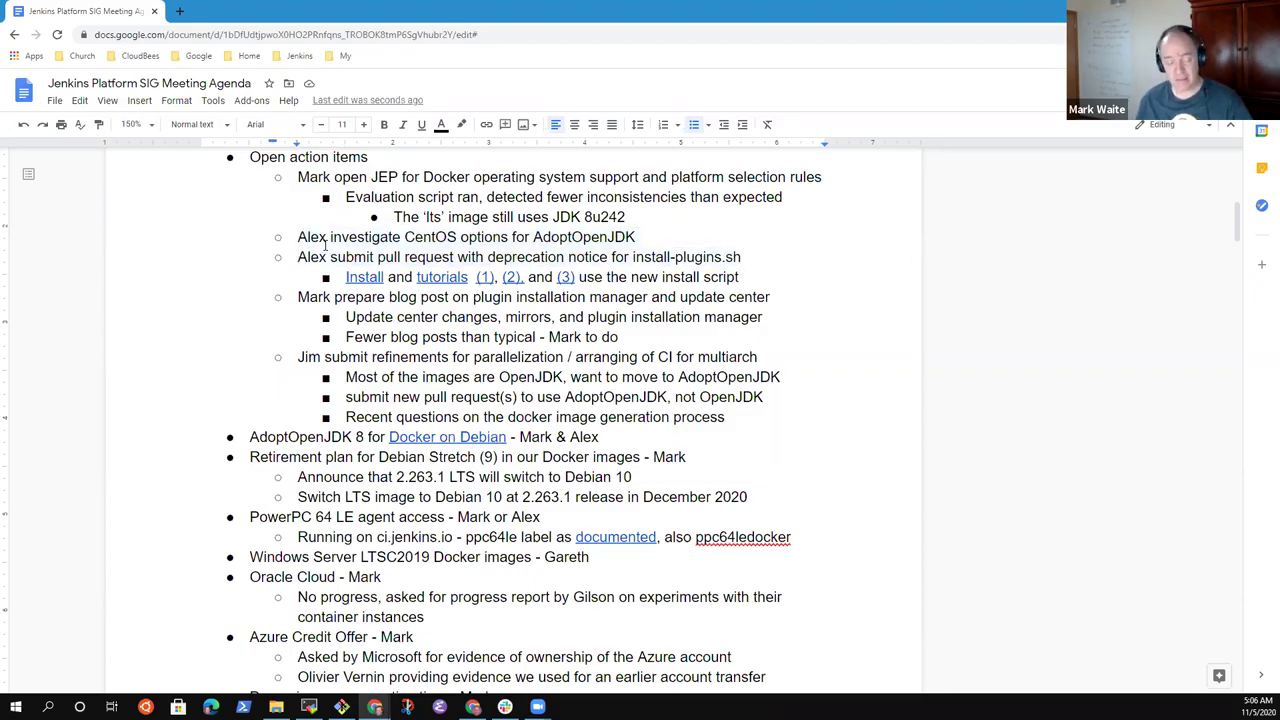
pyautogui.hotkey('shift', 'End')
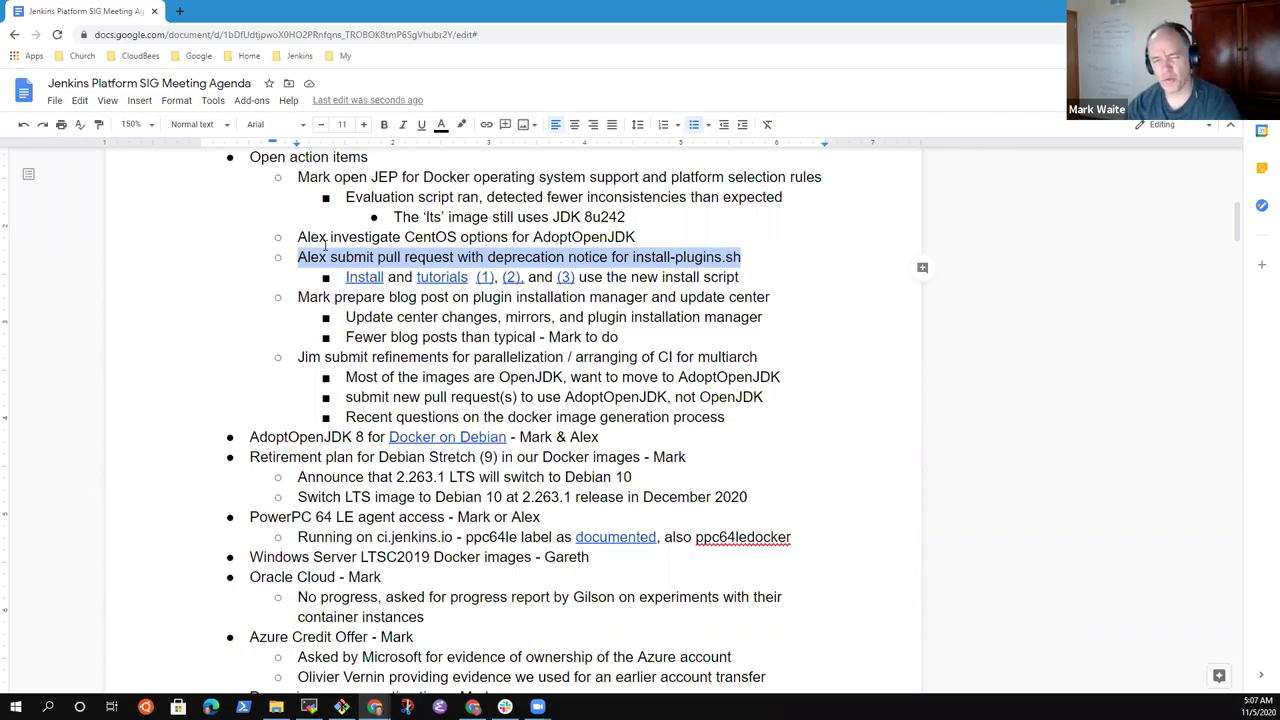
pyautogui.click(327, 240)
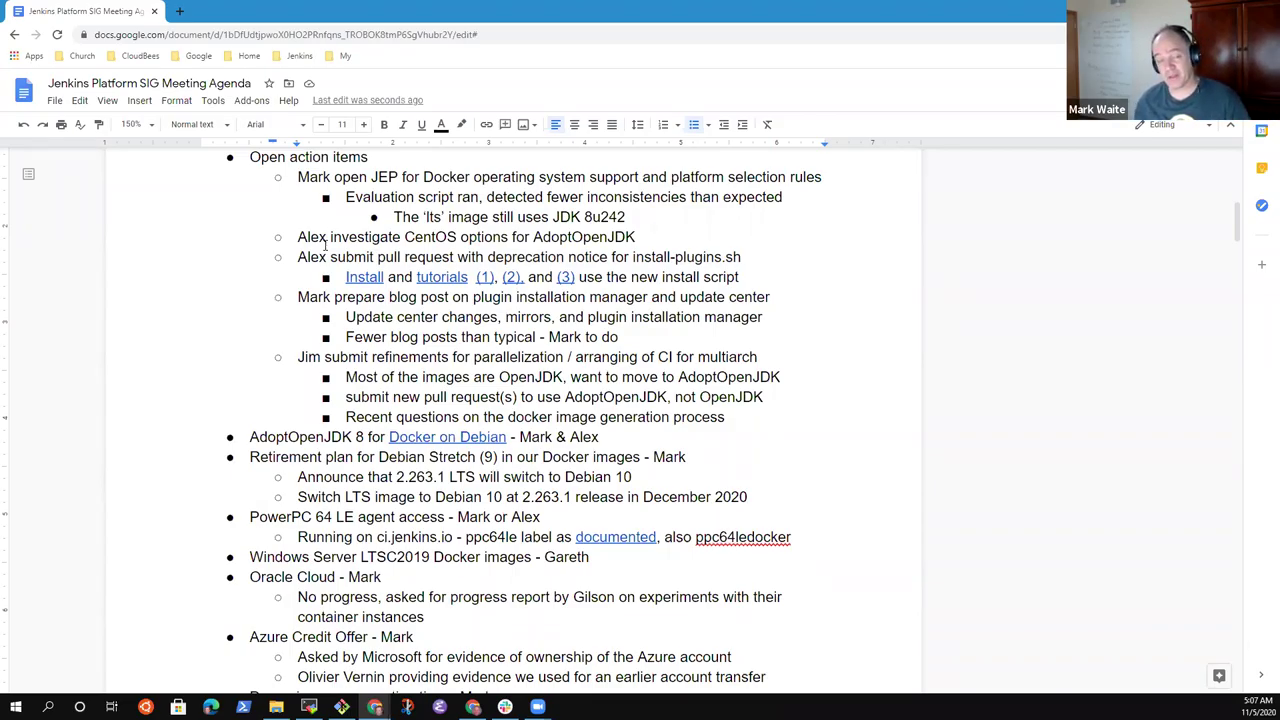
# - Open the Install link under the install-plugins.sh item and highlight the "RUN jenkins-plugin-cli --plugins blueocean:1.24.3" line in the Dockerfile
pyautogui.press('Down')
pyautogui.press('Down')
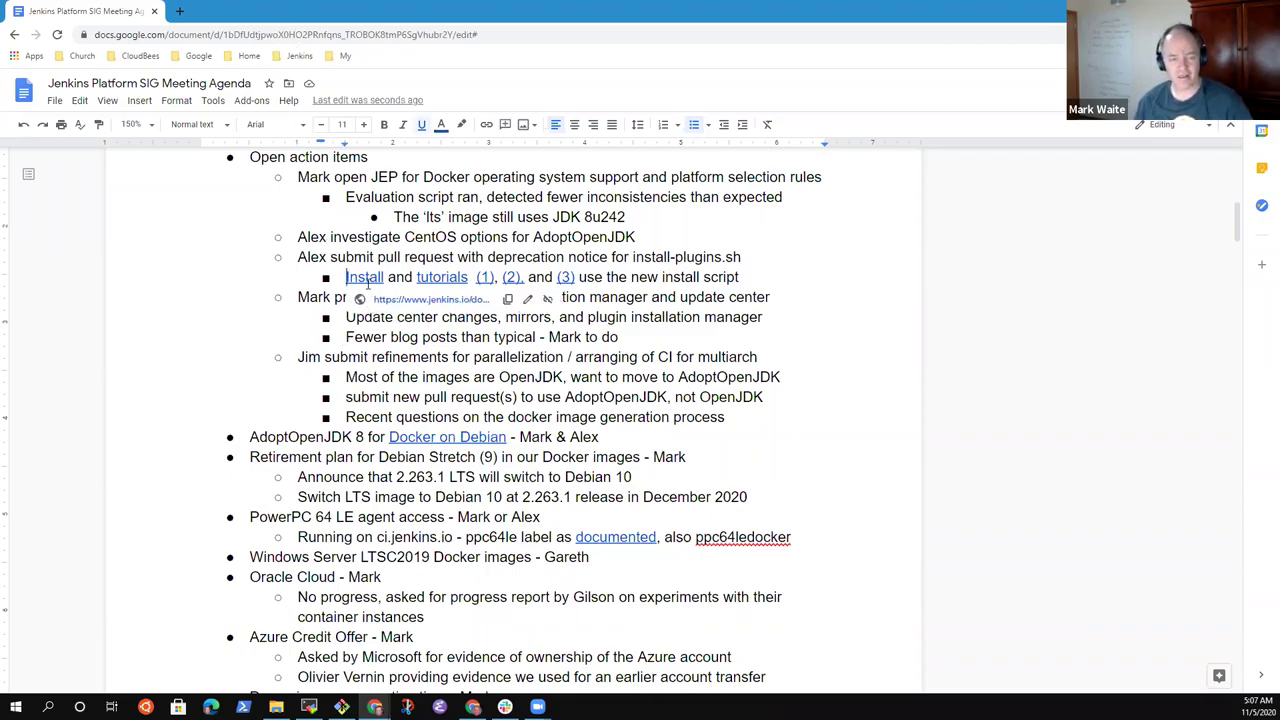
pyautogui.click(430, 300)
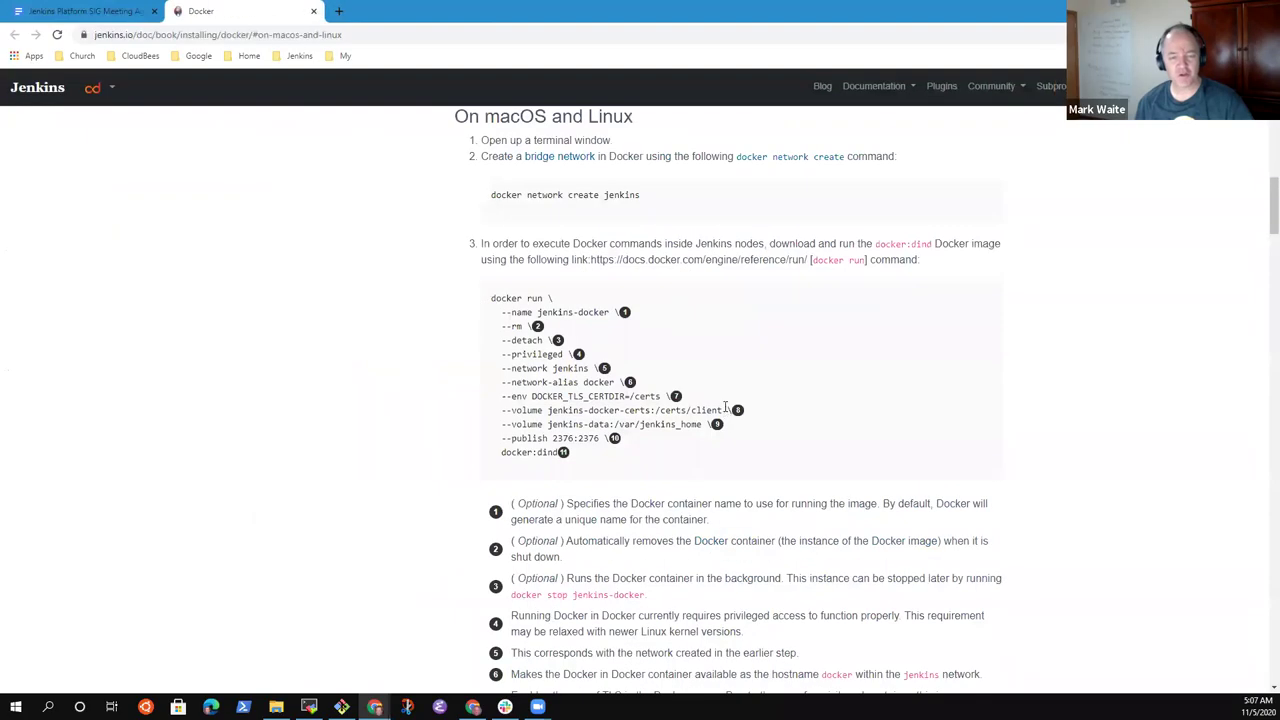
pyautogui.scroll(-6, 712, 405)
pyautogui.scroll(-3, 757, 407)
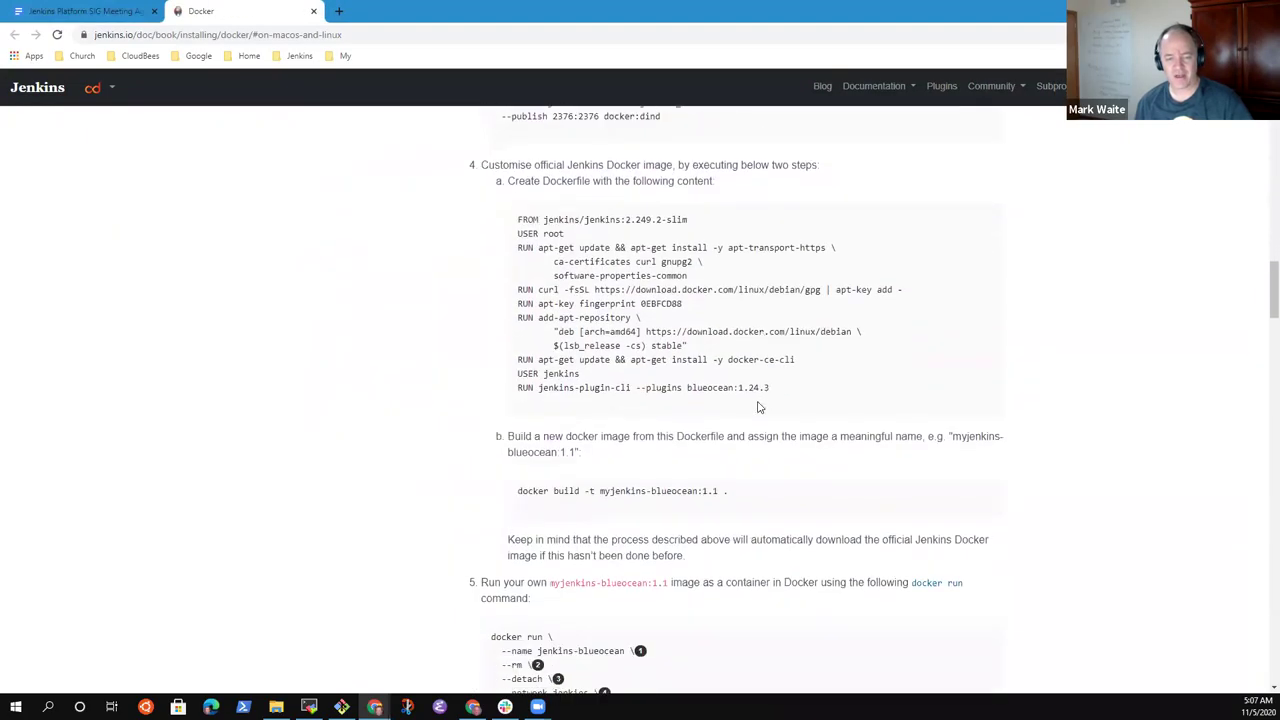
pyautogui.moveTo(770, 388); pyautogui.dragTo(537, 403)
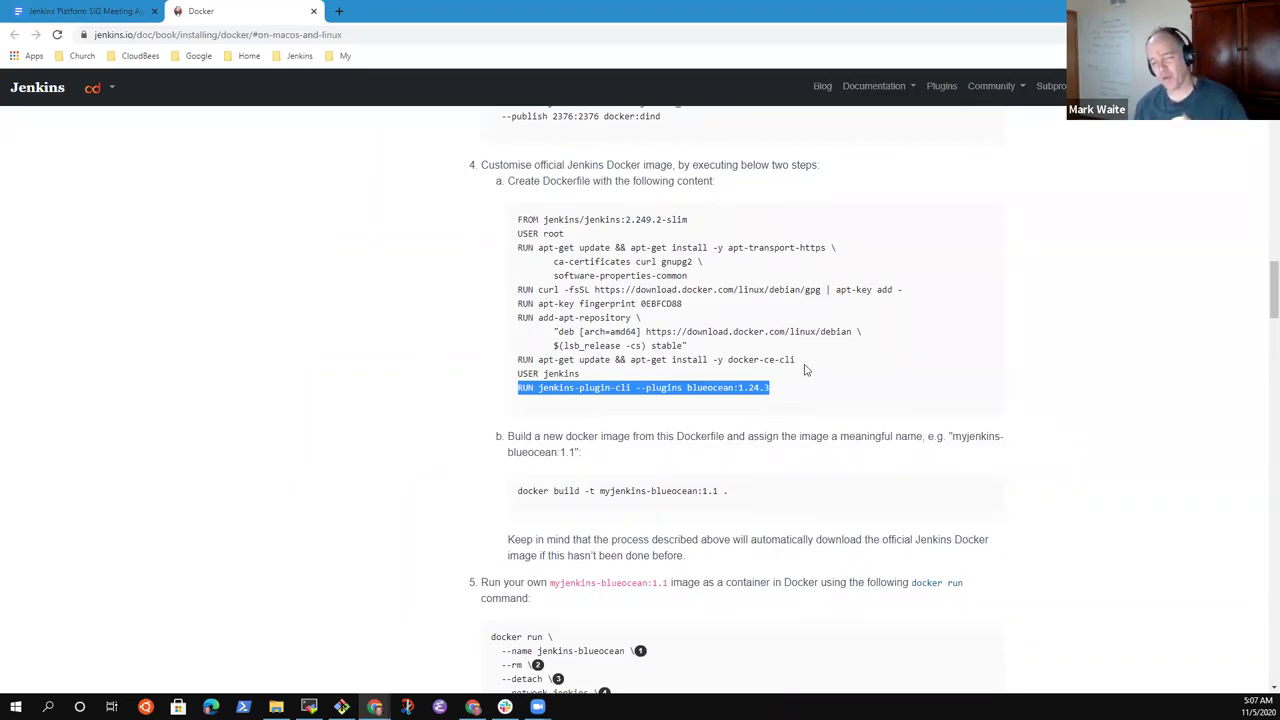
# - Highlight the plugin entry "blueocean:1.24.3" in the last line of the Dockerfile
pyautogui.click(767, 388)
pyautogui.doubleClick(709, 387)
pyautogui.moveTo(709, 387); pyautogui.dragTo(768, 388)
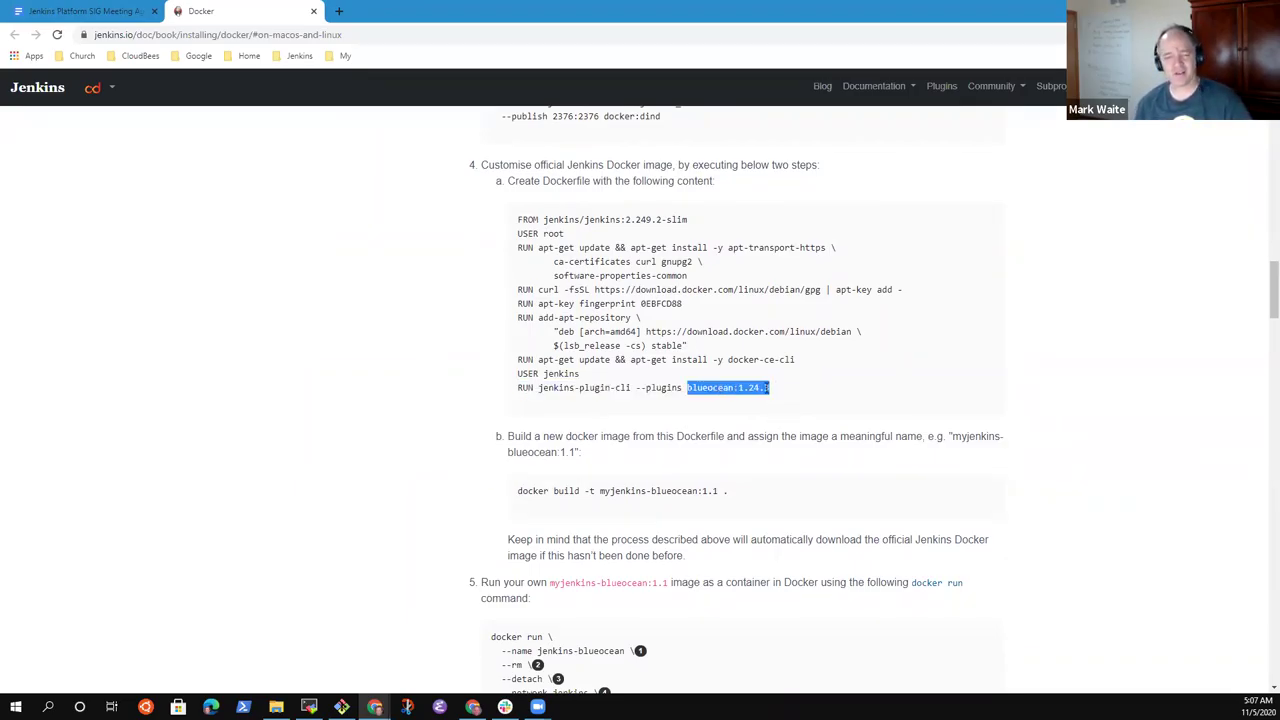
# - Return to the meeting agenda and highlight the action item on the blog post about plugin installation manager and update center
pyautogui.click(97, 16)
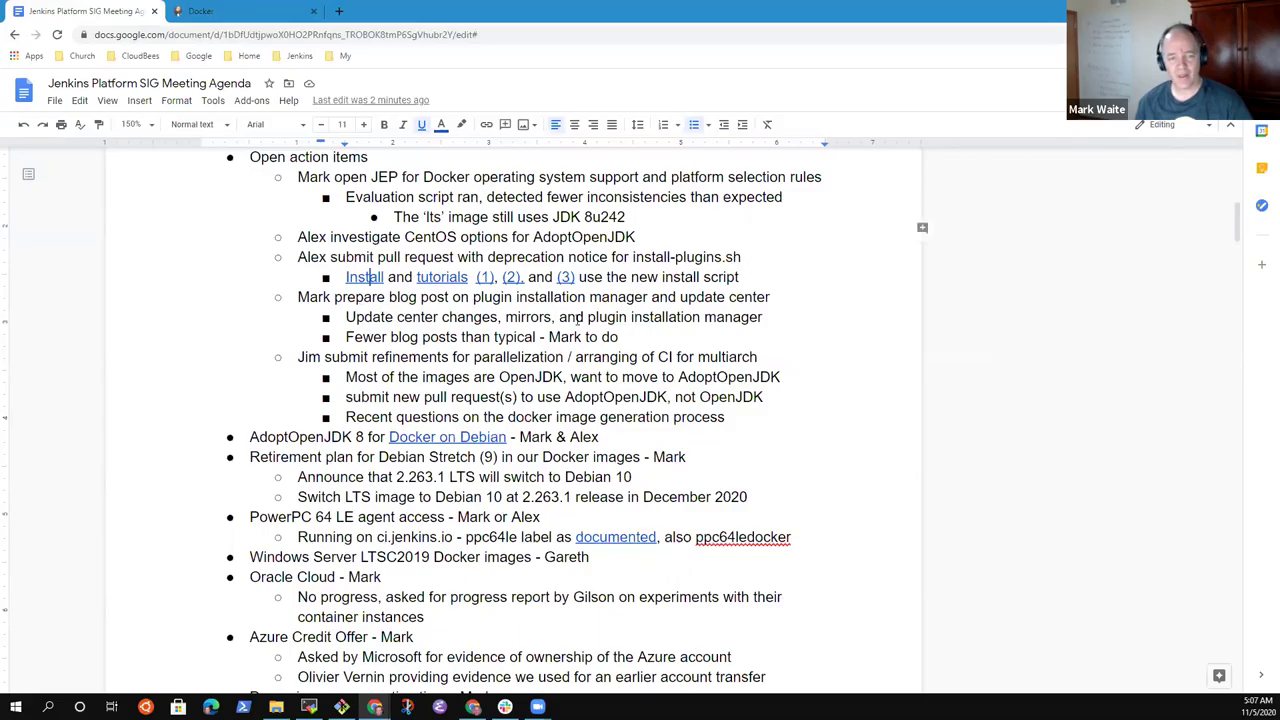
pyautogui.click(313, 300)
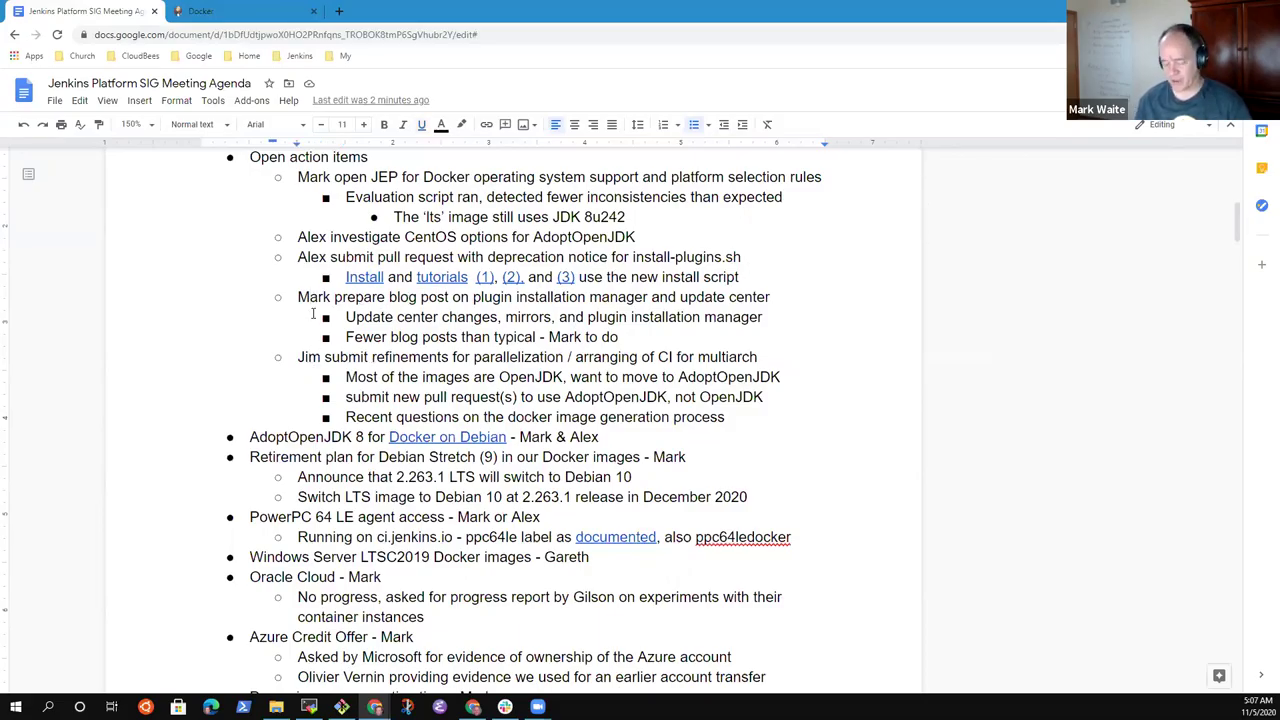
pyautogui.hotkey('shift', 'End')
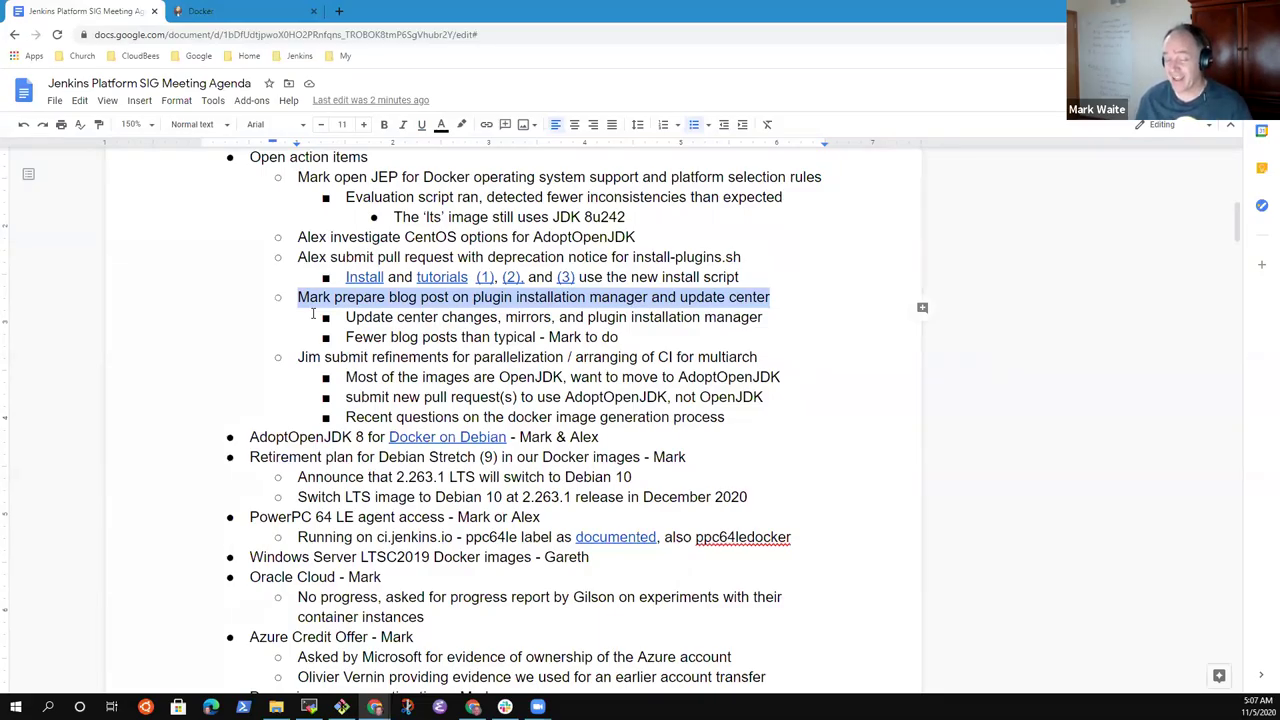
pyautogui.press('Down')
pyautogui.press('Up')
pyautogui.press('Home')
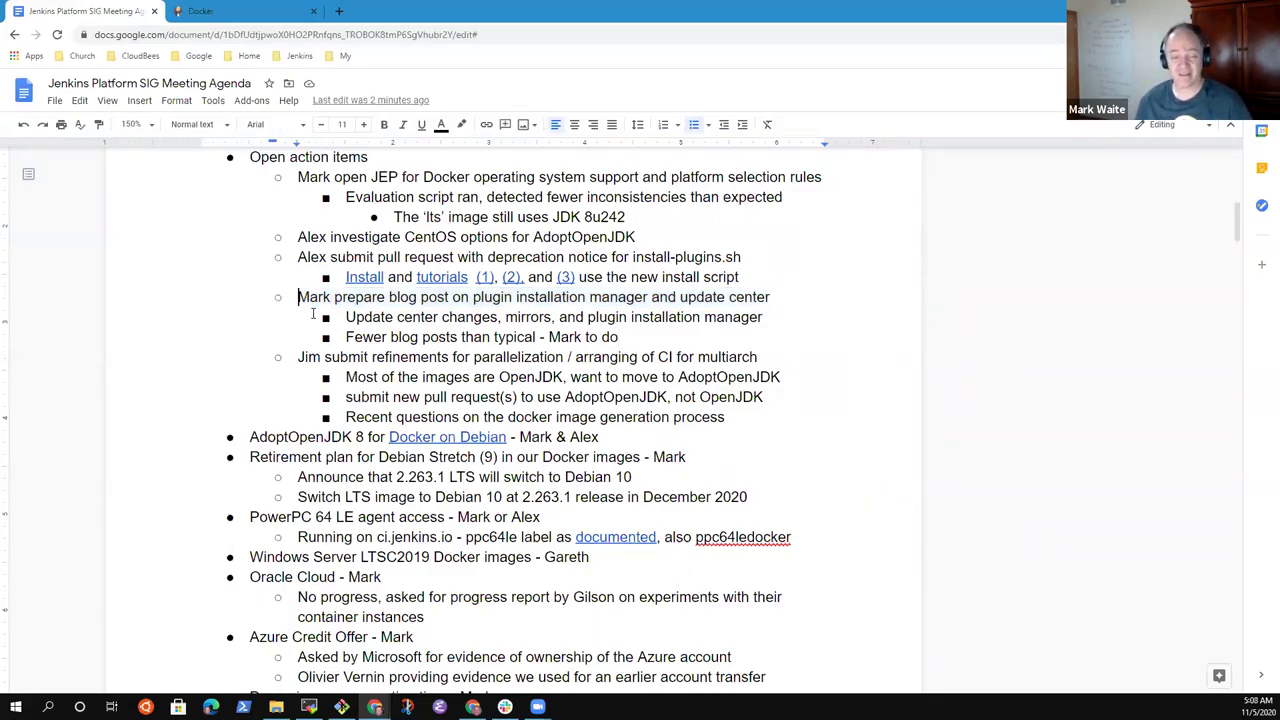
pyautogui.scroll(5, 313, 313)
pyautogui.press('End')
pyautogui.scroll(-1, 314, 314)
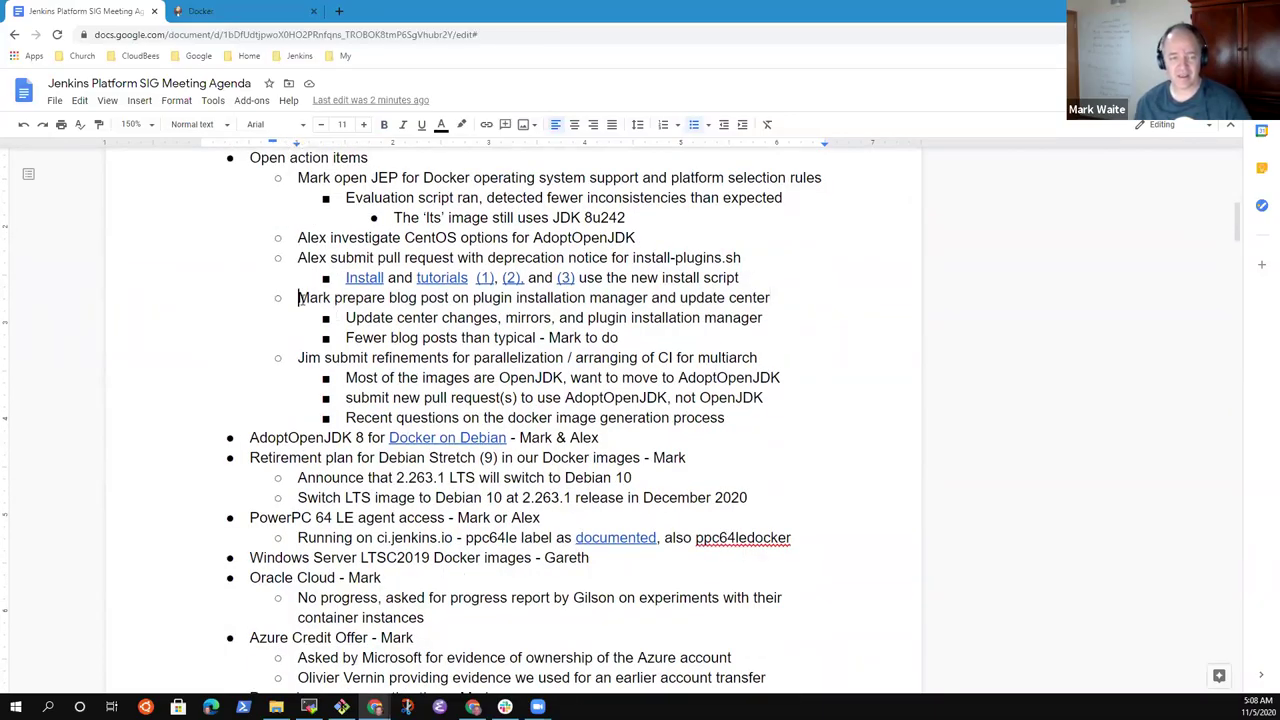
pyautogui.keyDown('shift'); pyautogui.click(300, 298); pyautogui.keyUp('shift')
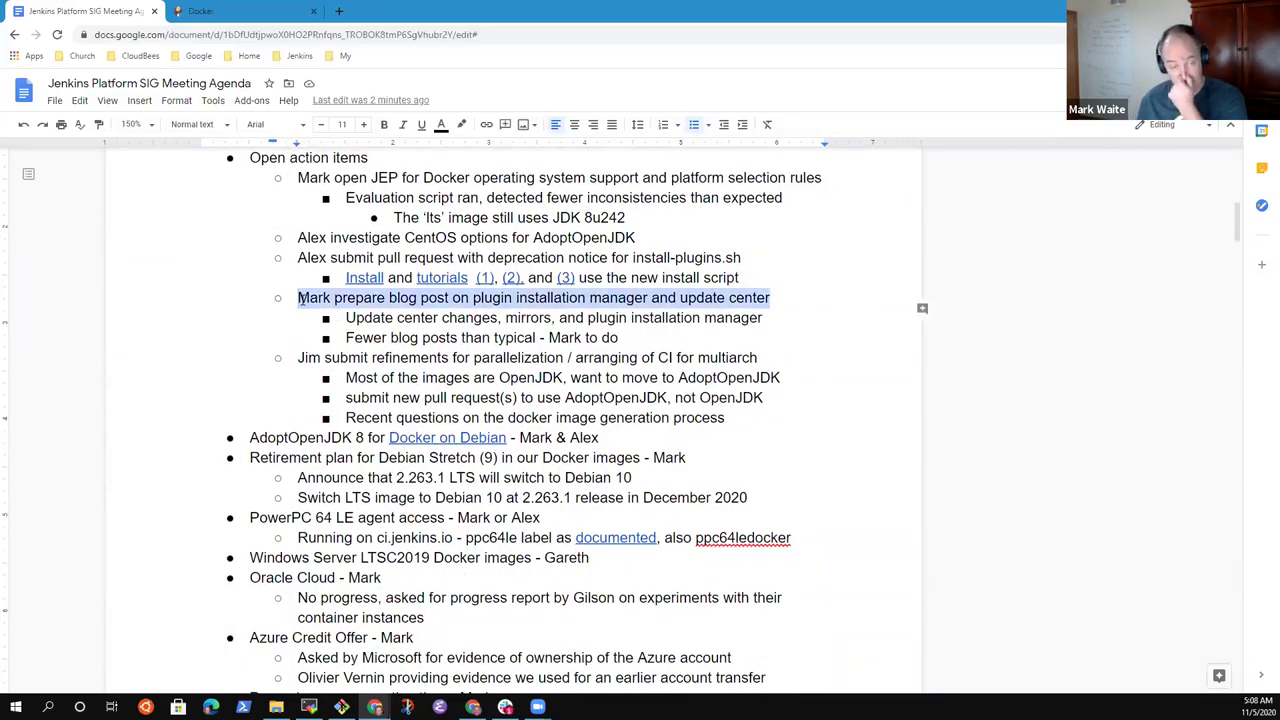
# - Move past the blog post notes and highlight the action item on parallelization / arranging of CI for multiarch
pyautogui.press('Down')
pyautogui.press('Down')
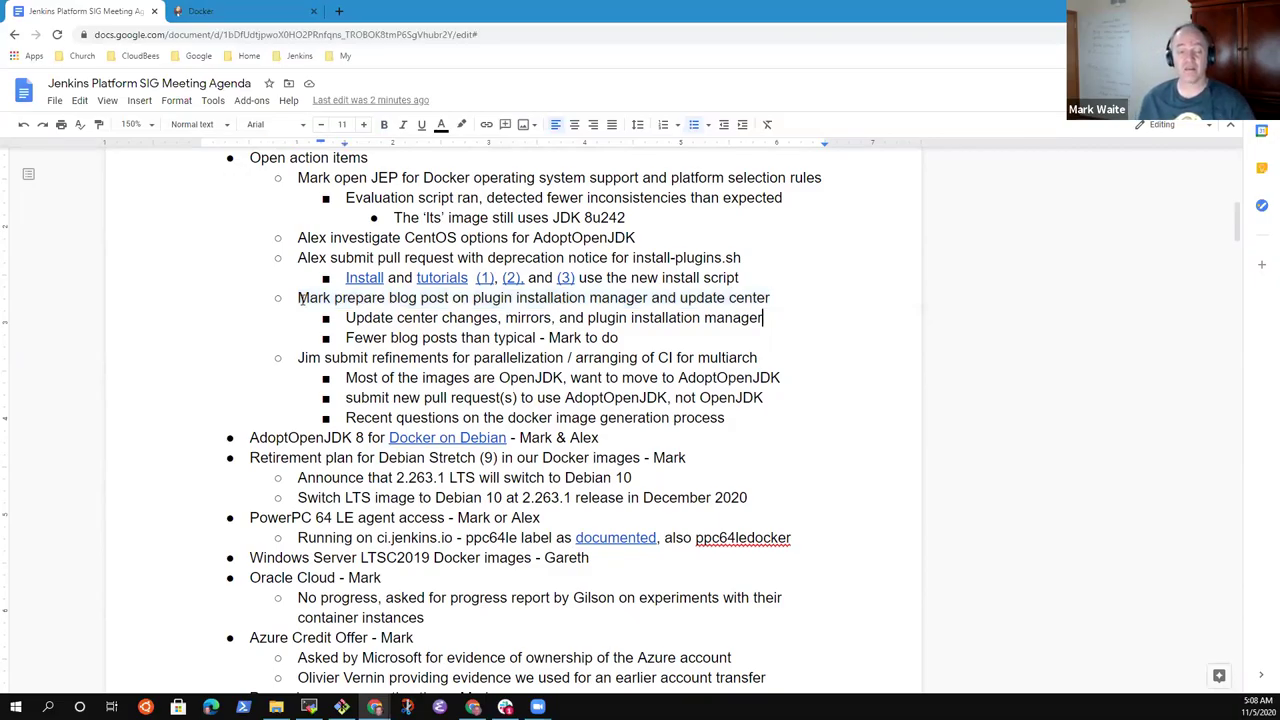
pyautogui.press('Down')
pyautogui.press('Home')
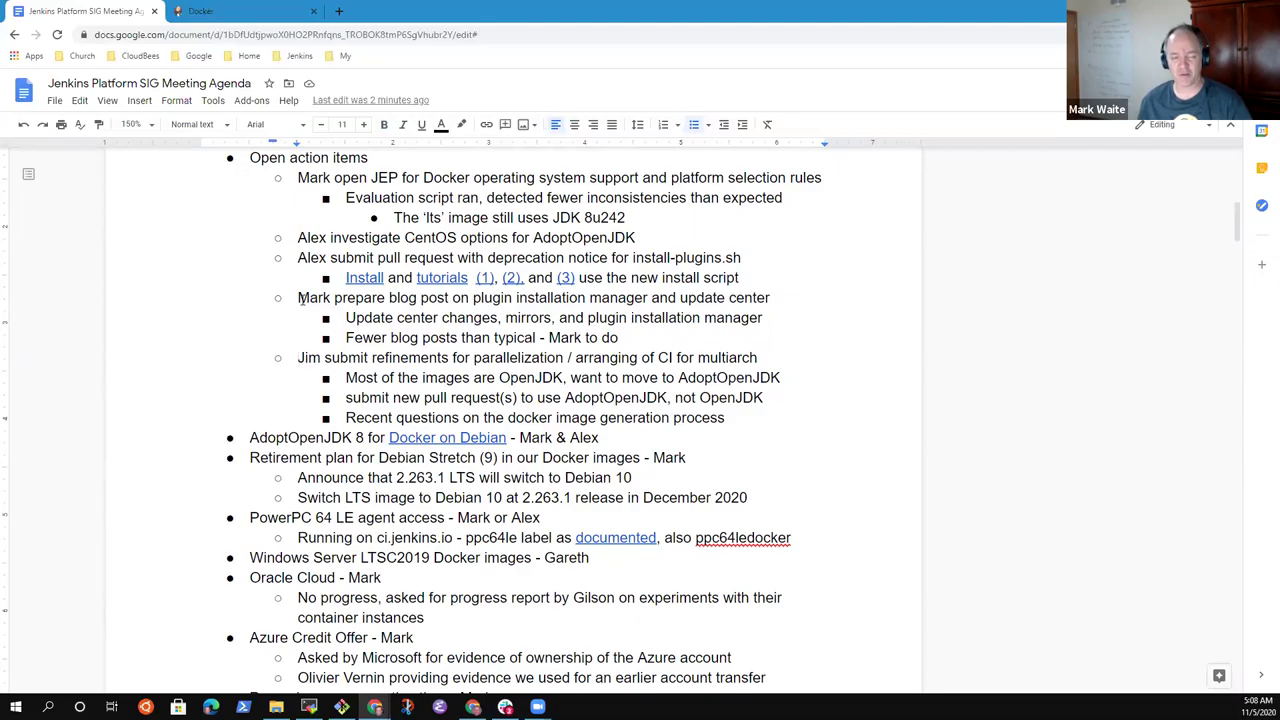
pyautogui.hotkey('shift', 'End')
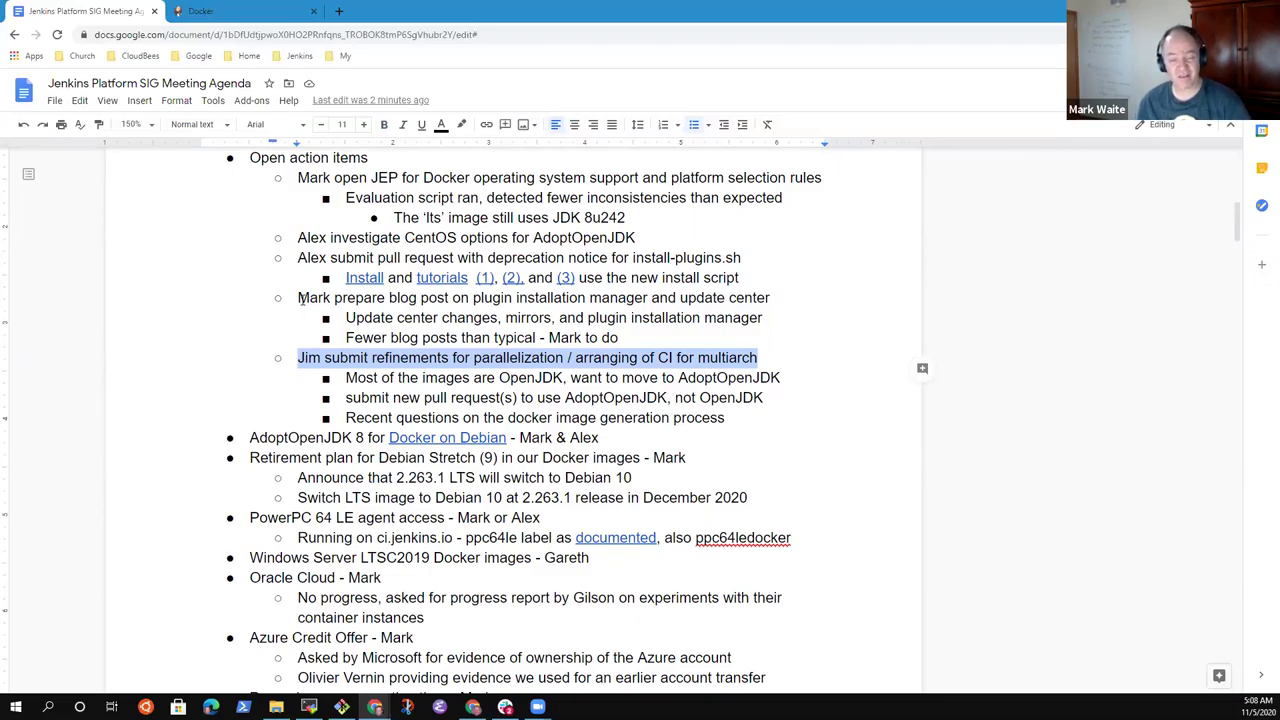
# - Add "In progress based on conversations in Gitter chat" as the first note under the multiarch CI action item
pyautogui.press('Down')
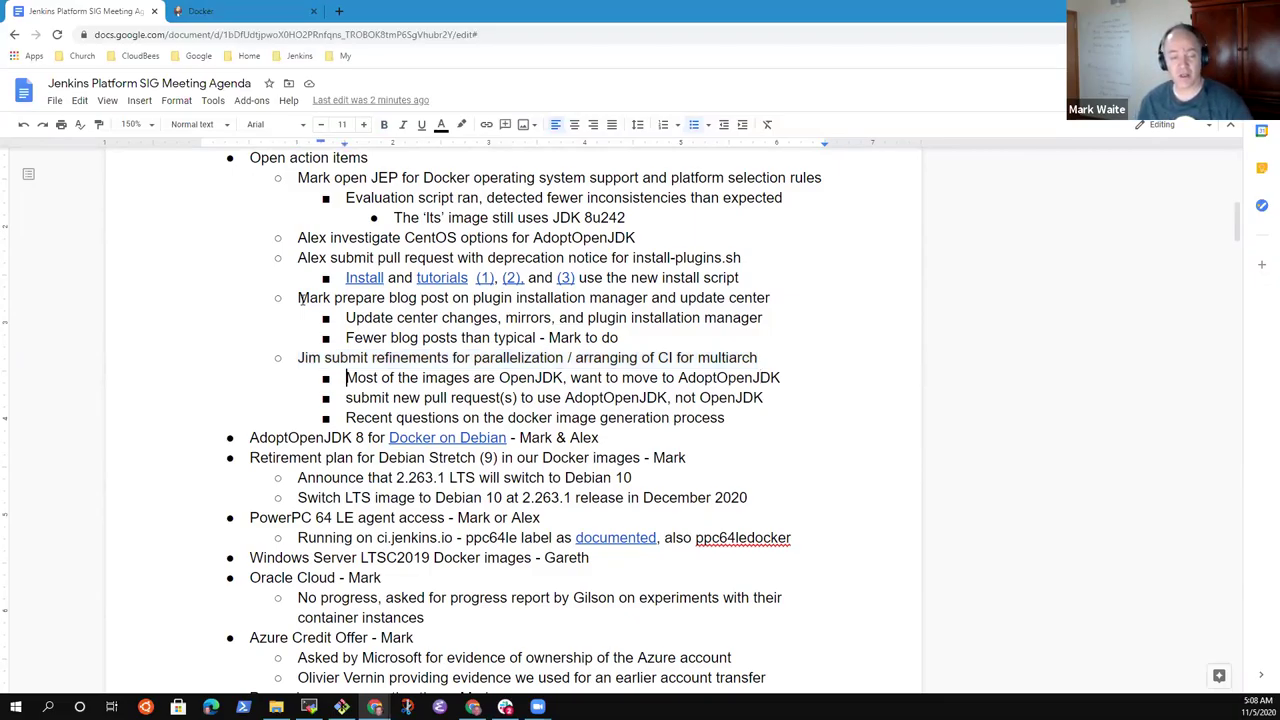
pyautogui.press('Home')
pyautogui.press('Return')
pyautogui.press('Up')
pyautogui.write('In pr')
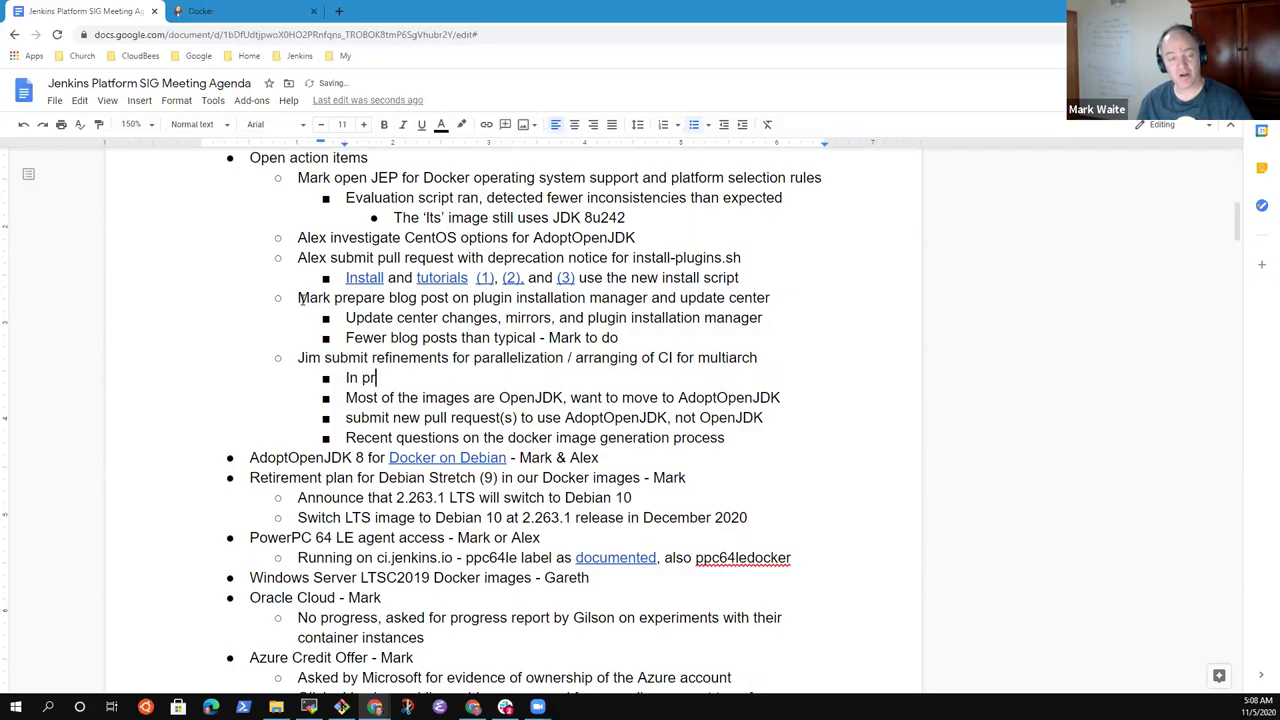
pyautogui.write('ogress based oin')
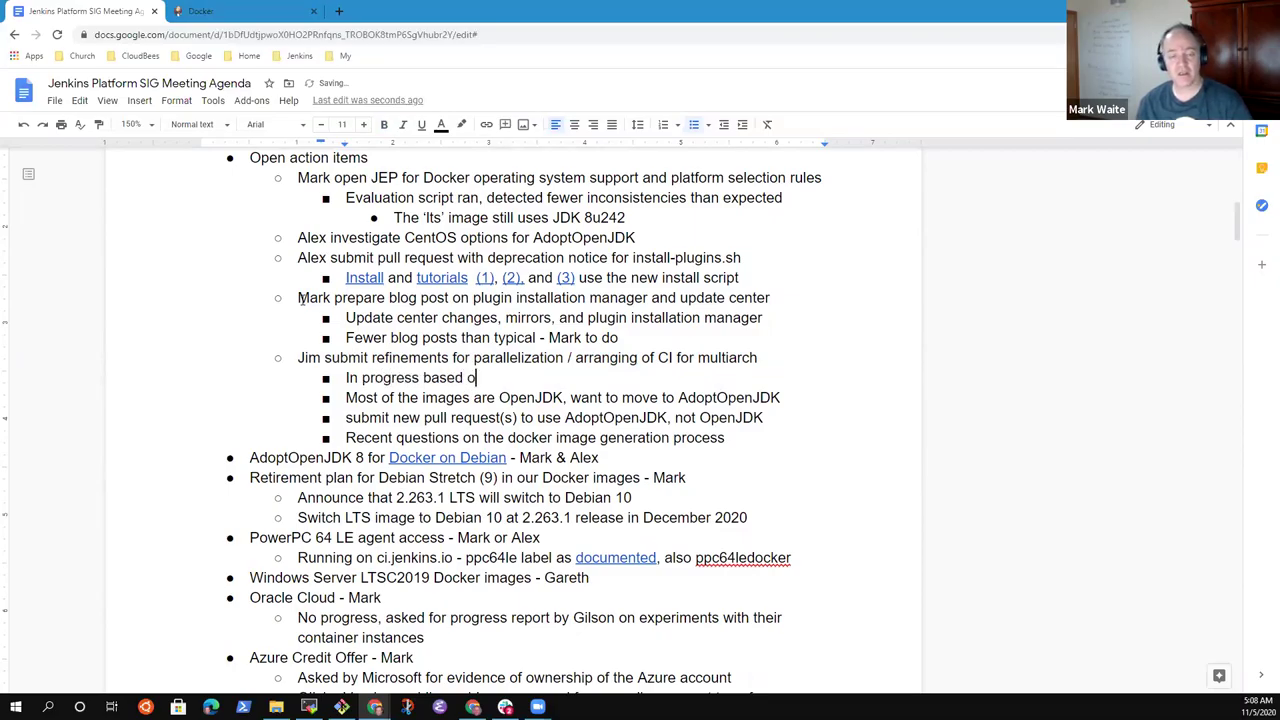
pyautogui.press('BackSpace')
pyautogui.press('BackSpace')
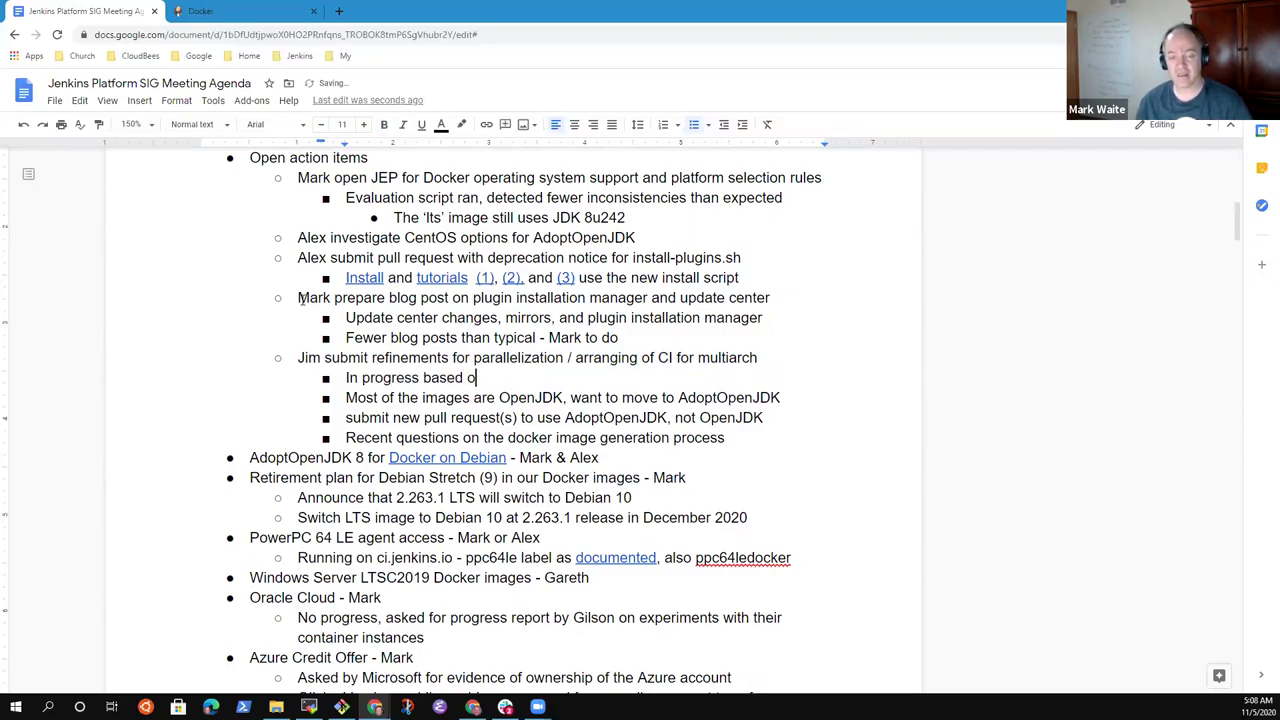
pyautogui.write('n ')
pyautogui.write('co')
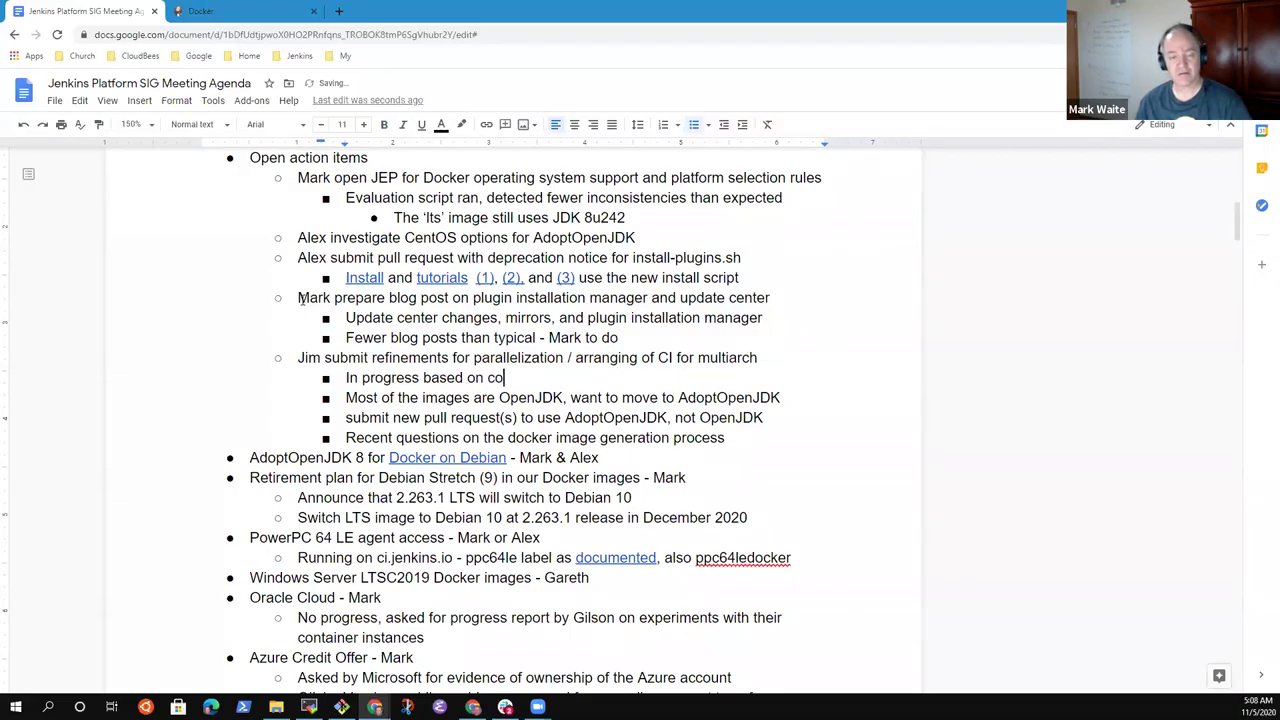
pyautogui.write('nversations in ')
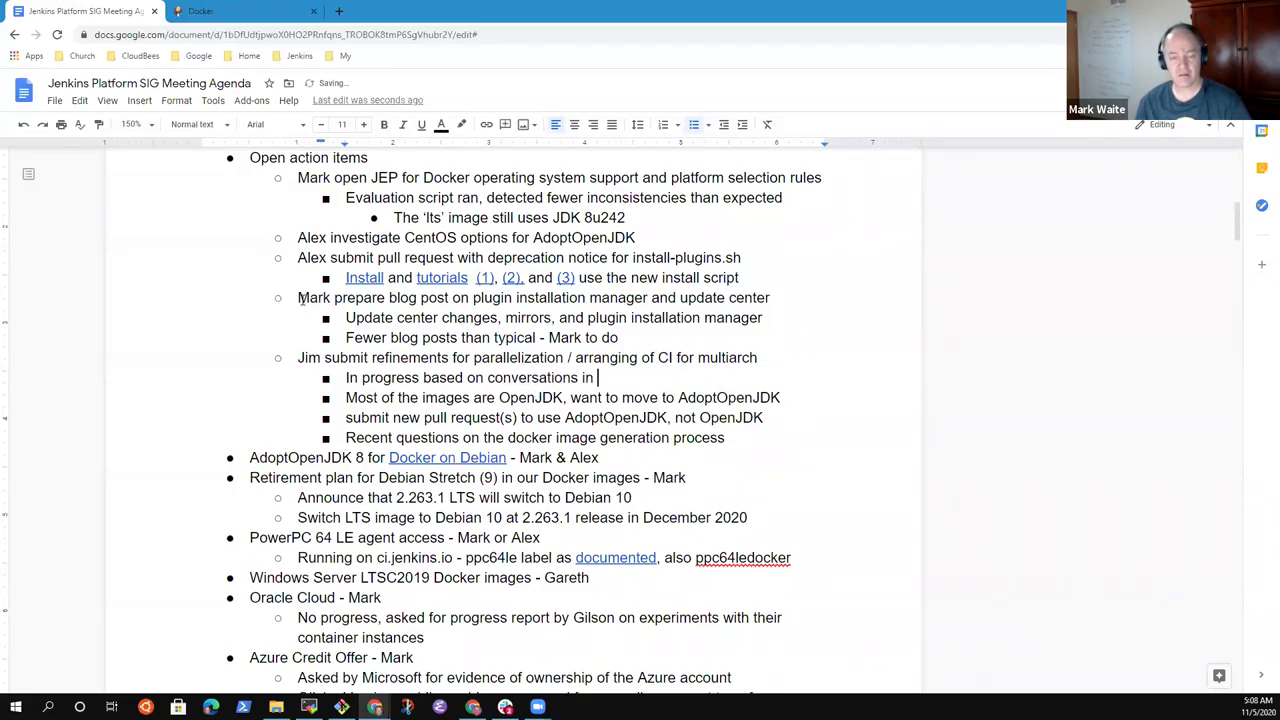
pyautogui.write('Gitter chat')
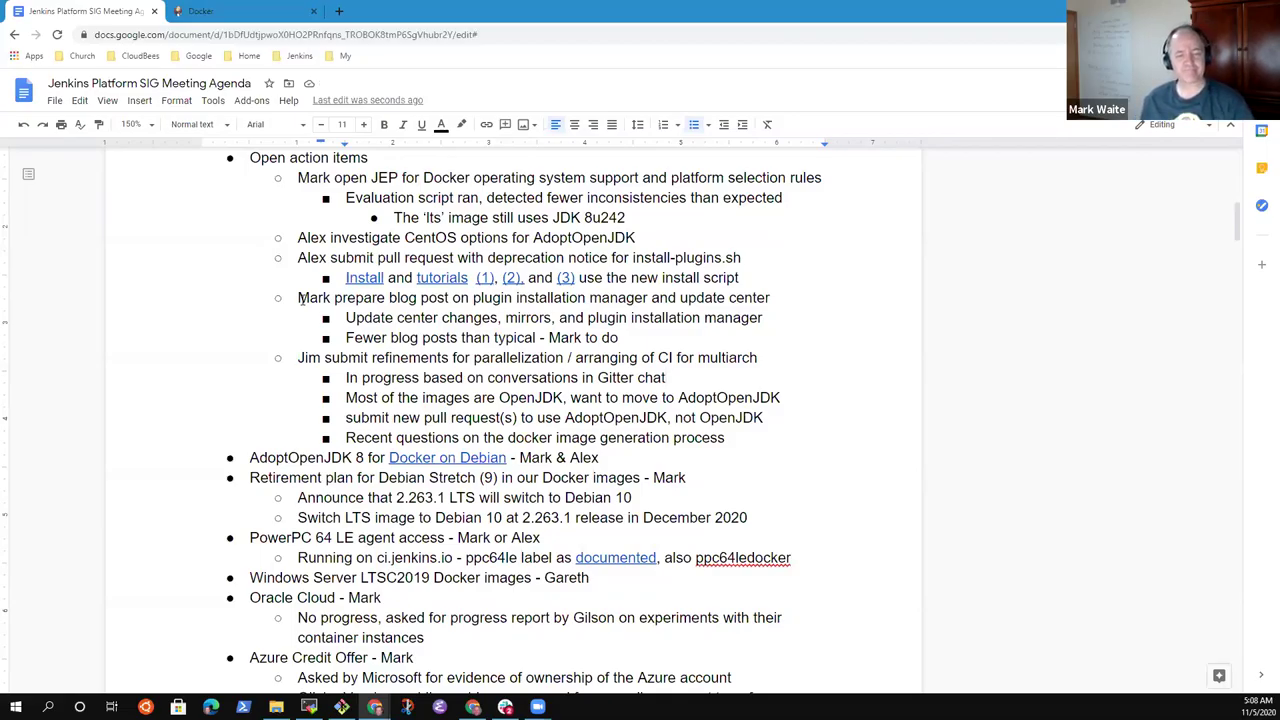
# - Move past the remaining multiarch notes and highlight the "AdoptOpenJDK 8 for Docker on Debian" topic
pyautogui.press('Down')
pyautogui.press('Down')
pyautogui.press('Down')
pyautogui.press('Down')
pyautogui.press('Down')
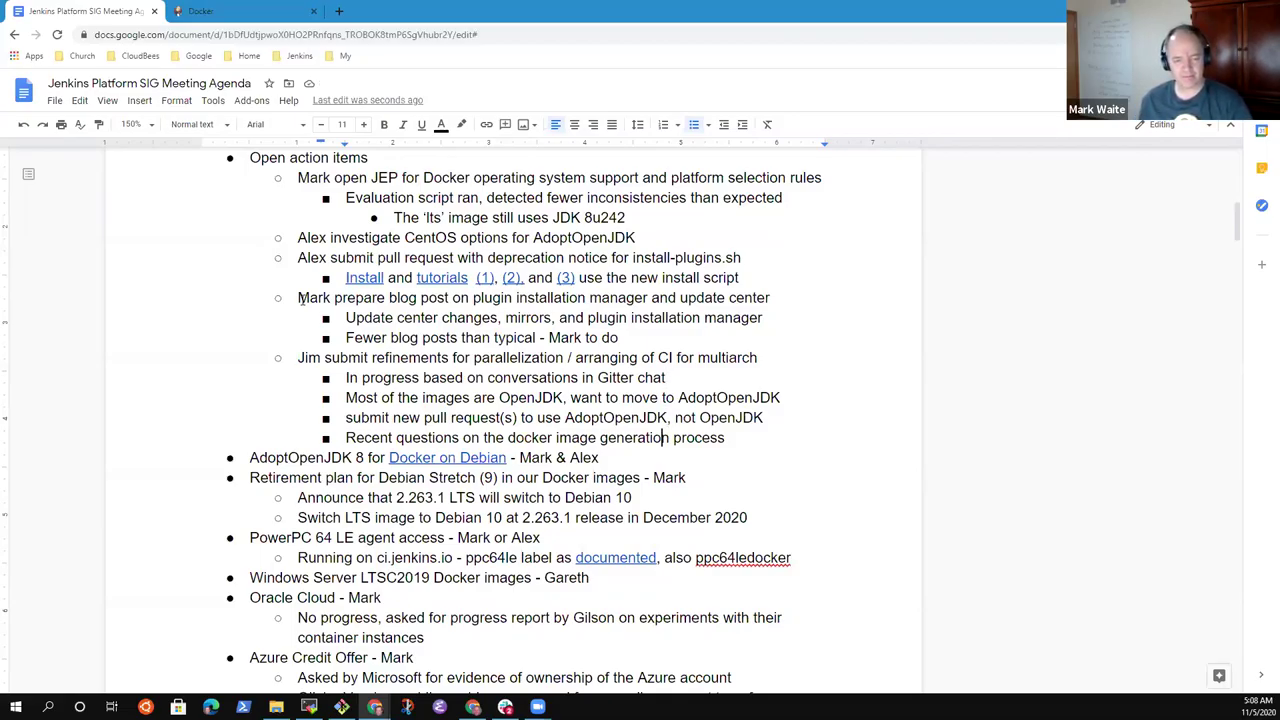
pyautogui.press('Up')
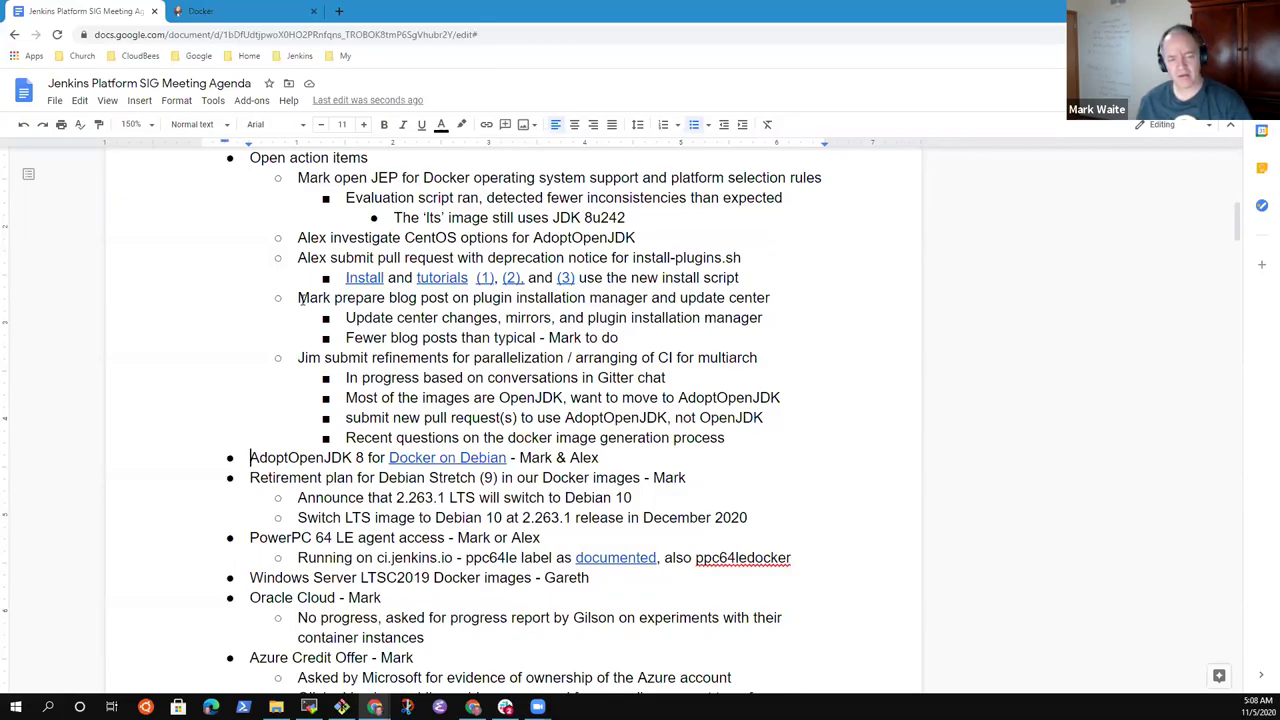
pyautogui.hotkey('shift', 'Home')
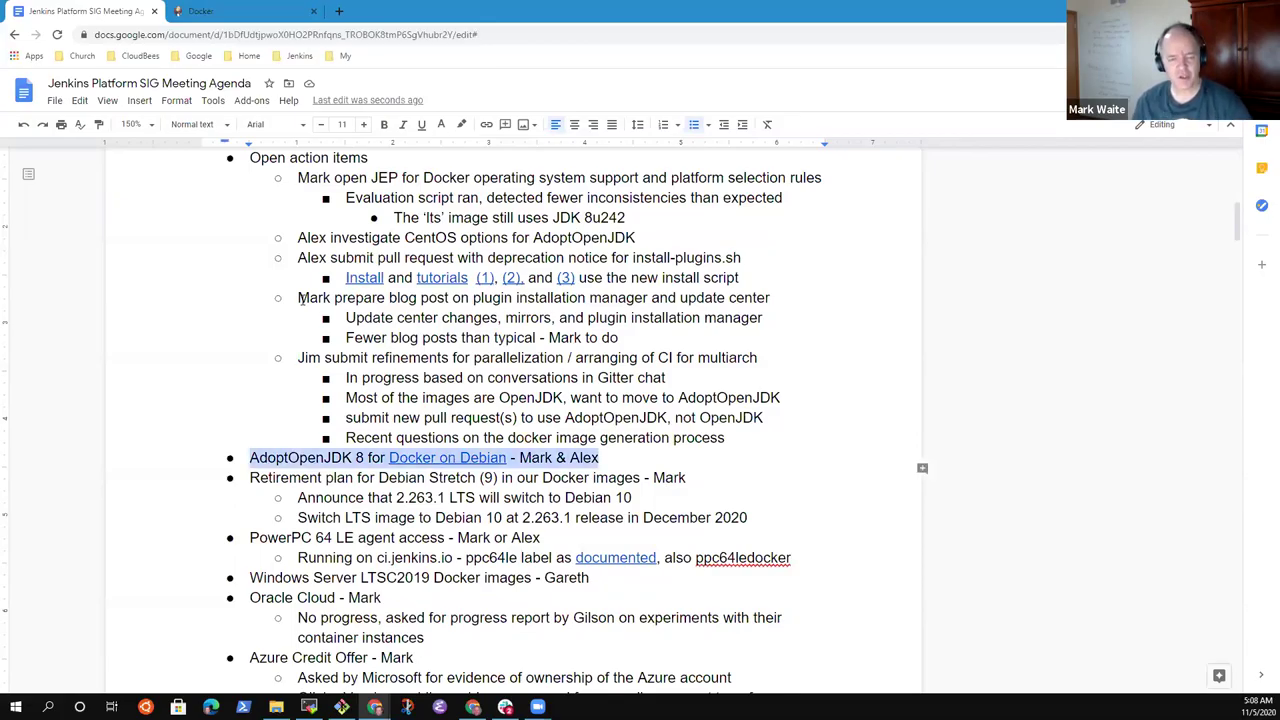
# - Open the "Docker on Debian" link and read through the pull request conversation to its end
pyautogui.click(452, 457)
pyautogui.click(488, 480)
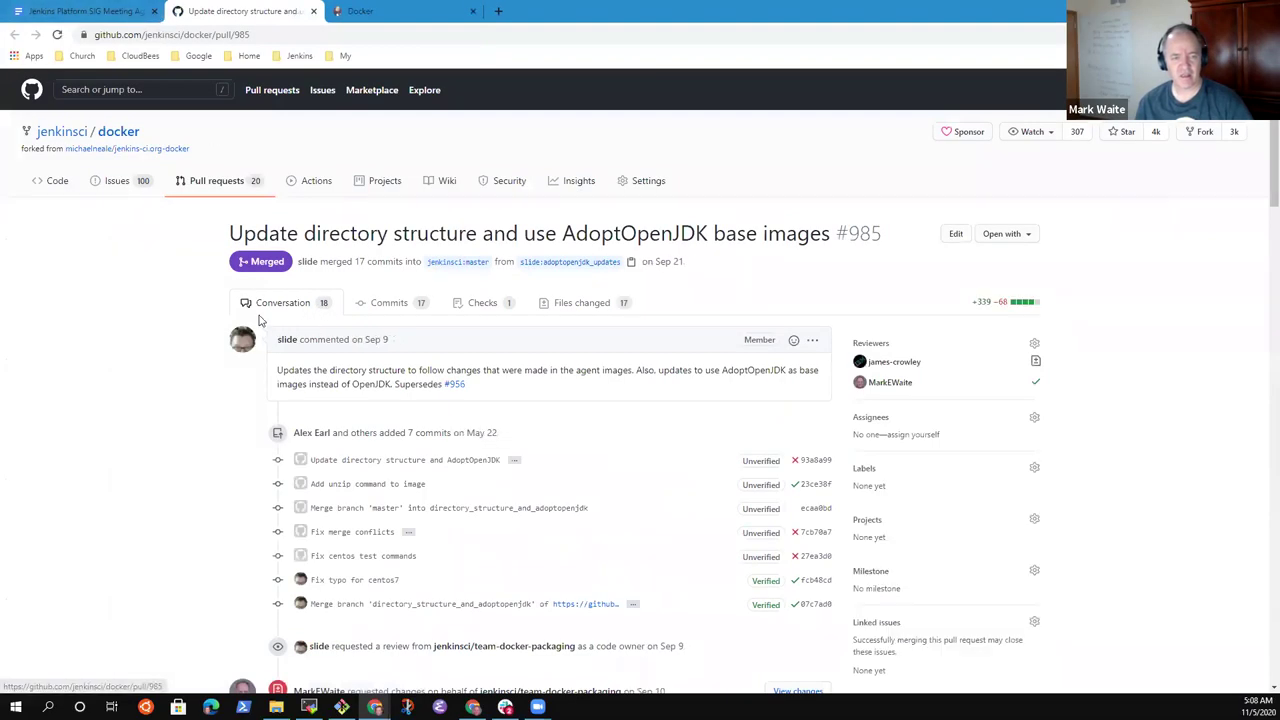
pyautogui.scroll(-4, 284, 326)
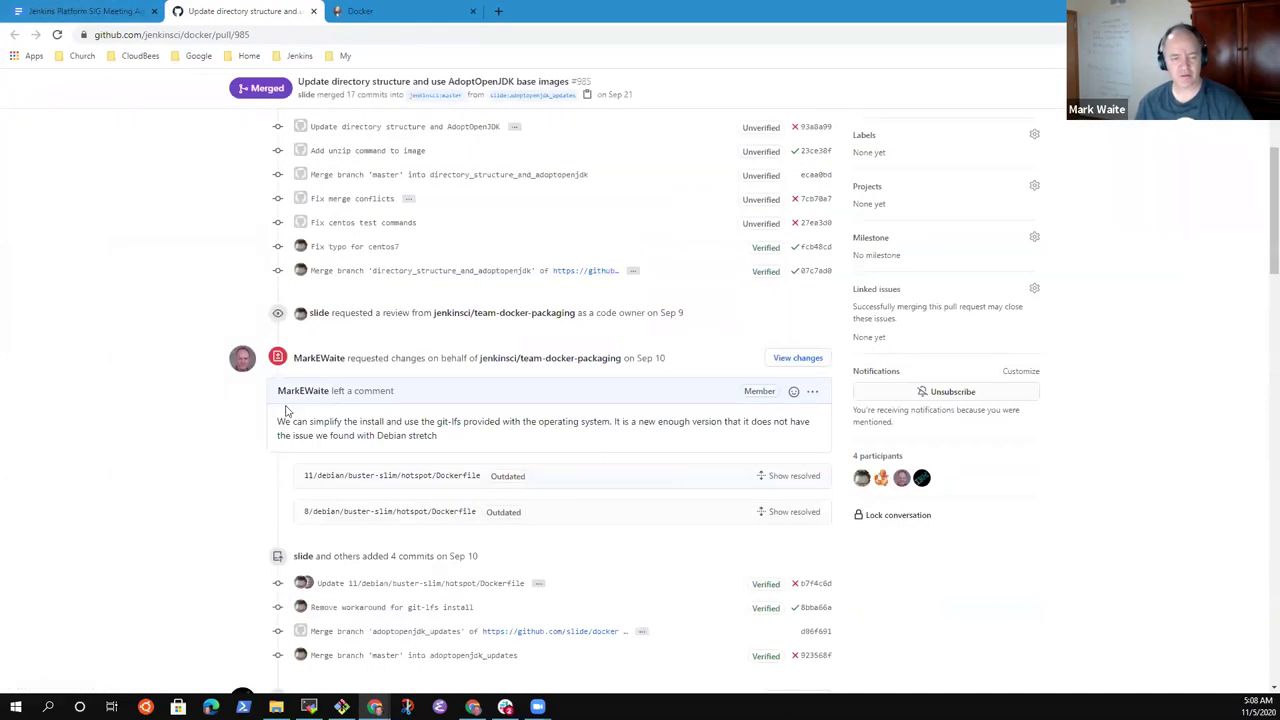
pyautogui.scroll(-15, 230, 412)
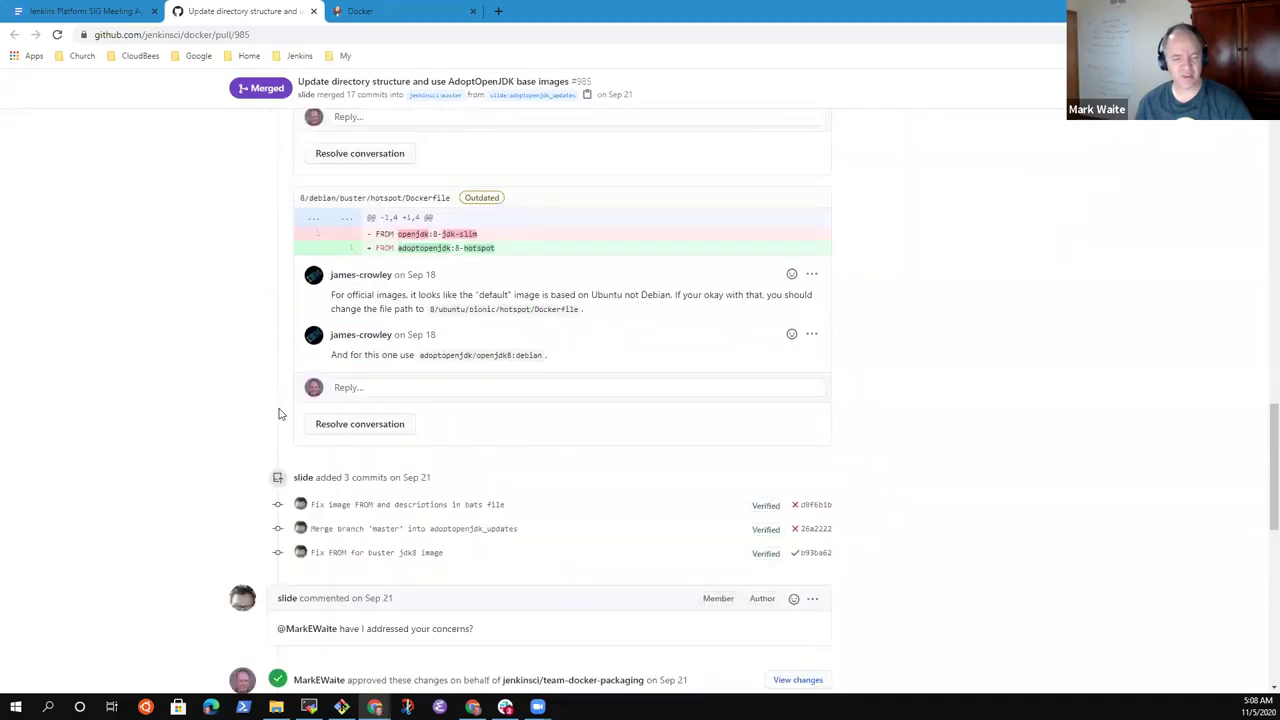
pyautogui.scroll(-4, 286, 440)
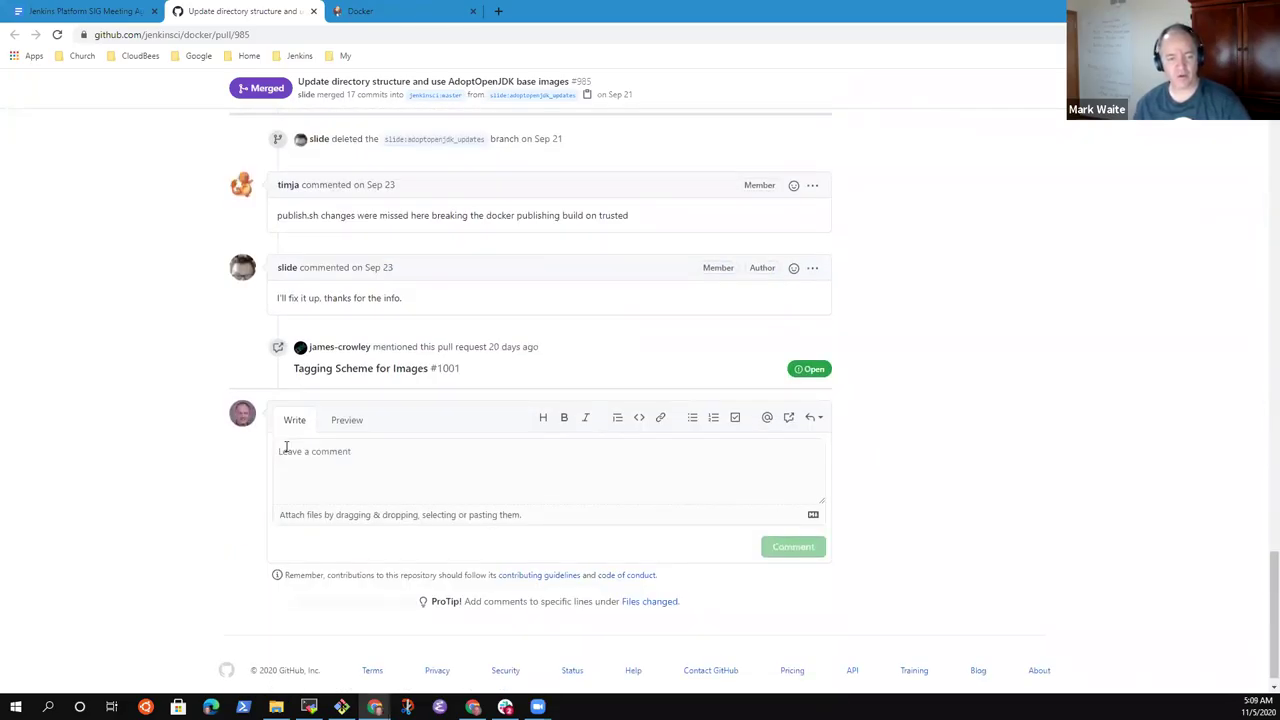
# - Back in the agenda, add the sub-item "Merged - needs test and confirmation it is working as expected" under the AdoptOpenJDK 8 topic
pyautogui.click(125, 11)
pyautogui.click(600, 462)
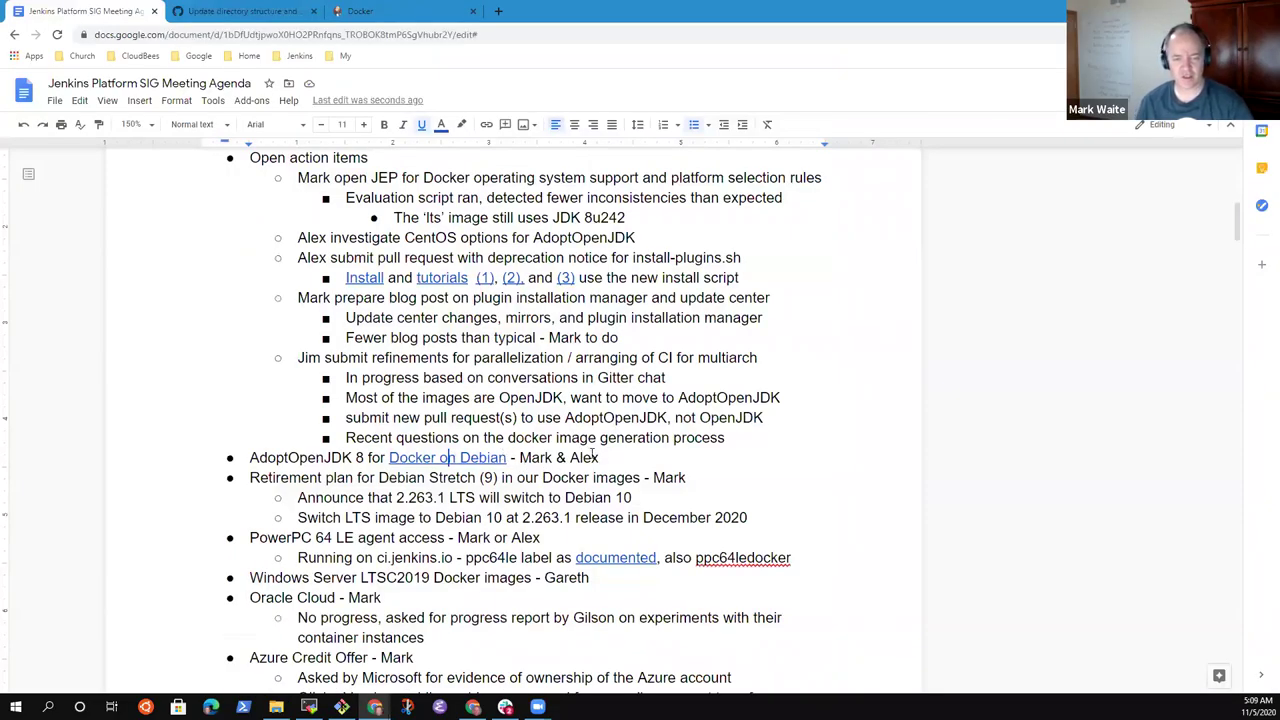
pyautogui.press('Return')
pyautogui.press('Tab')
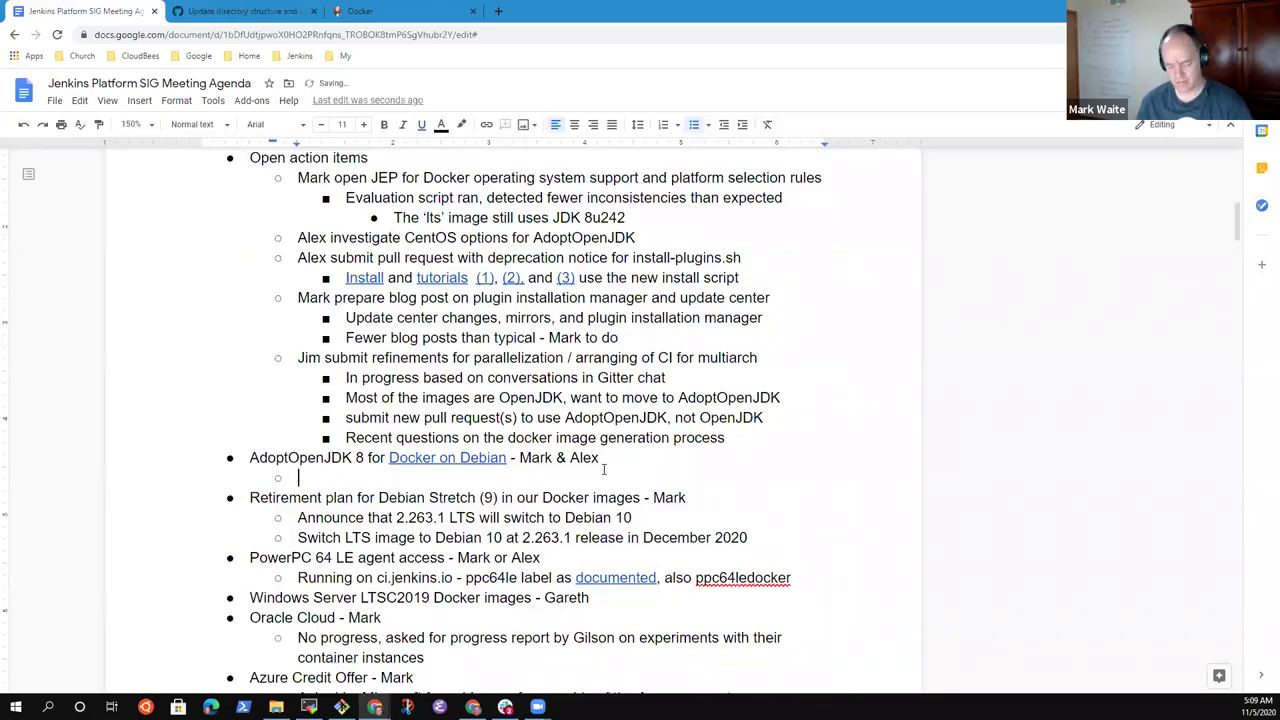
pyautogui.write('Merged - ned')
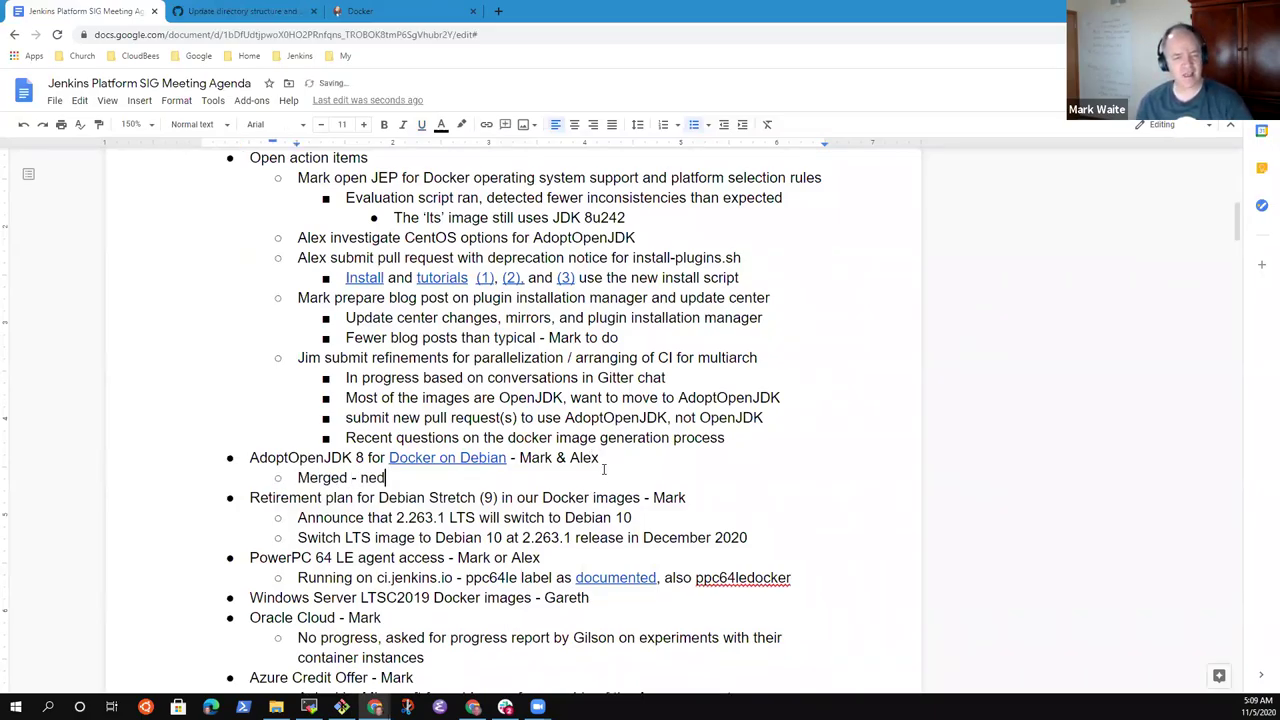
pyautogui.press('BackSpace')
pyautogui.write('eds')
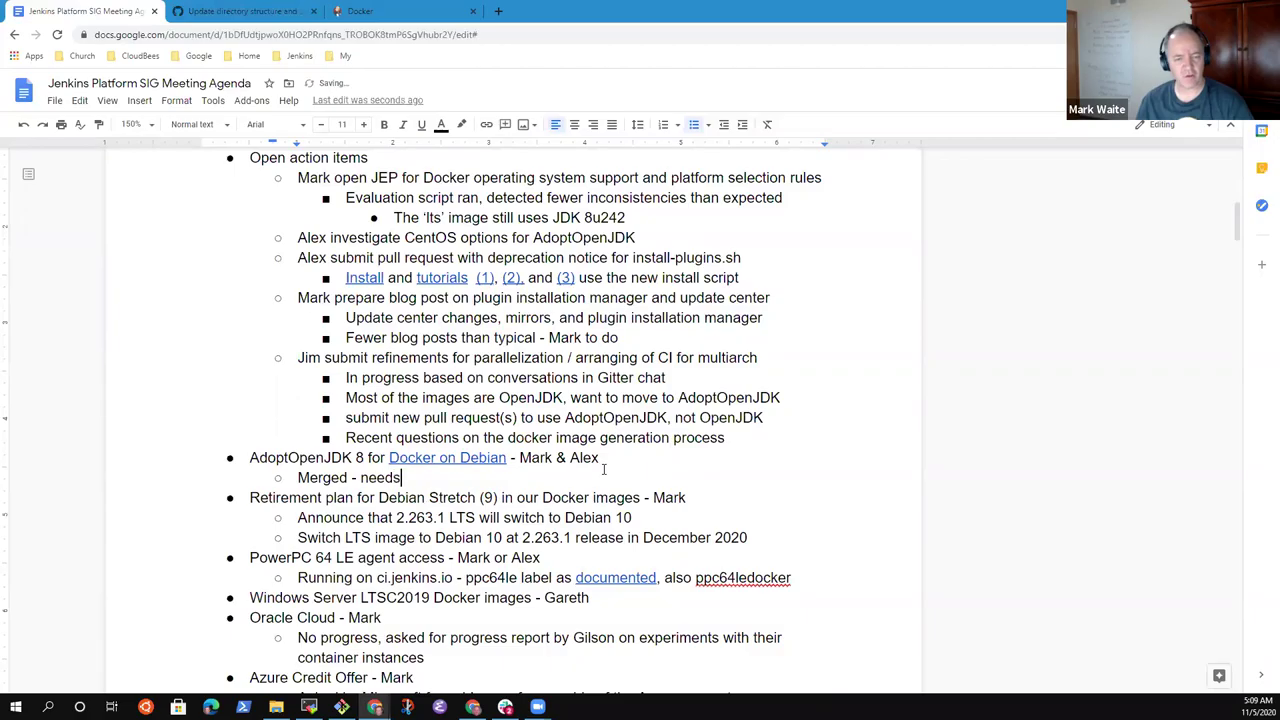
pyautogui.write(' test aND')
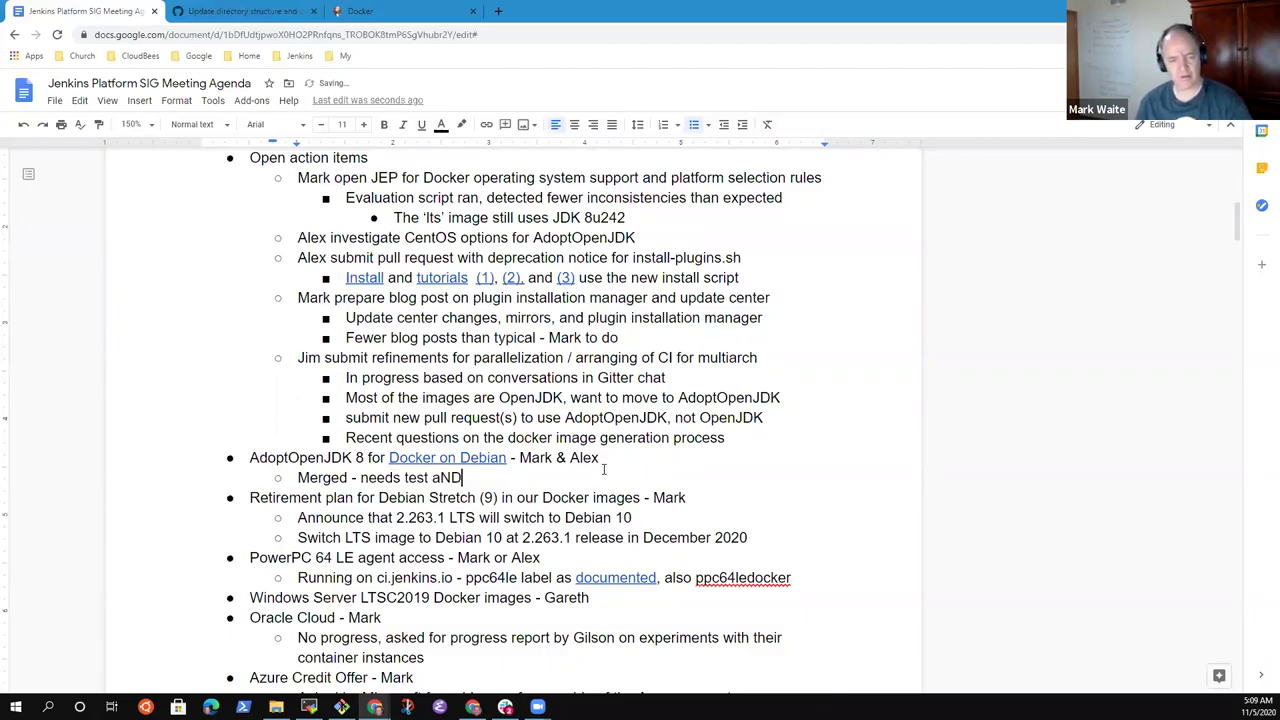
pyautogui.press('BackSpace')
pyautogui.press('BackSpace')
pyautogui.write('nd coin')
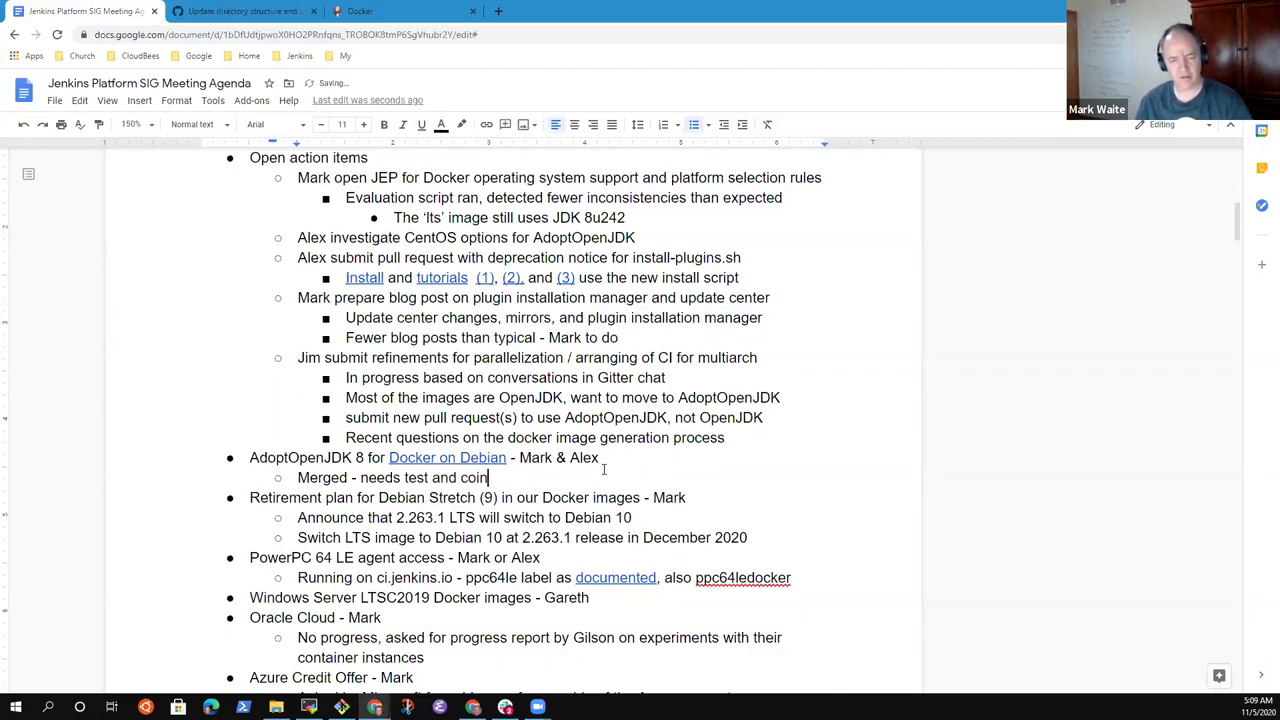
pyautogui.press('BackSpace')
pyautogui.press('BackSpace')
pyautogui.write('nfirmat')
pyautogui.write('ion')
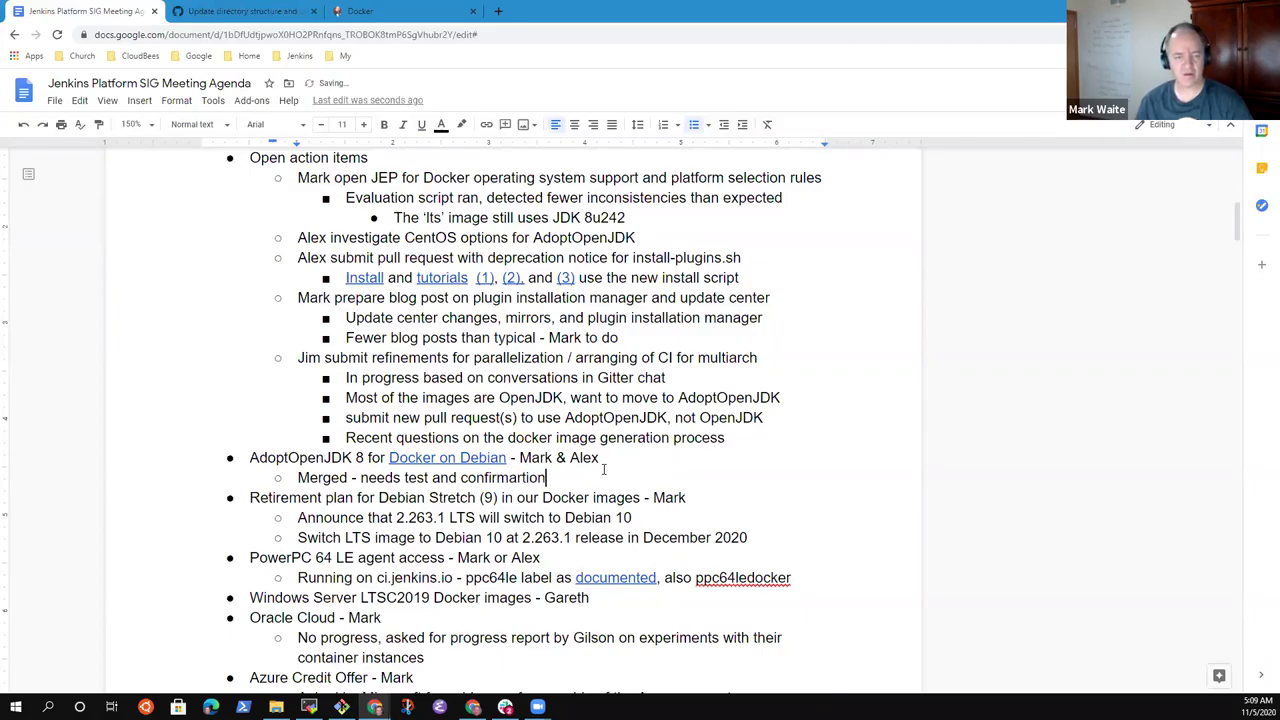
pyautogui.press('BackSpace')
pyautogui.press('BackSpace')
pyautogui.press('BackSpace')
pyautogui.press('BackSpace')
pyautogui.press('BackSpace')
pyautogui.press('BackSpace')
pyautogui.write('ation it ')
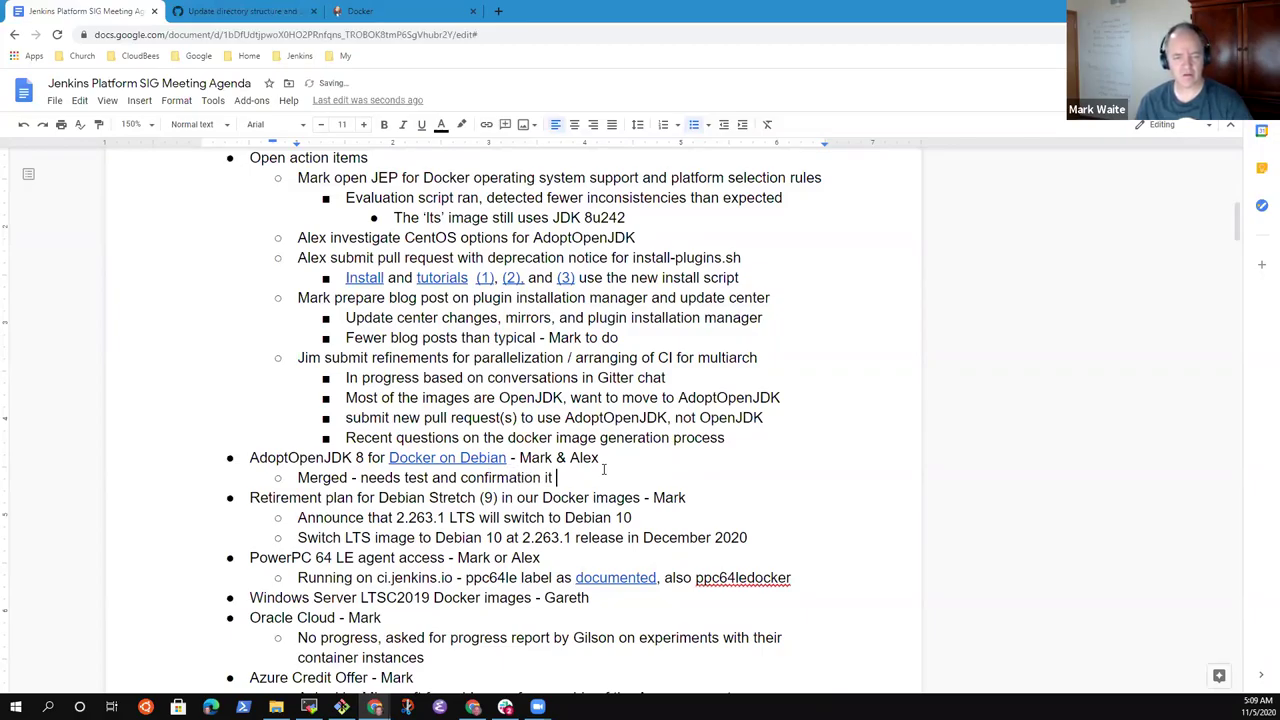
pyautogui.write('is working as expected')
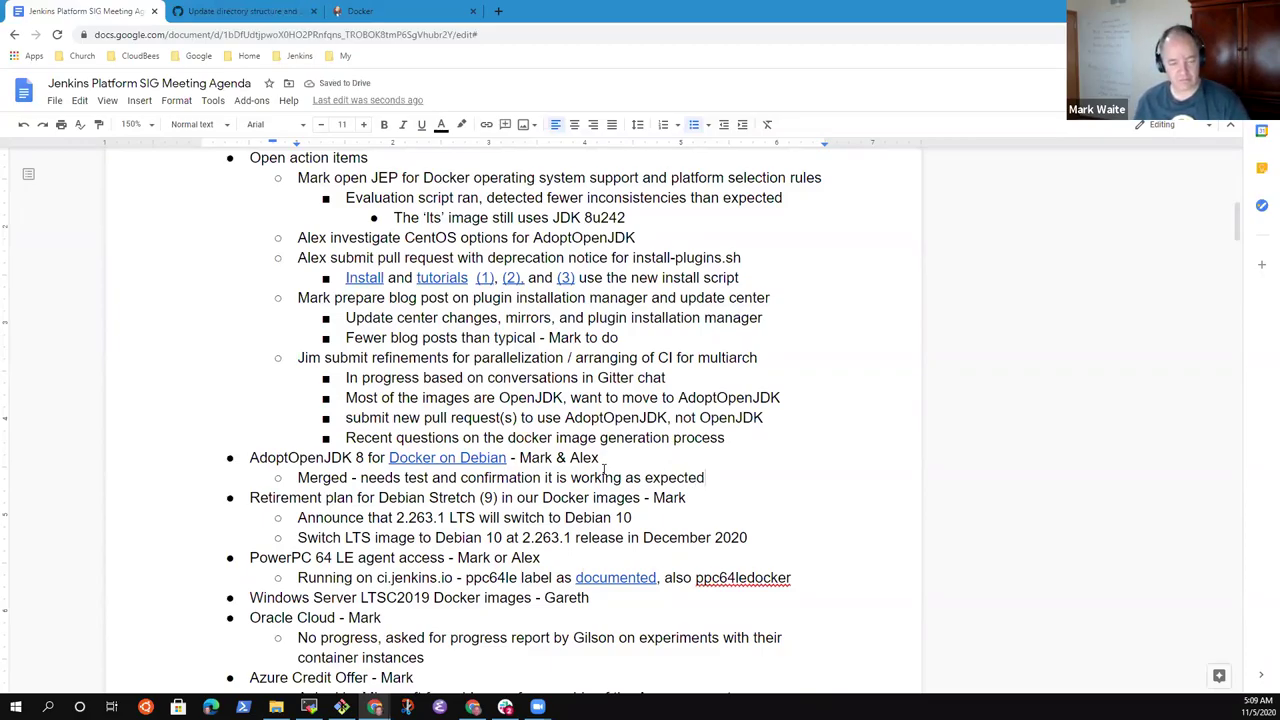
# - Highlight the topic on the retirement plan for Debian Stretch (9) in the Docker images
pyautogui.press('Home')
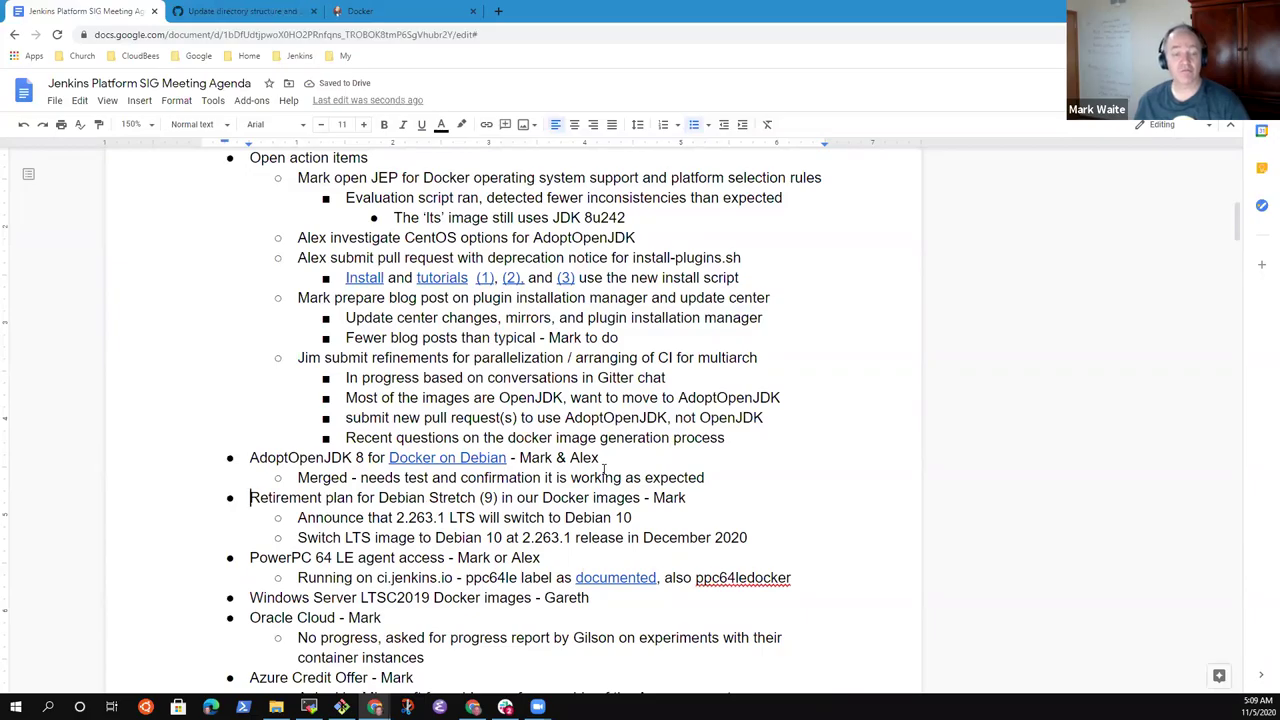
pyautogui.hotkey('shift', 'End')
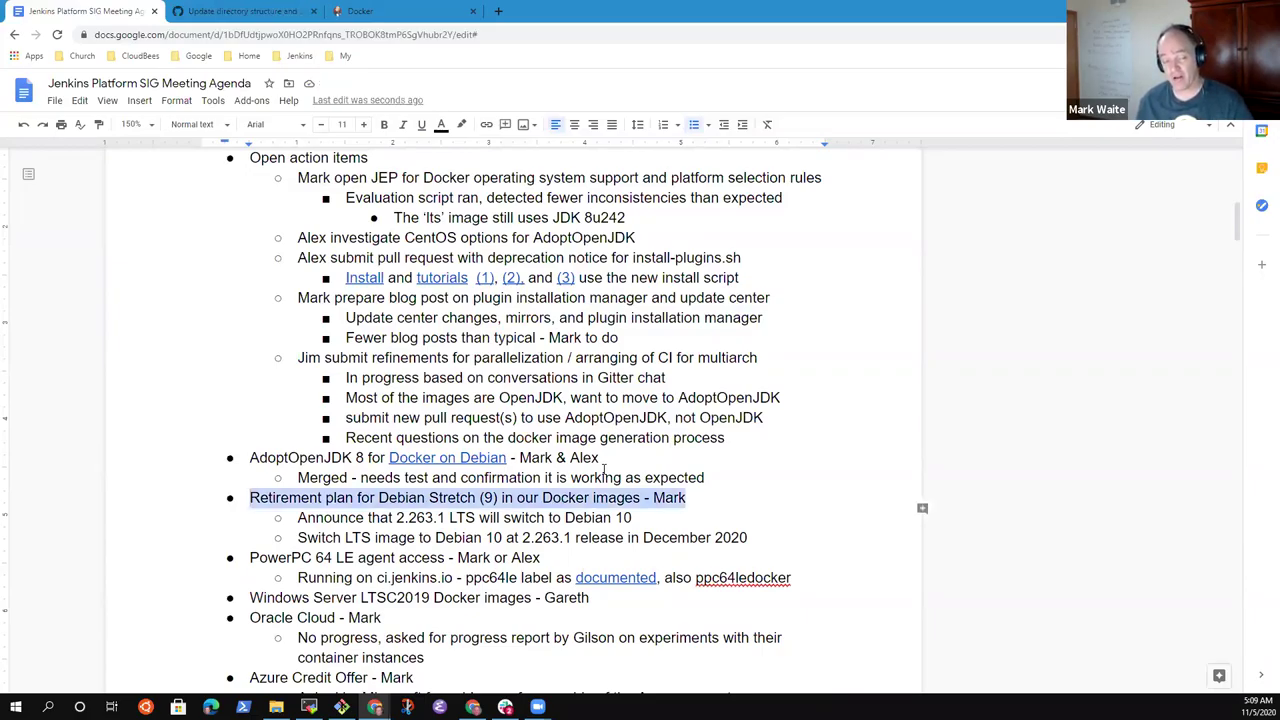
# - Highlight the AdoptOpenJDK 8 topic again, followed by the retirement plan topic for Debian Stretch (9)
pyautogui.press('Up')
pyautogui.hotkey('shift', 'End')
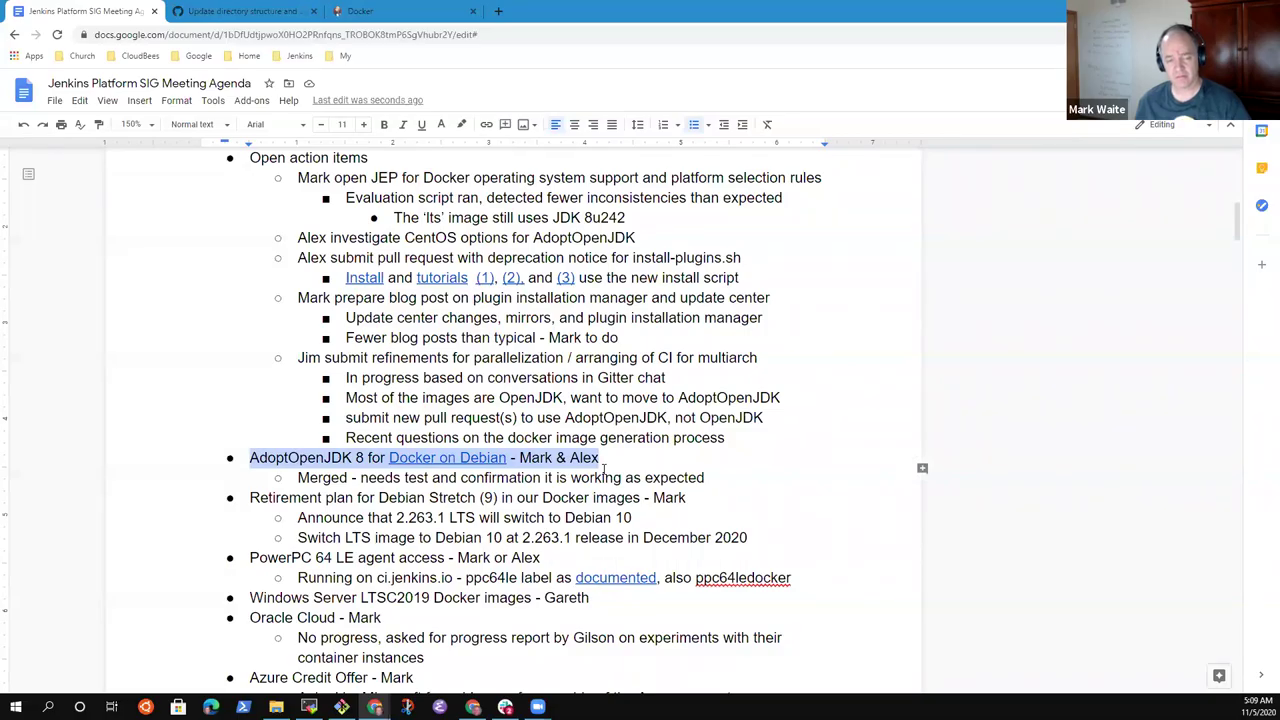
pyautogui.press('Down')
pyautogui.press('Down')
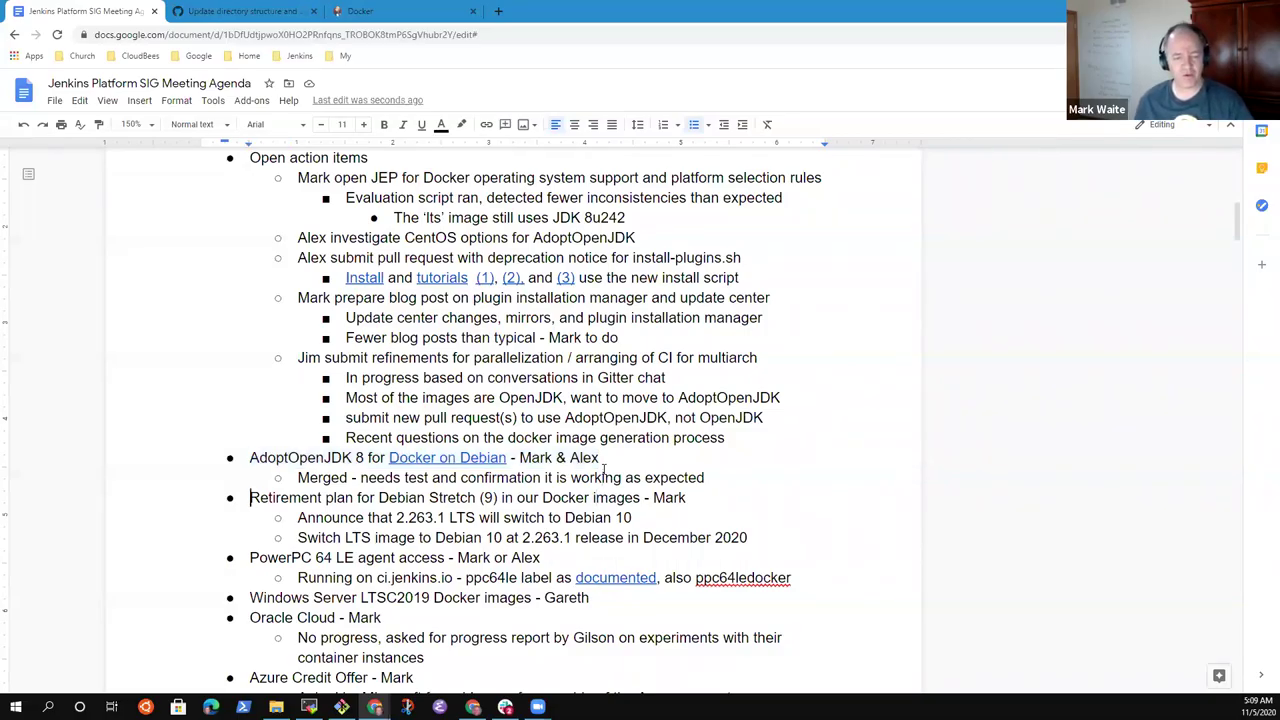
pyautogui.hotkey('shift', 'End')
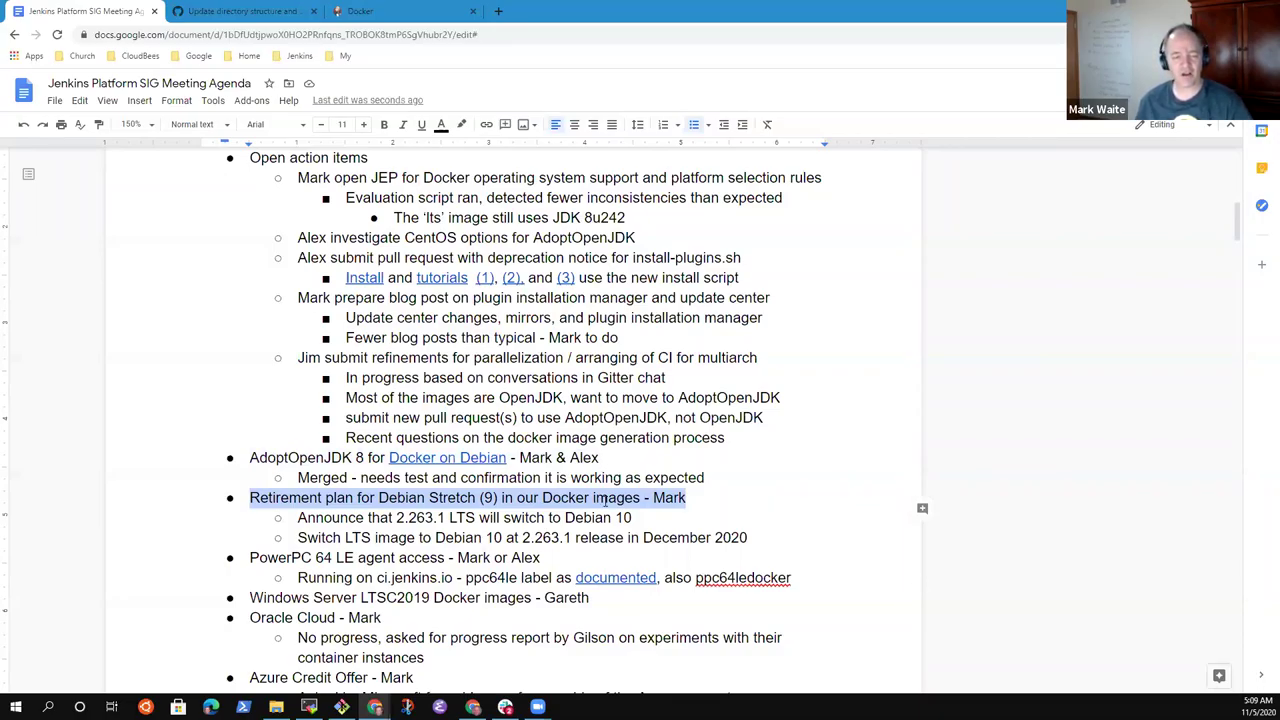
pyautogui.press('End')
pyautogui.hotkey('shift', 'End')
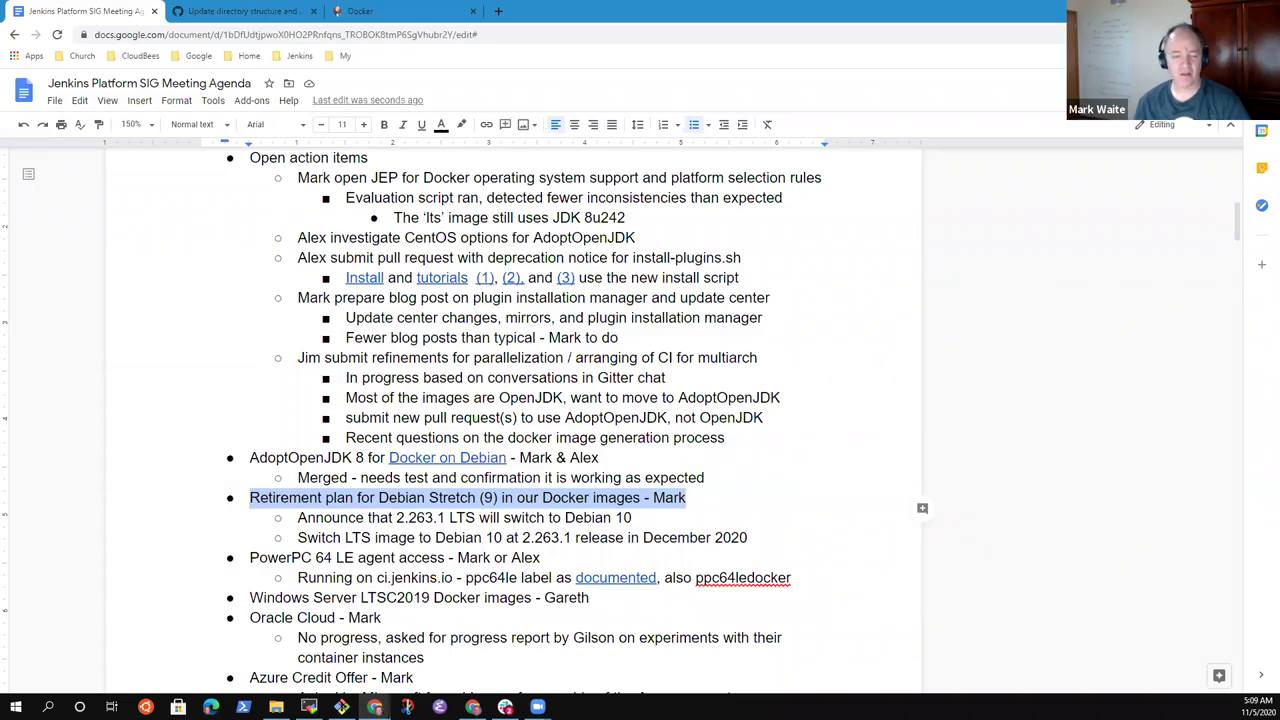
# - Highlight in turn the retirement plan's sub-items on announcing the Debian 10 switch and on switching the LTS image at the 2.263.1 release
pyautogui.press('Left')
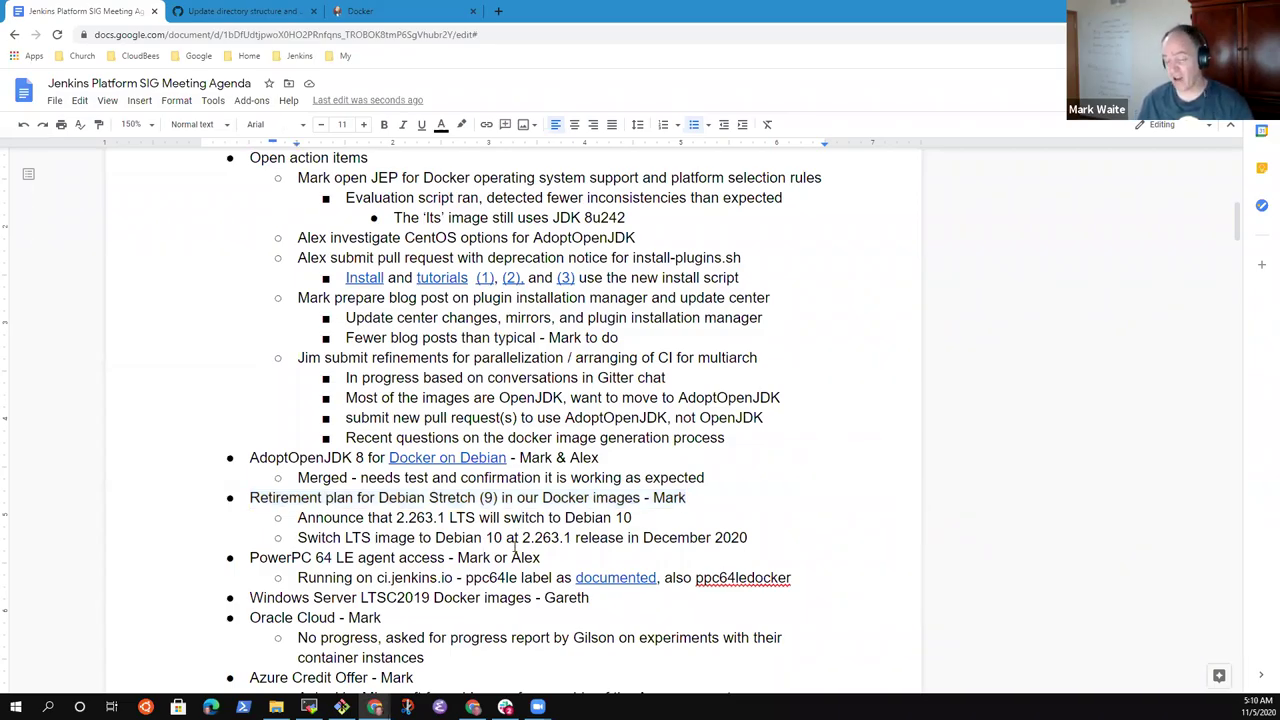
pyautogui.press('Down')
pyautogui.press('Down')
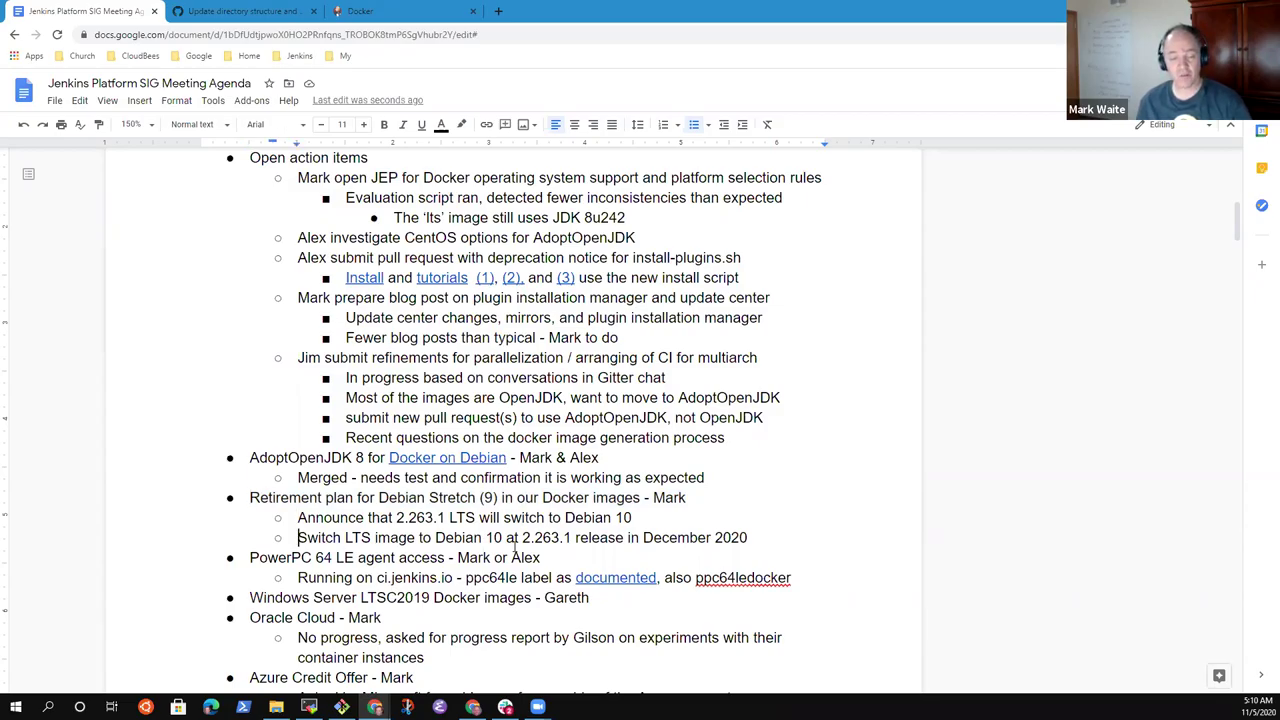
pyautogui.press('Up')
pyautogui.hotkey('shift', 'End')
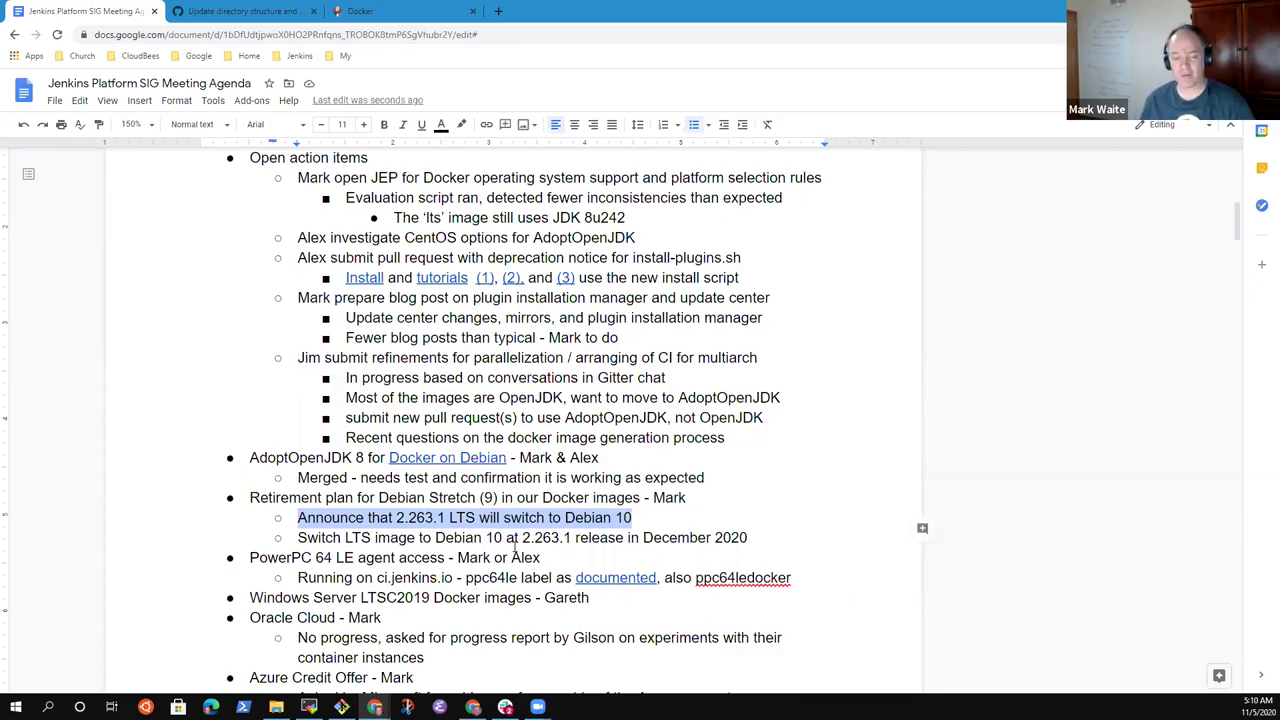
pyautogui.press('Right')
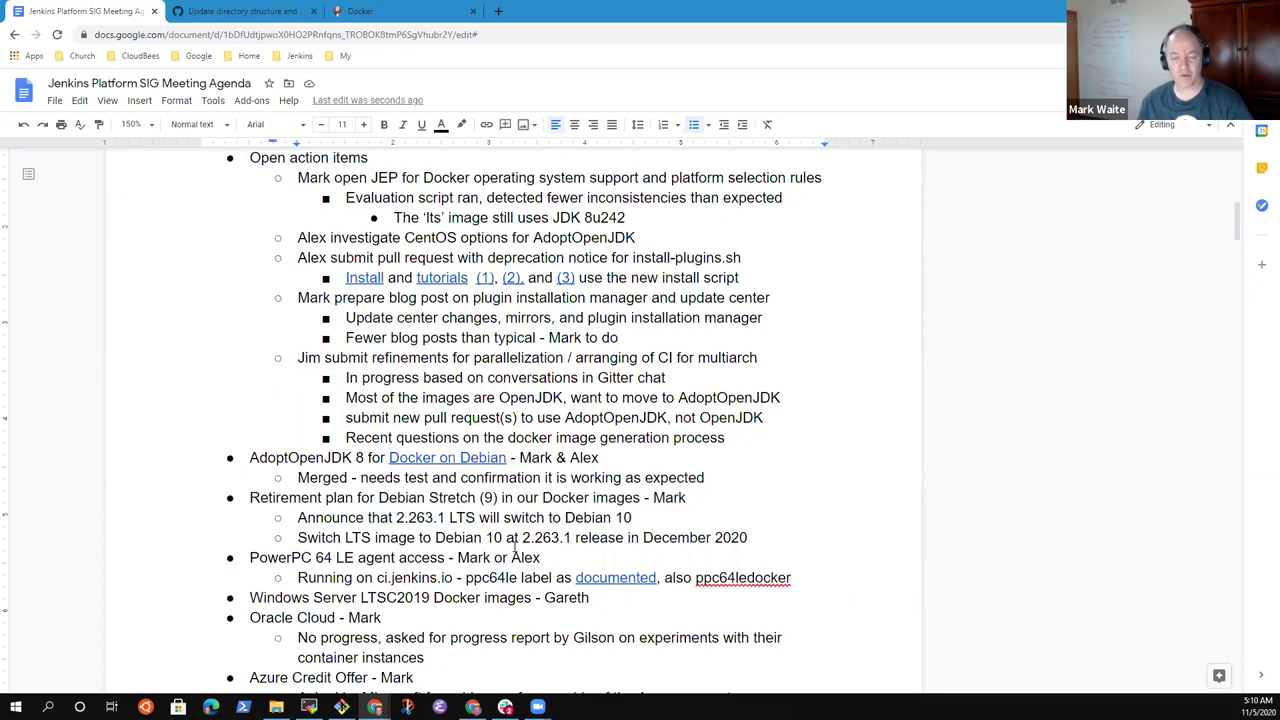
pyautogui.hotkey('shift', 'End')
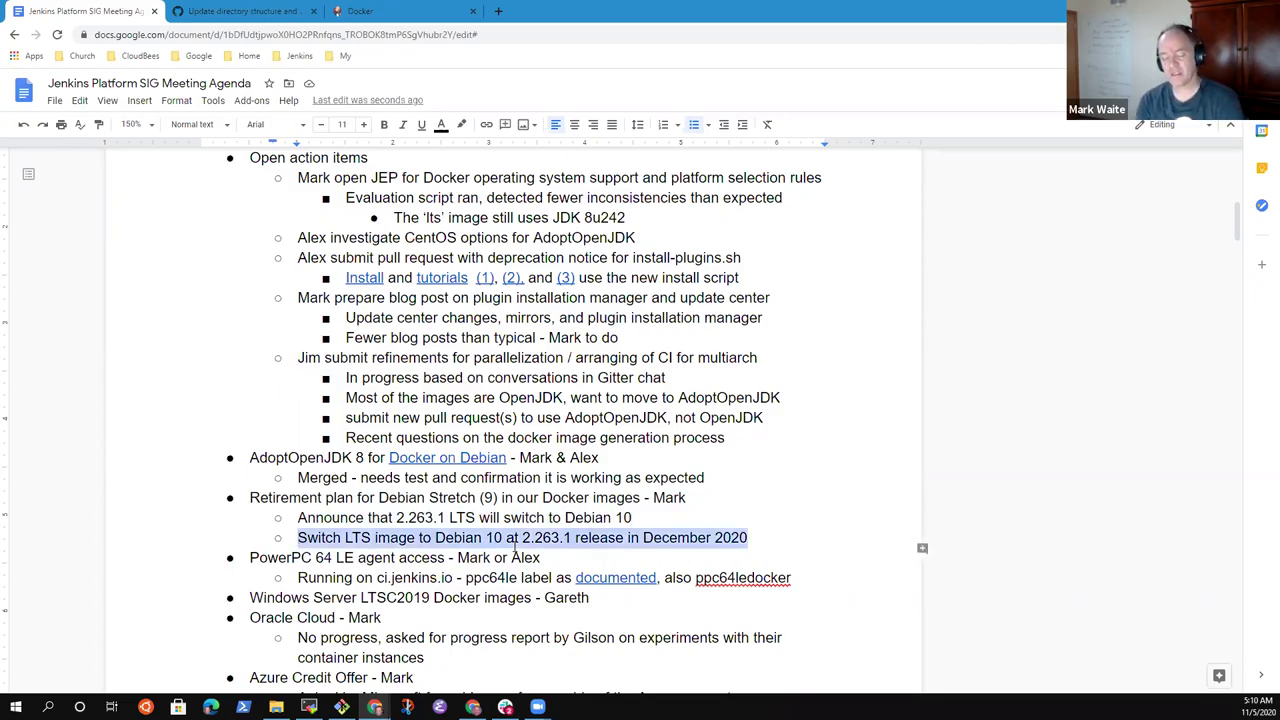
# - Under the retirement plan, add a sub-item assigning its owner "to send proposal to Jenkins developers list, prepare a blog post"
pyautogui.press('Right')
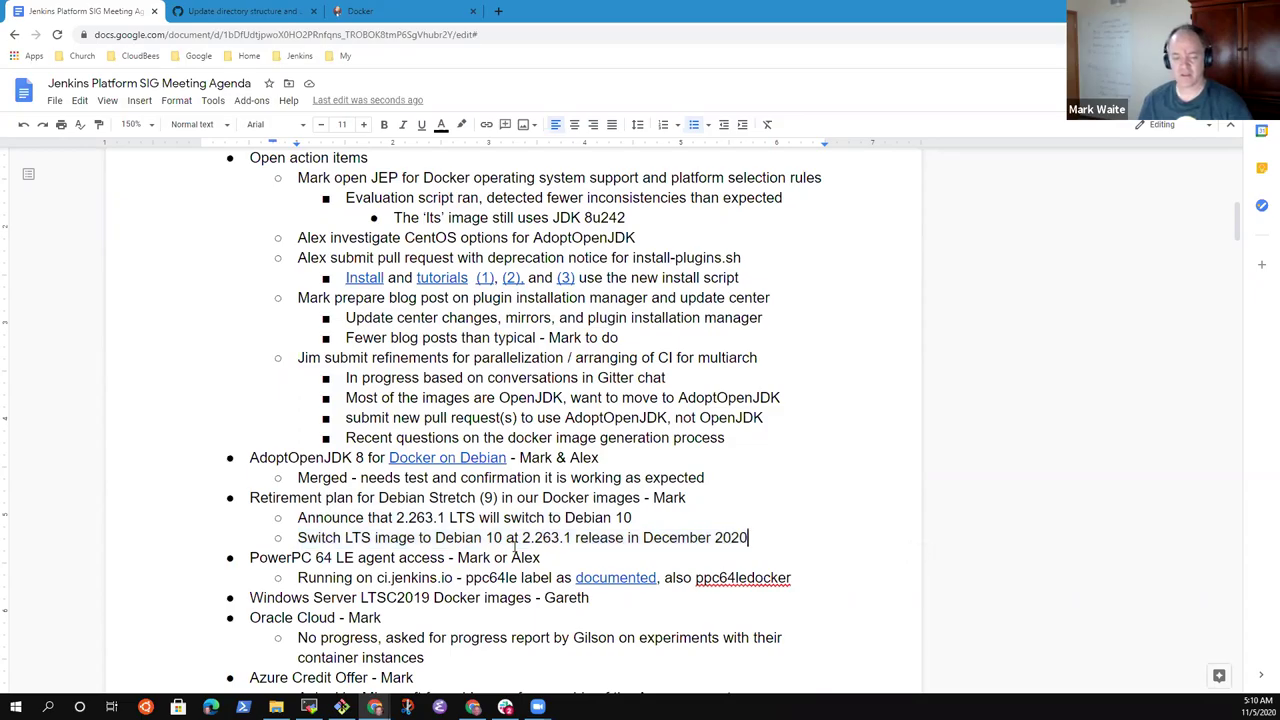
pyautogui.press('Return')
pyautogui.write('Mark to send ')
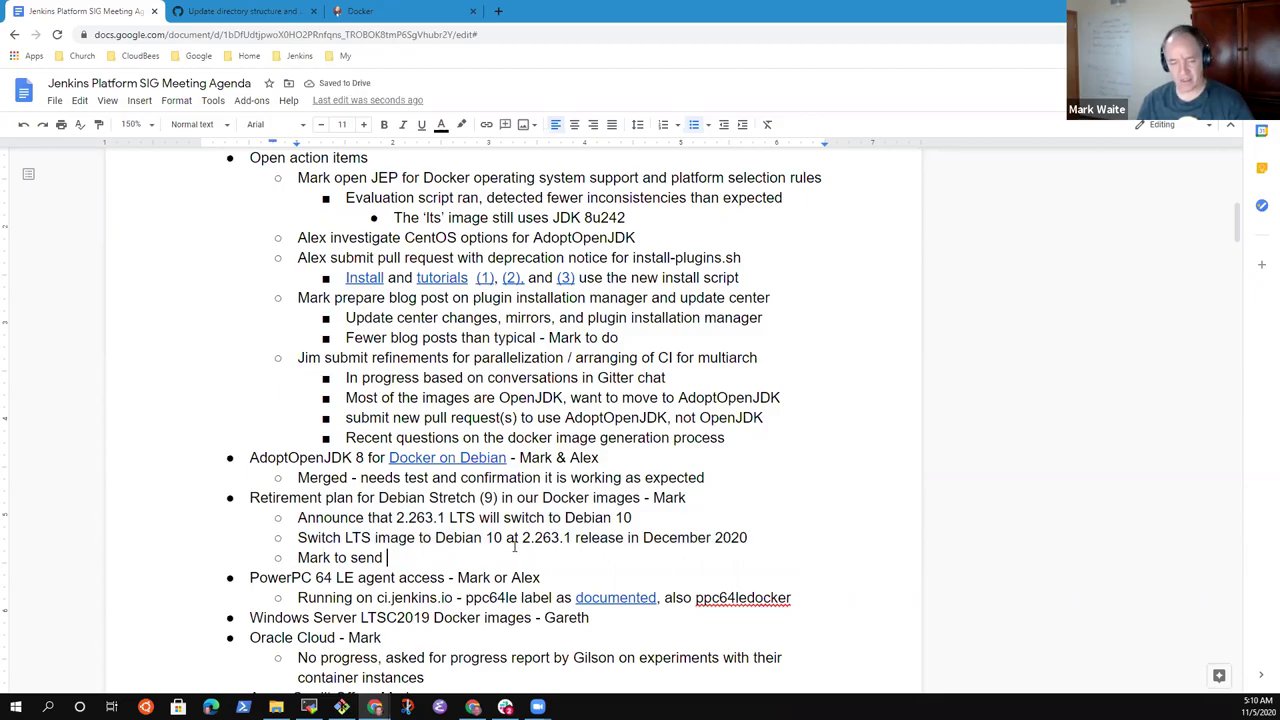
pyautogui.write('propose')
pyautogui.press('BackSpace')
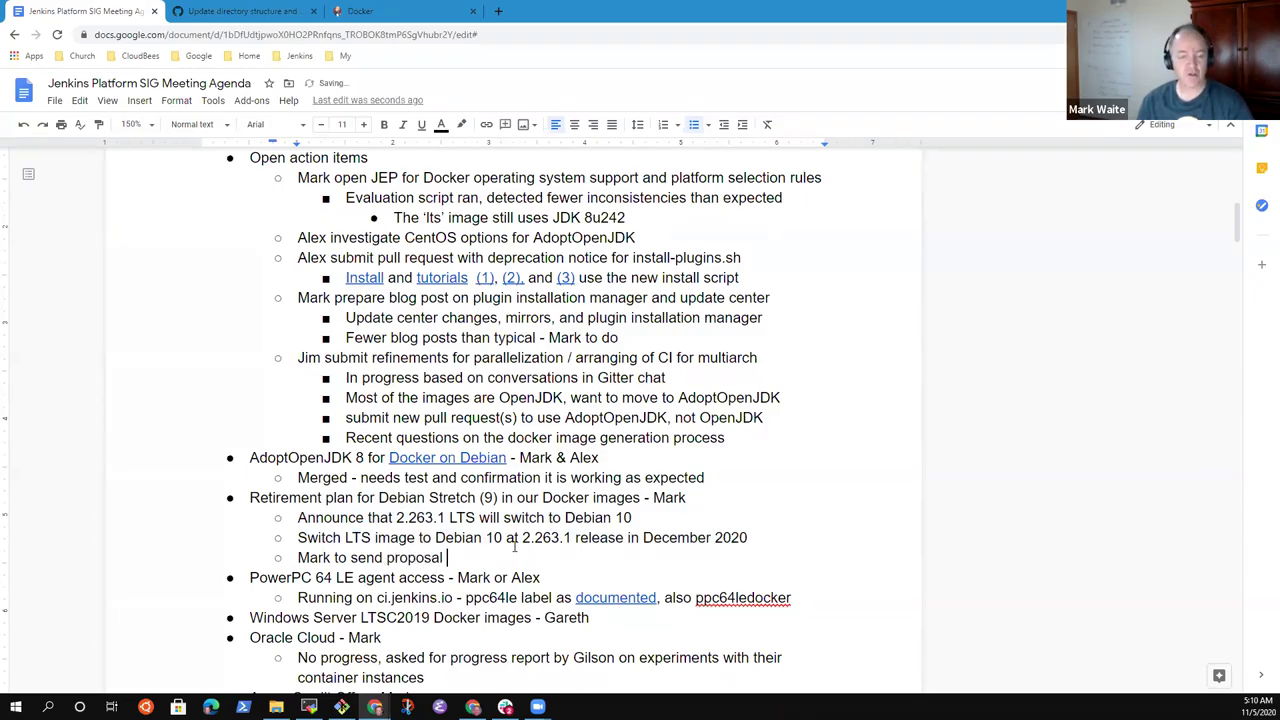
pyautogui.write('al to jen')
pyautogui.press('BackSpace')
pyautogui.press('BackSpace')
pyautogui.write('h')
pyautogui.press('BackSpace')
pyautogui.press('BackSpace')
pyautogui.write('J')
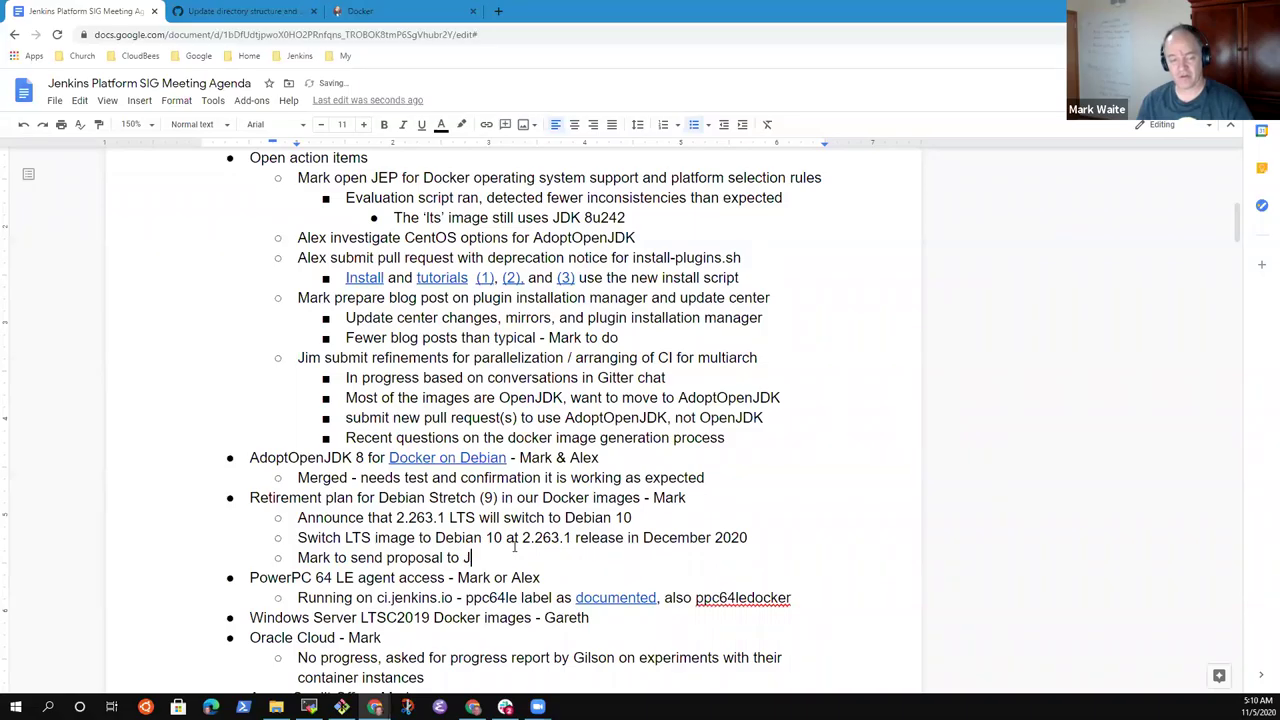
pyautogui.write('enkins develop')
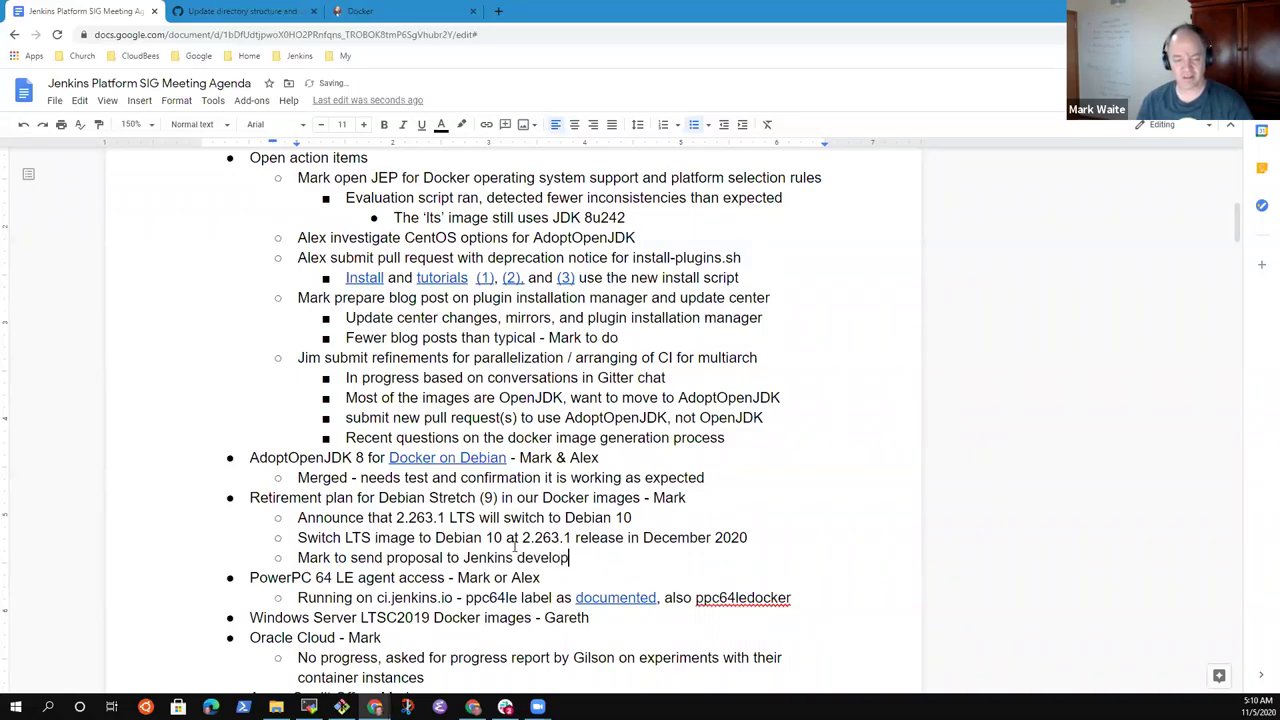
pyautogui.write('ers list, ')
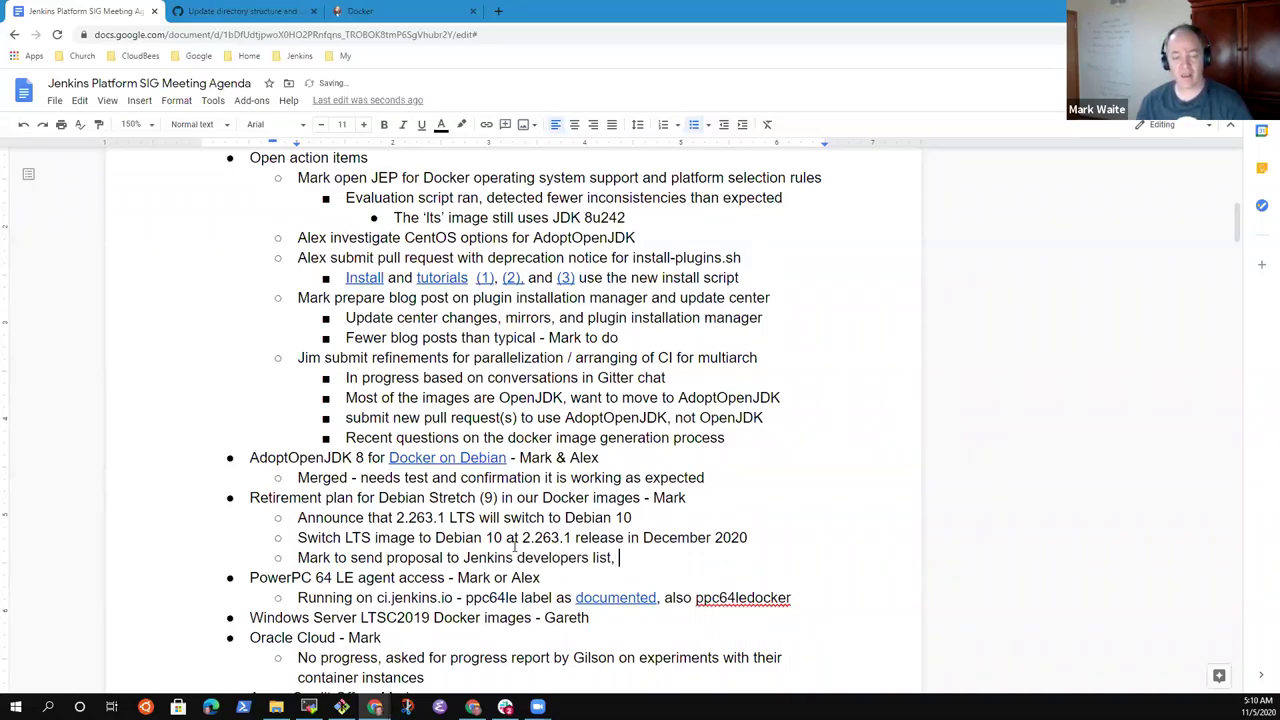
pyautogui.write('prepare a ')
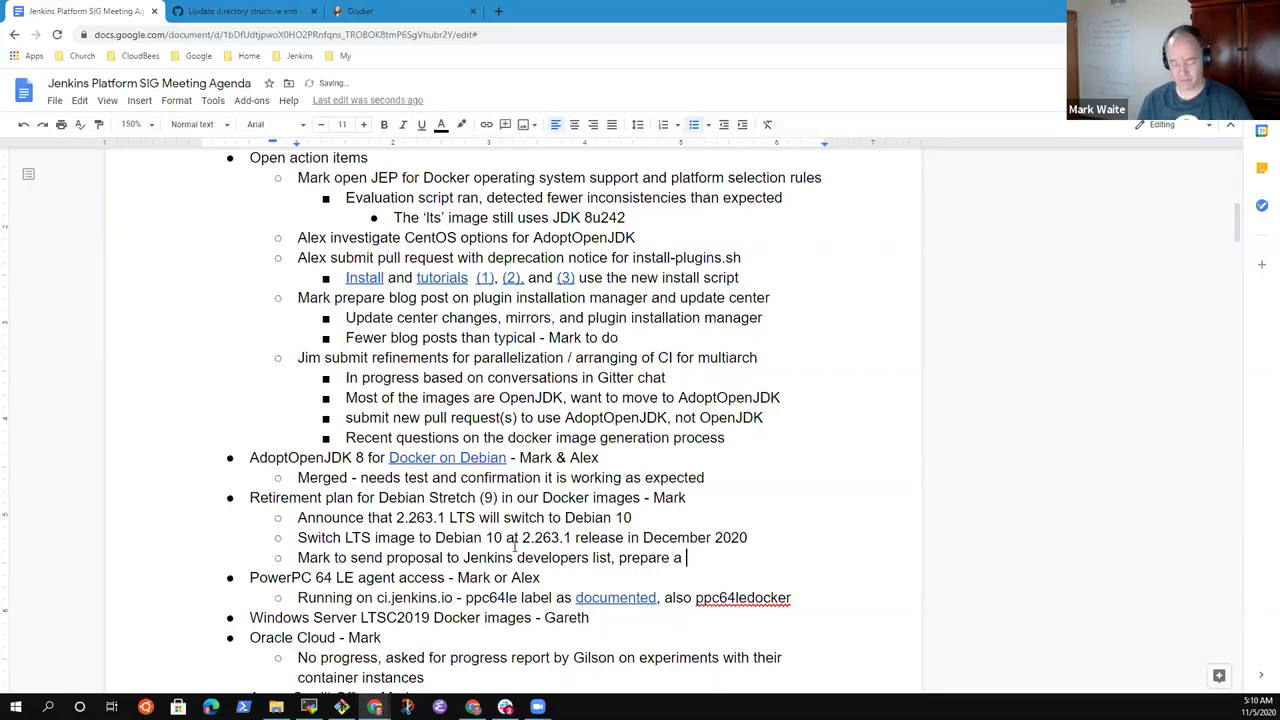
pyautogui.write('blog post')
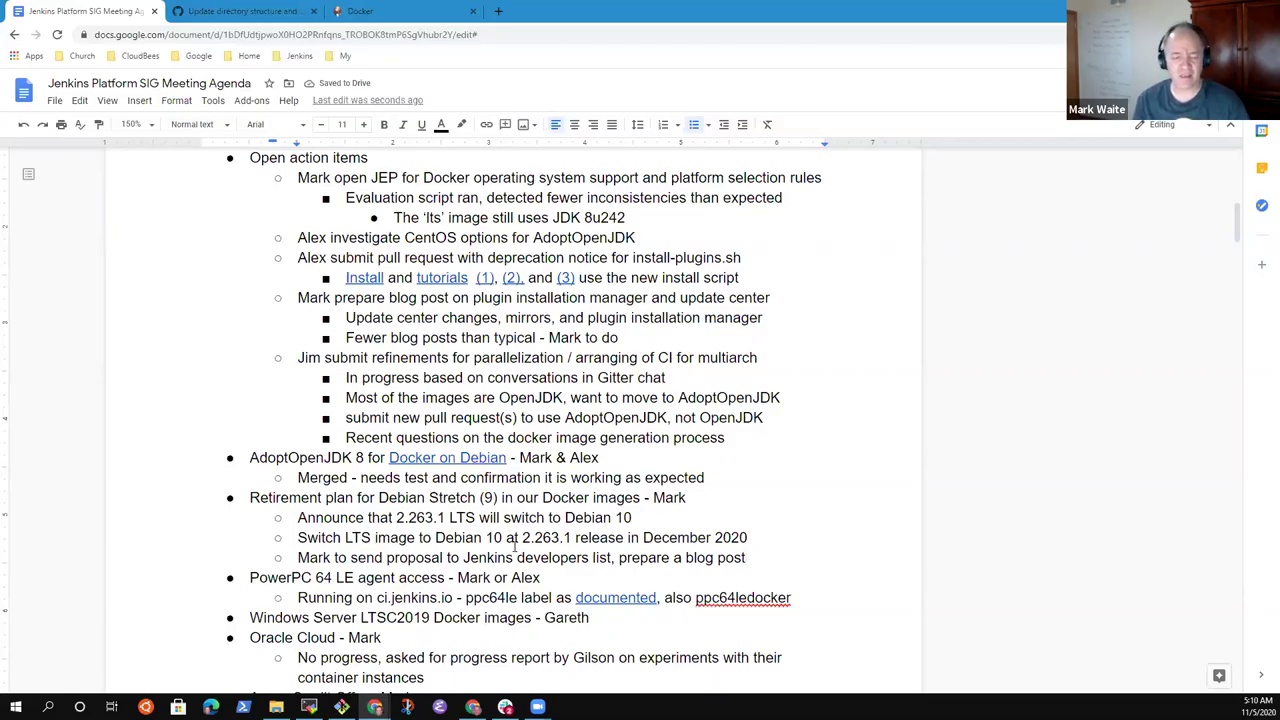
# - Nest the note "Our slim image is already using Debian 10" under the new proposal and blog post sub-item
pyautogui.press('Return')
pyautogui.press('Tab')
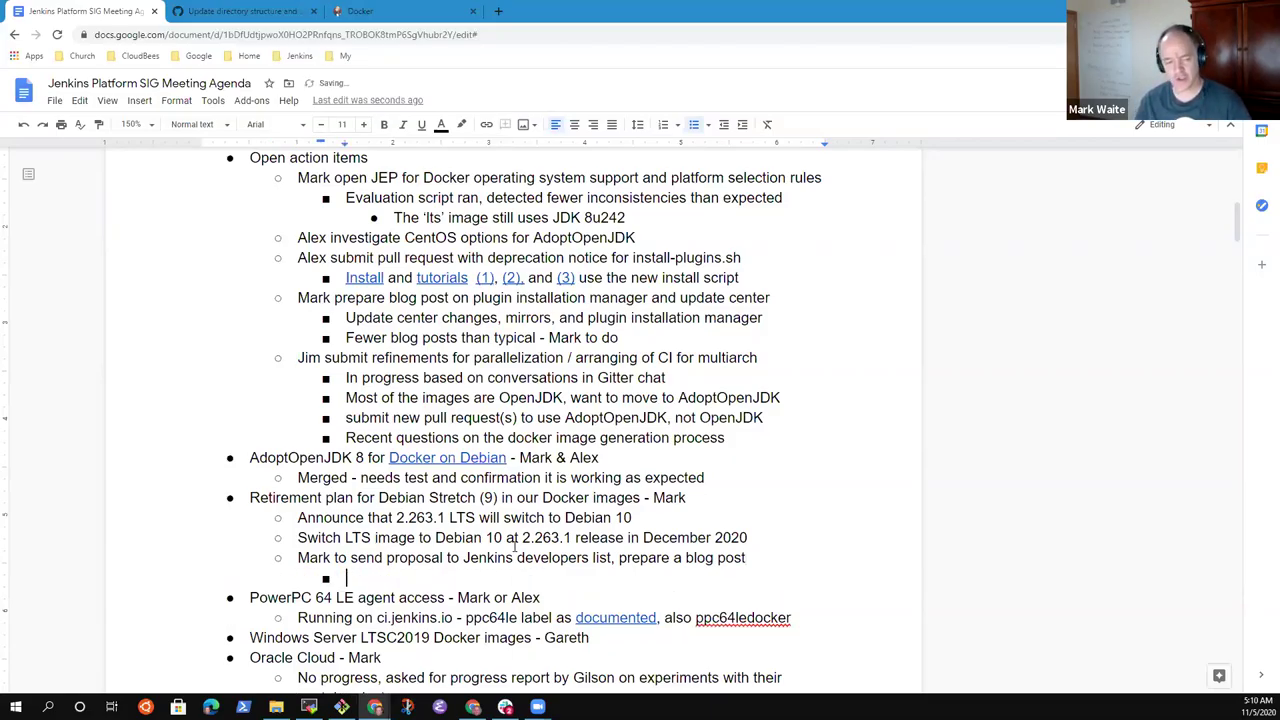
pyautogui.write('Our slim is')
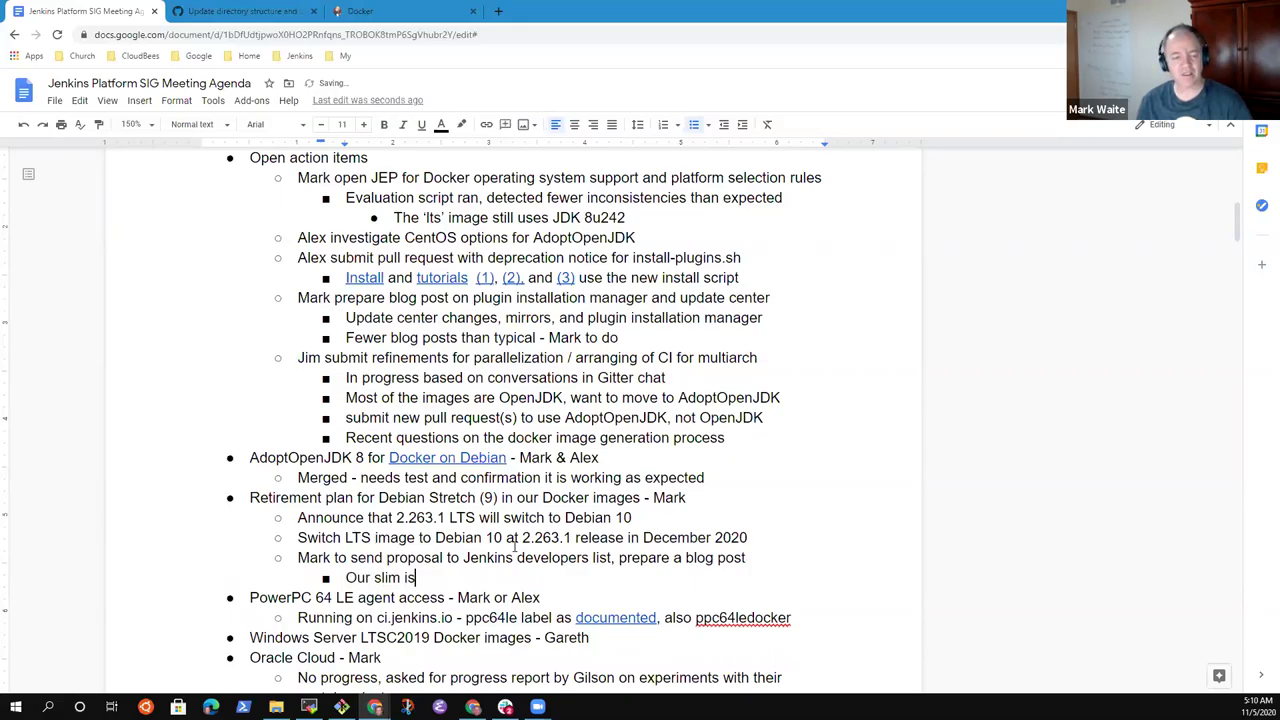
pyautogui.press('BackSpace')
pyautogui.write('mage ')
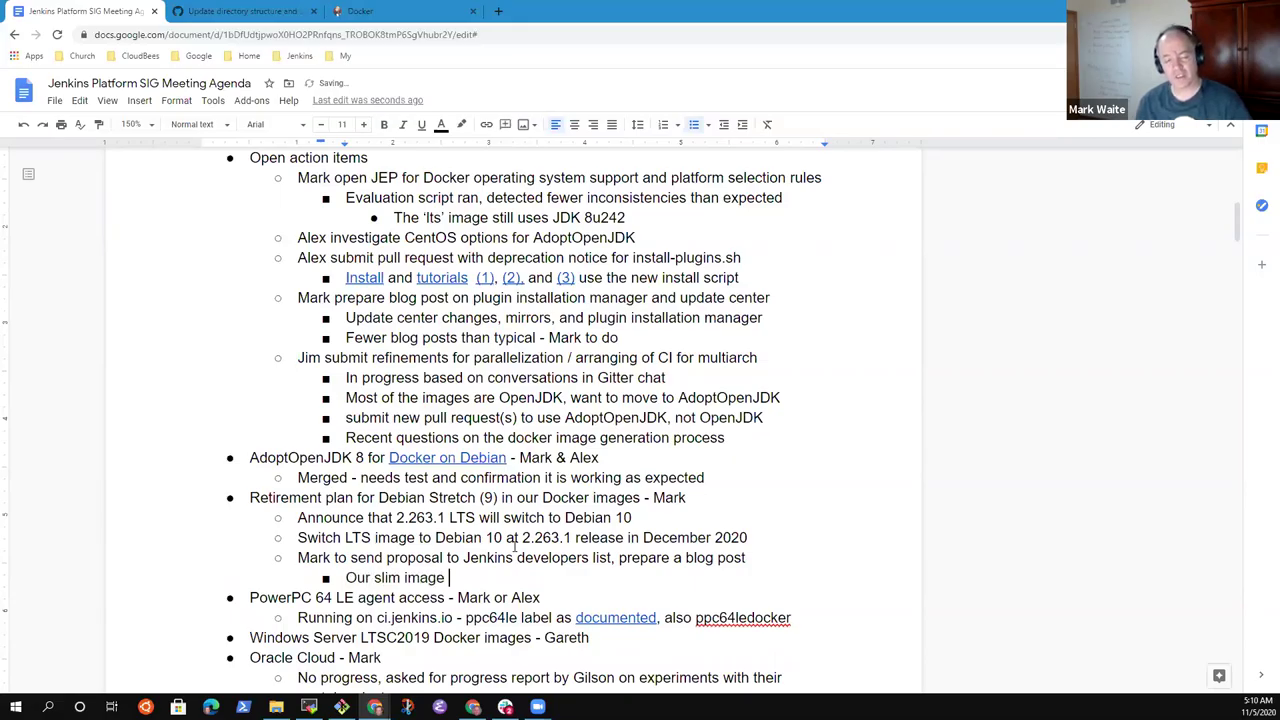
pyautogui.write('is already ')
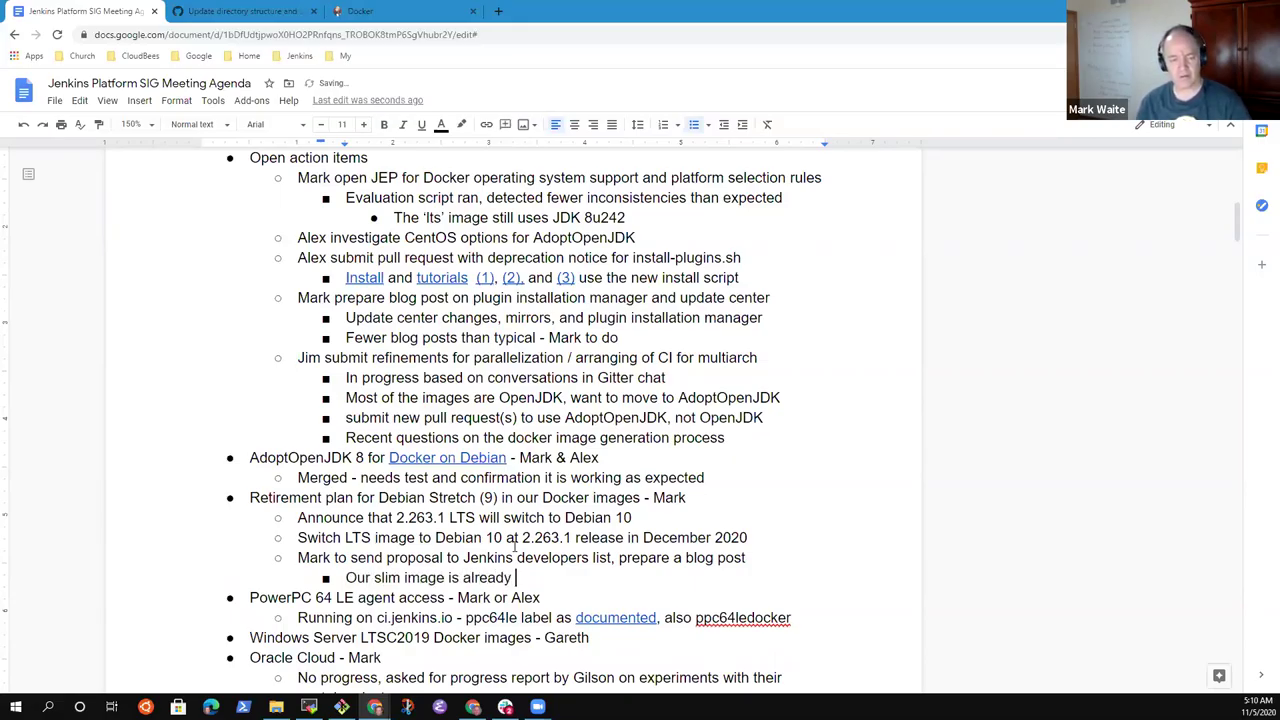
pyautogui.write('using Debian 10')
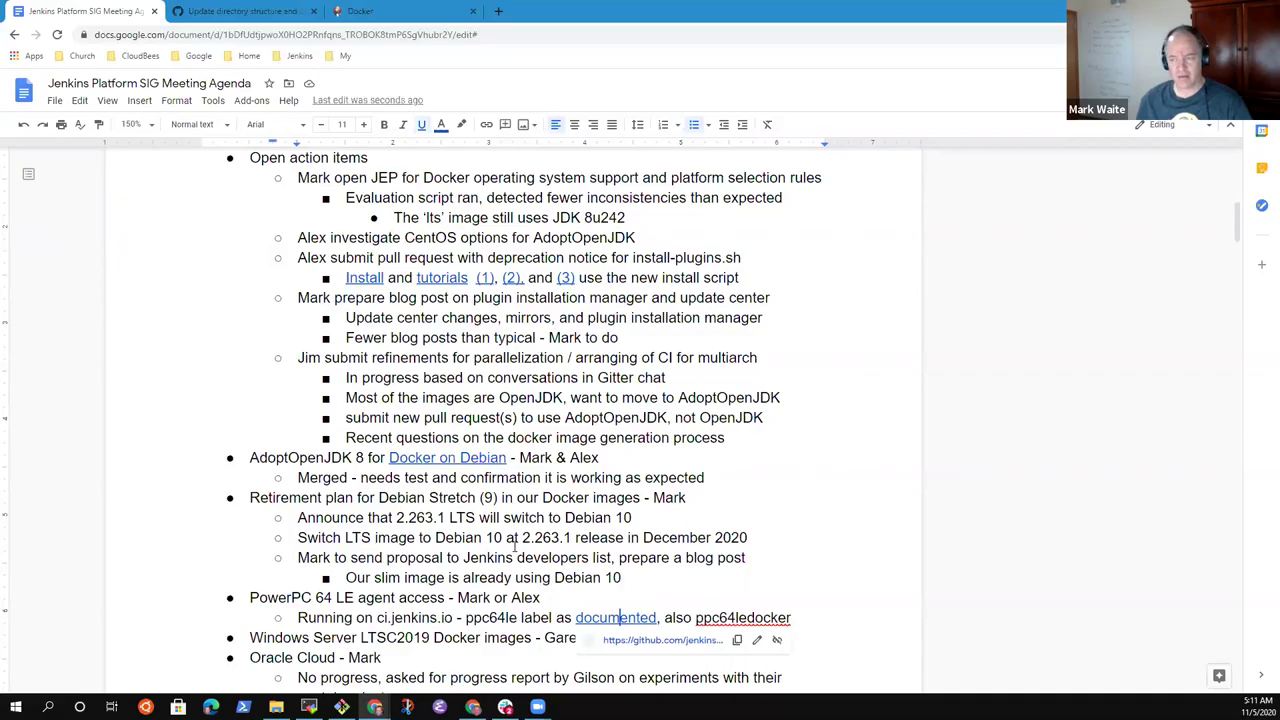
# - Highlight the PowerPC 64 LE agent access topic, followed by the "ppc64le" label in its sub-item
pyautogui.hotkey('shift', 'Down')
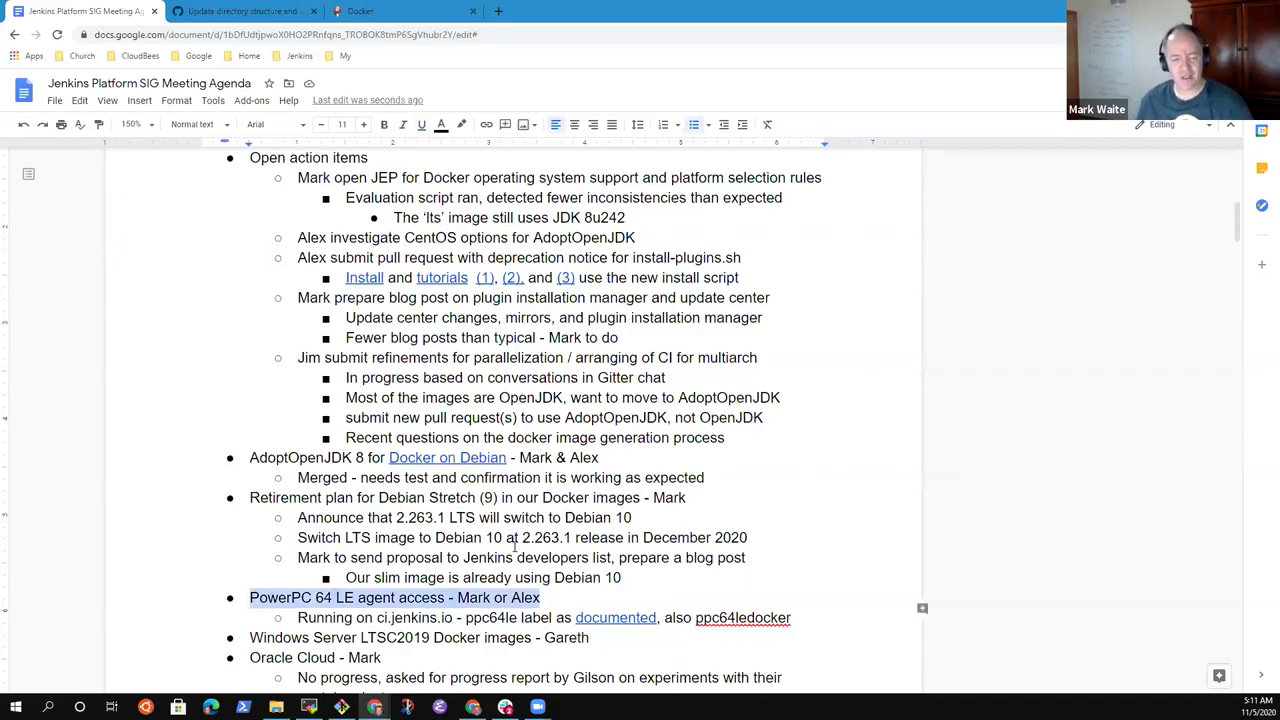
pyautogui.press('Down')
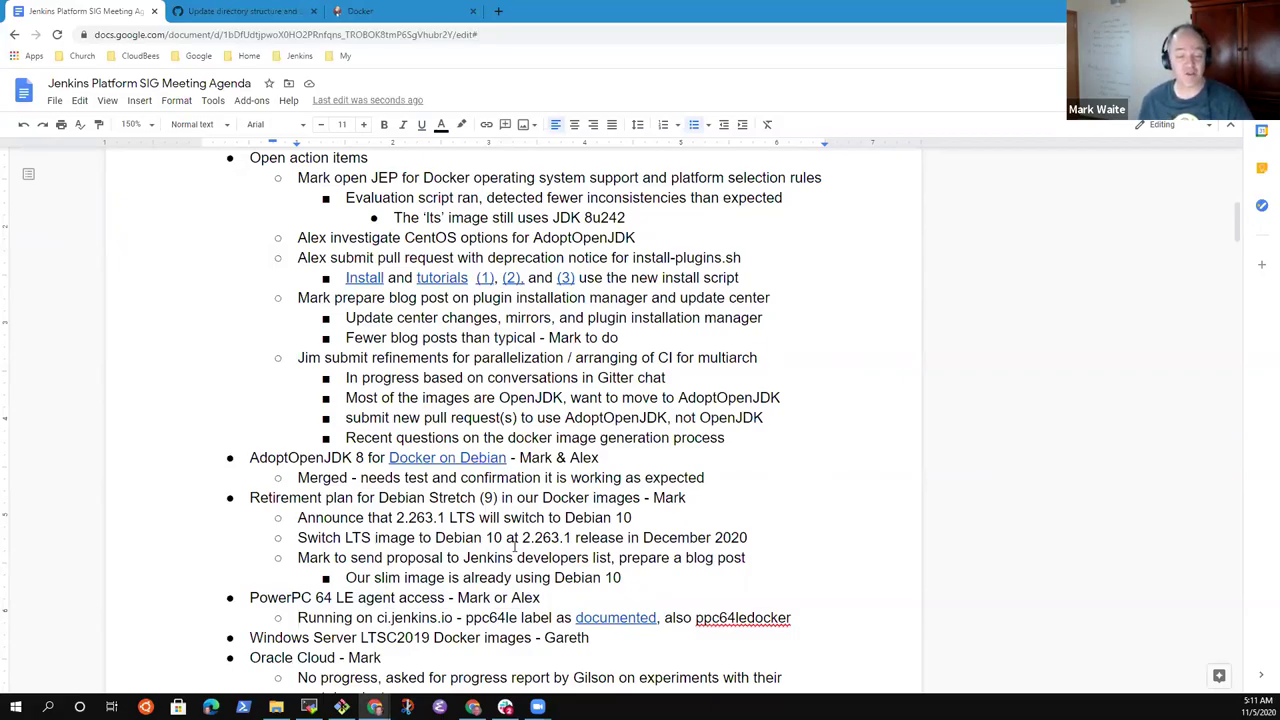
pyautogui.press('Return')
pyautogui.press('BackSpace')
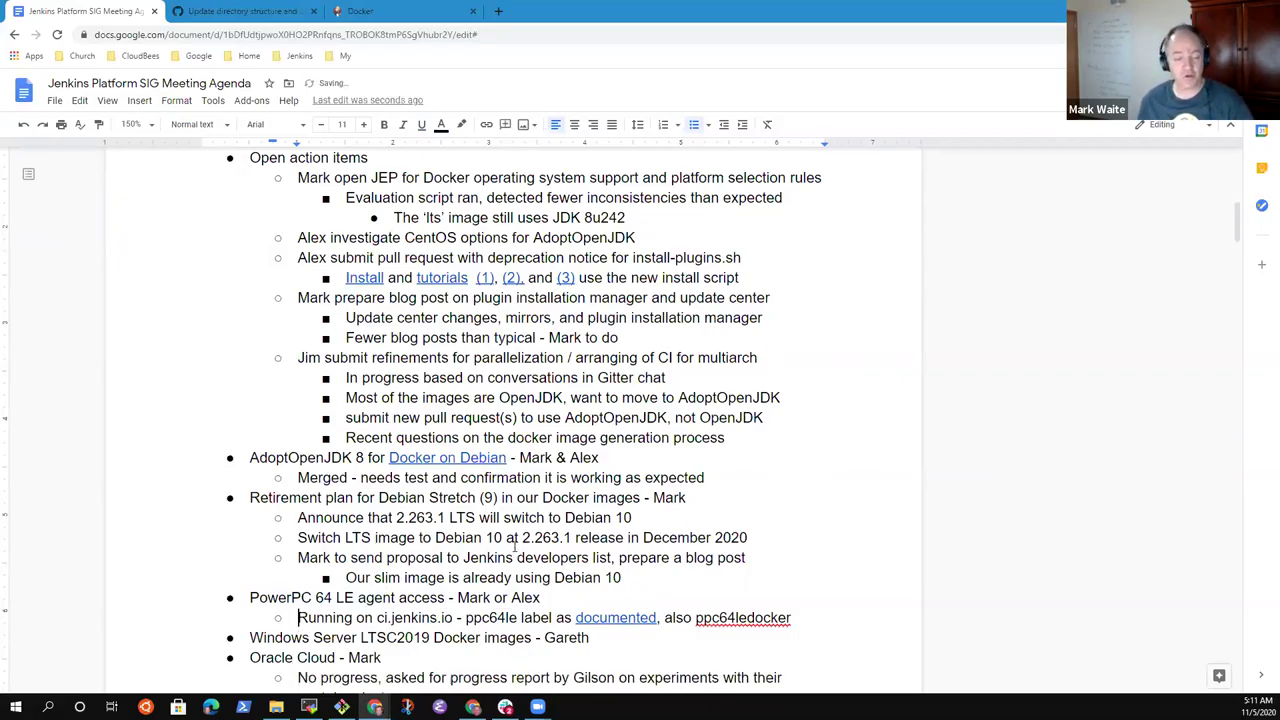
pyautogui.hotkey('ctrl', 'Right')
pyautogui.hotkey('ctrl', 'Right')
pyautogui.hotkey('ctrl', 'Right')
pyautogui.hotkey('ctrl', 'Right')
pyautogui.hotkey('ctrl', 'Right')
pyautogui.hotkey('ctrl', 'Right')
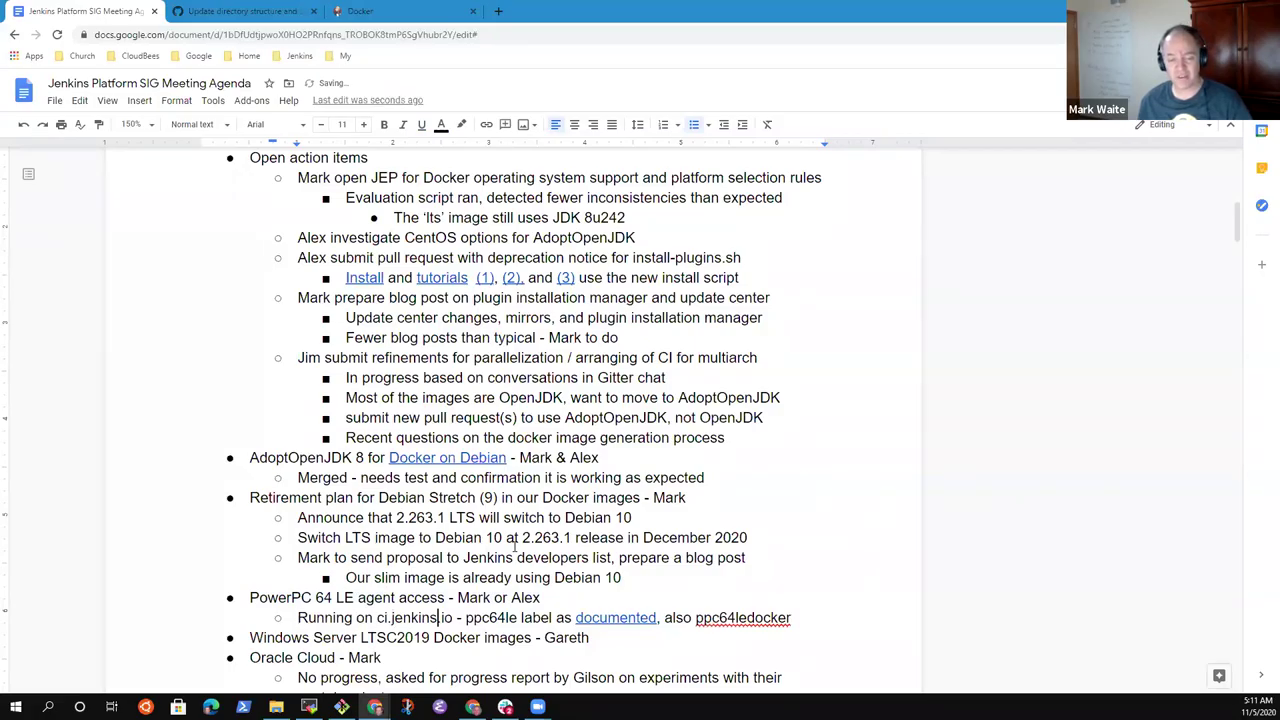
pyautogui.hotkey('ctrl', 'shift', 'Right')
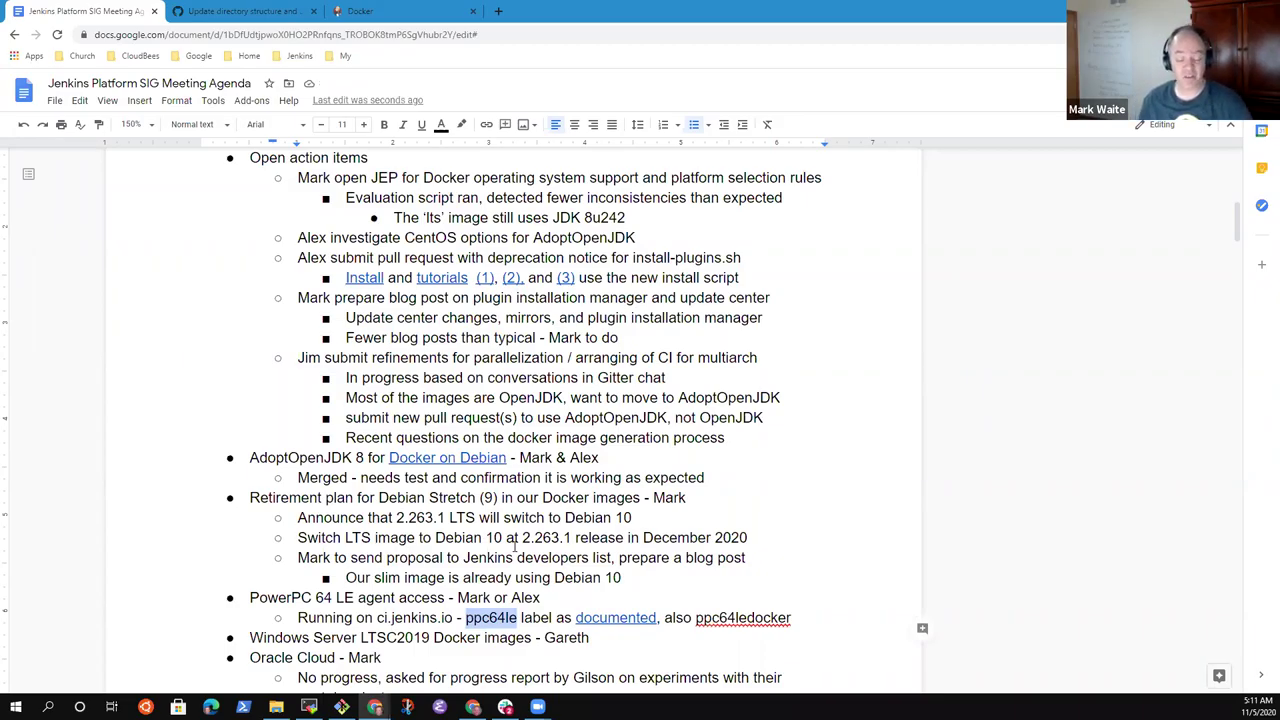
pyautogui.press('End')
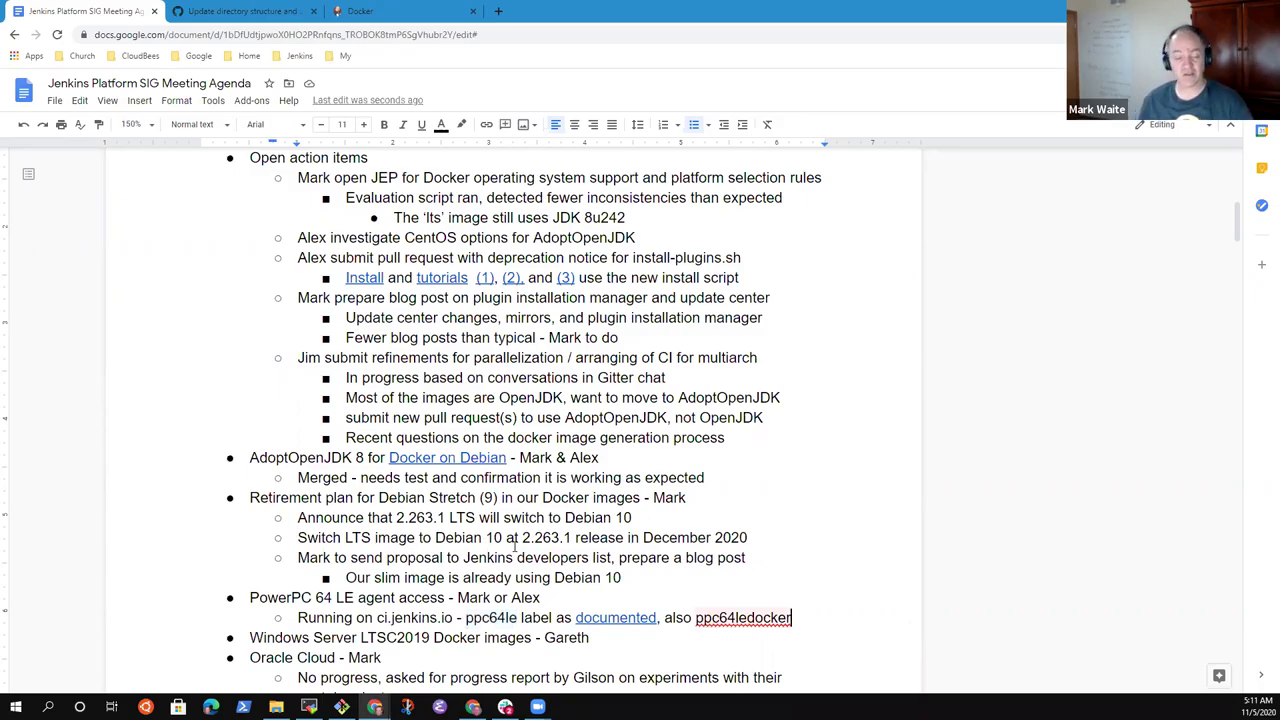
# - Highlight the Windows Server LTSC2019 Docker images topic
pyautogui.press('Down')
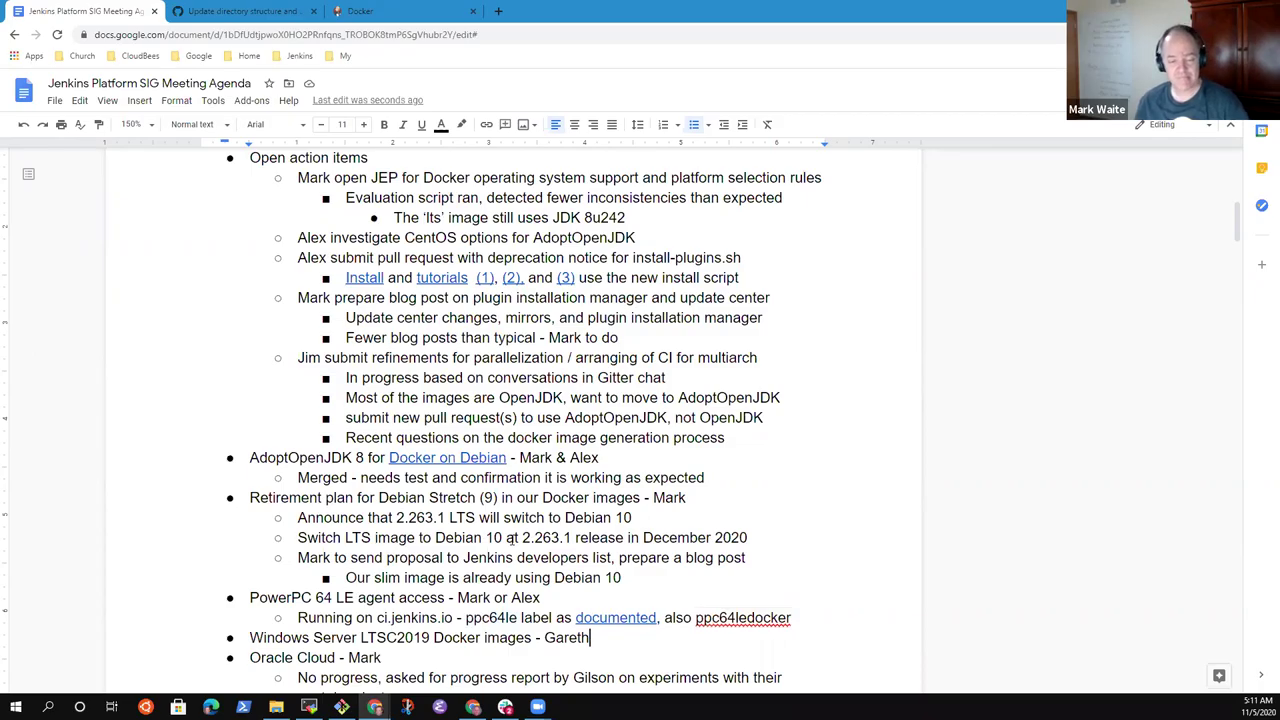
pyautogui.press('Home')
pyautogui.hotkey('shift', 'End')
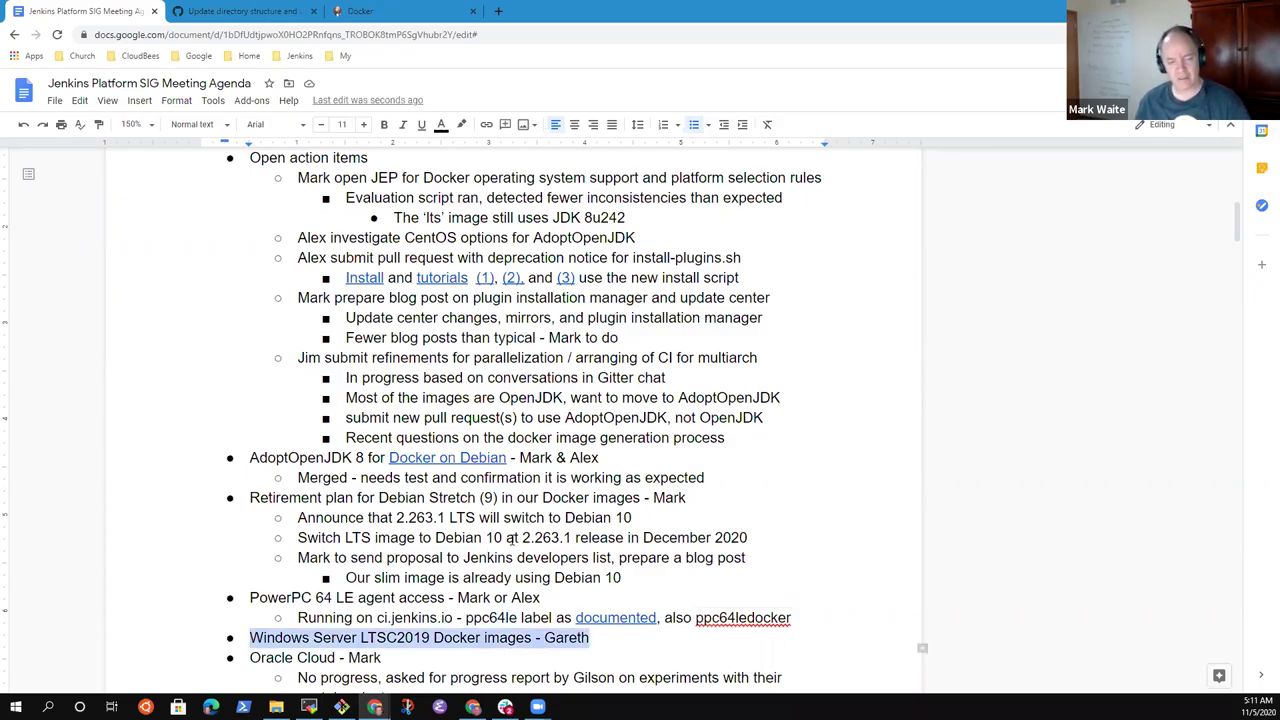
# - Add the sub-item "Good progress creating LTSC 2019 hosts on AWS and Azure" under the Windows Server LTSC2019 Docker images topic
pyautogui.press('Down')
pyautogui.press('Down')
pyautogui.press('Down')
pyautogui.press('Down')
pyautogui.press('Down')
pyautogui.press('Down')
pyautogui.press('Down')
pyautogui.press('Down')
pyautogui.press('Down')
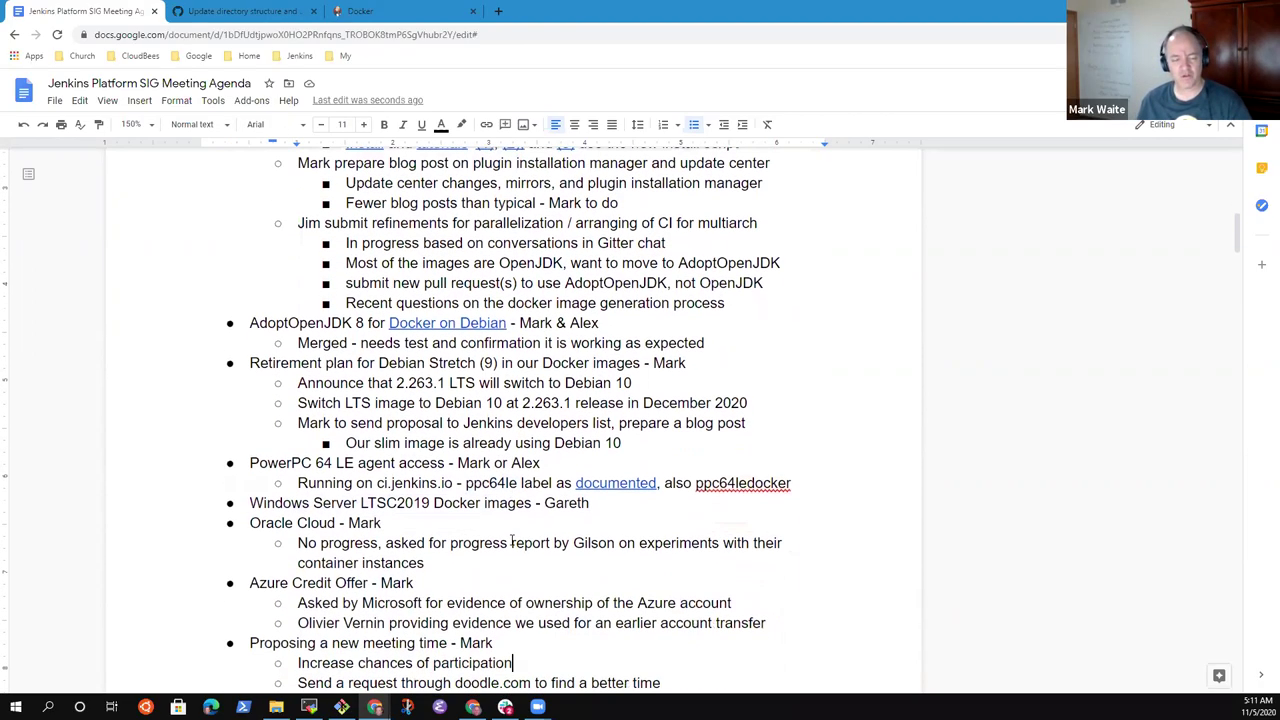
pyautogui.press('Up')
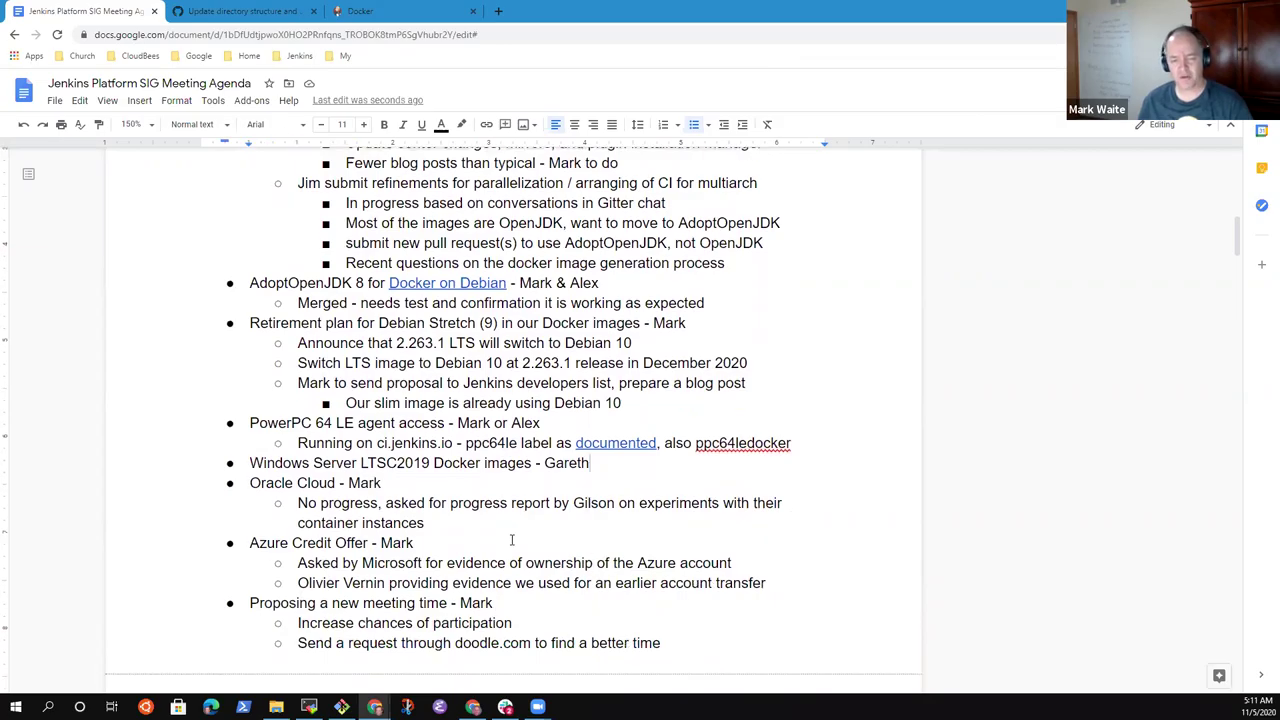
pyautogui.press('Return')
pyautogui.press('Tab')
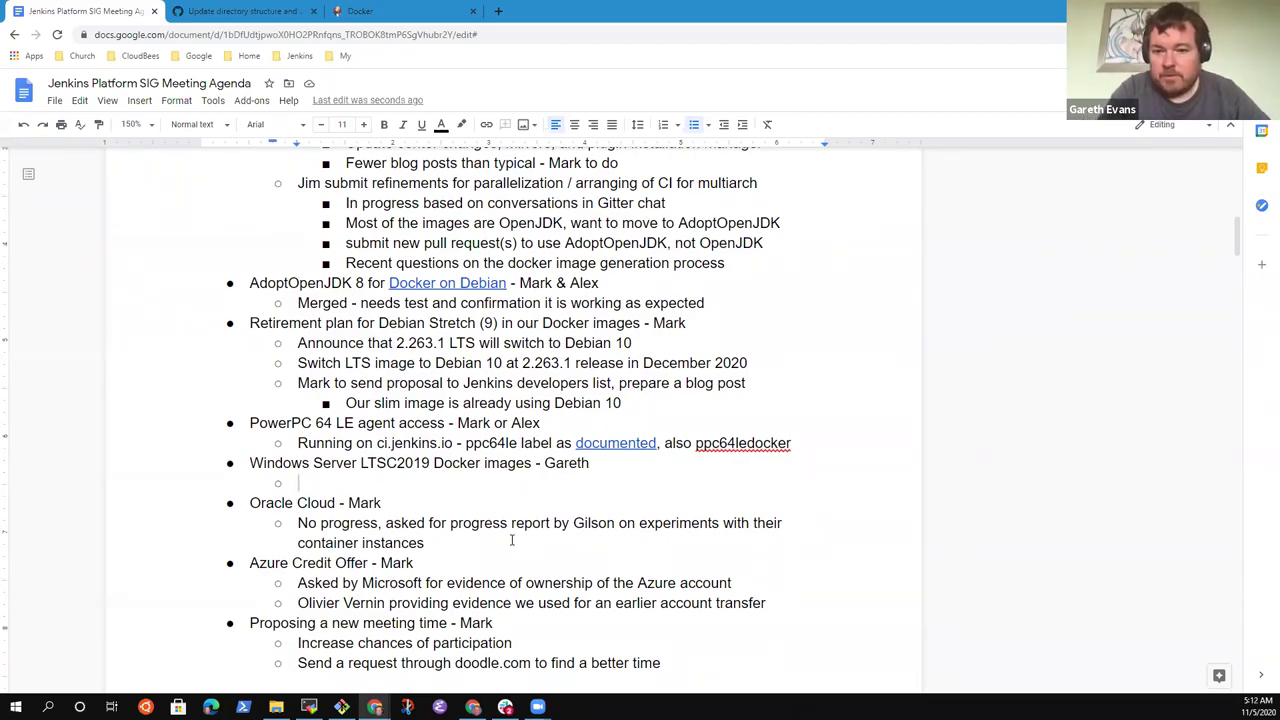
pyautogui.write('G')
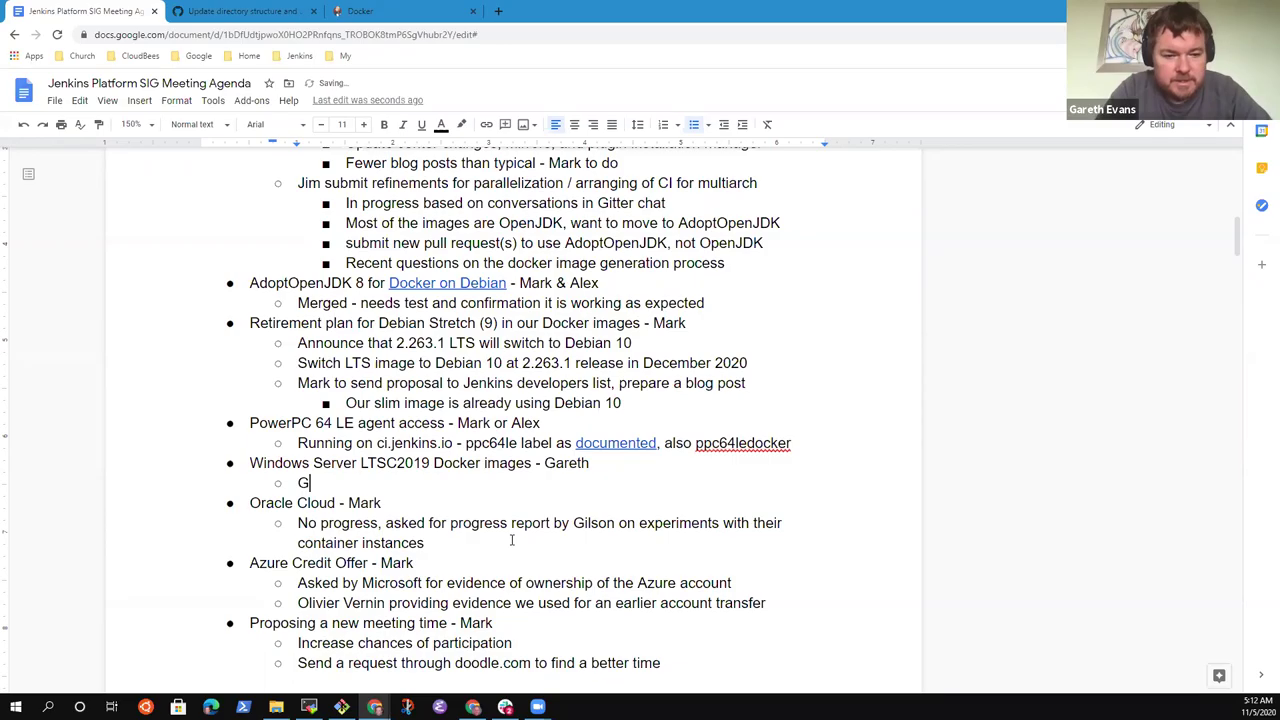
pyautogui.write('ood progress implemen')
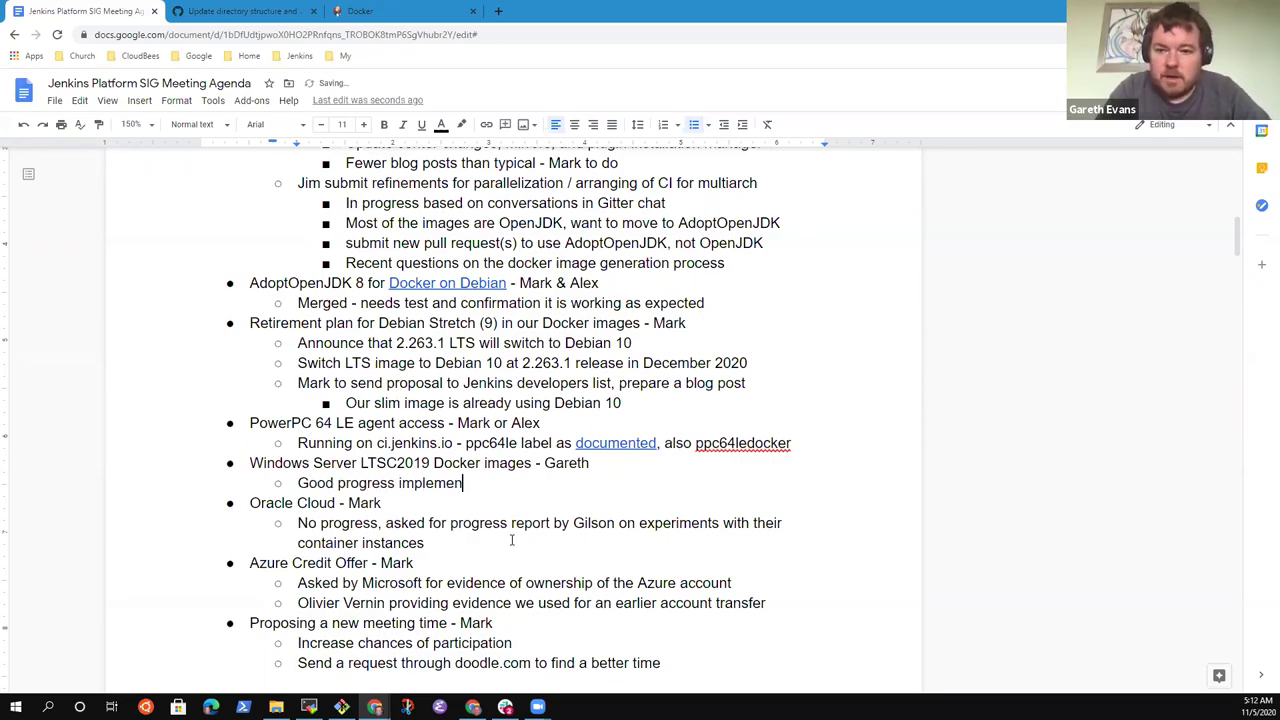
pyautogui.hotkey('ctrl', 'BackSpace')
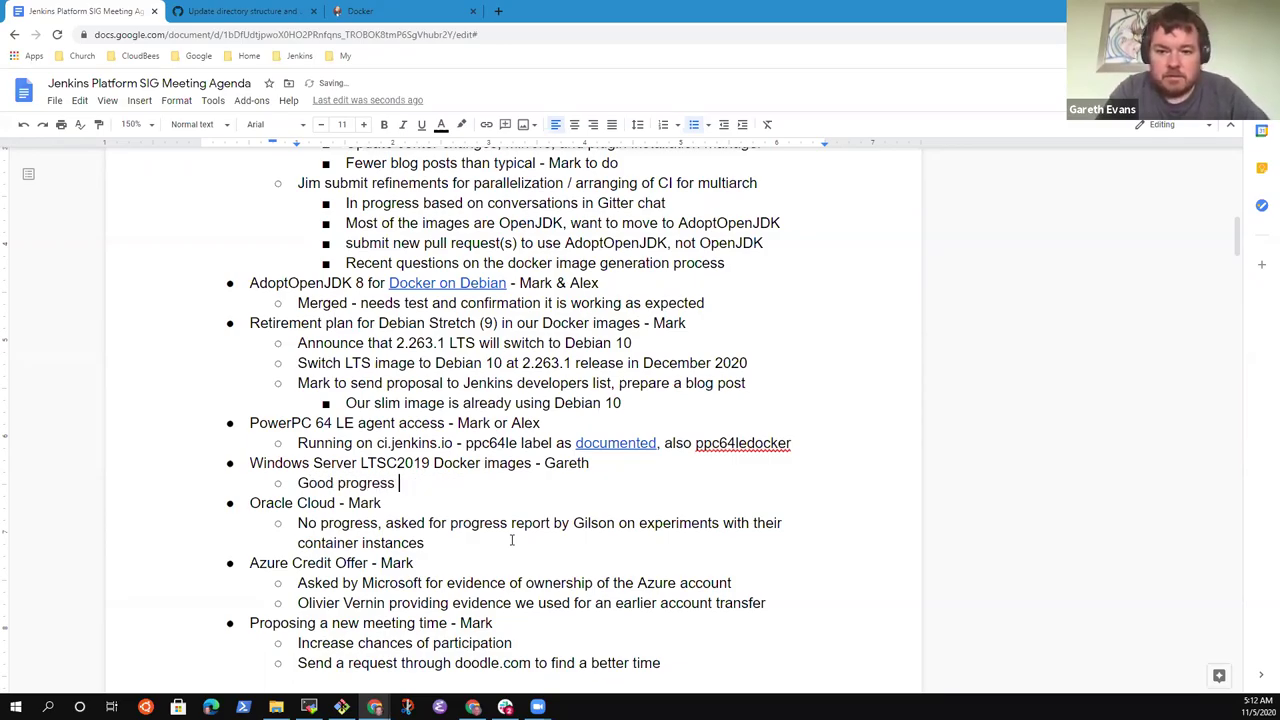
pyautogui.write('creating ')
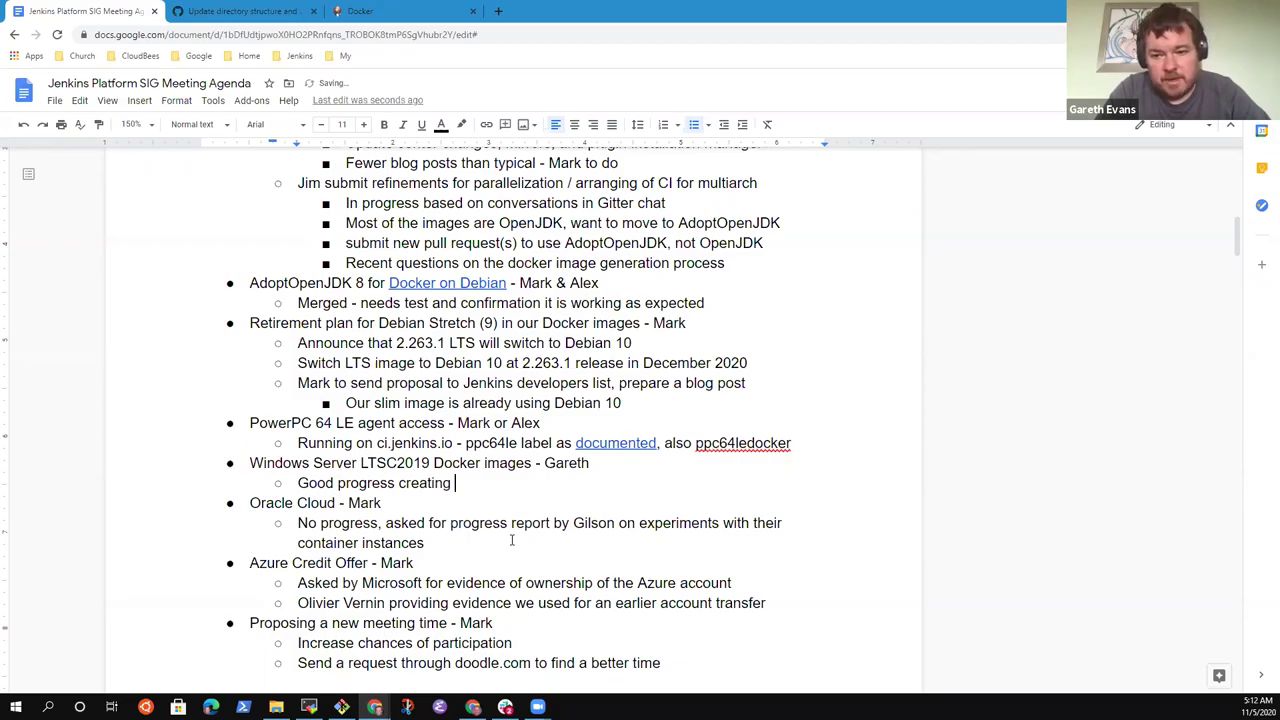
pyautogui.write('LTSC 2')
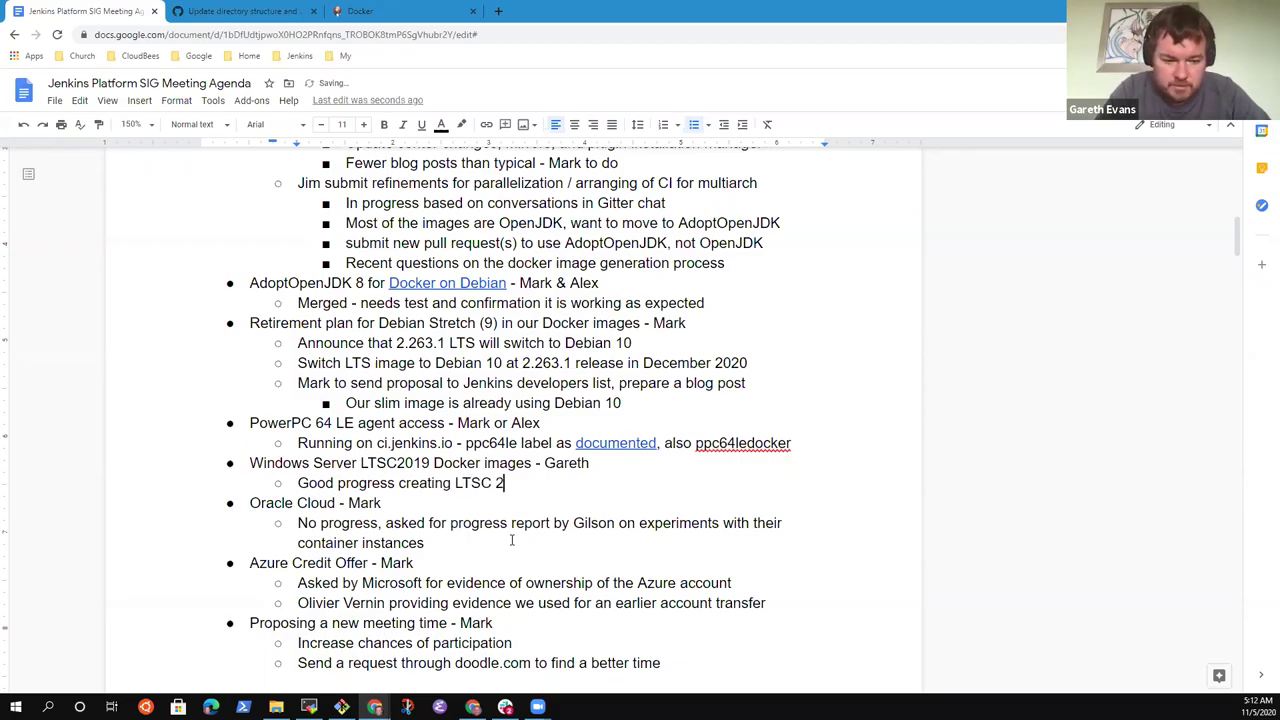
pyautogui.write('019 hosts on A')
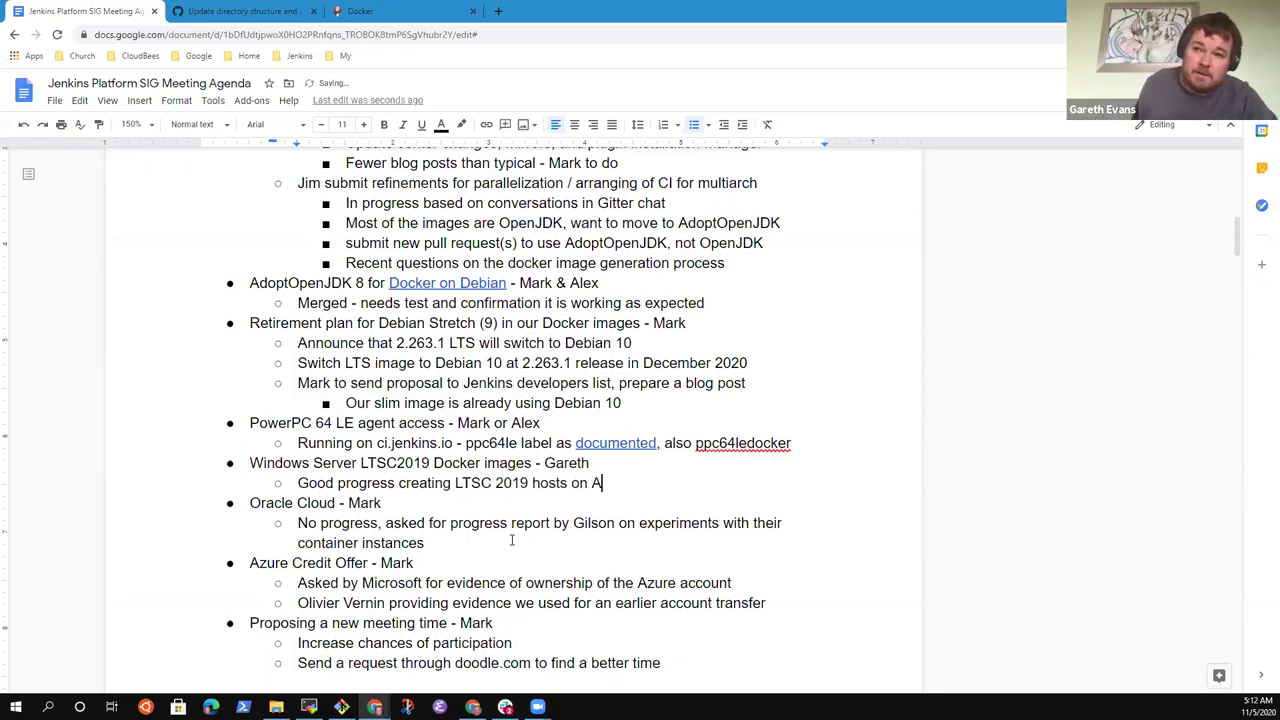
pyautogui.write('WS and Azure')
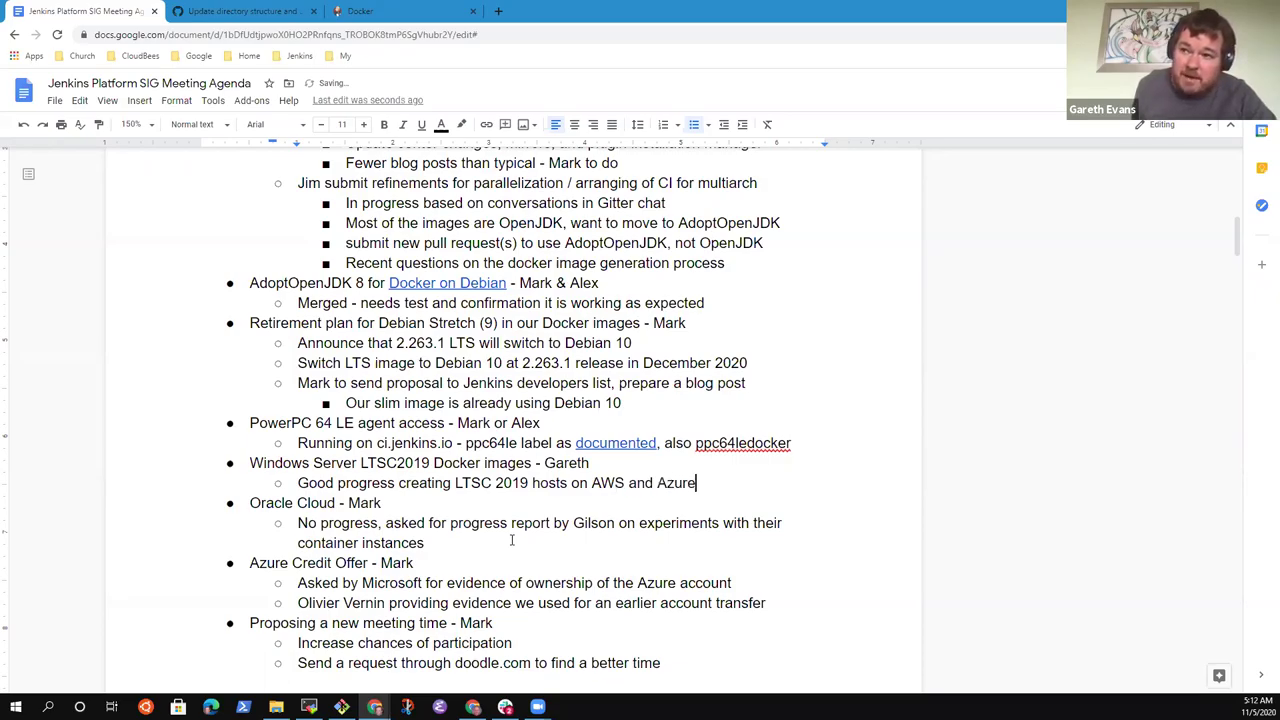
# - Add a second sub-item under the Windows Server topic reading "LIkely still some remaining locations that need to be updated"
pyautogui.press('Return')
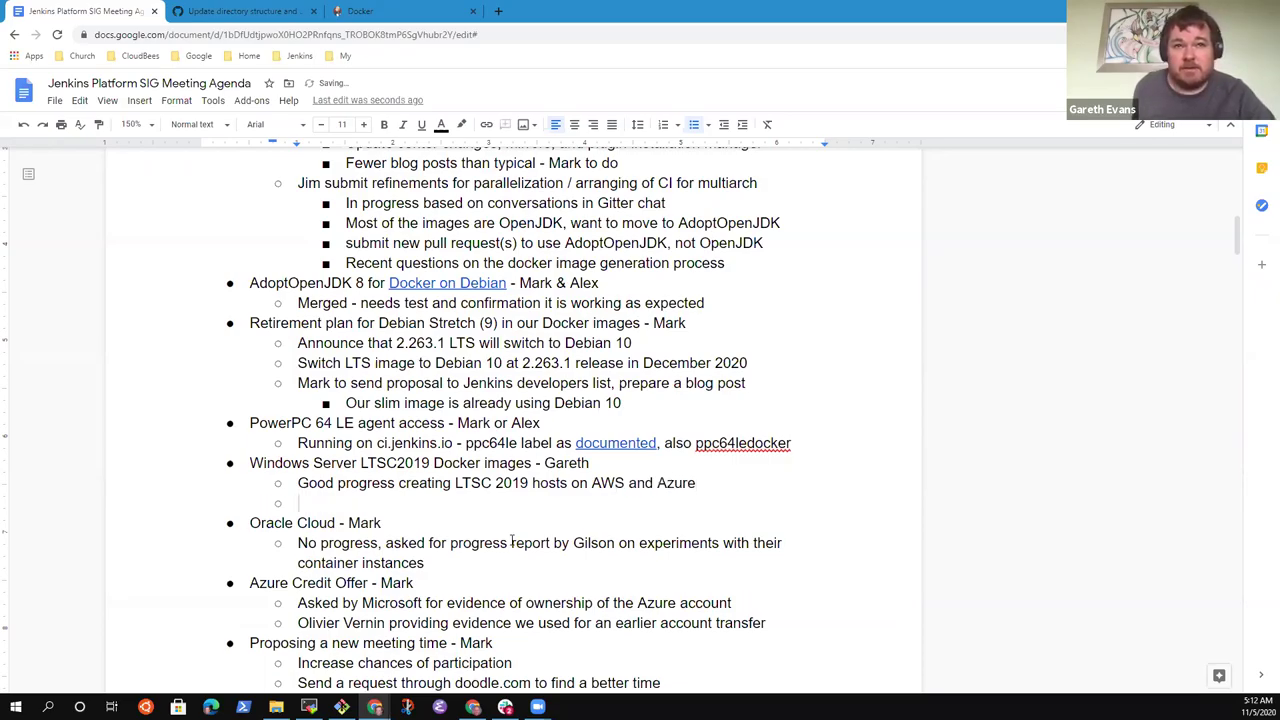
pyautogui.write('LIkely ')
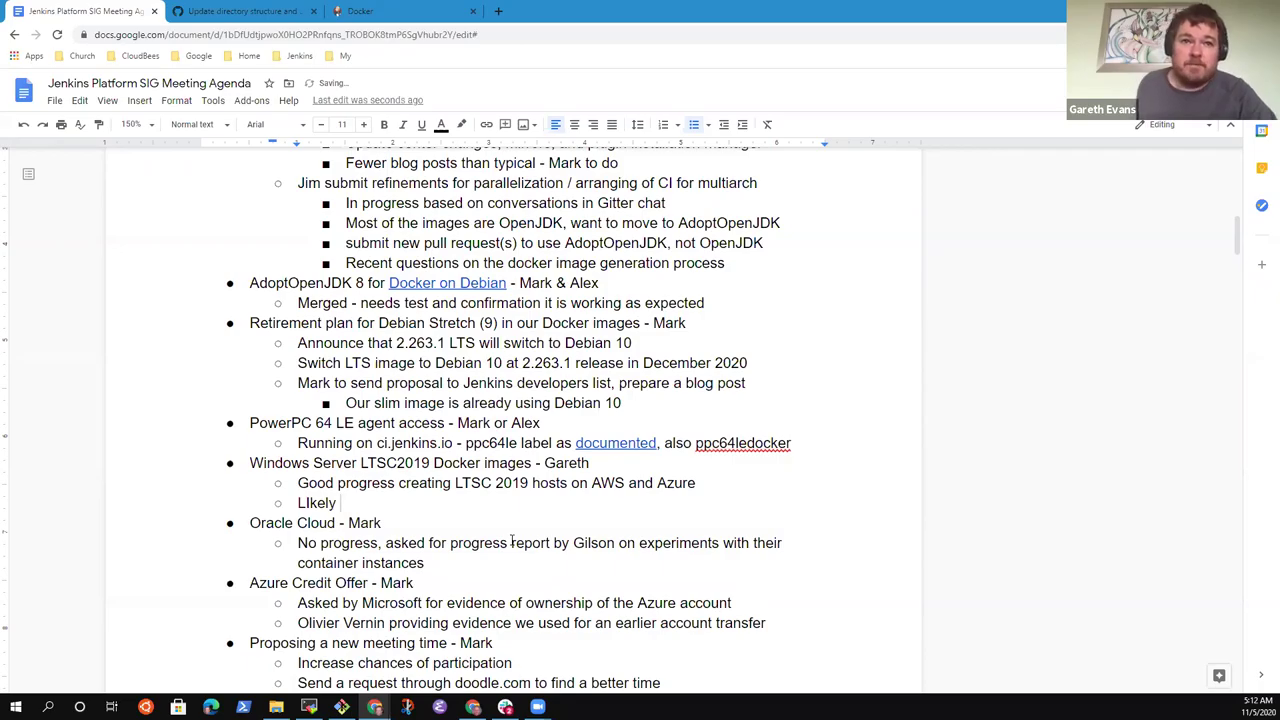
pyautogui.write('still som')
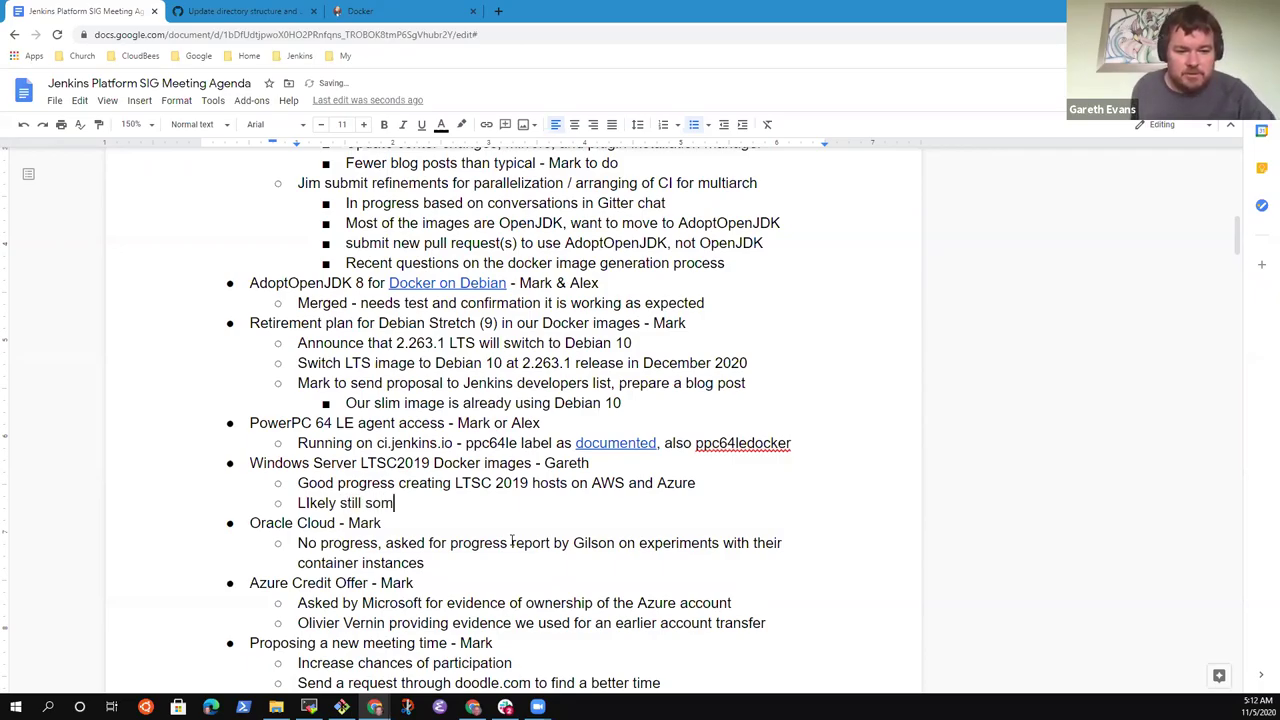
pyautogui.write('e remaining loca')
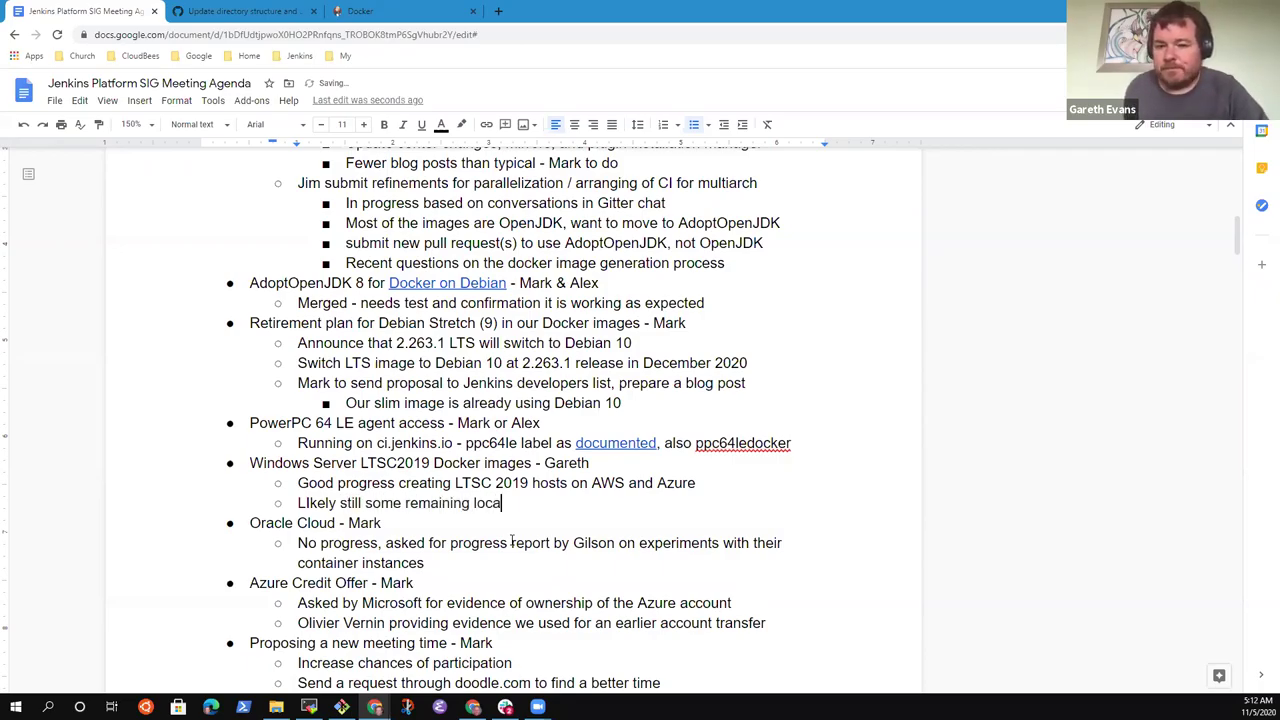
pyautogui.write('tions that ne')
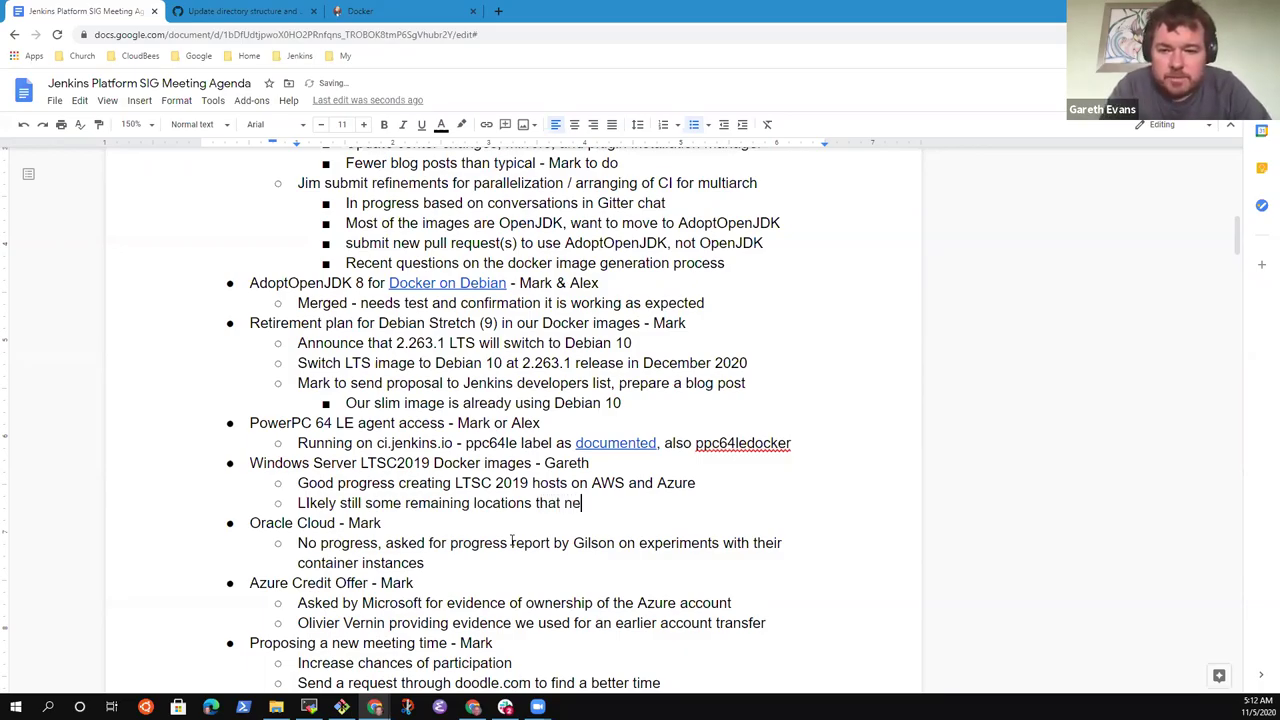
pyautogui.write('ed to be updated')
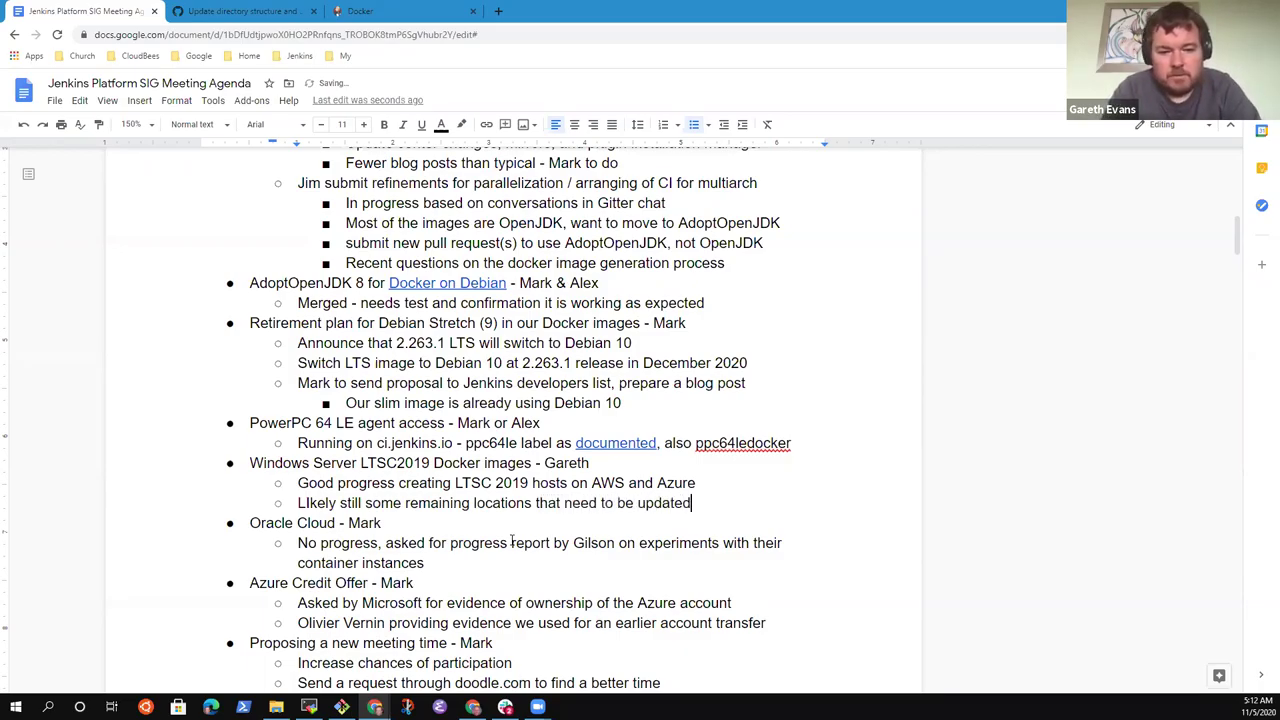
# - Add a third Windows Server sub-item reading "AdoptOpenJDK repository has been forked for the base Windows image"
pyautogui.press('Return')
pyautogui.write('Aopt')
pyautogui.press('BackSpace')
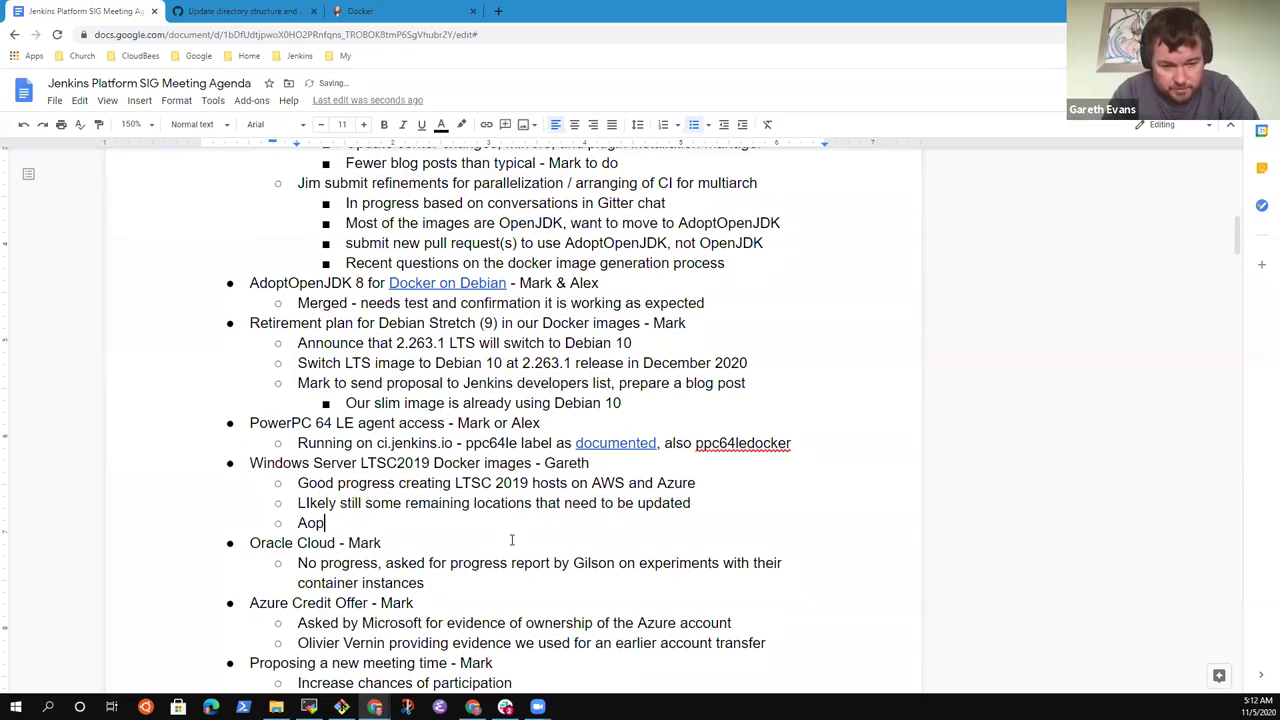
pyautogui.press('BackSpace')
pyautogui.press('BackSpace')
pyautogui.write('doptOpenJDK ')
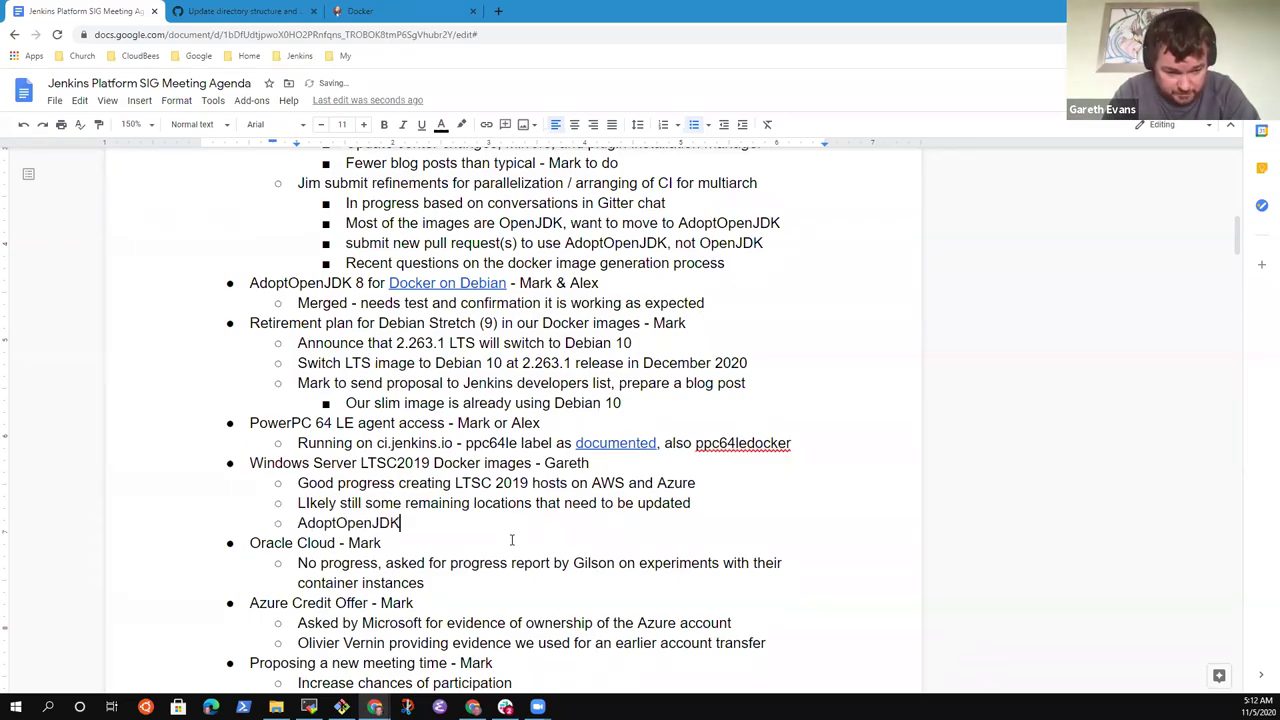
pyautogui.write('reposit')
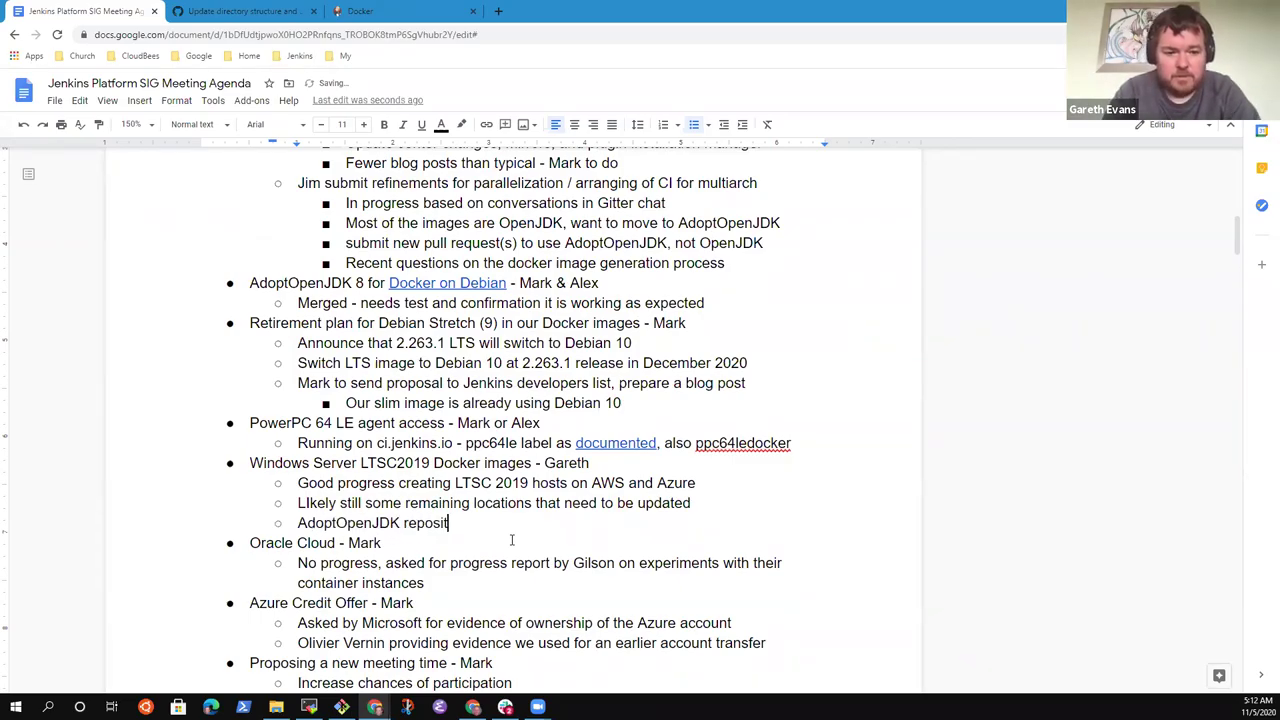
pyautogui.press('BackSpace')
pyautogui.press('BackSpace')
pyautogui.write('itory')
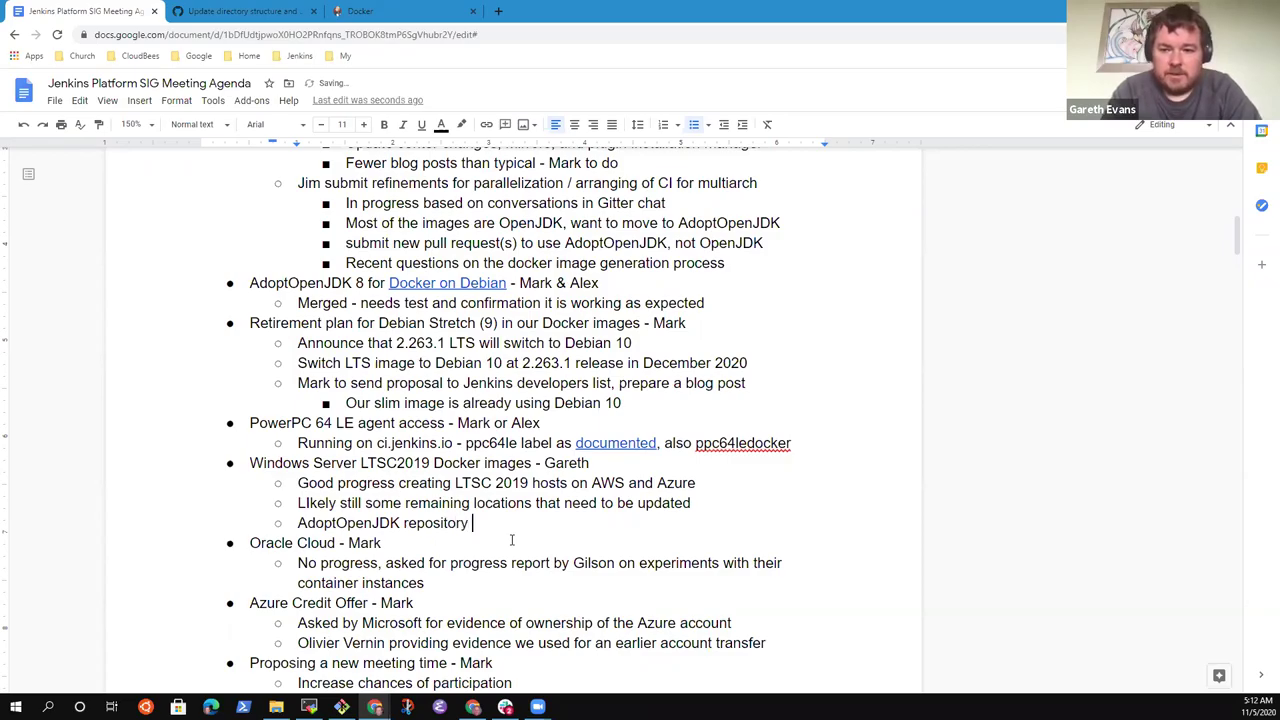
pyautogui.write(' has bveen')
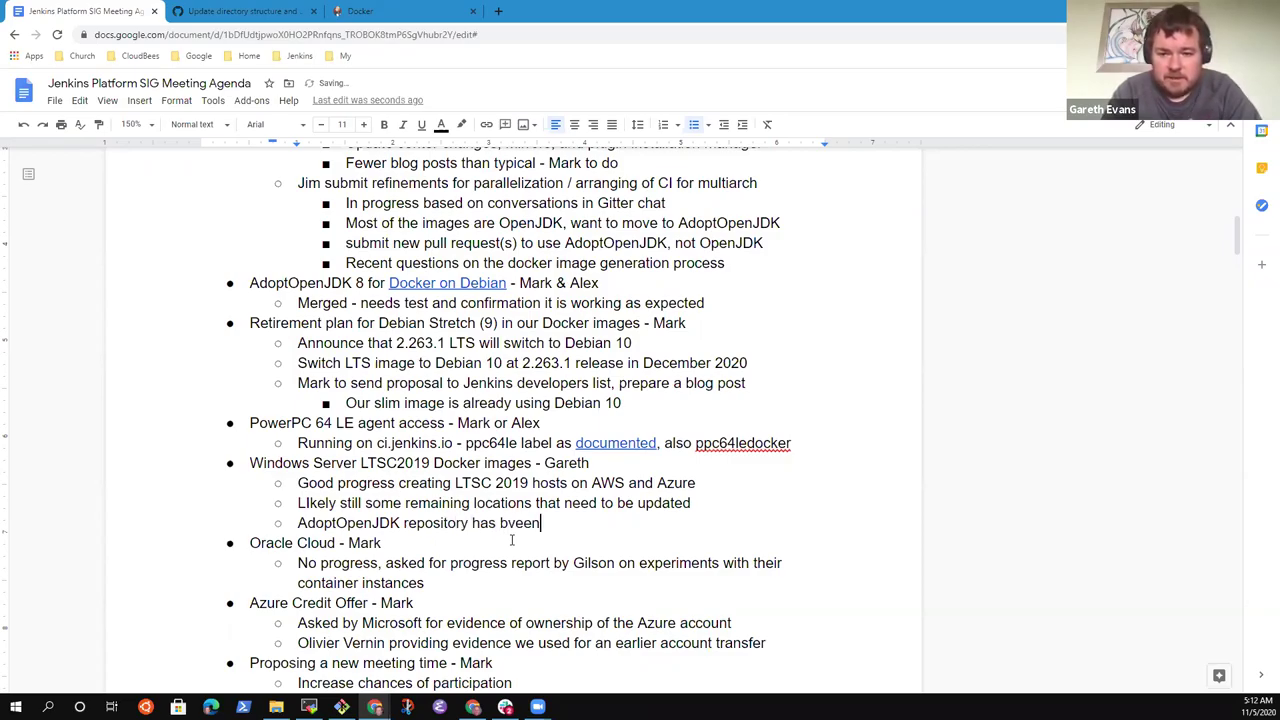
pyautogui.press('BackSpace')
pyautogui.press('BackSpace')
pyautogui.press('BackSpace')
pyautogui.press('BackSpace')
pyautogui.write('een for')
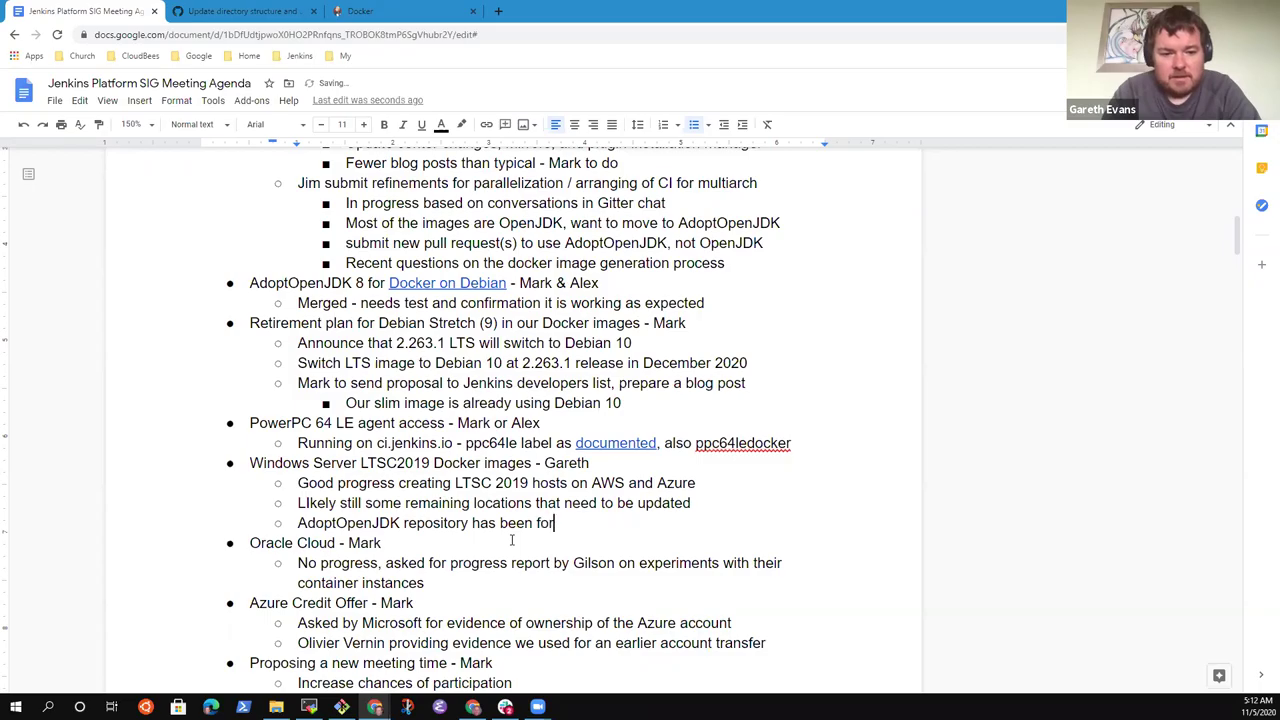
pyautogui.write('ked for the ')
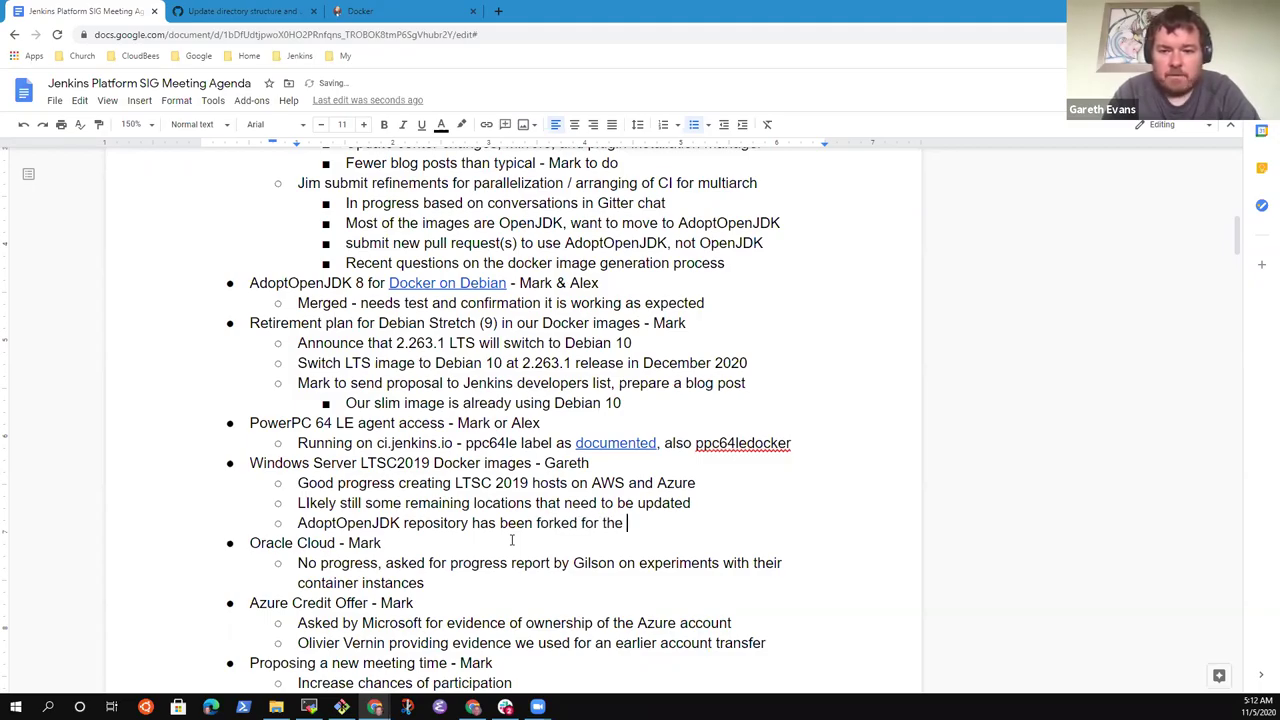
pyautogui.write('base Windows ')
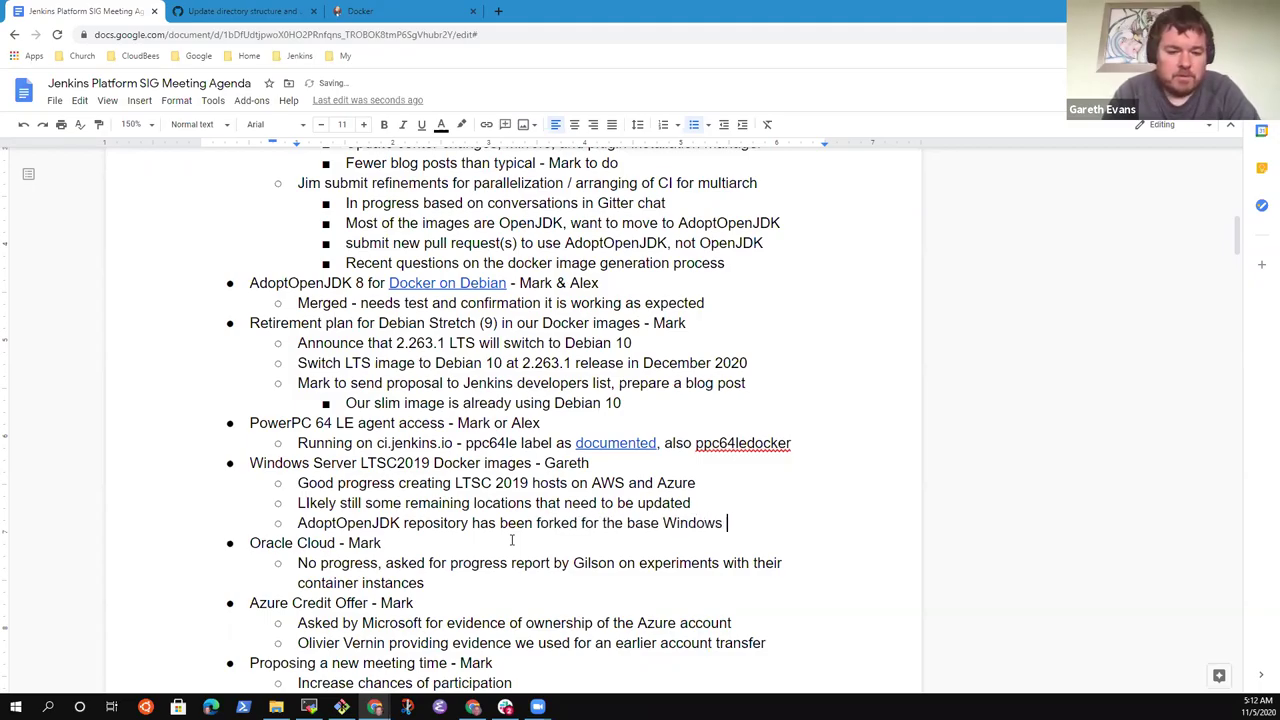
pyautogui.write('image')
# - Nest the note "Delivering as jenkins4eval image pending acceptance of PR by AdoptOpenJDK" under the forked repository sub-item
pyautogui.press('Return')
pyautogui.press('Tab')
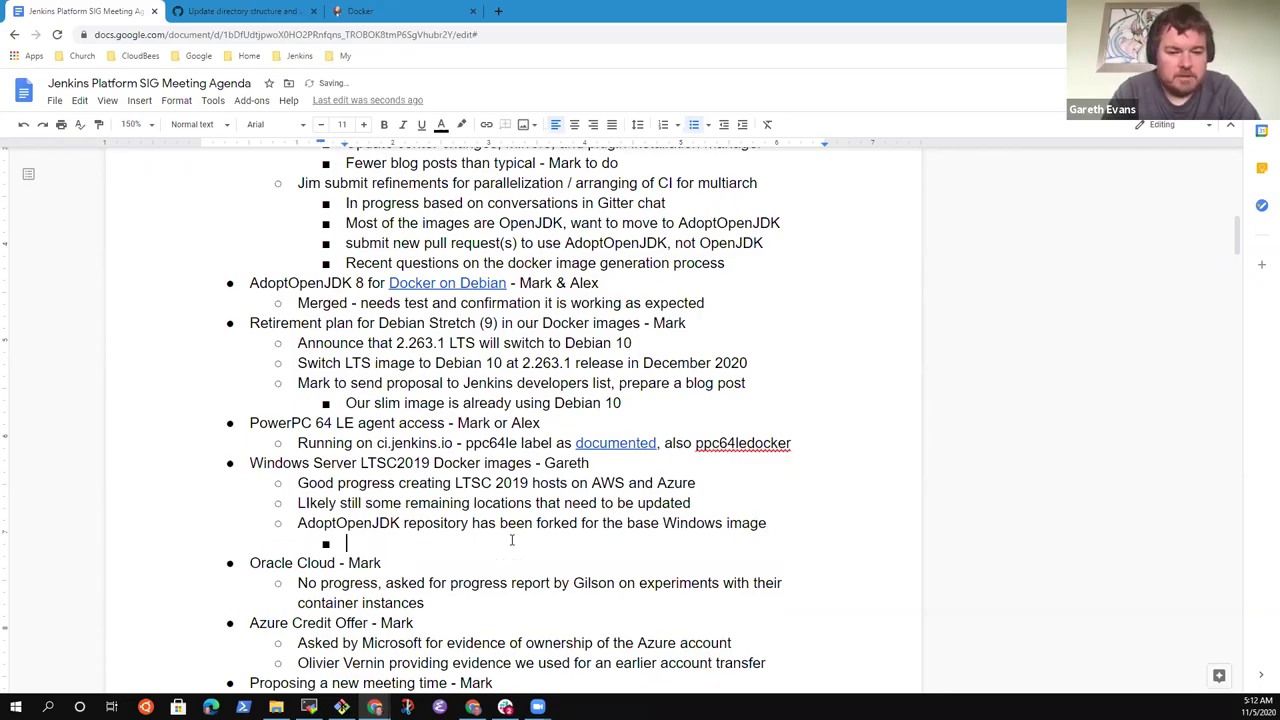
pyautogui.write('Delivering the')
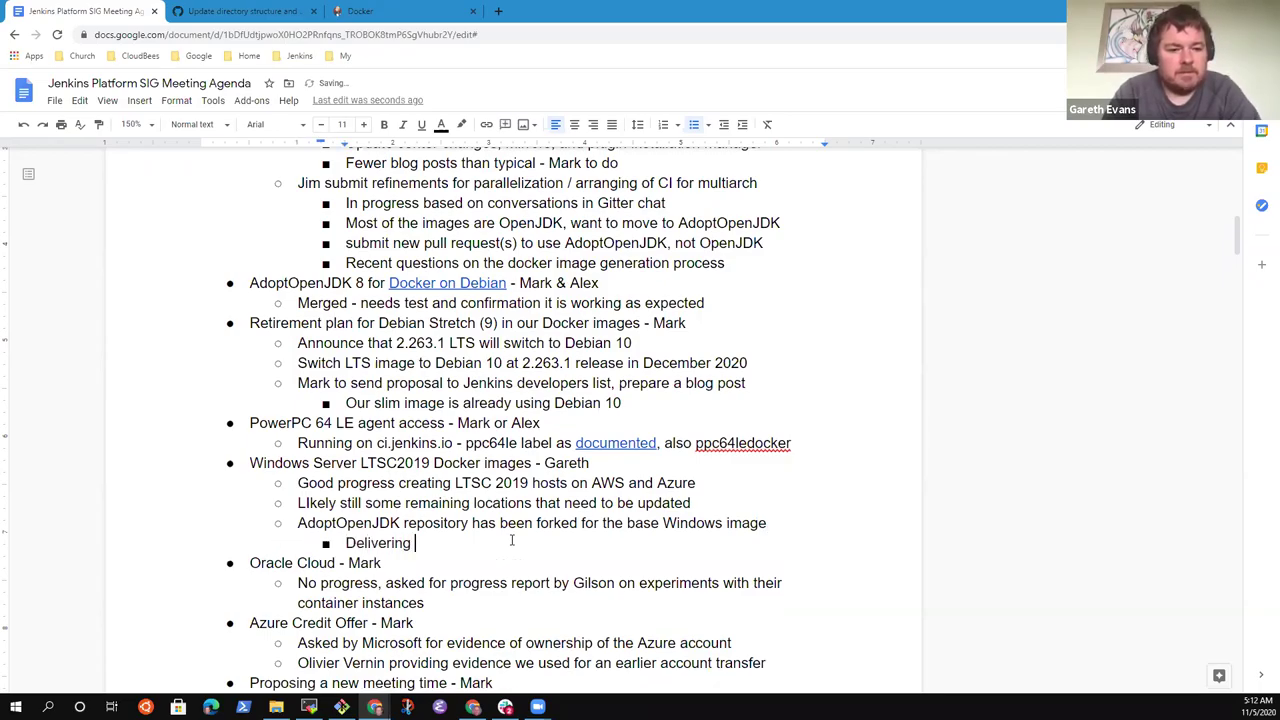
pyautogui.press('BackSpace')
pyautogui.press('BackSpace')
pyautogui.press('BackSpace')
pyautogui.write('as jenkin')
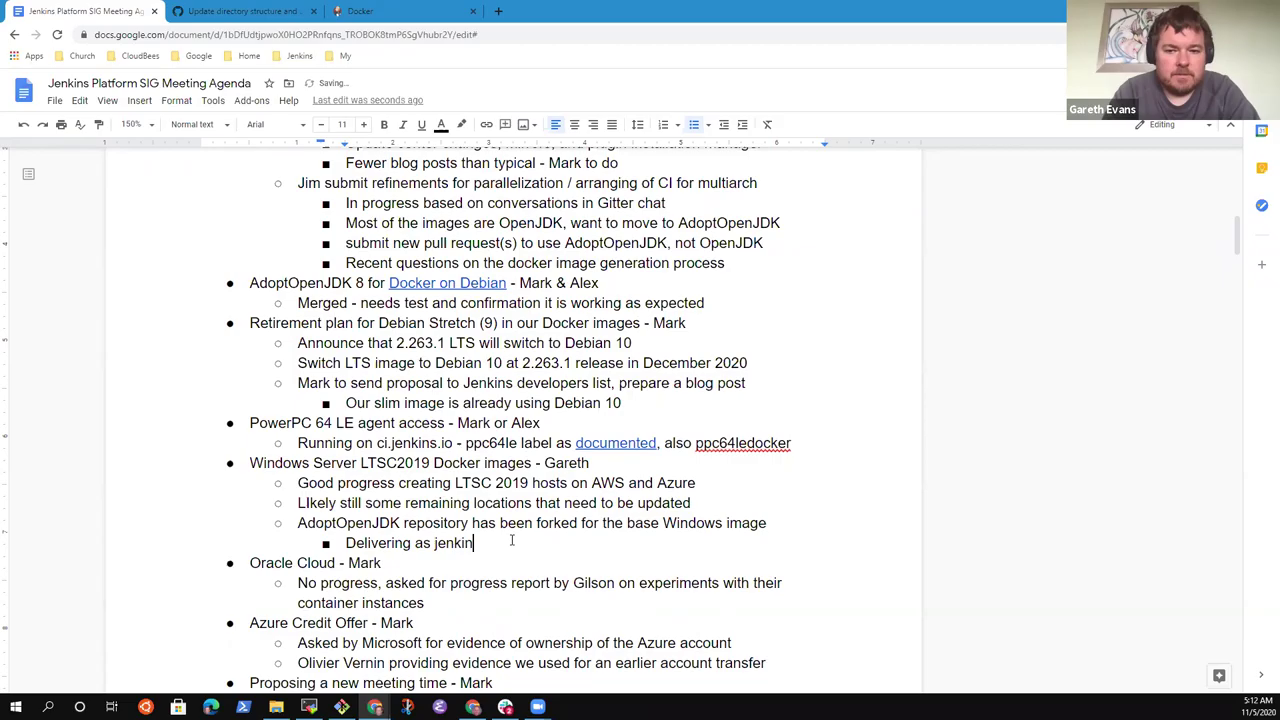
pyautogui.write('s4eva ')
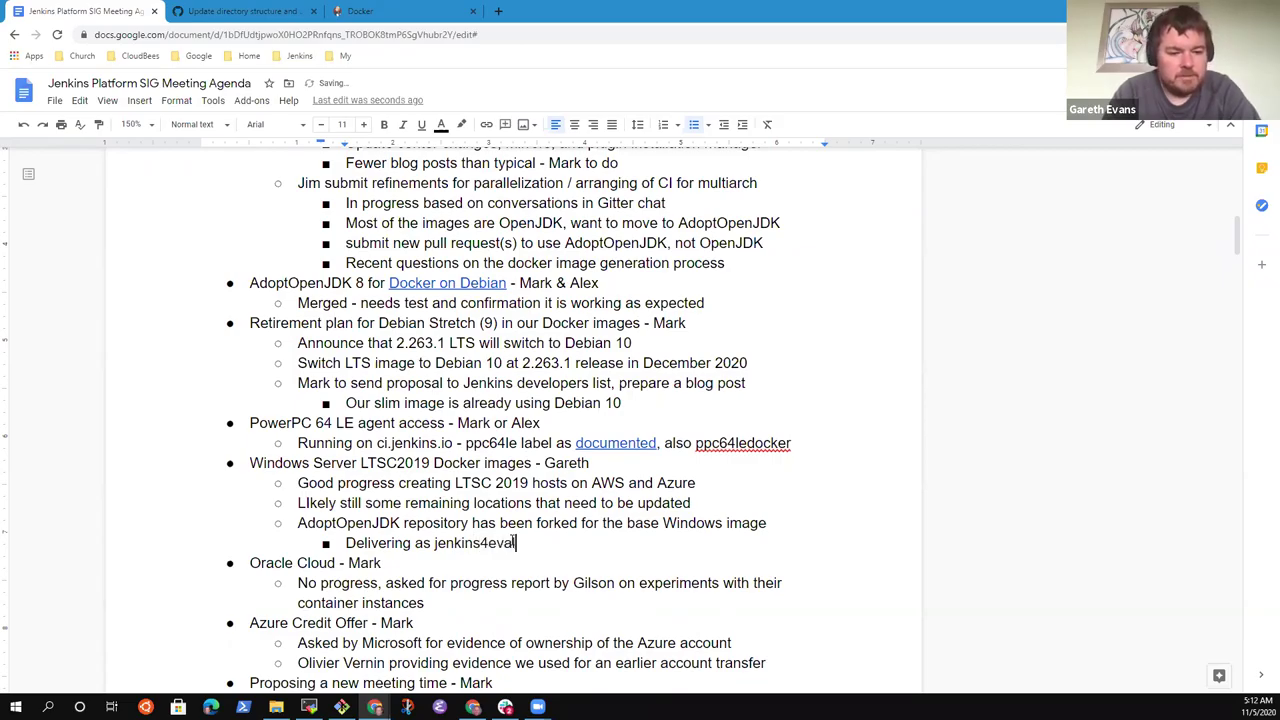
pyautogui.write('image ')
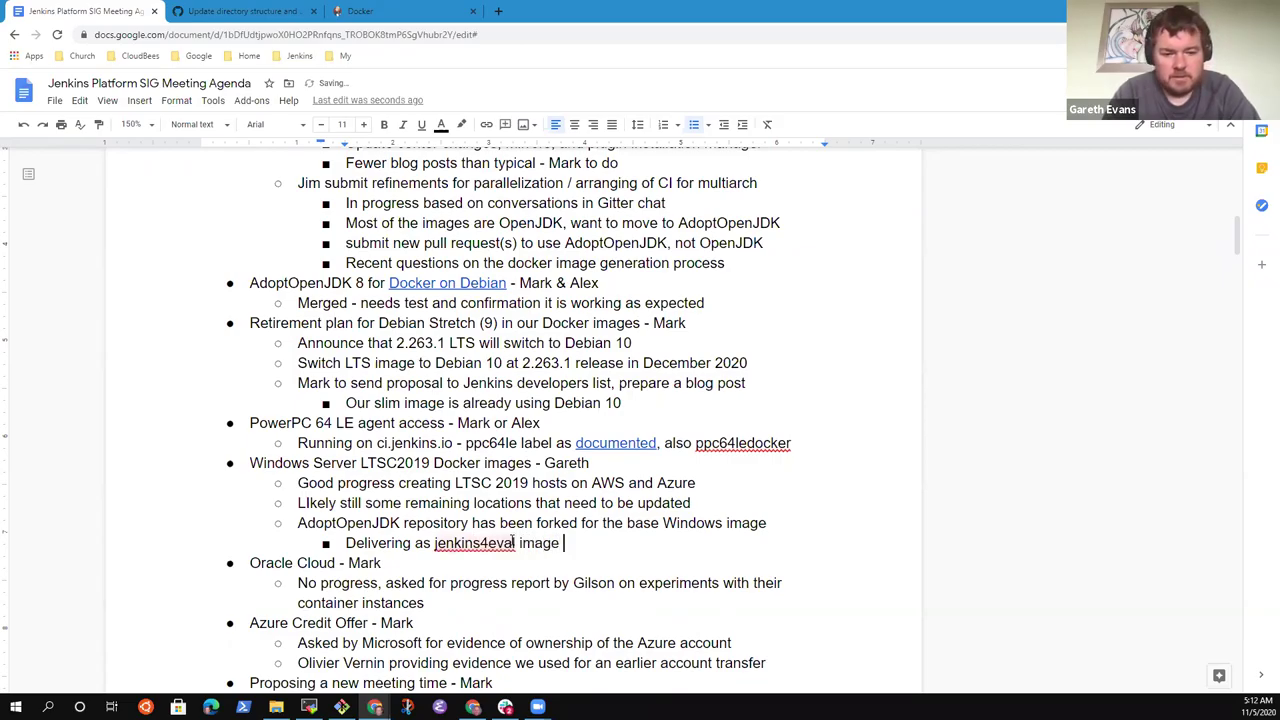
pyautogui.write('pending accep')
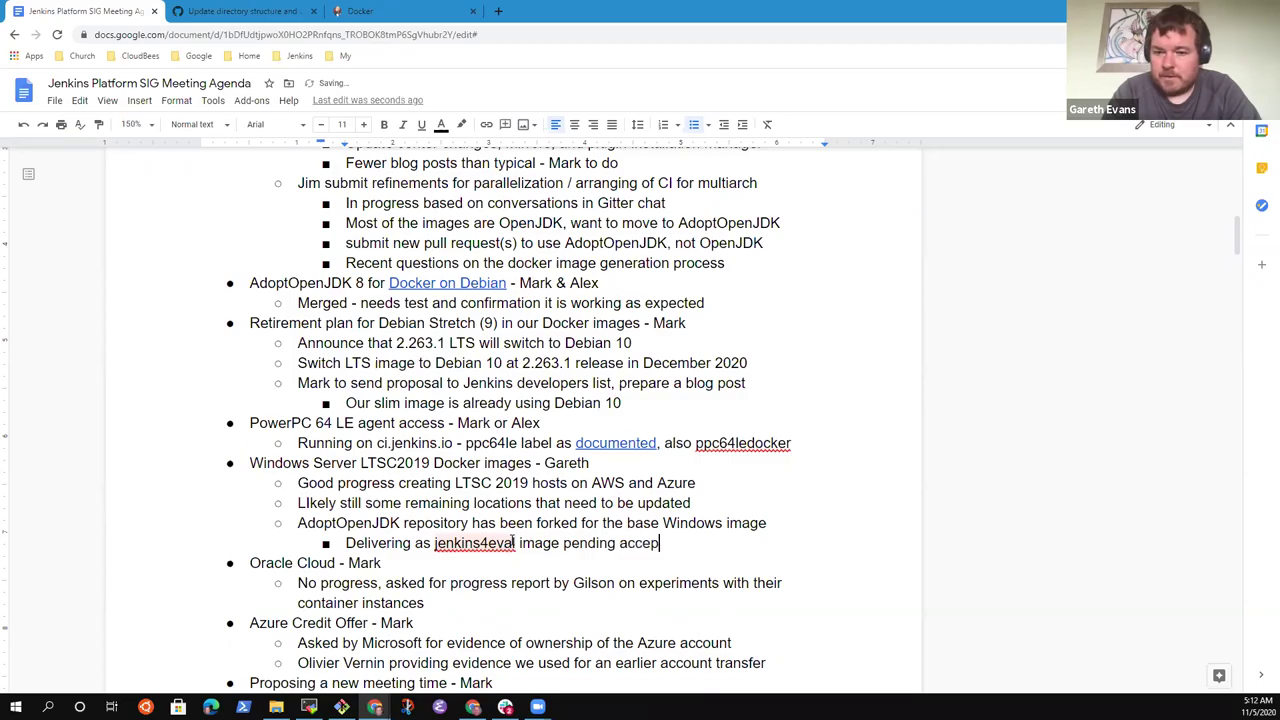
pyautogui.write('tance of PR ')
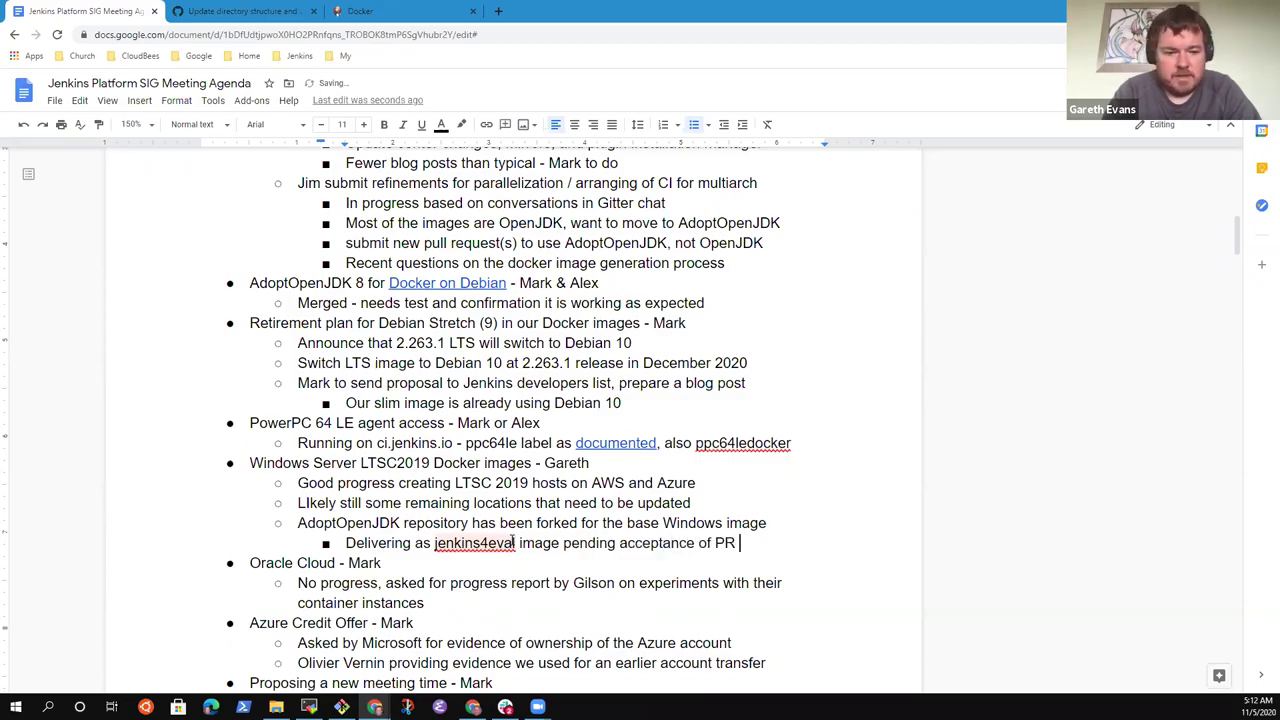
pyautogui.write('by AdoptOpen')
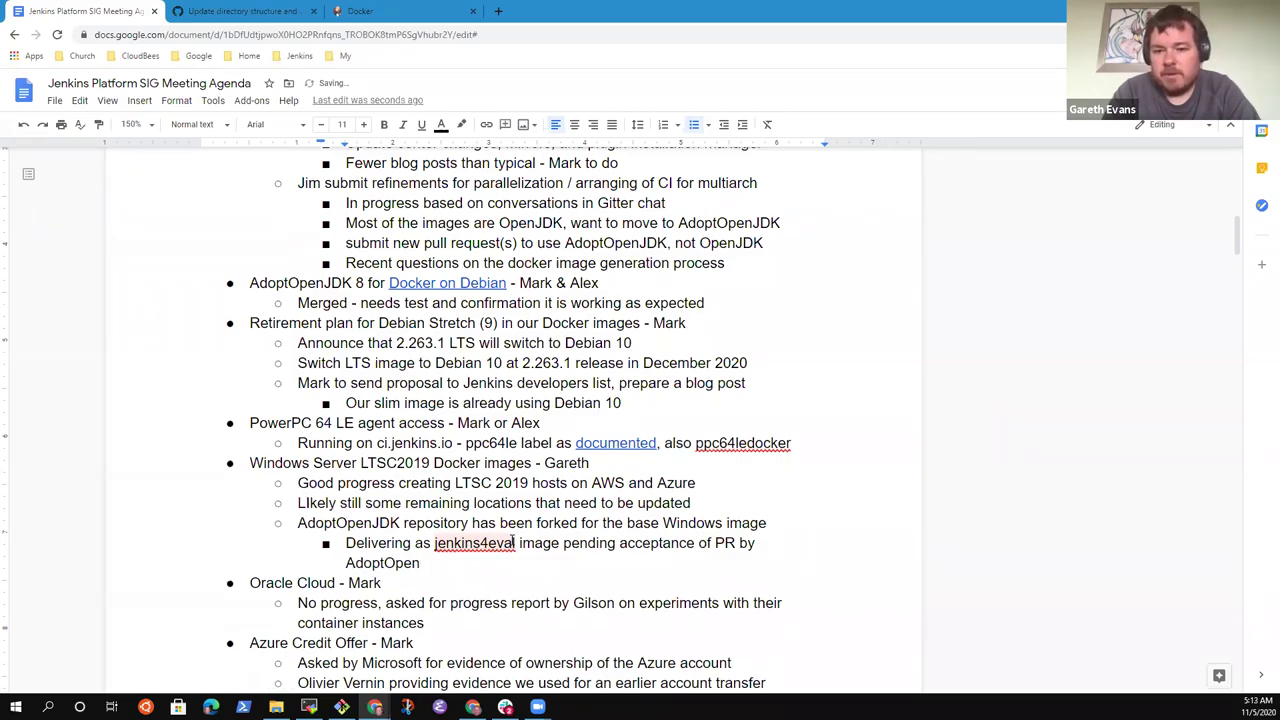
pyautogui.write('JDK')
# - Add a second note under the forked repository sub-item reading "Images are built correctly and being published as expected"
pyautogui.press('Return')
pyautogui.write('Image')
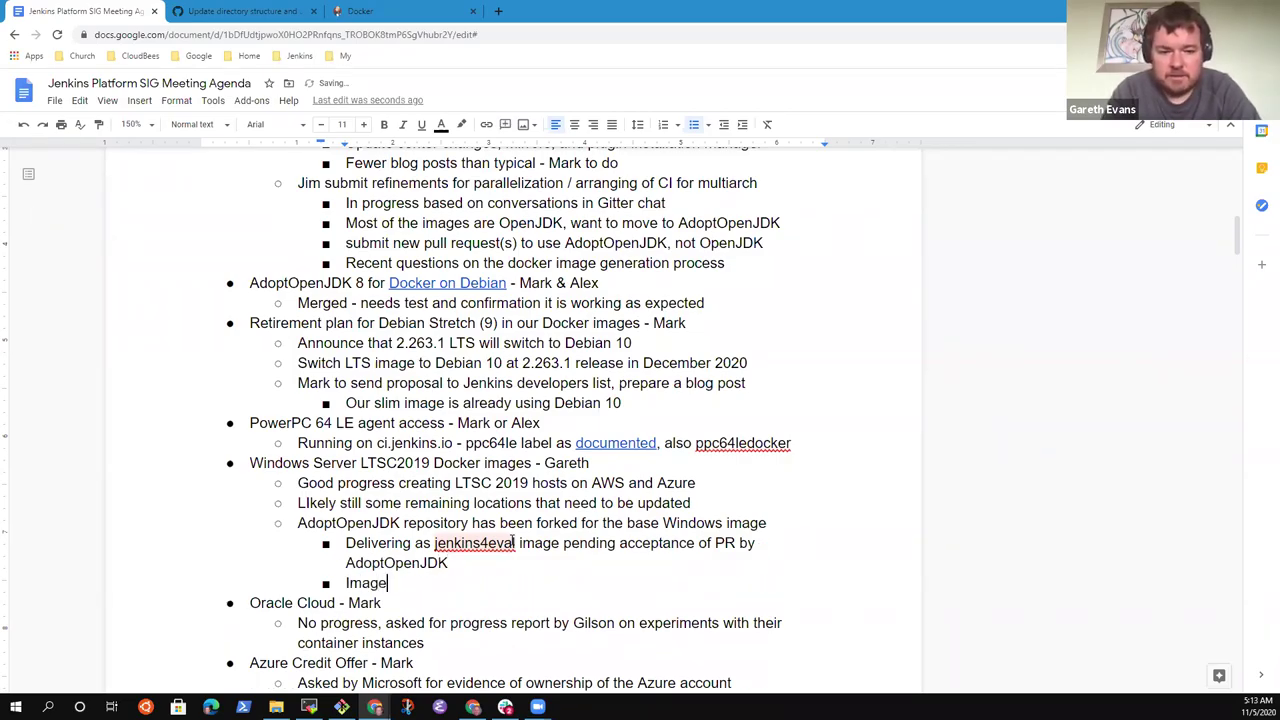
pyautogui.write('s are built co')
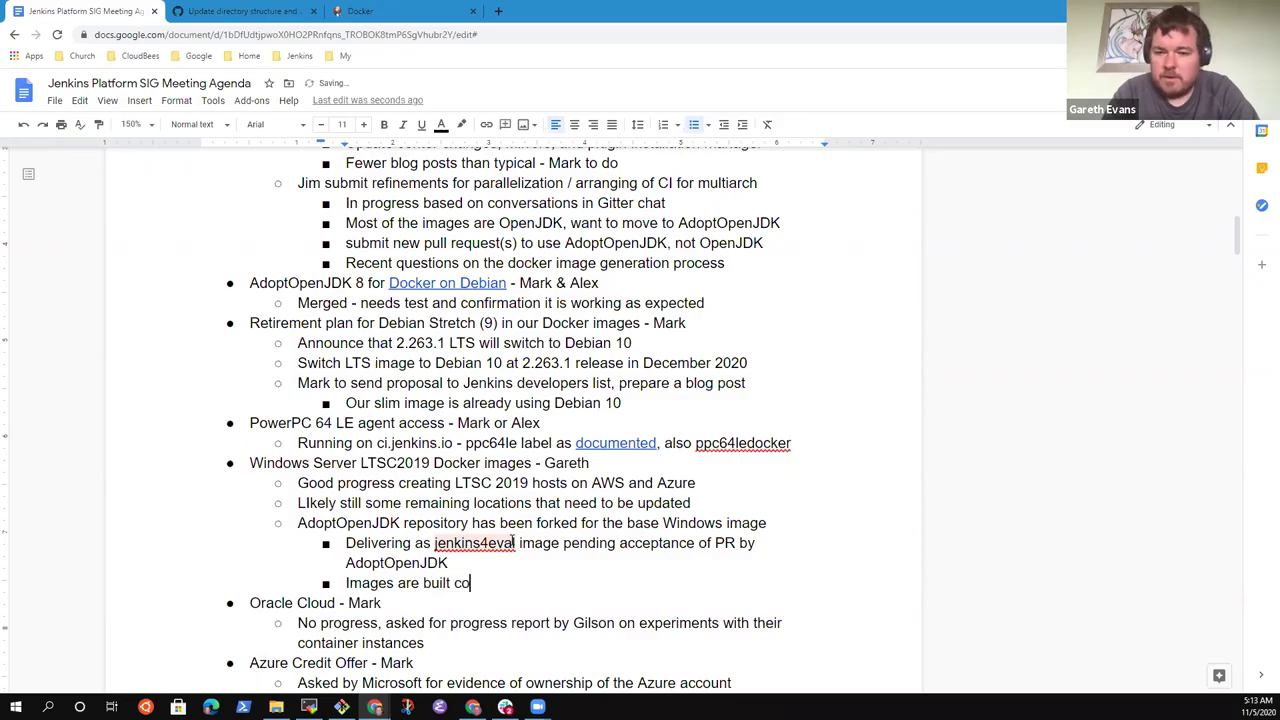
pyautogui.write('rrectly and ')
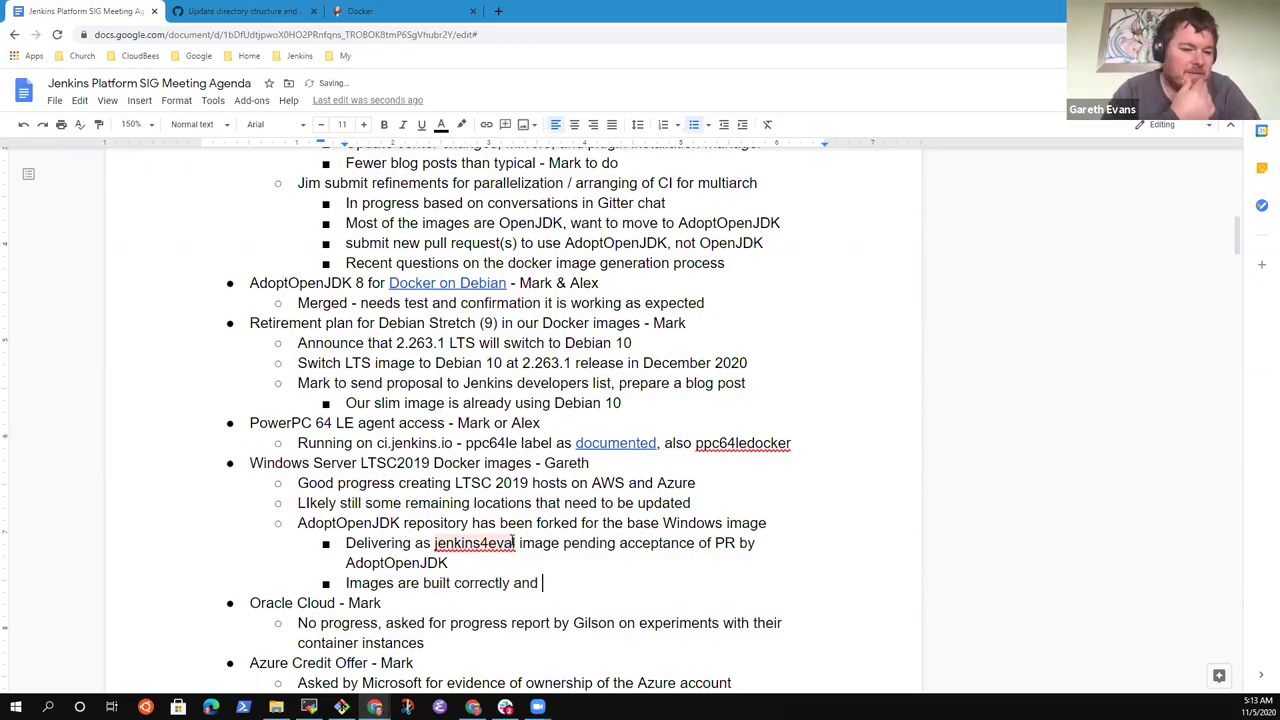
pyautogui.write('being publis')
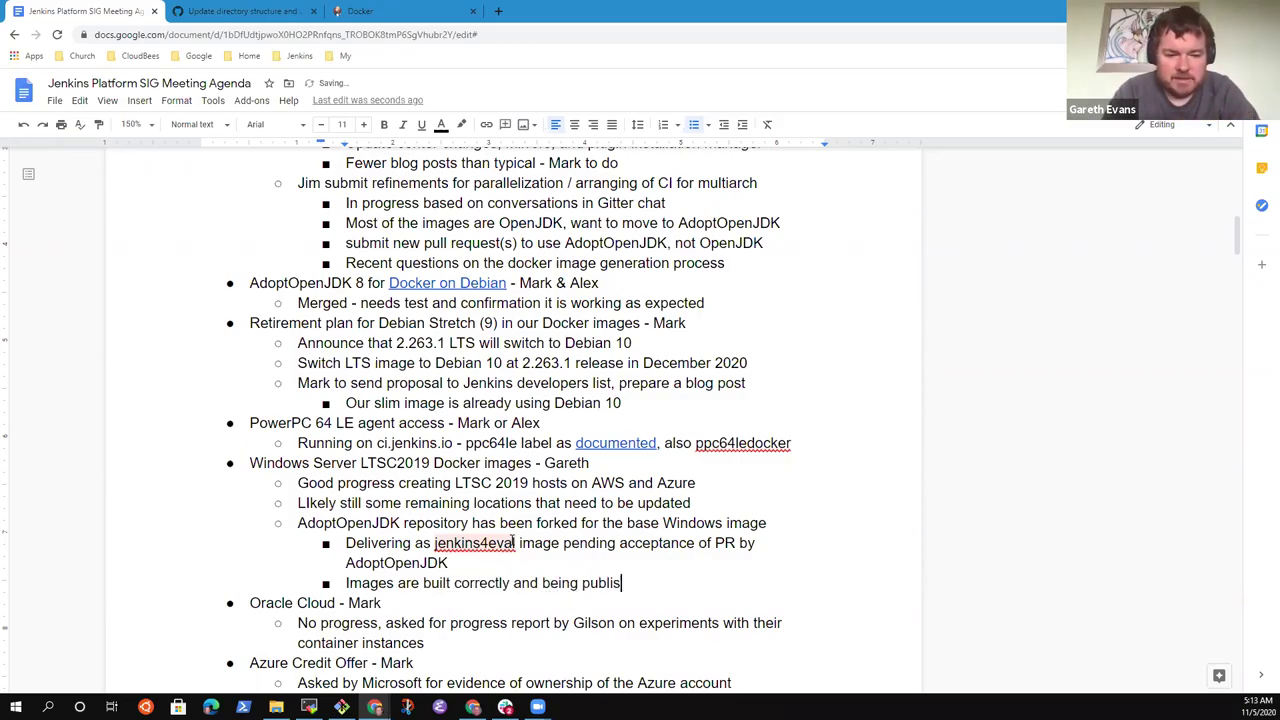
pyautogui.write('hed corre')
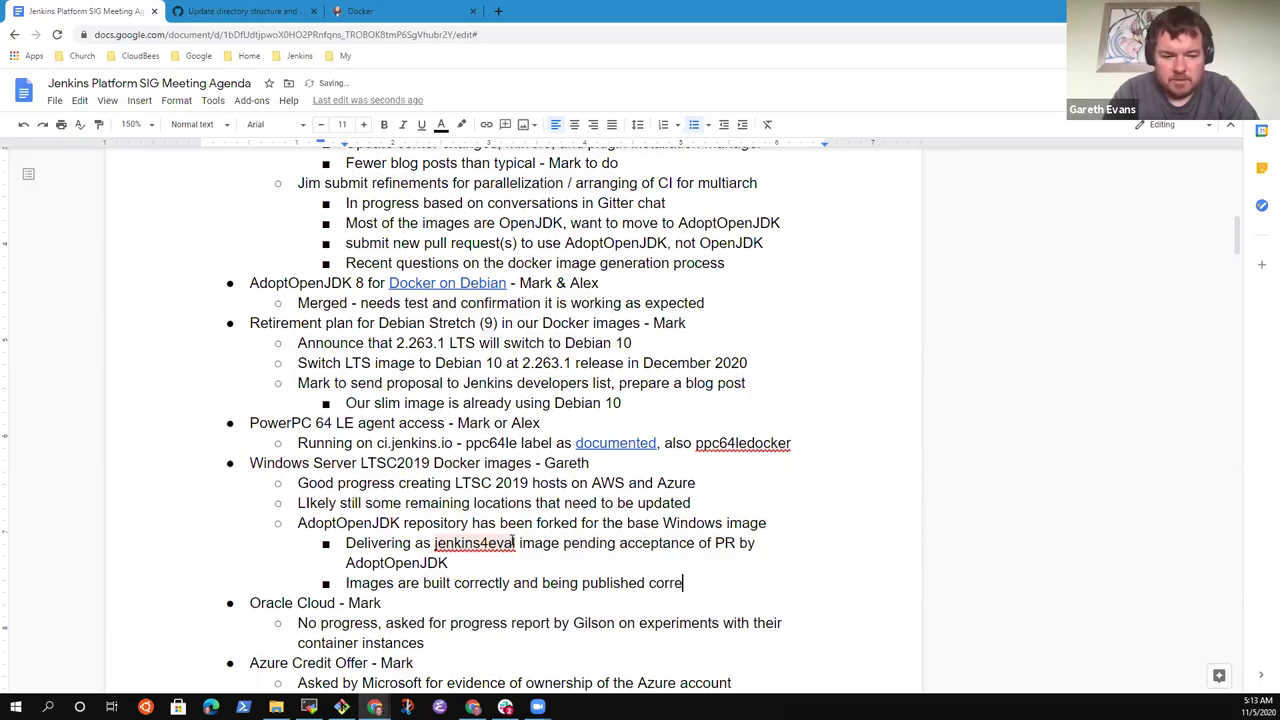
pyautogui.press('BackSpace')
pyautogui.press('BackSpace')
pyautogui.press('BackSpace')
pyautogui.press('BackSpace')
pyautogui.press('BackSpace')
pyautogui.write('as expected')
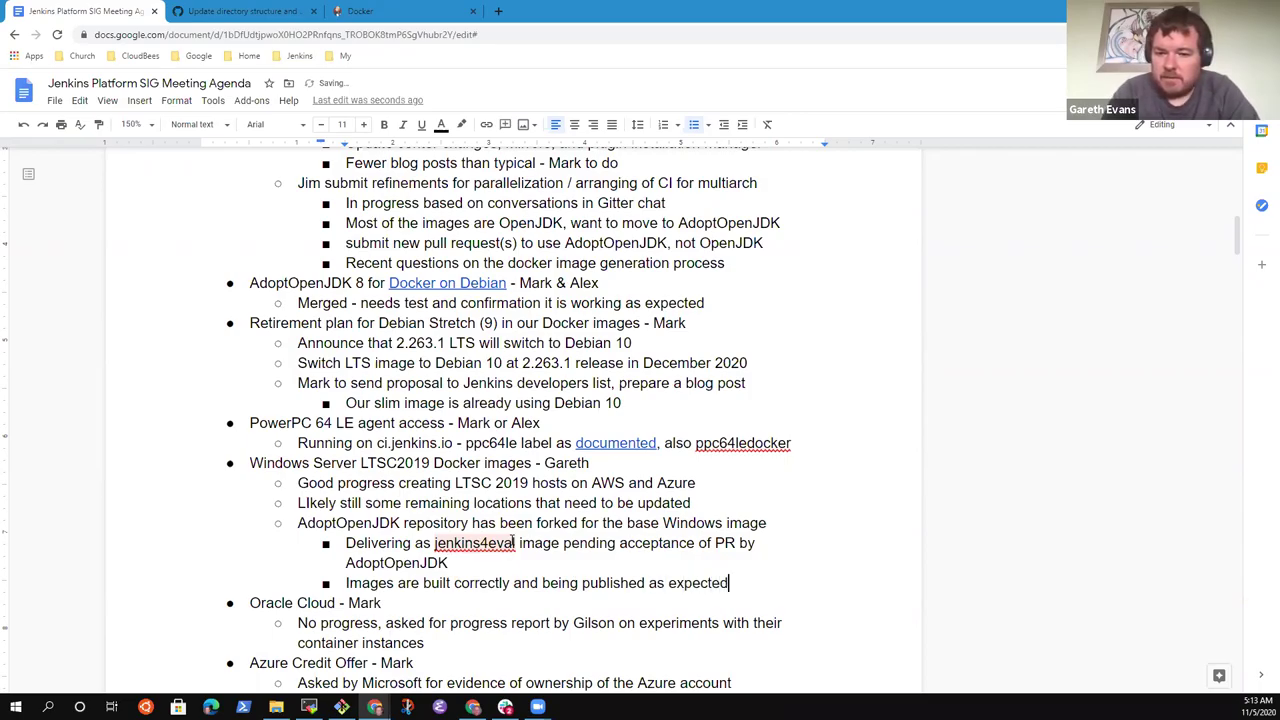
# - Add the note "Some issues with tags to resolve today" below the note about published images
pyautogui.press('Return')
pyautogui.write('SOme')
pyautogui.press('BackSpace')
pyautogui.press('BackSpace')
pyautogui.press('BackSpace')
pyautogui.press('BackSpace')
pyautogui.press('BackSpace')
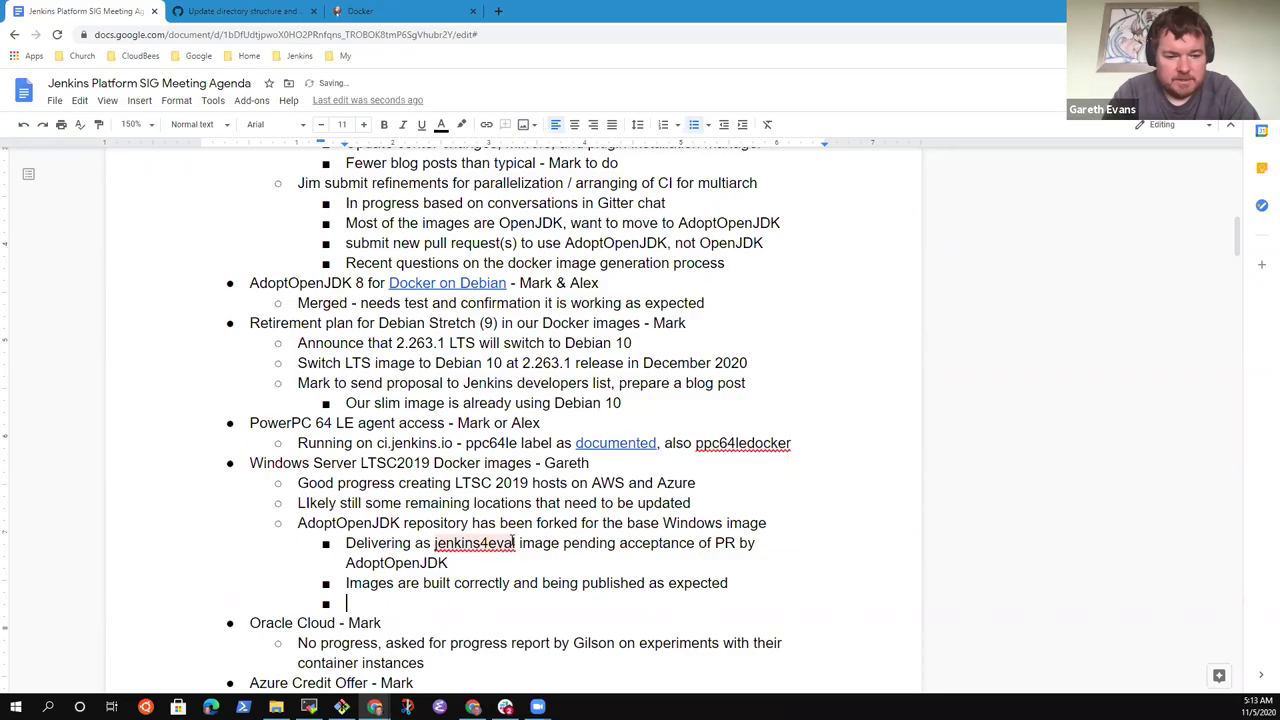
pyautogui.write('Some issues with ')
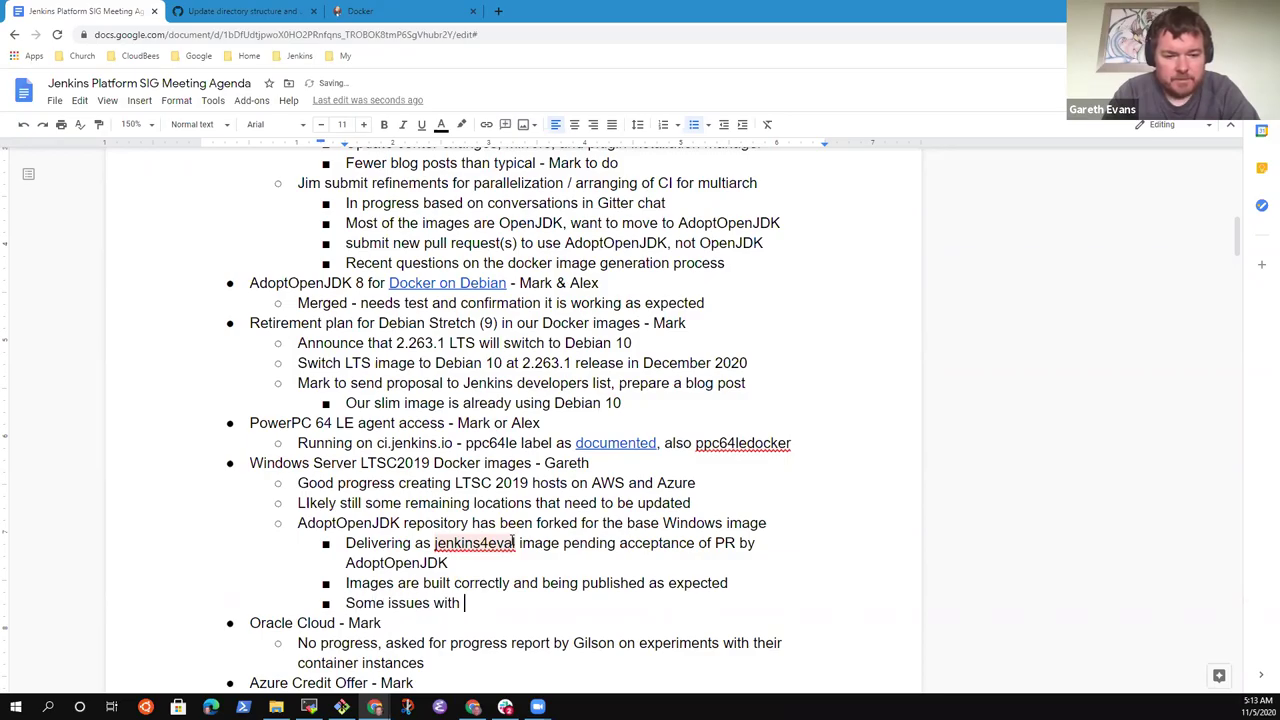
pyautogui.write('tags to resolve today')
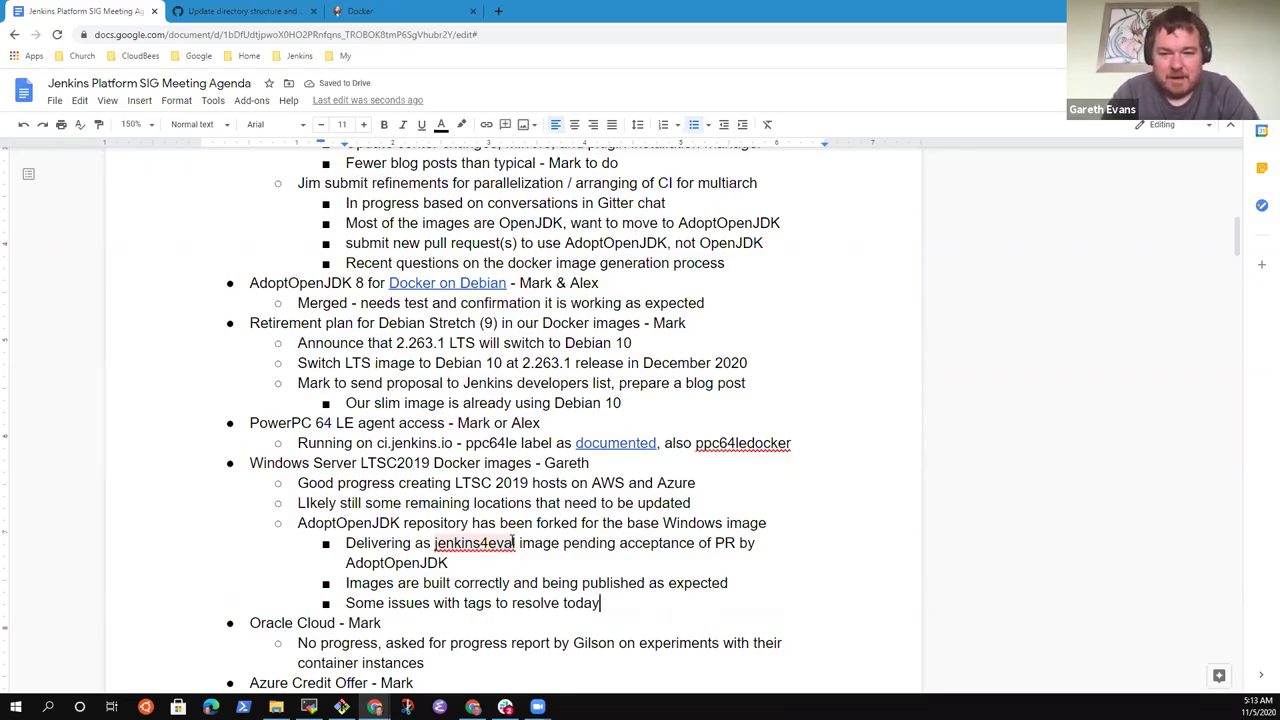
# - Add another nested note reading "PR to add LTSC 2019 based builds to the Jenkins docker image"
pyautogui.press('Return')
pyautogui.write('POR')
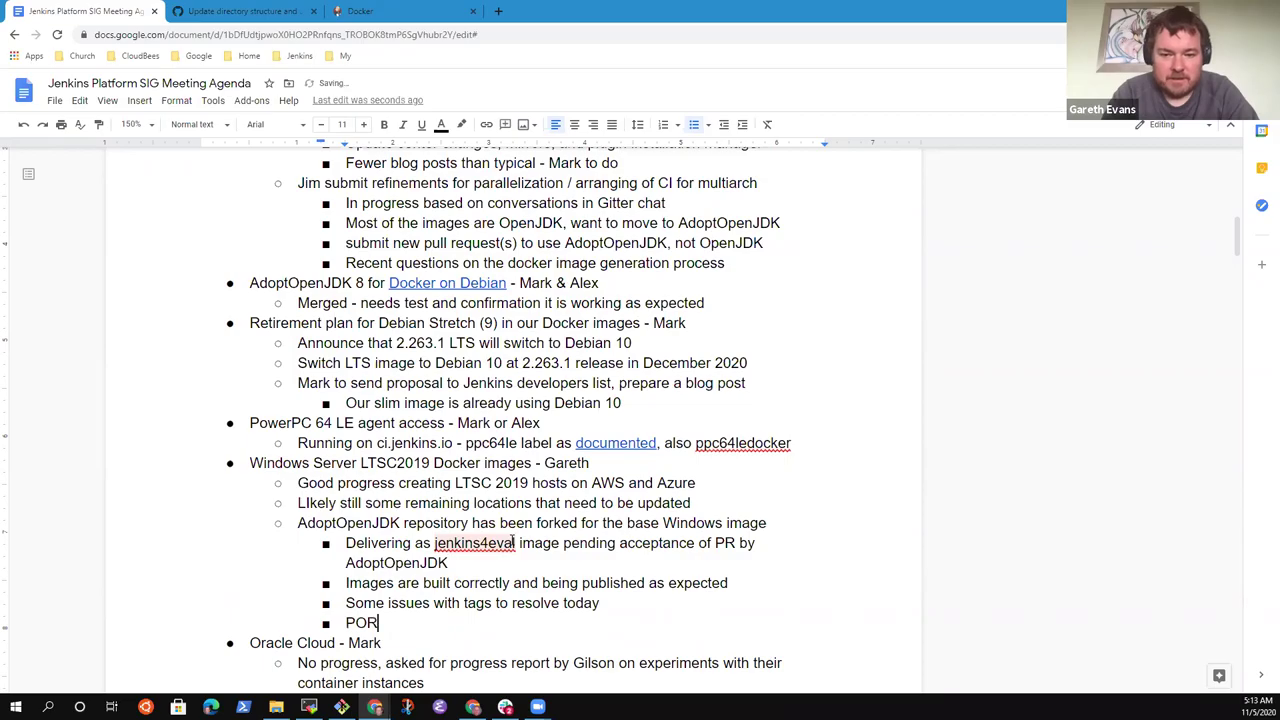
pyautogui.press('BackSpace')
pyautogui.press('BackSpace')
pyautogui.write('R to ad')
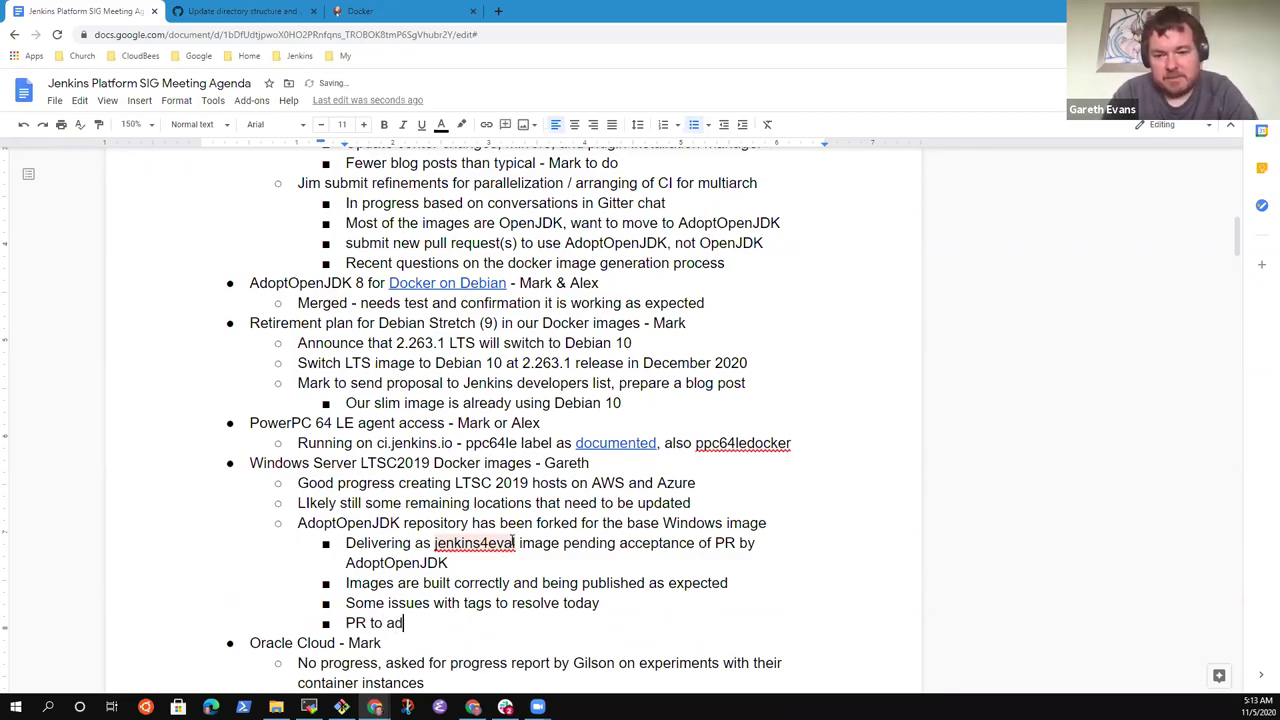
pyautogui.write('d LTSC')
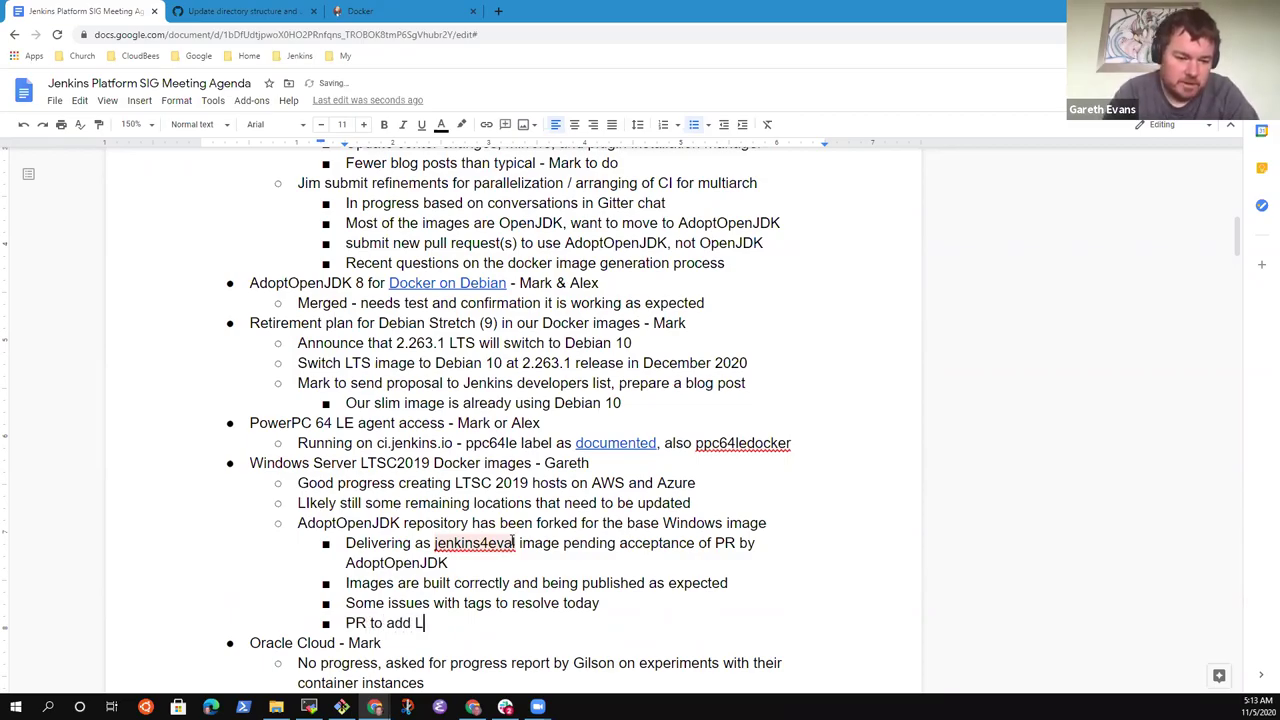
pyautogui.press('BackSpace')
pyautogui.press('BackSpace')
pyautogui.press('BackSpace')
pyautogui.write('T')
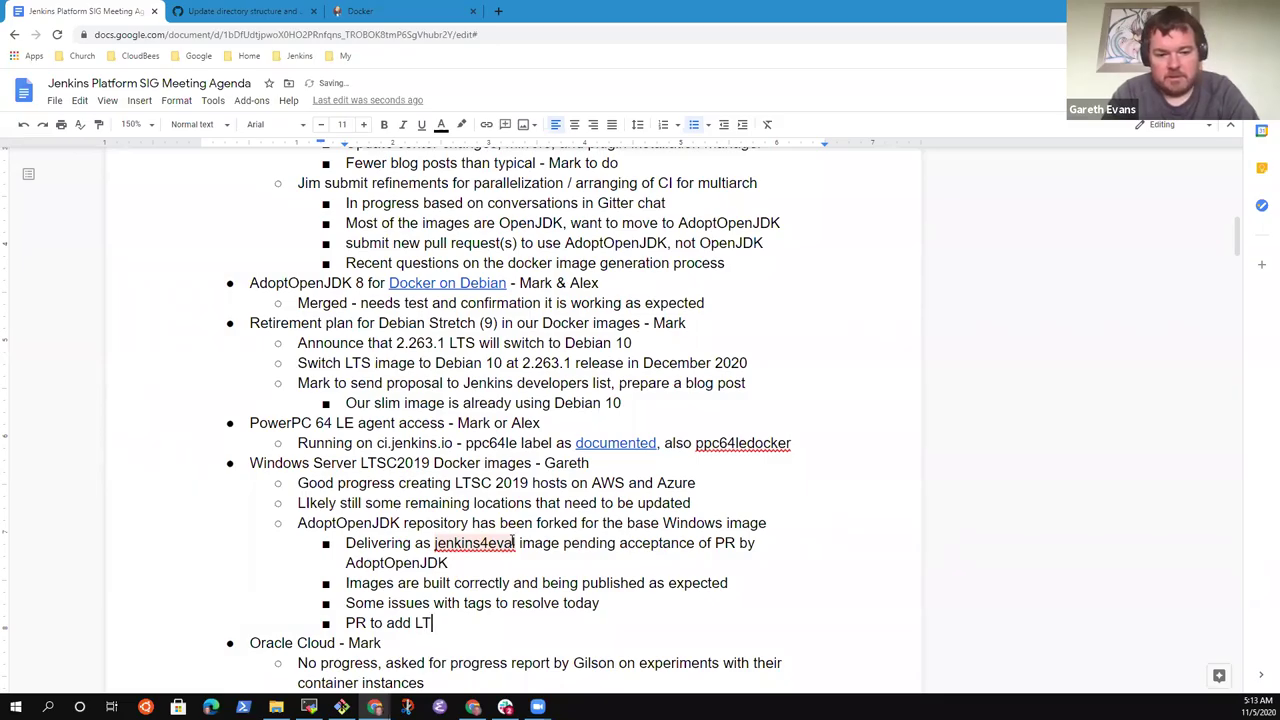
pyautogui.write('SC 2019 bas')
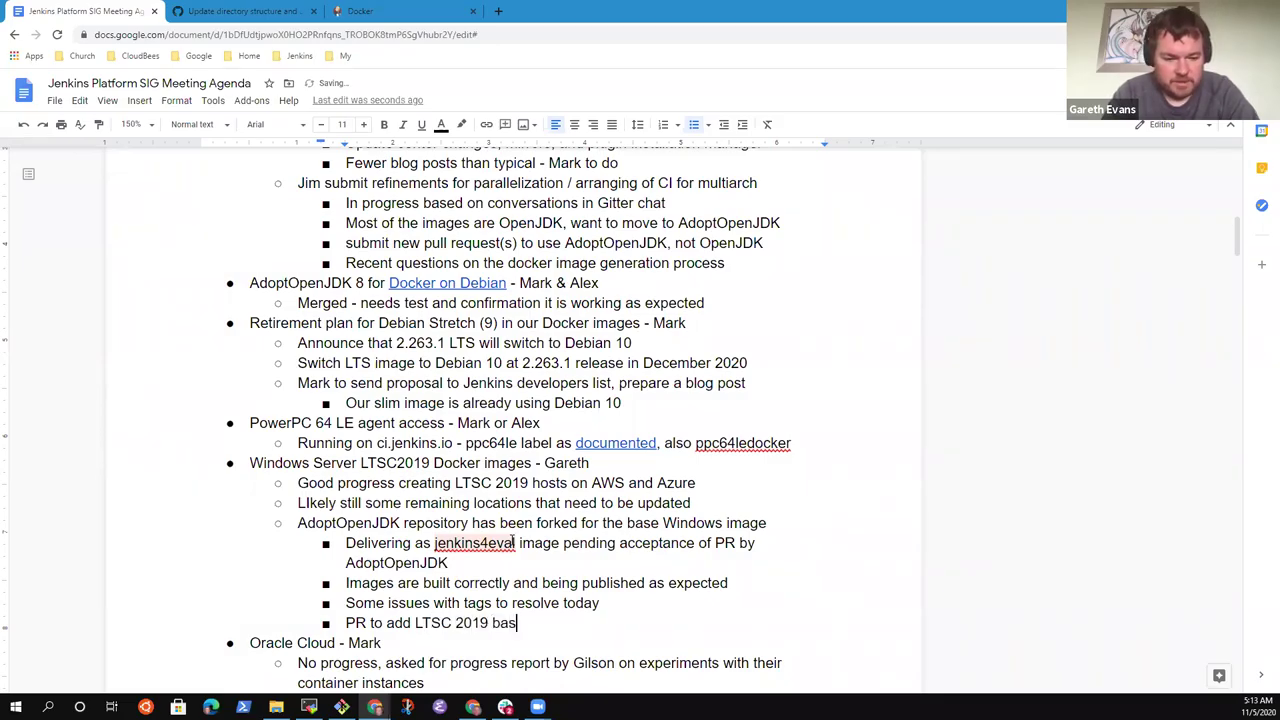
pyautogui.write('ed builds to ')
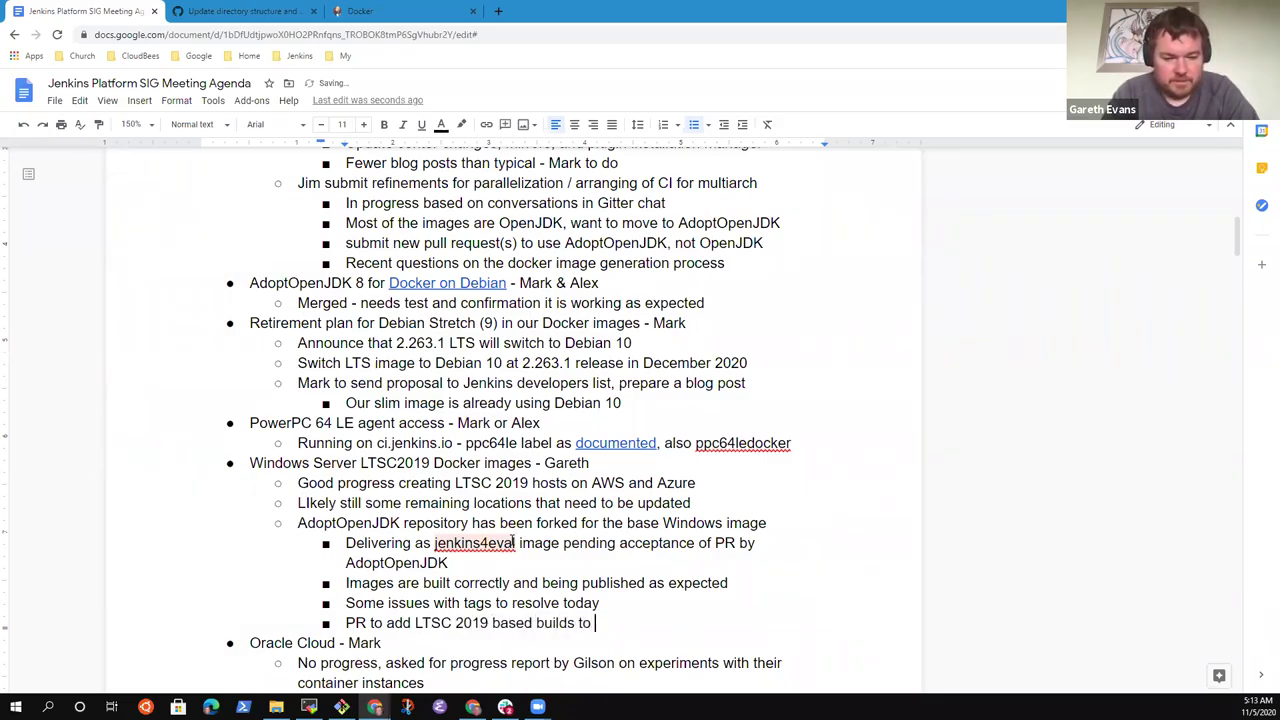
pyautogui.write('the Jenkins docker image')
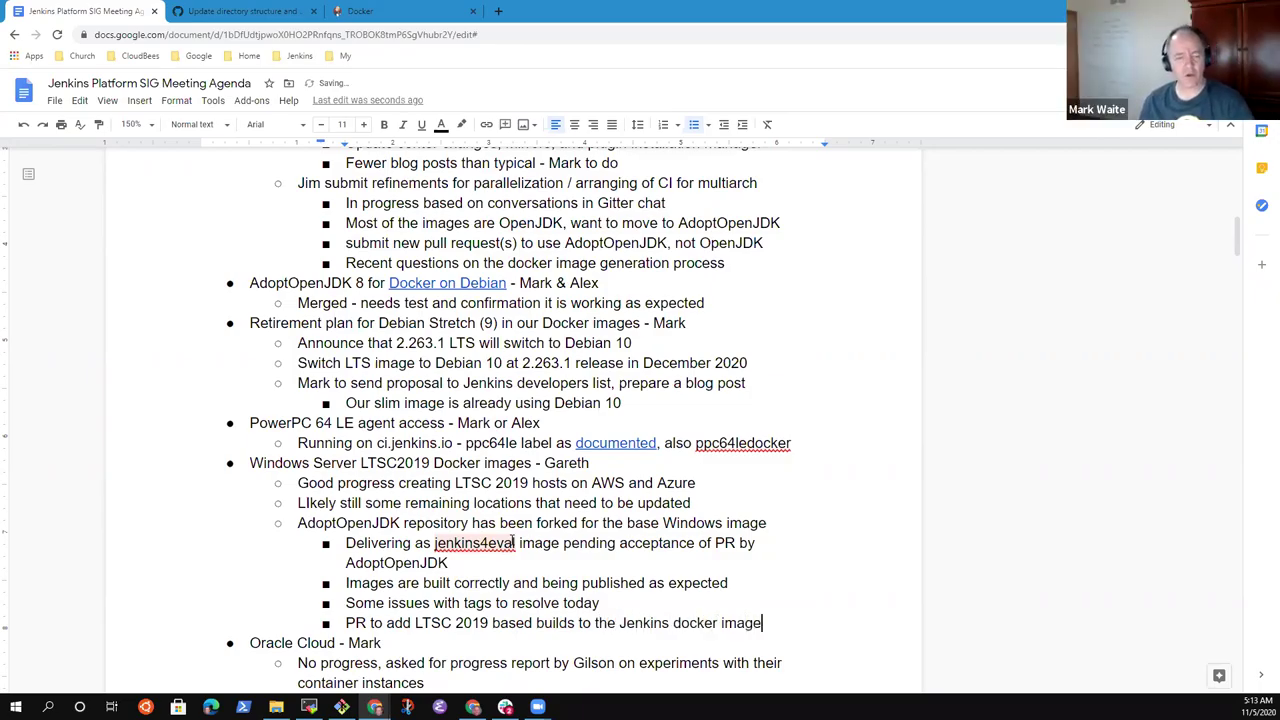
# - Reword the start of the first nested note to "Delivering as a jenkins4eval base image"
pyautogui.press('Up')
pyautogui.press('End')
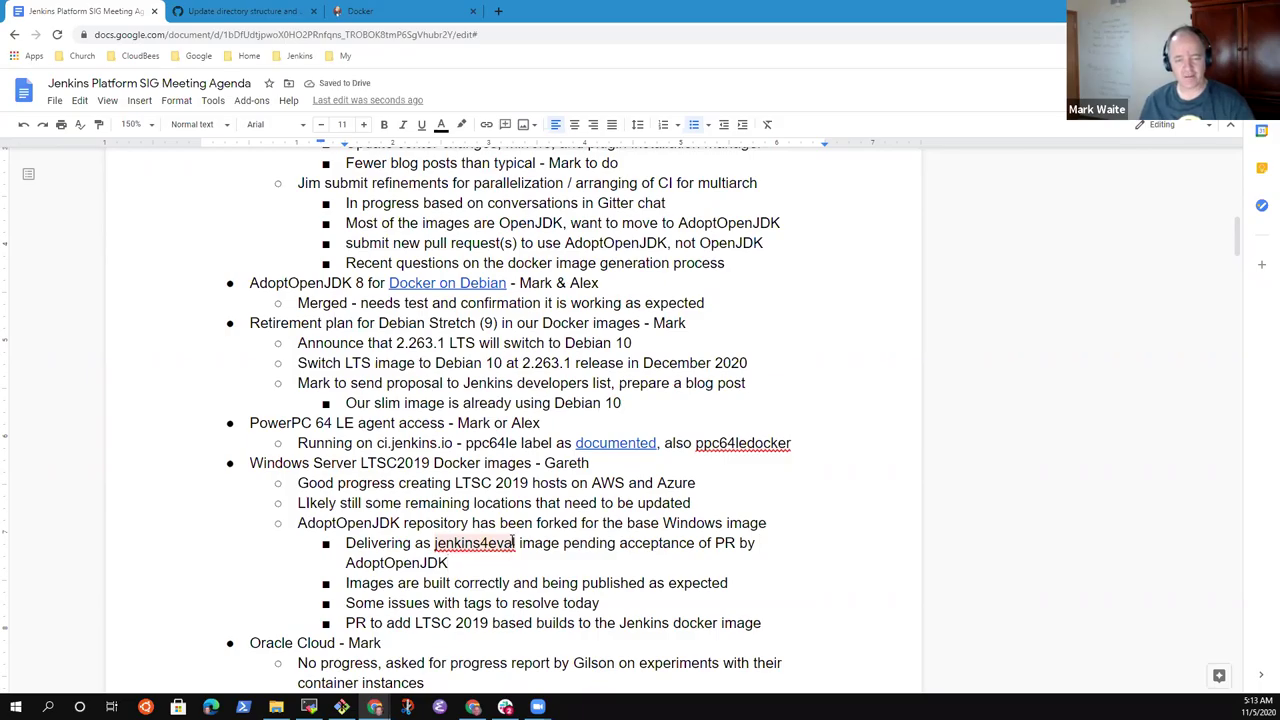
pyautogui.hotkey('ctrl', 'Right')
pyautogui.hotkey('ctrl', 'Right')
pyautogui.hotkey('ctrl', 'Right')
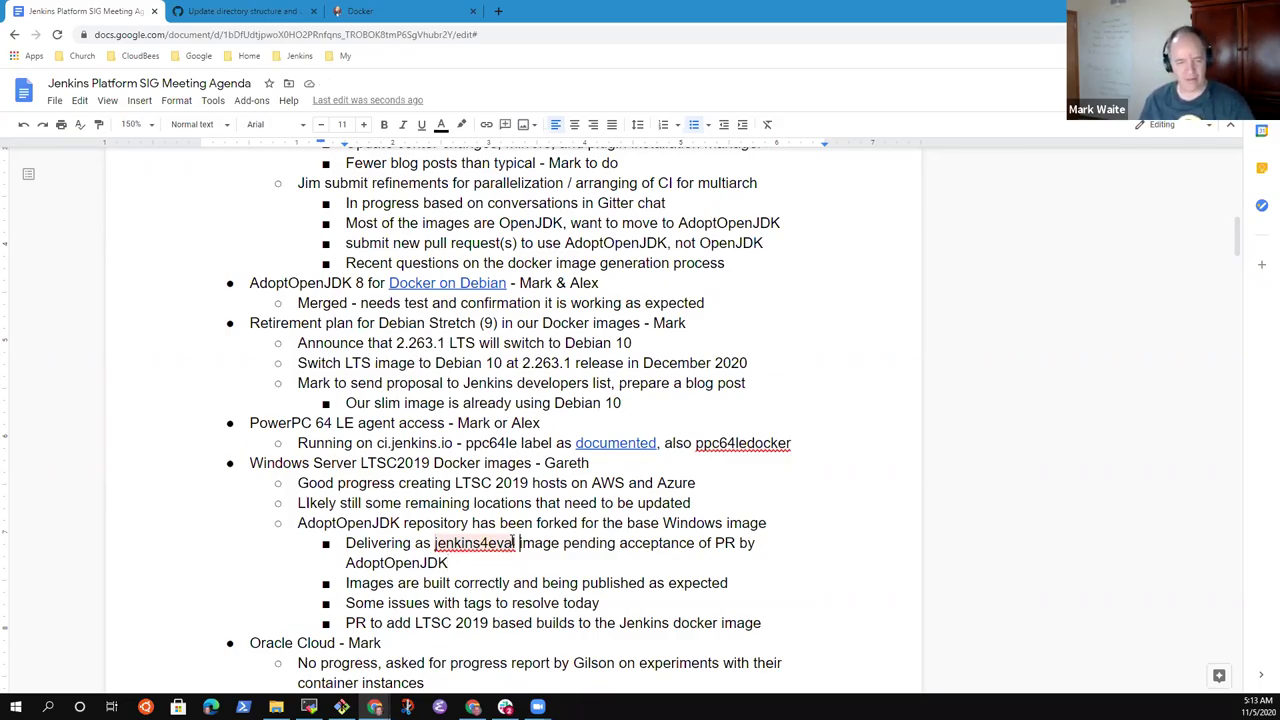
pyautogui.write('a')
pyautogui.hotkey('ctrl', 'Right')
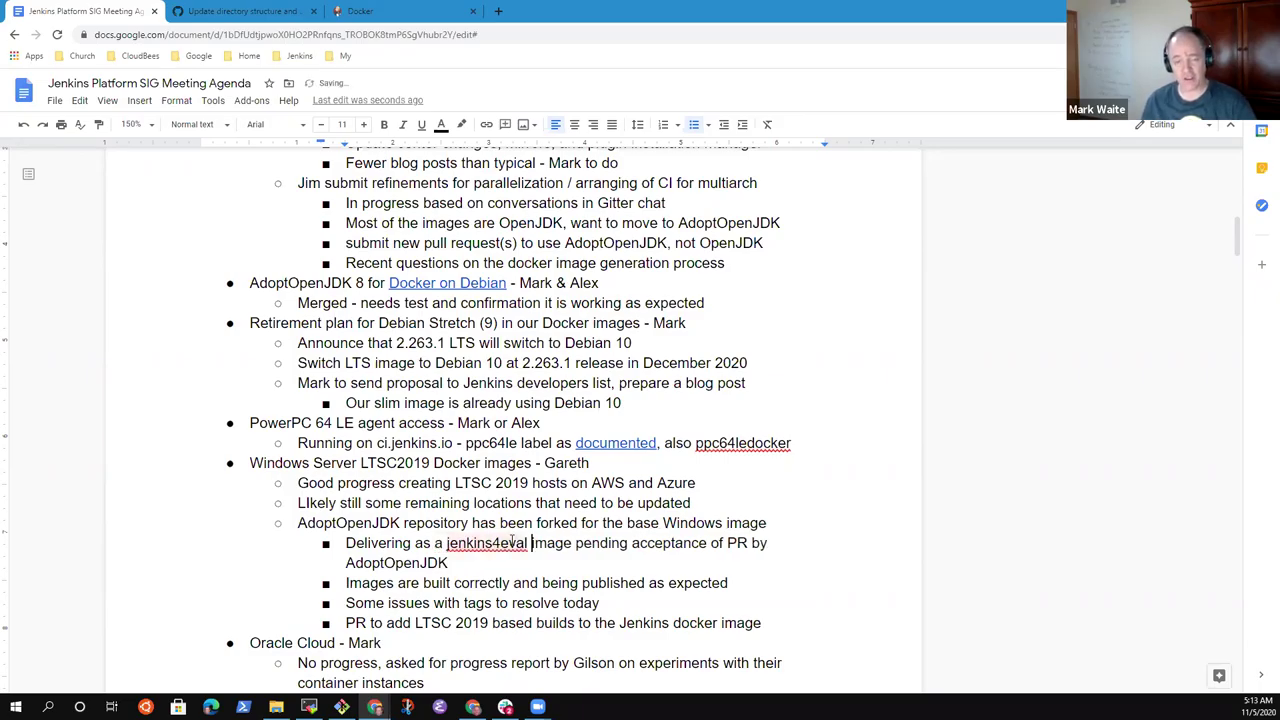
pyautogui.write('base')
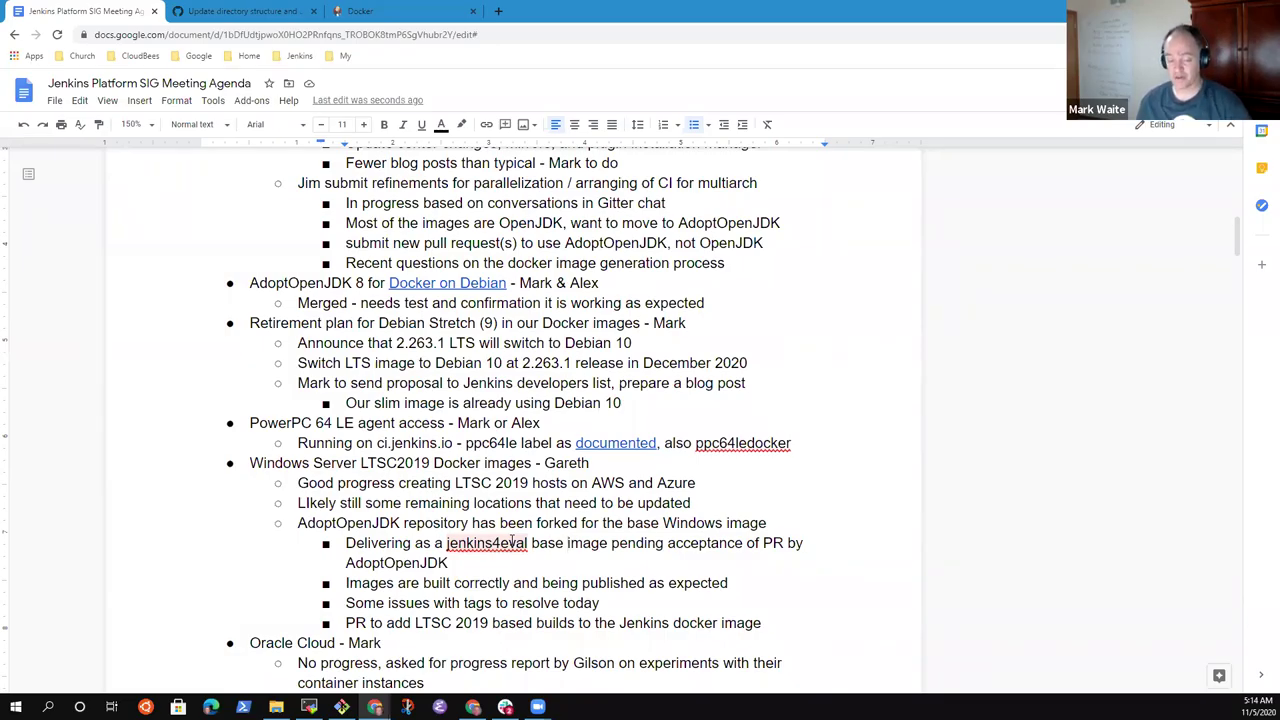
# - Highlight the phrase "Delivering as a jenkins4eval base image" in the first nested note for review
pyautogui.press('Down')
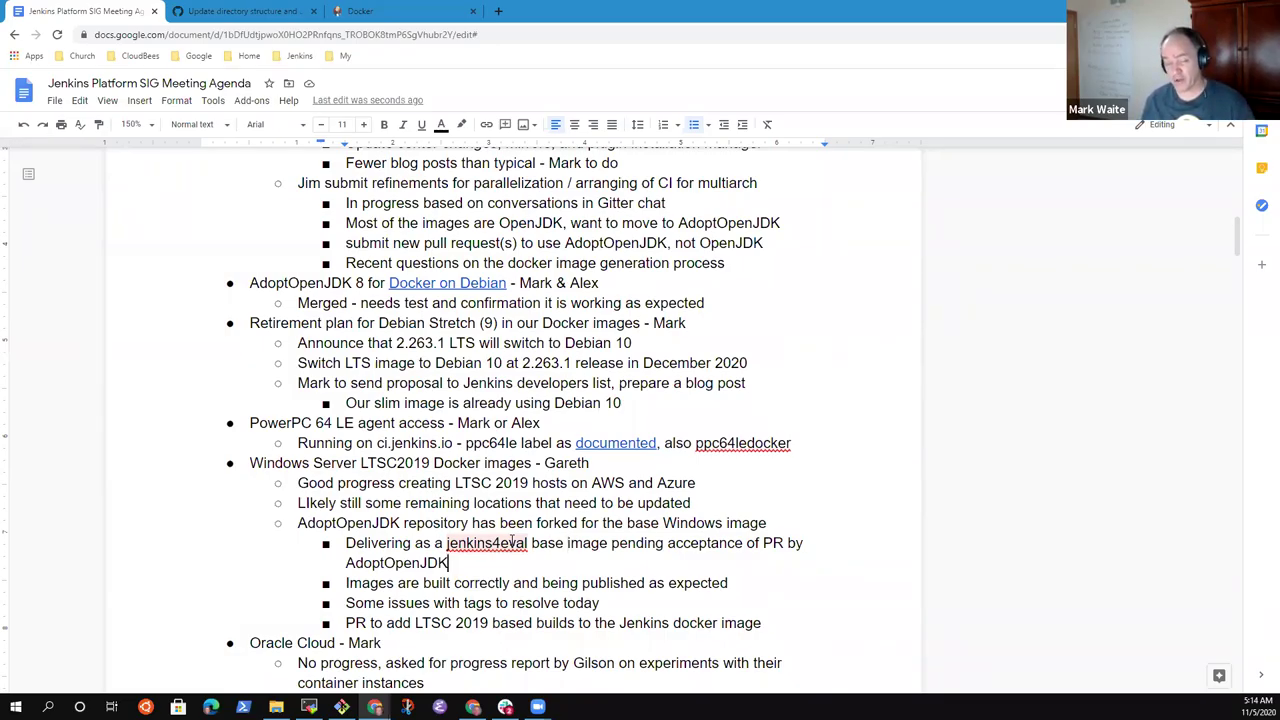
pyautogui.press('Up')
pyautogui.press('Home')
pyautogui.hotkey('ctrl', 'shift', 'Right')
pyautogui.hotkey('ctrl', 'shift', 'Right')
pyautogui.hotkey('ctrl', 'shift', 'Right')
pyautogui.hotkey('ctrl', 'shift', 'Right')
pyautogui.hotkey('ctrl', 'shift', 'Right')
pyautogui.hotkey('ctrl', 'shift', 'Right')
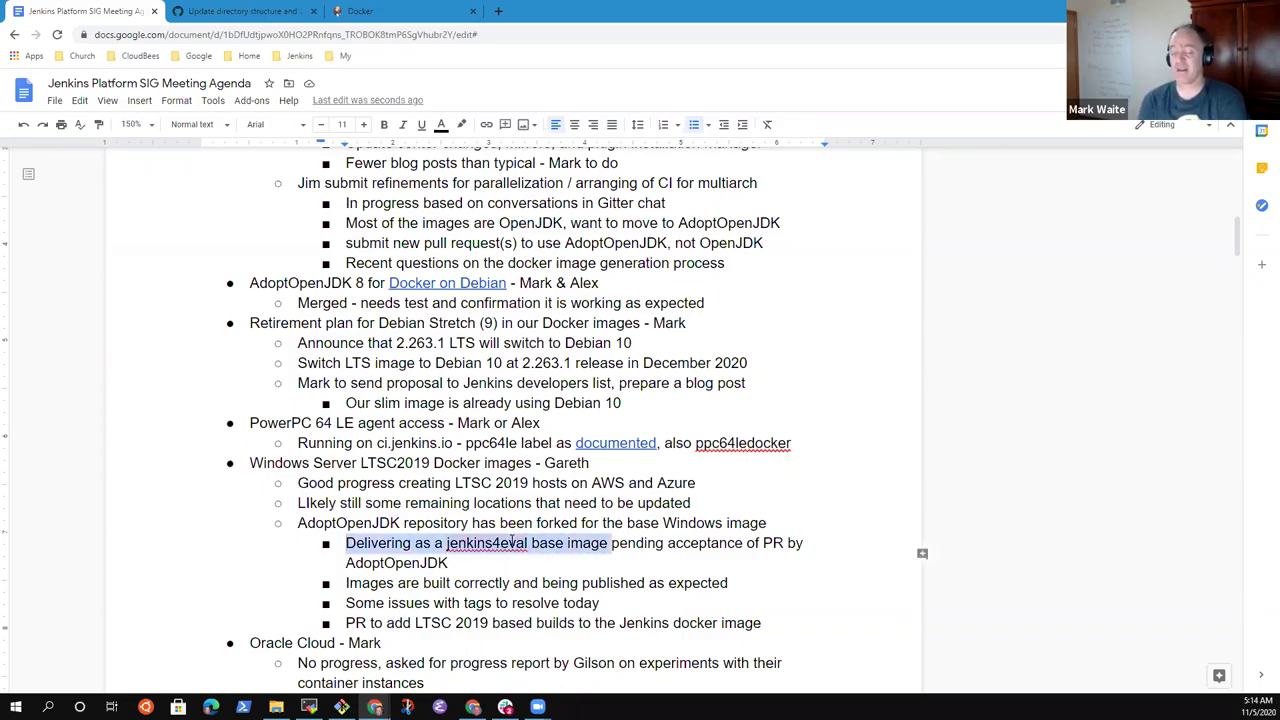
pyautogui.press('Down')
pyautogui.press('Down')
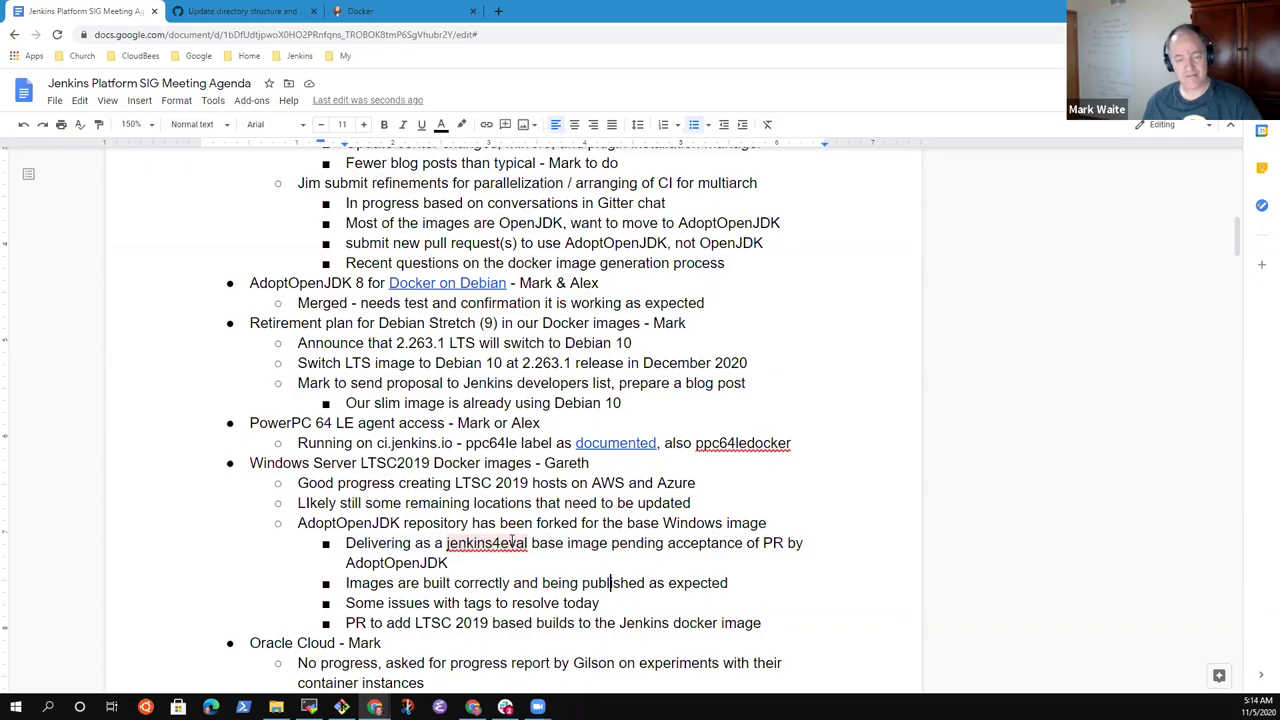
# - Start an empty nested note after the one about the PR for LTSC 2019 based builds
pyautogui.press('Down')
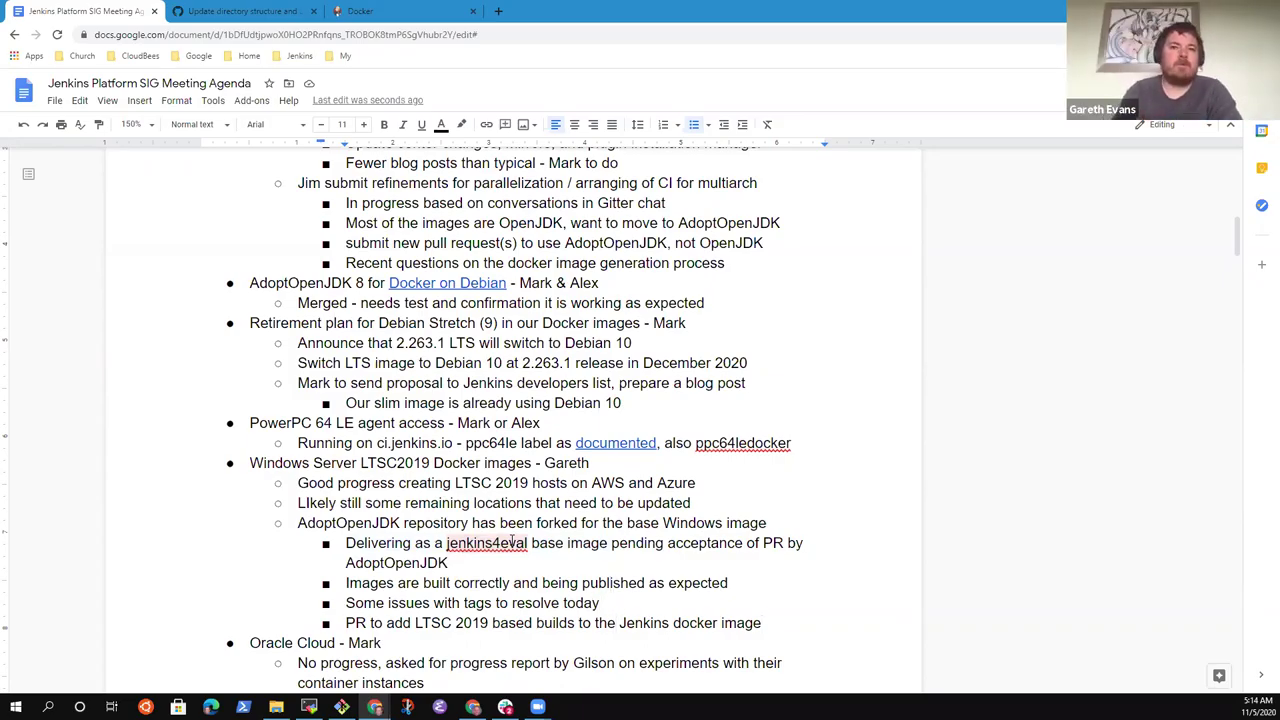
pyautogui.press('End')
pyautogui.press('Return')
pyautogui.write('W')
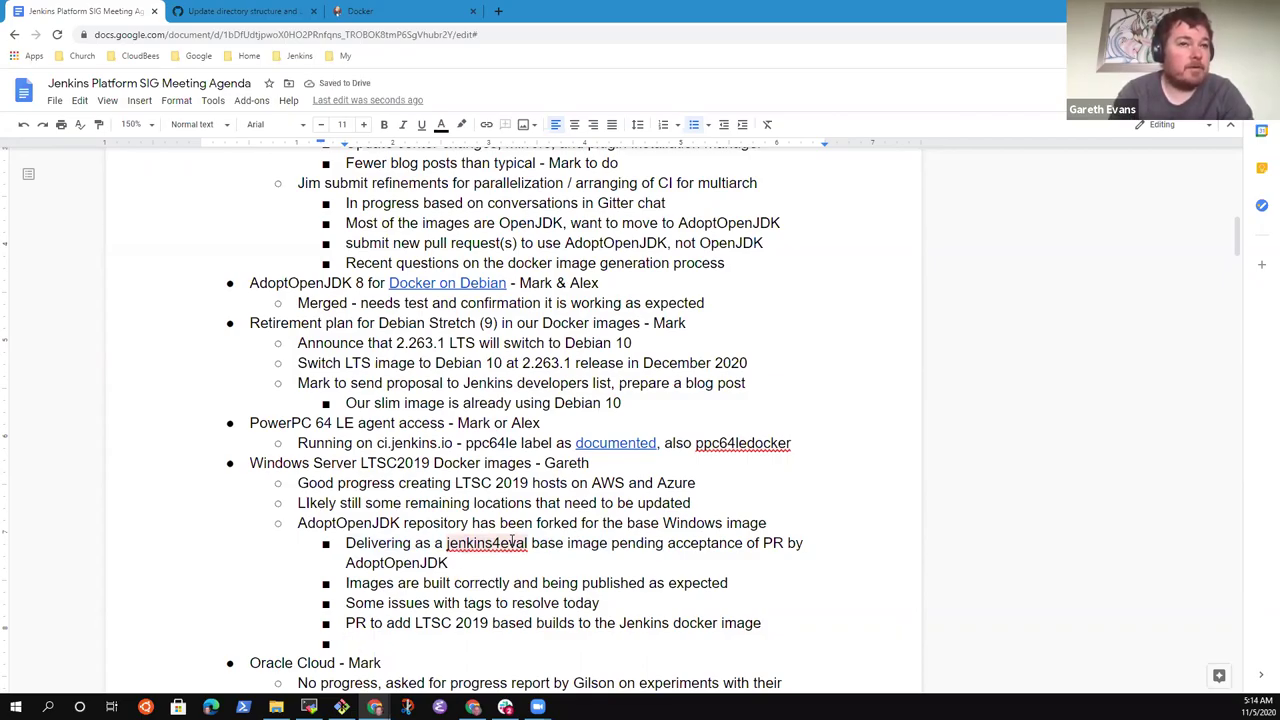
pyautogui.write('Waiting to see')
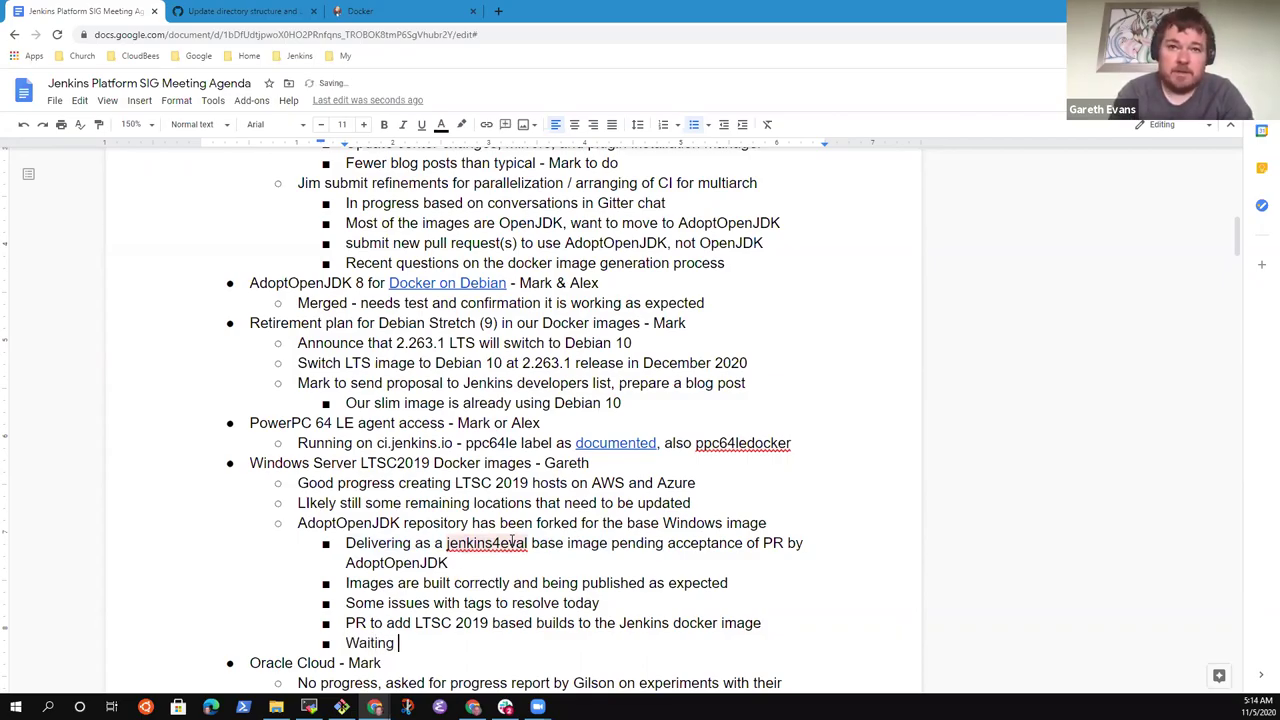
pyautogui.hotkey('ctrl', 'BackSpace')
pyautogui.hotkey('ctrl', 'BackSpace')
pyautogui.hotkey('ctrl', 'BackSpace')
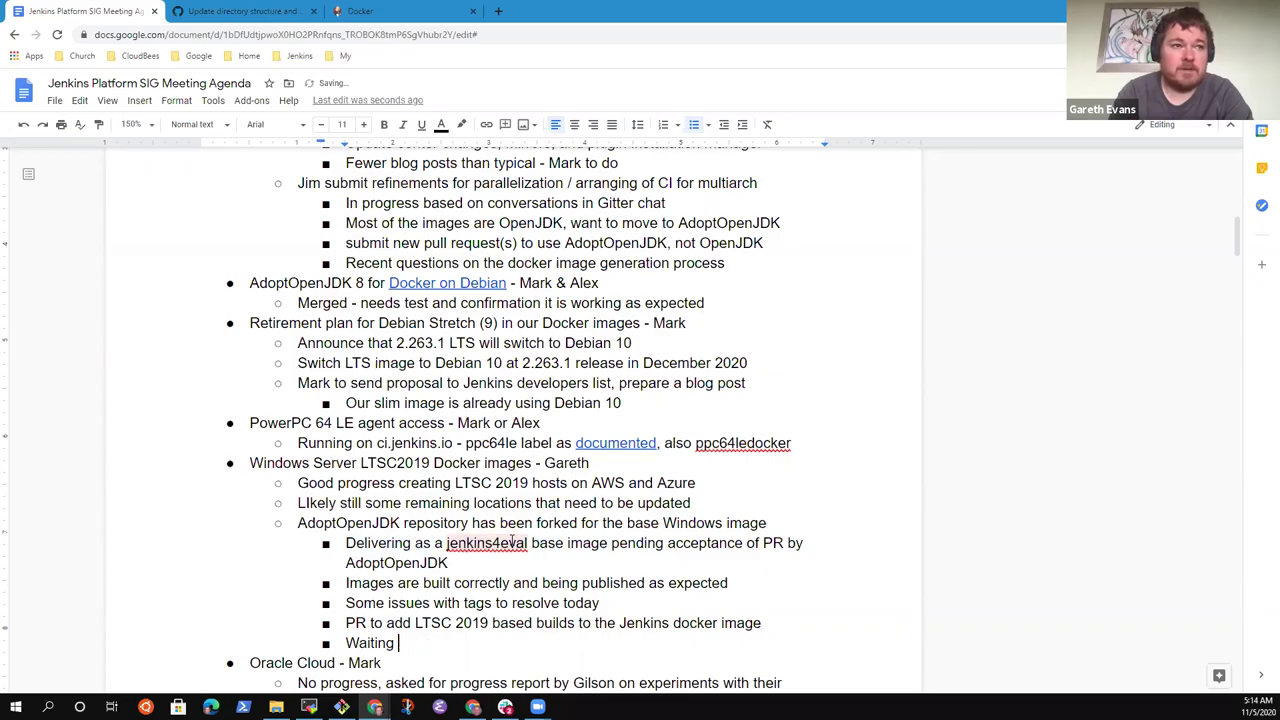
# - Fill the empty nested note with "May need to create another job to sync"
pyautogui.write('May bnee')
pyautogui.press('BackSpace')
pyautogui.press('BackSpace')
pyautogui.press('BackSpace')
pyautogui.press('BackSpace')
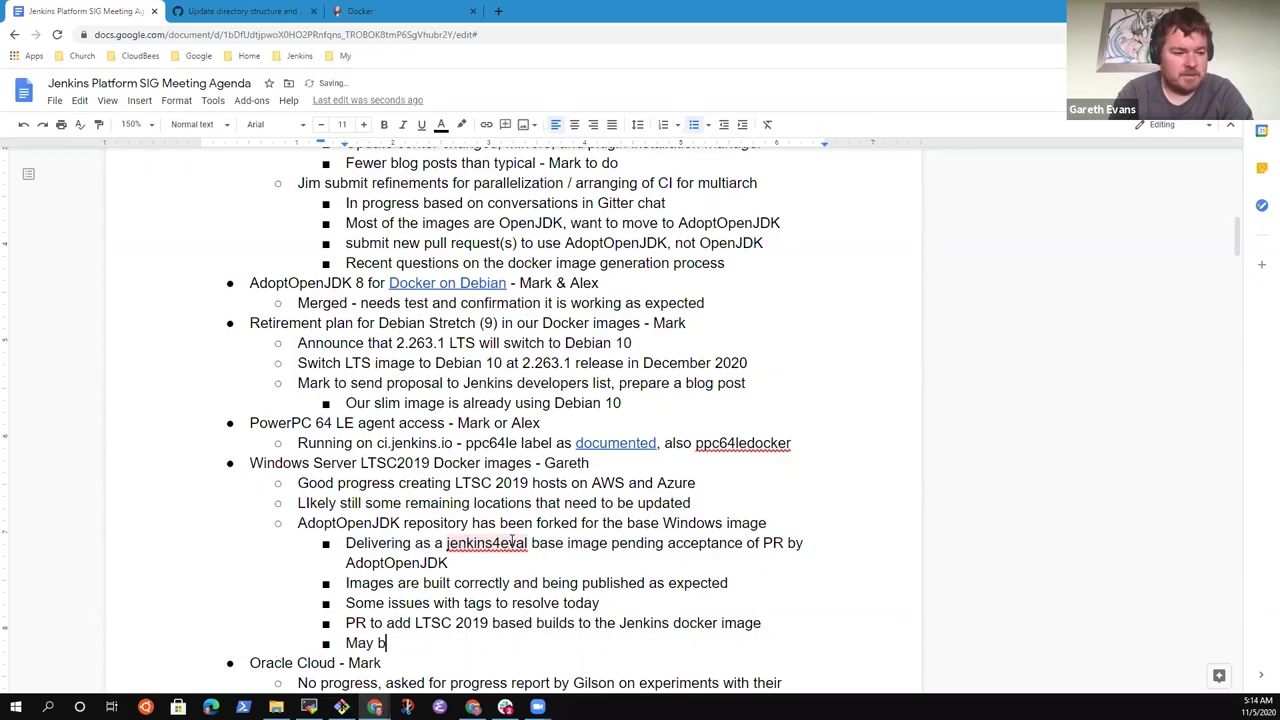
pyautogui.write('need to cre')
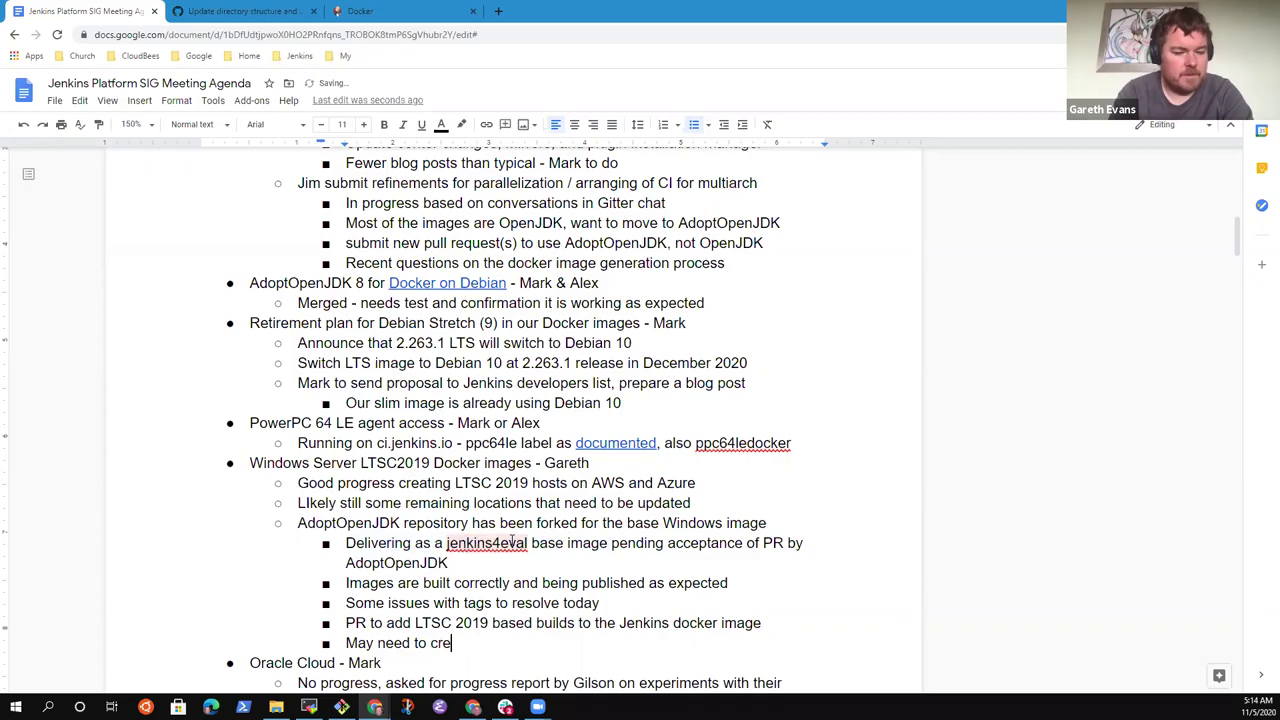
pyautogui.write('ate another ')
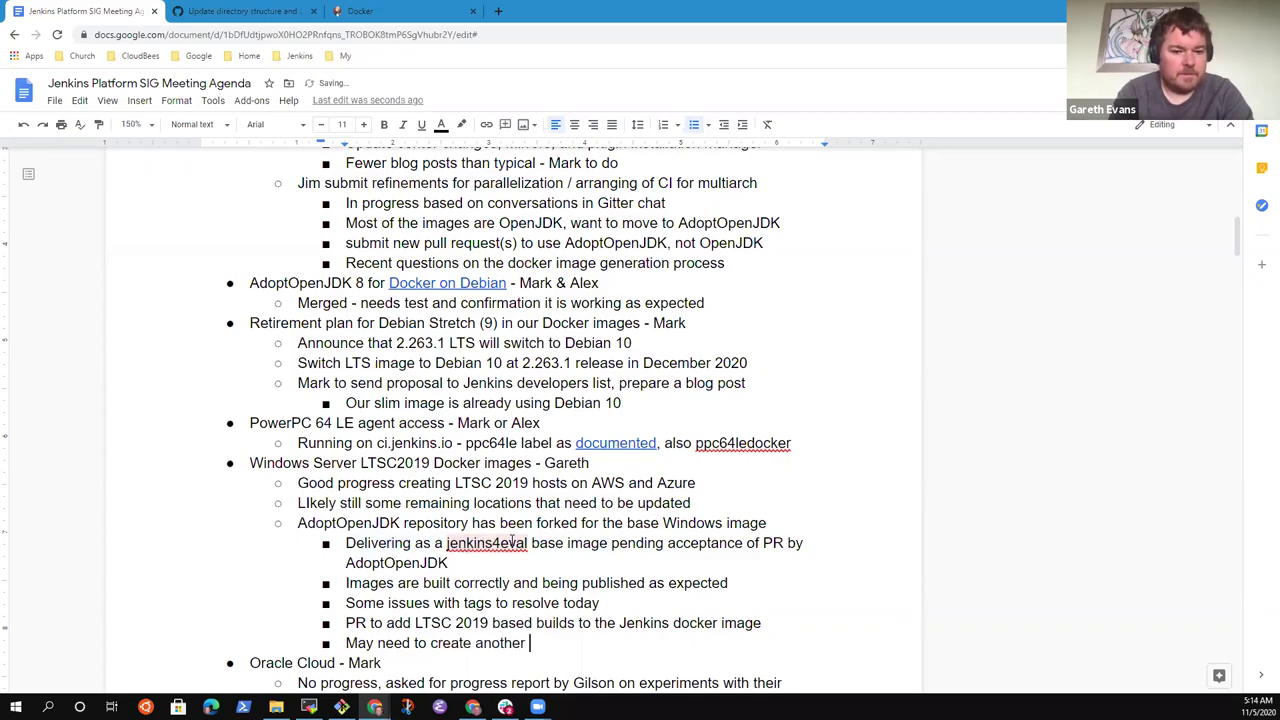
pyautogui.write('job to syun')
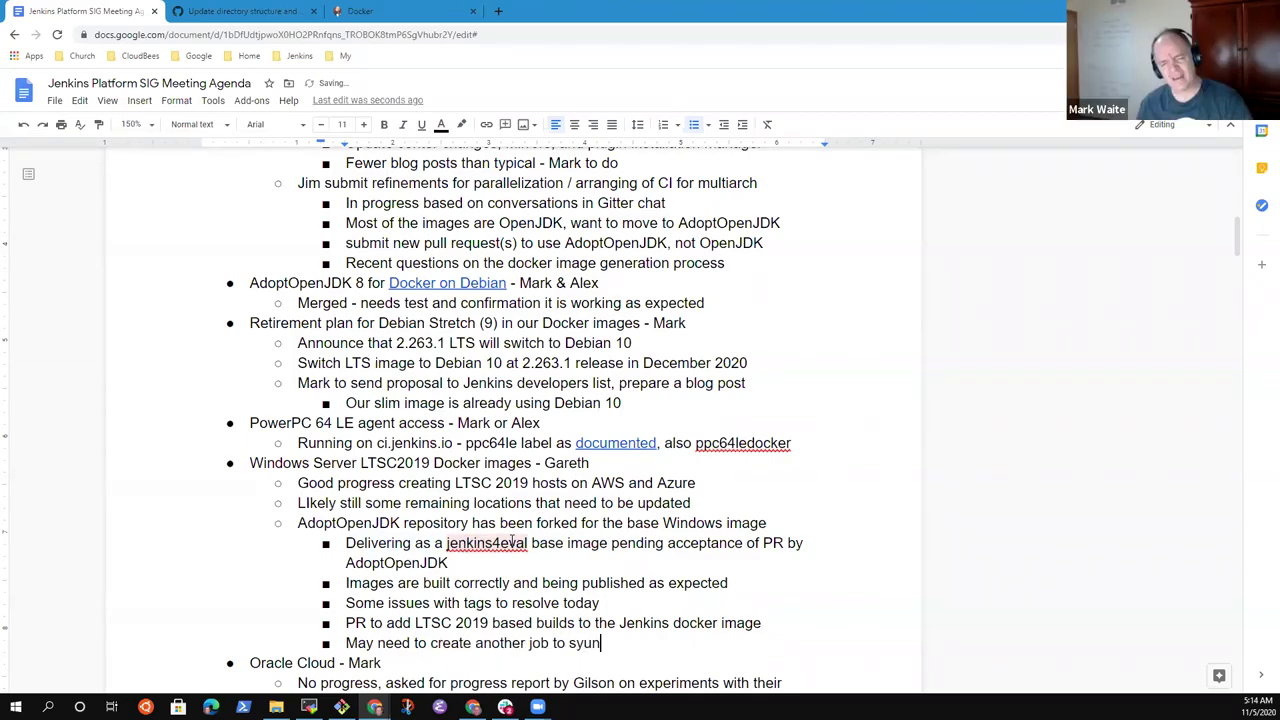
pyautogui.press('BackSpace')
pyautogui.press('BackSpace')
pyautogui.write('nc')
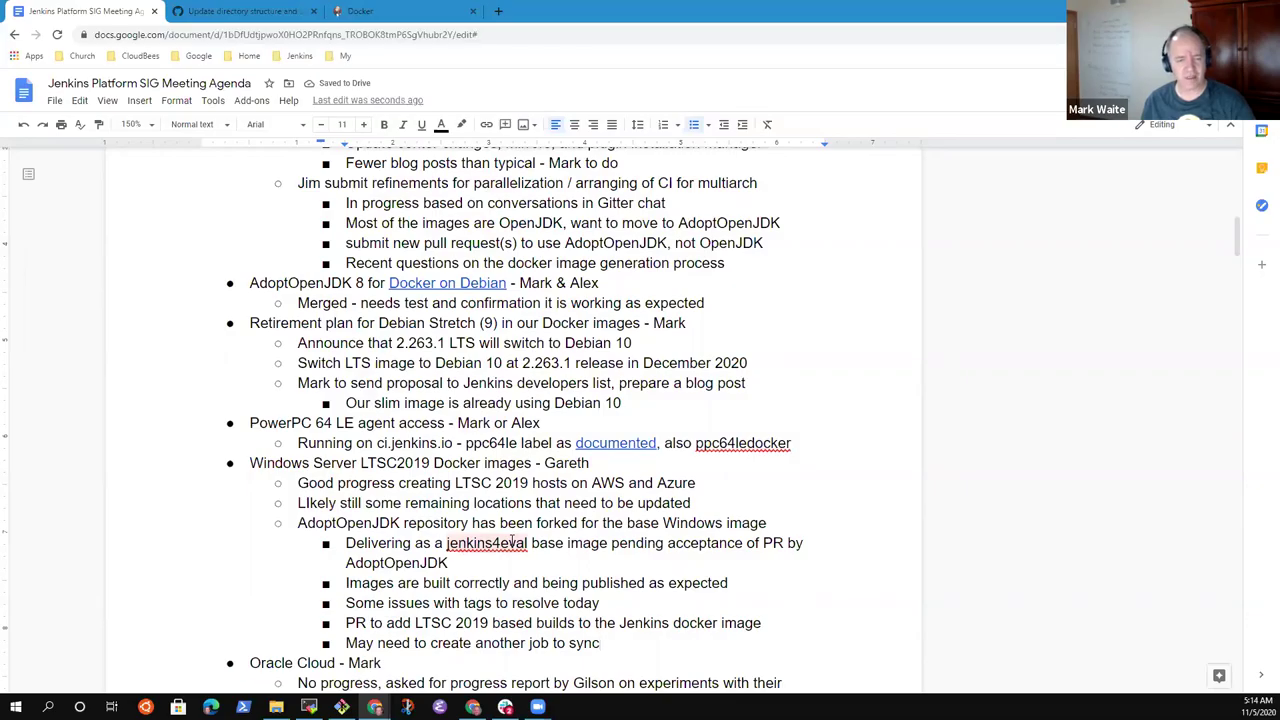
pyautogui.press('Up')
pyautogui.press('Up')
pyautogui.press('Up')
pyautogui.press('Up')
pyautogui.press('Up')
pyautogui.press('Down')
pyautogui.press('Down')
pyautogui.press('Down')
pyautogui.press('Down')
pyautogui.press('Down')
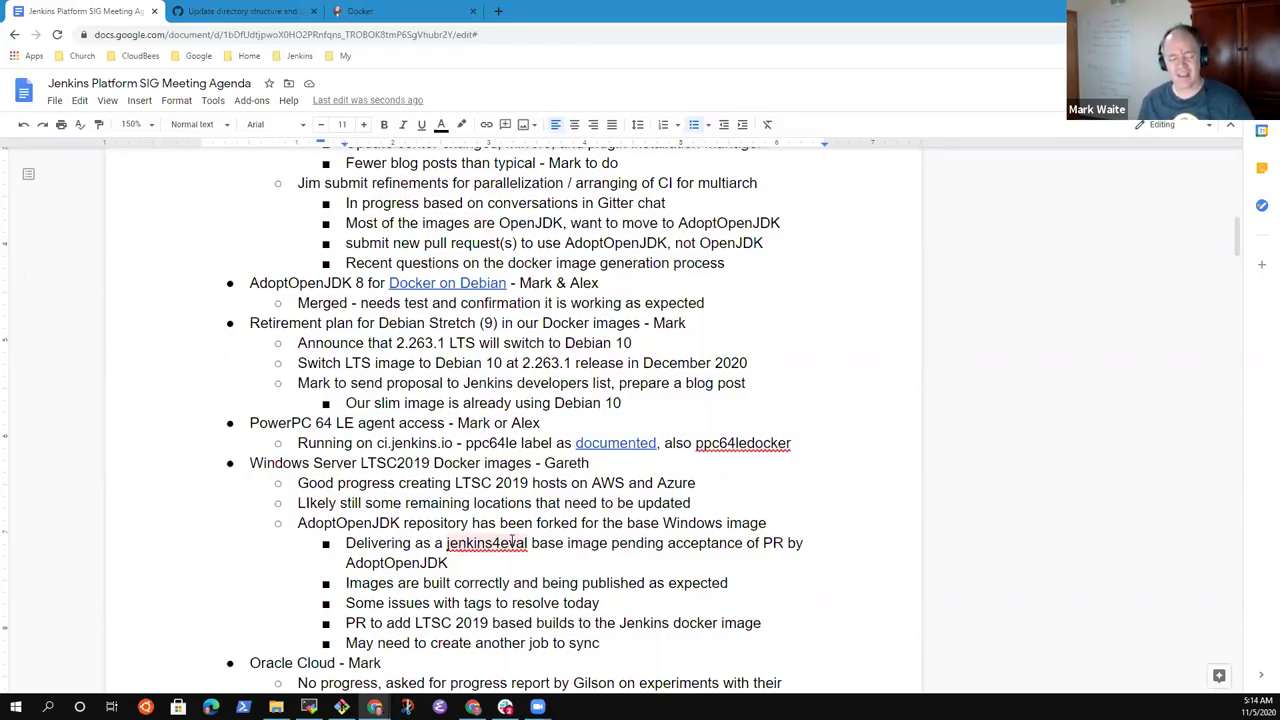
# - Select the whole two-line note about delivering a jenkins4eval base image pending AdoptOpenJDK's acceptance of the PR
pyautogui.press('Up')
pyautogui.press('Up')
pyautogui.press('Up')
pyautogui.press('Up')
pyautogui.press('Up')
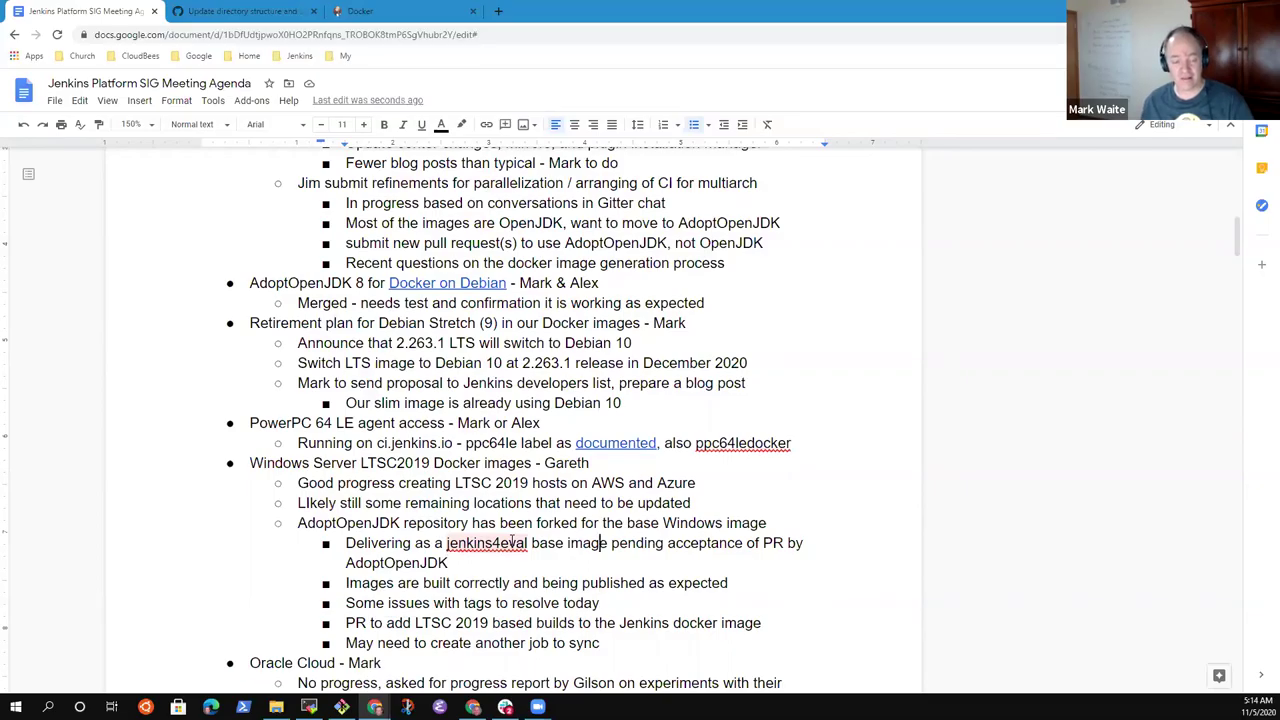
pyautogui.press('Home')
pyautogui.hotkey('shift', 'Down')
pyautogui.hotkey('shift', 'End')
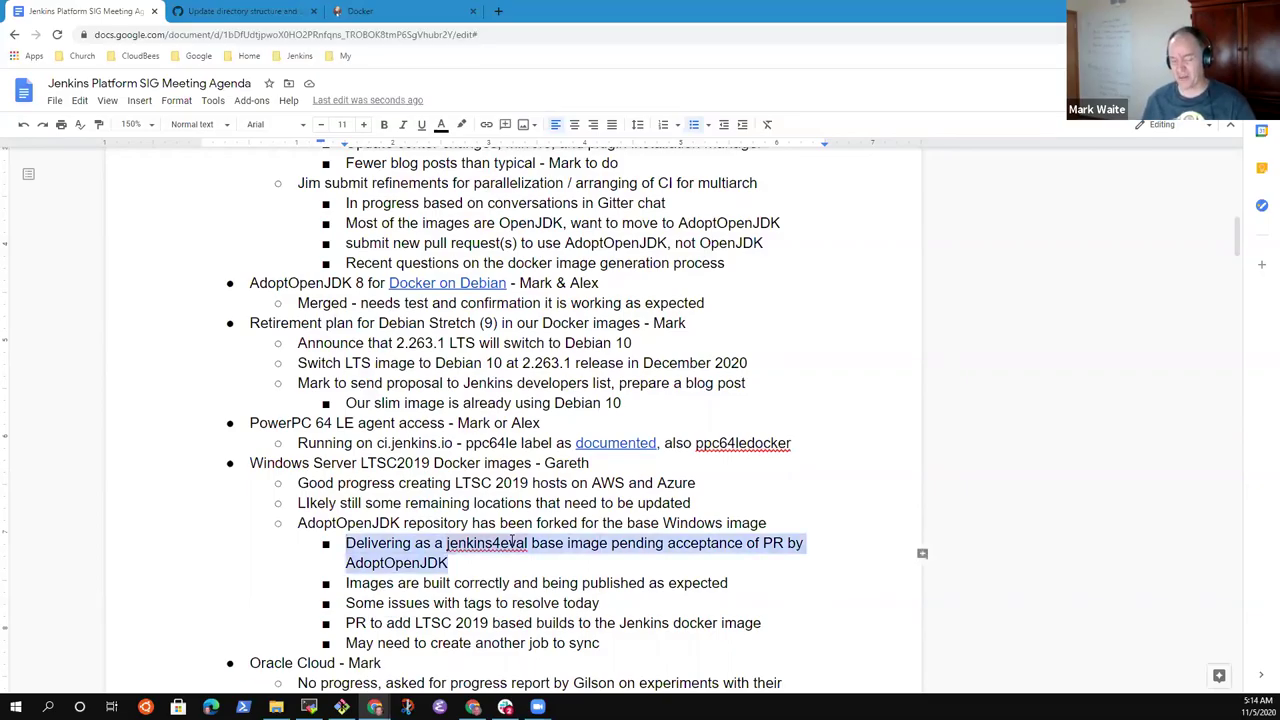
# - Add a deeper nested note under "May need to create another job to sync" beginning "If community wants to build images on a different"
pyautogui.press('Down')
pyautogui.press('Down')
pyautogui.press('Down')
pyautogui.press('Down')
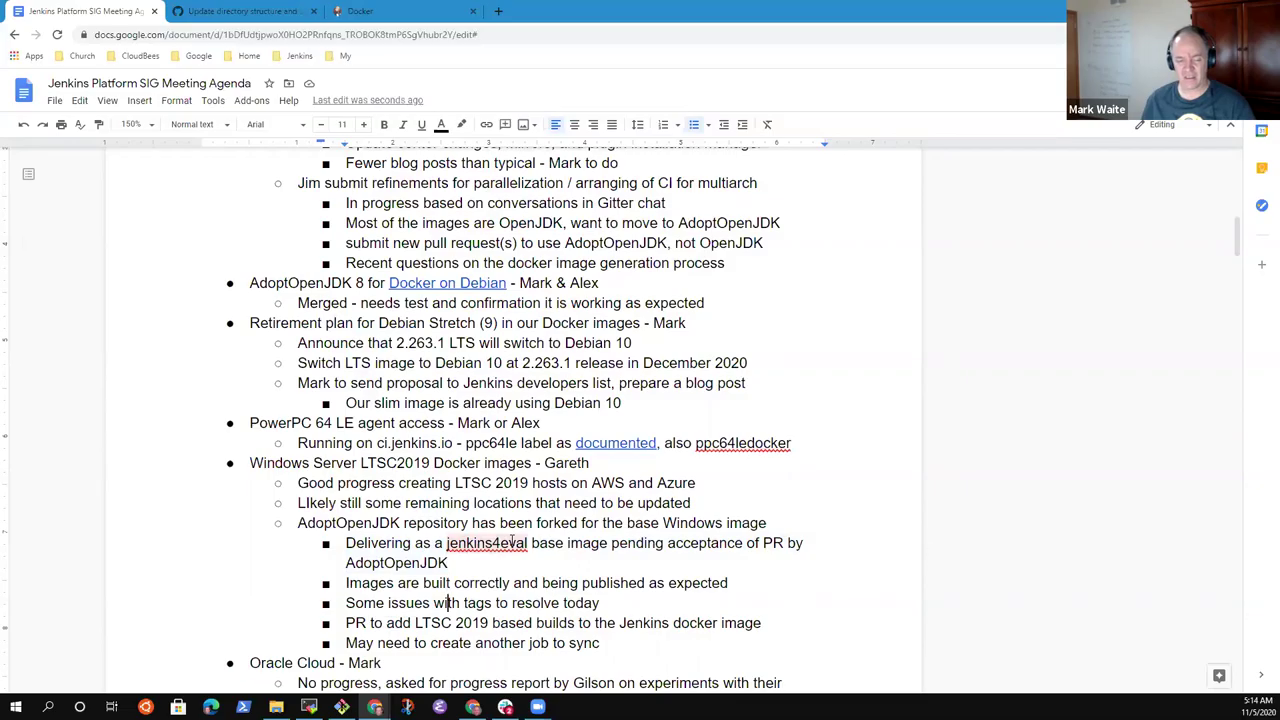
pyautogui.press('End')
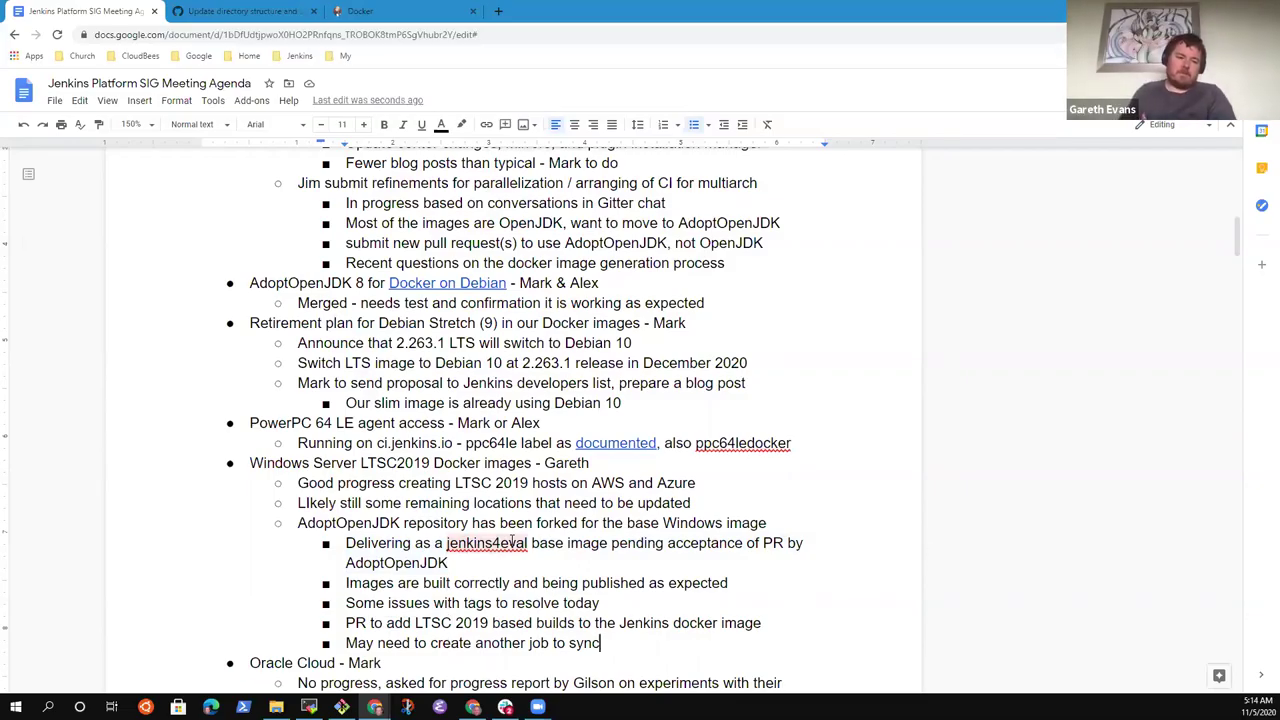
pyautogui.press('Return')
pyautogui.press('Tab')
pyautogui.write('I')
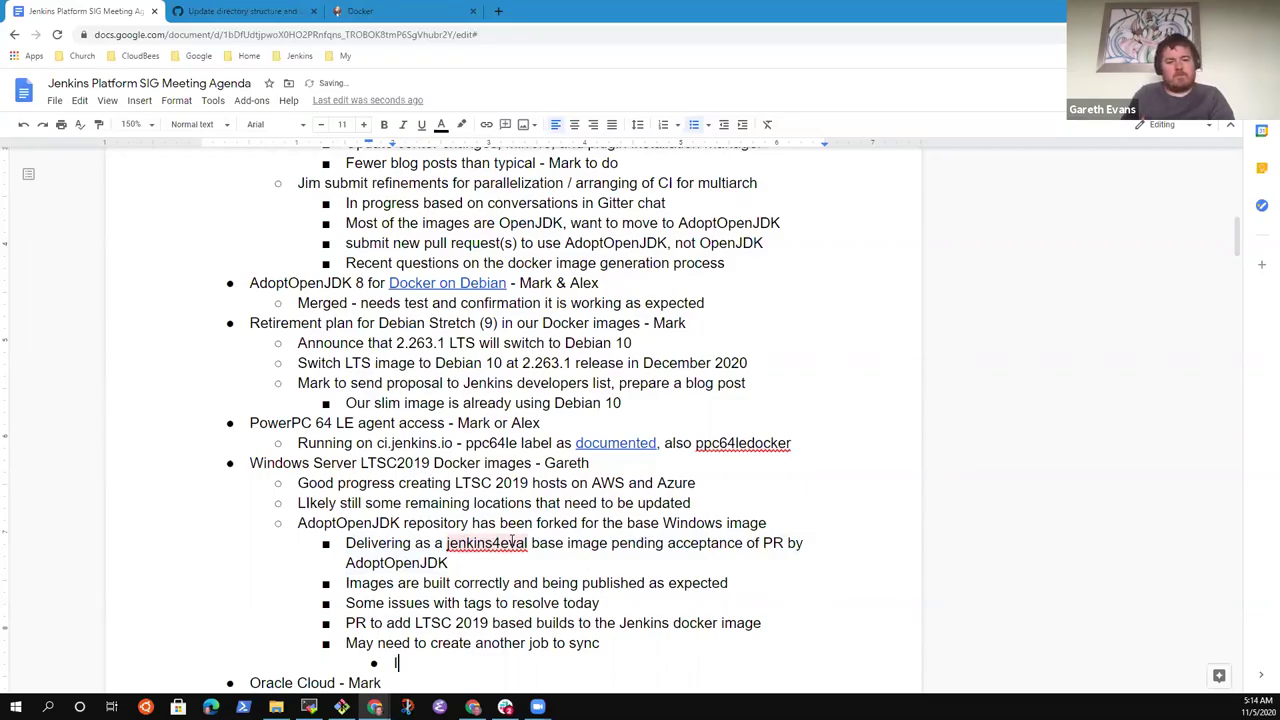
pyautogui.write('f commun')
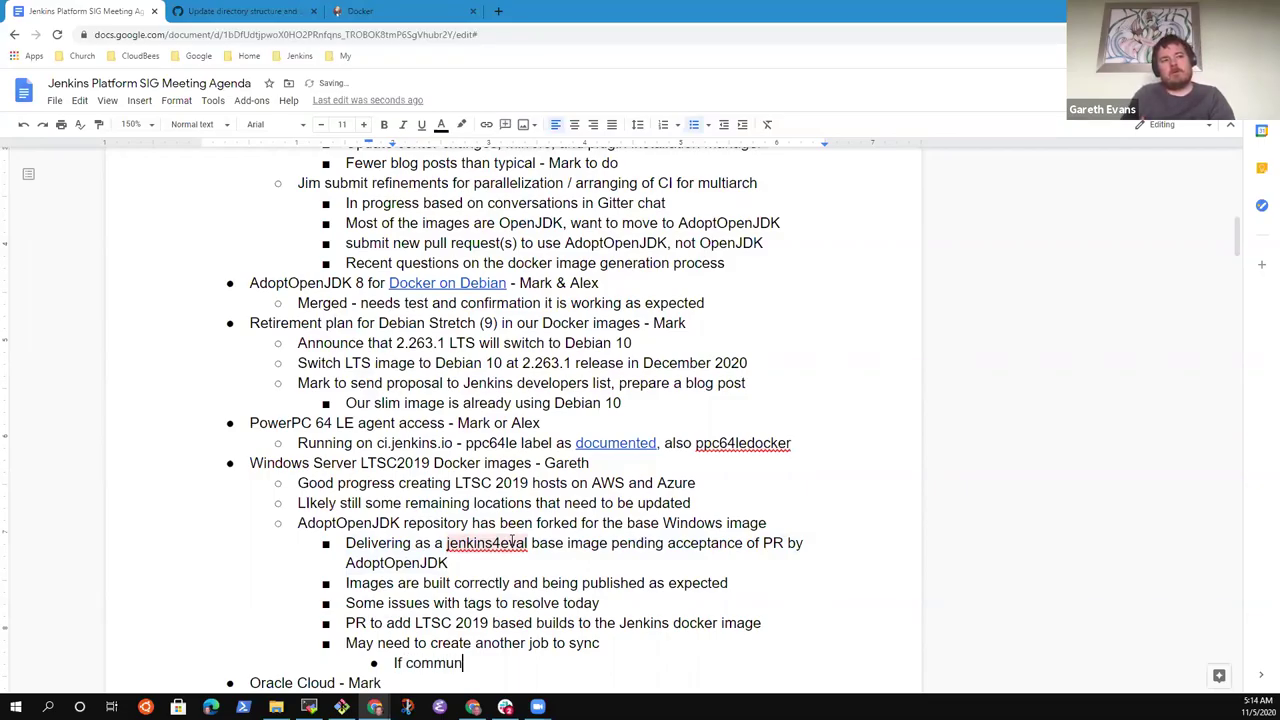
pyautogui.write('ity wants to ')
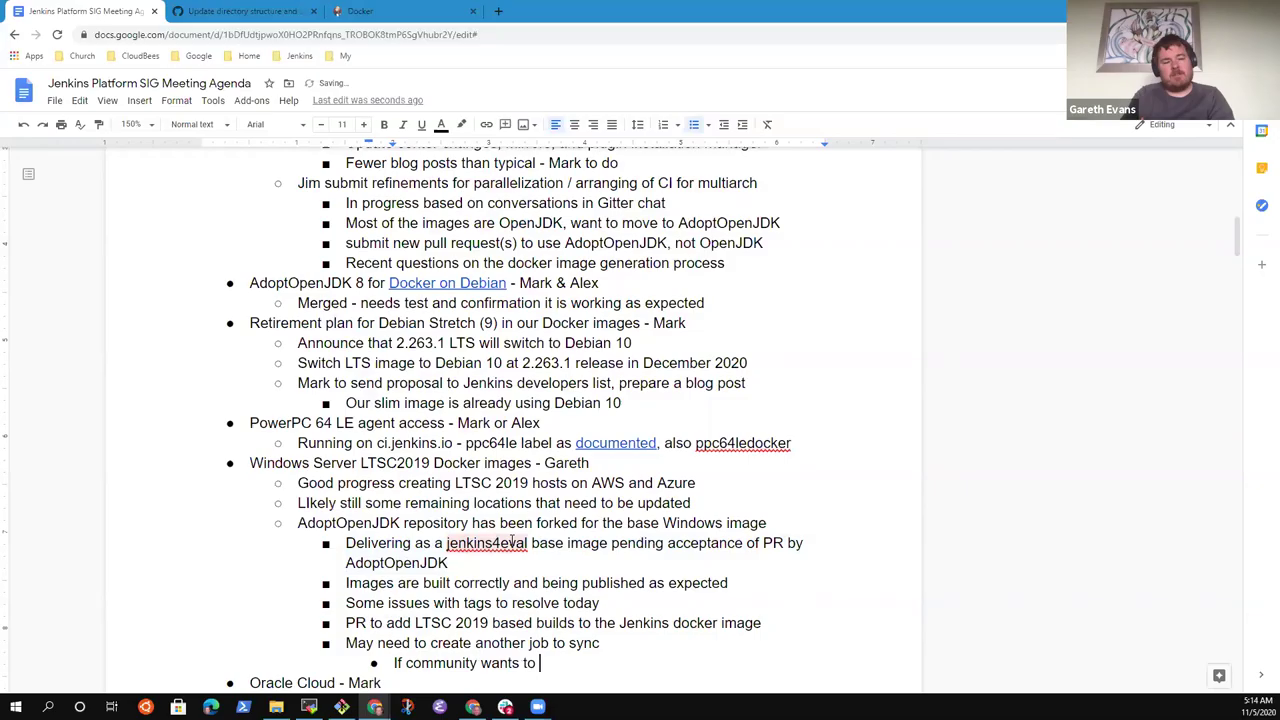
pyautogui.write('build images on')
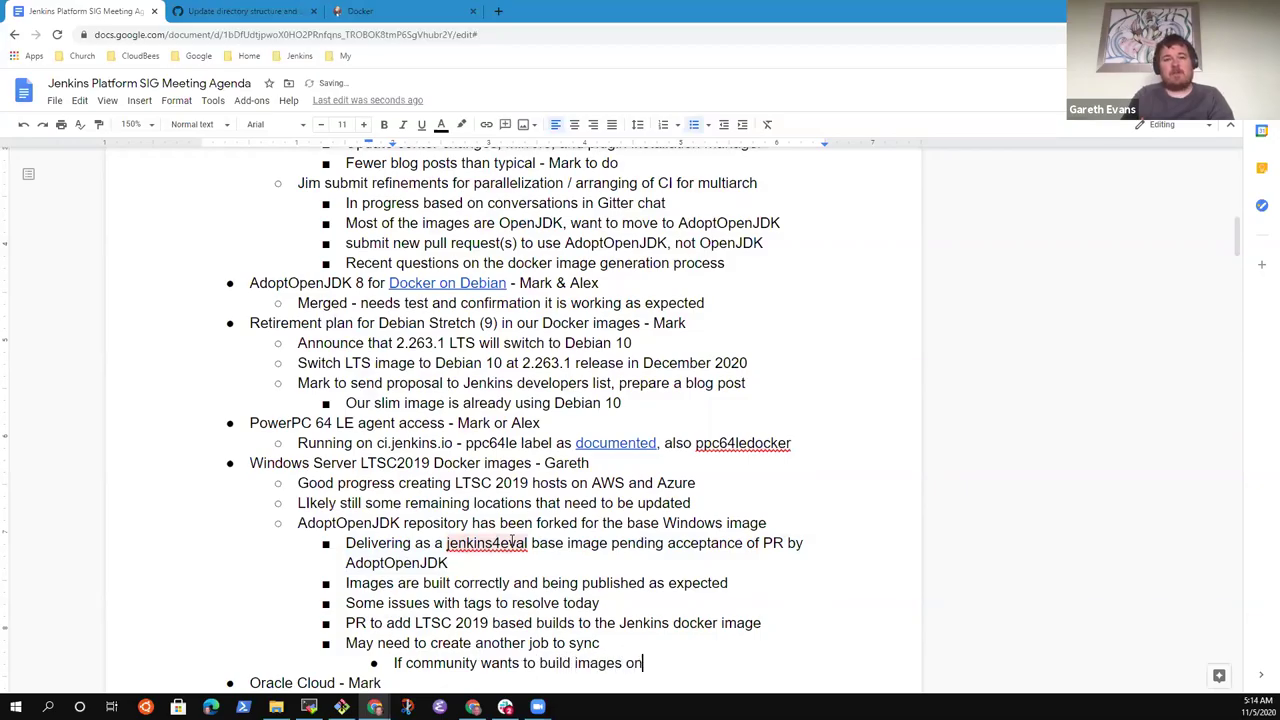
pyautogui.write(' a differ')
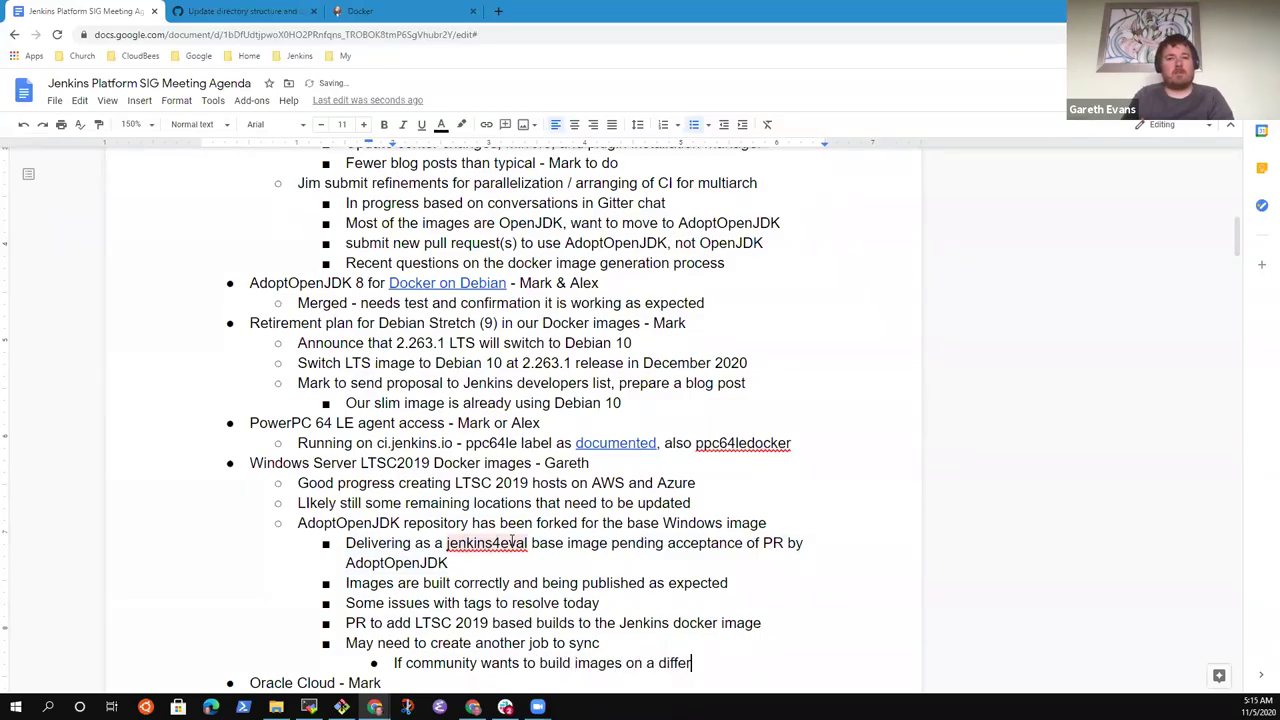
pyautogui.write('ent image')
pyautogui.press('BackSpace')
pyautogui.press('BackSpace')
pyautogui.press('BackSpace')
pyautogui.press('BackSpace')
pyautogui.press('BackSpace')
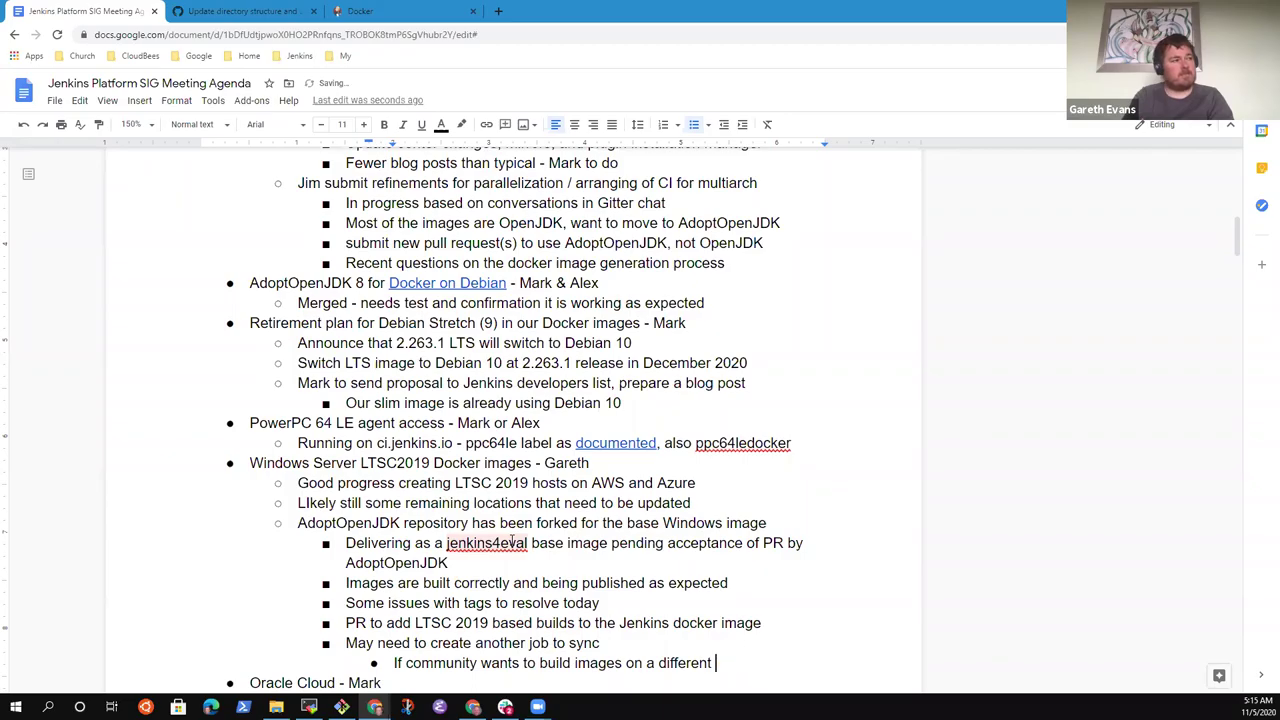
# - Continue the community images note with "Windows version (20H2 or 1909 or ..."
pyautogui.write('Windows ver')
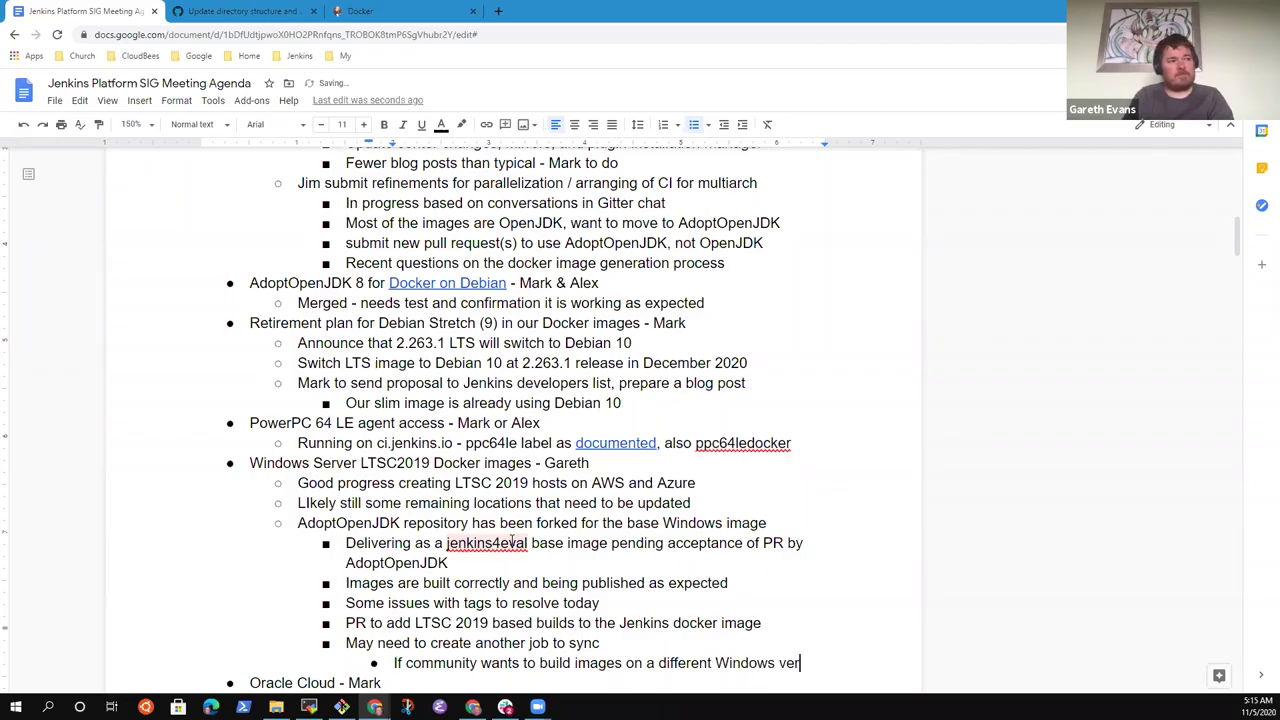
pyautogui.write('sion (ew.')
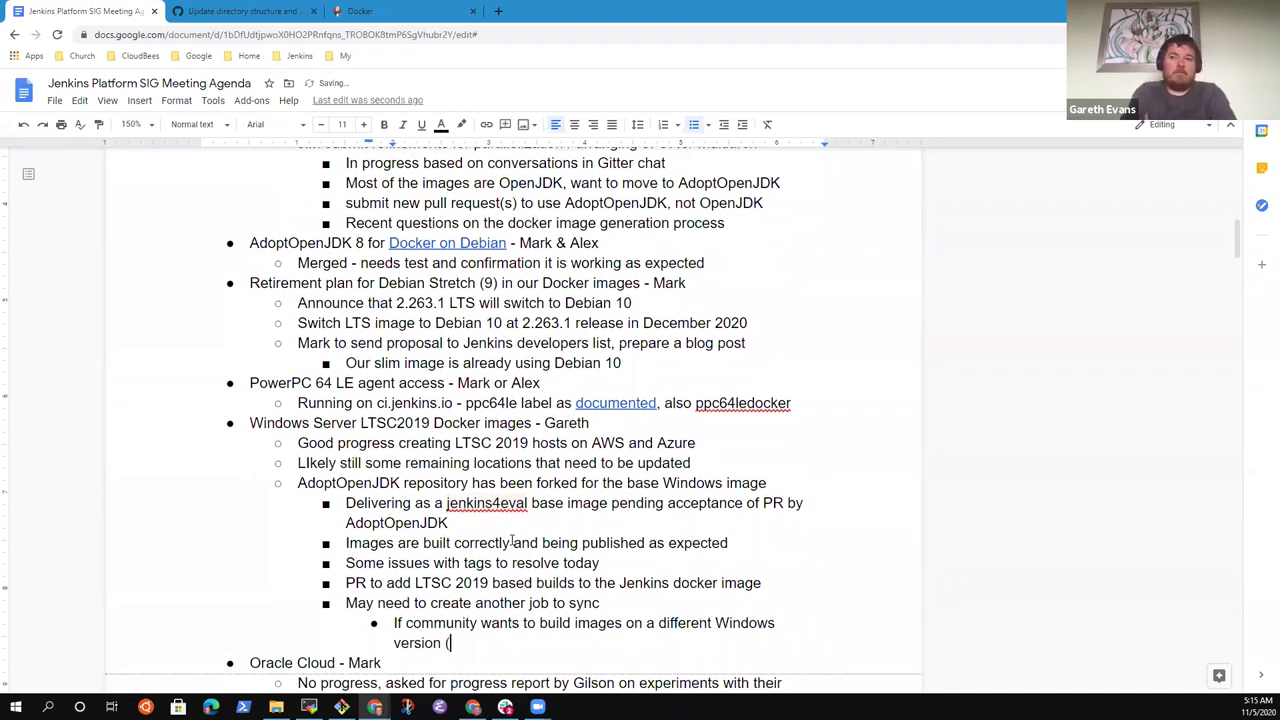
pyautogui.press('BackSpace')
pyautogui.press('BackSpace')
pyautogui.press('BackSpace')
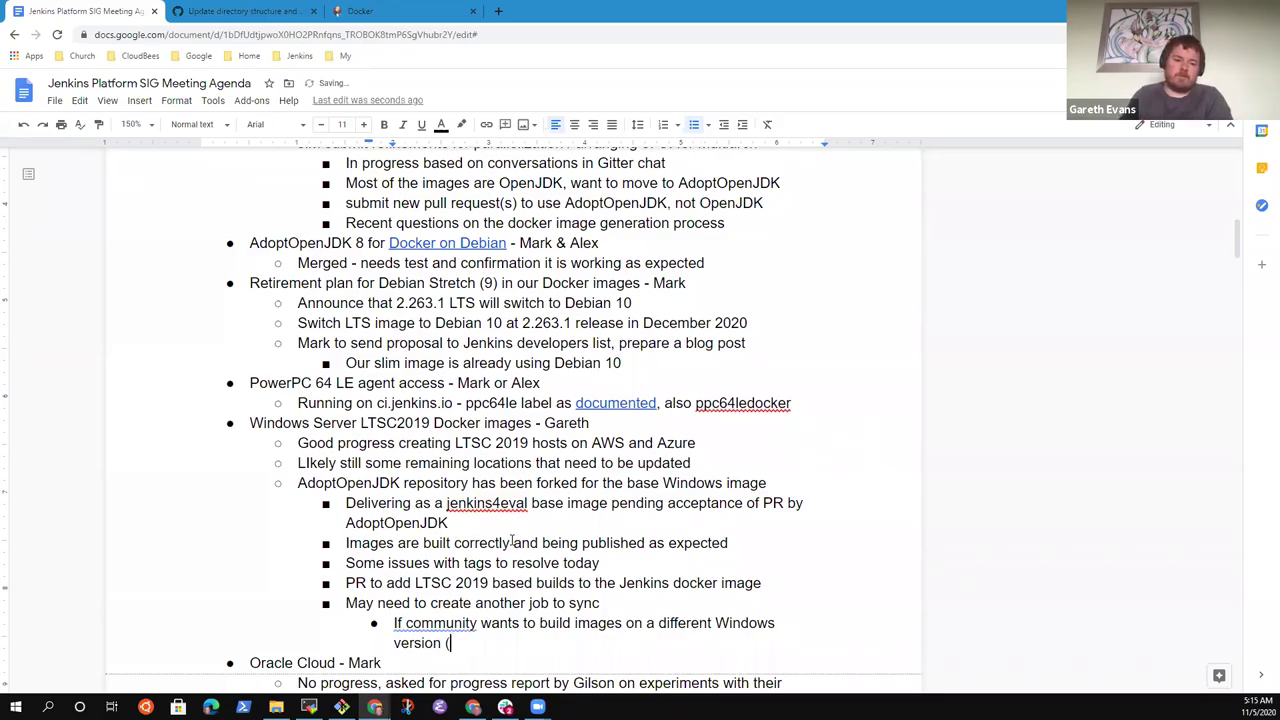
pyautogui.write('20')
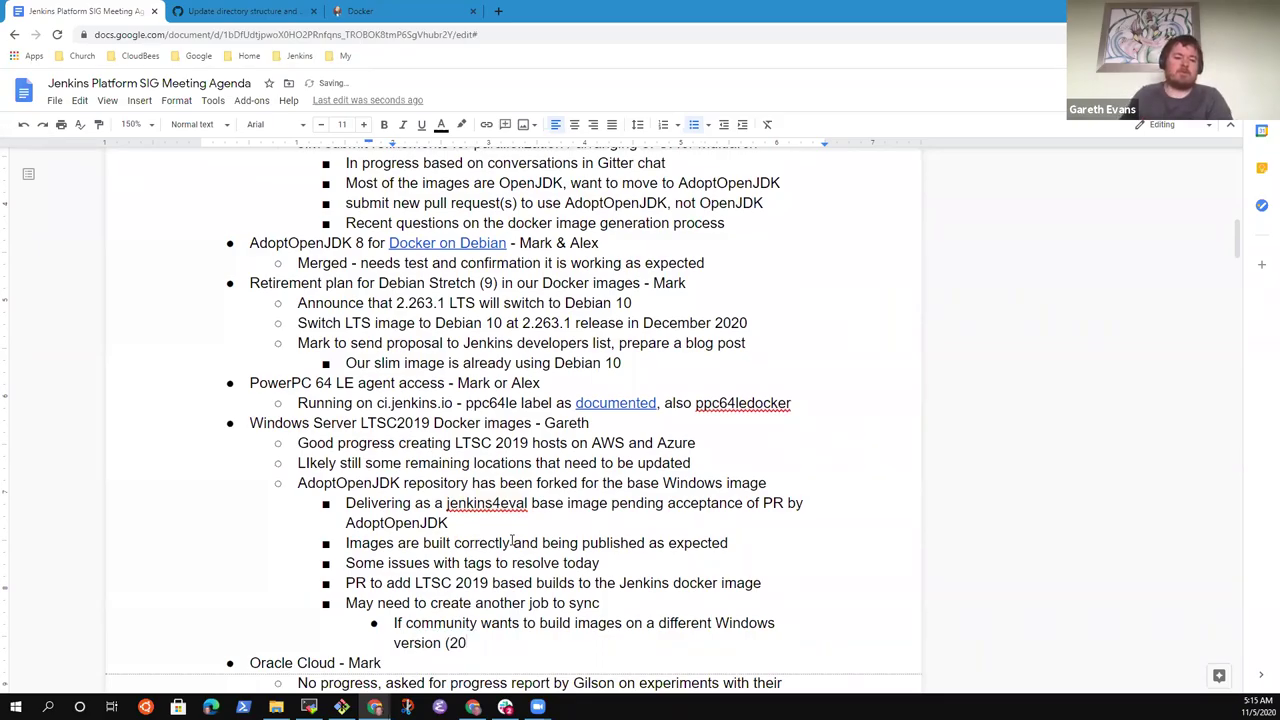
pyautogui.write('H2 o')
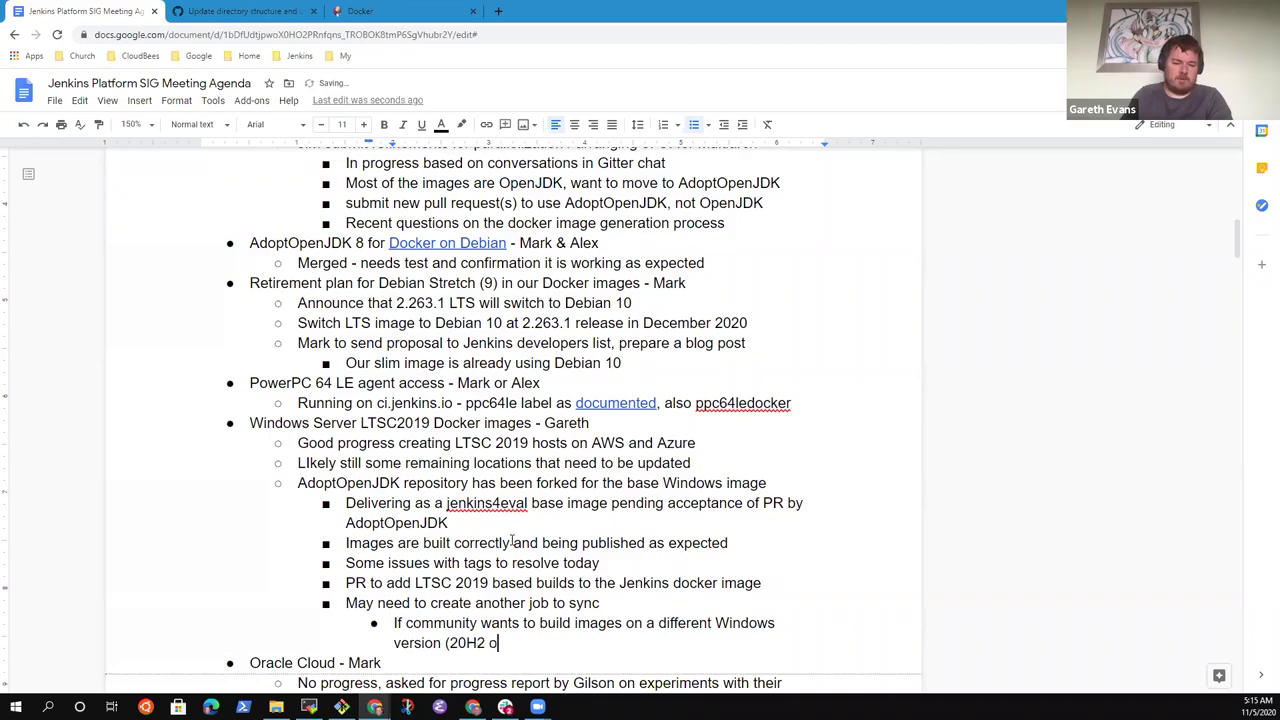
pyautogui.write('r 1909')
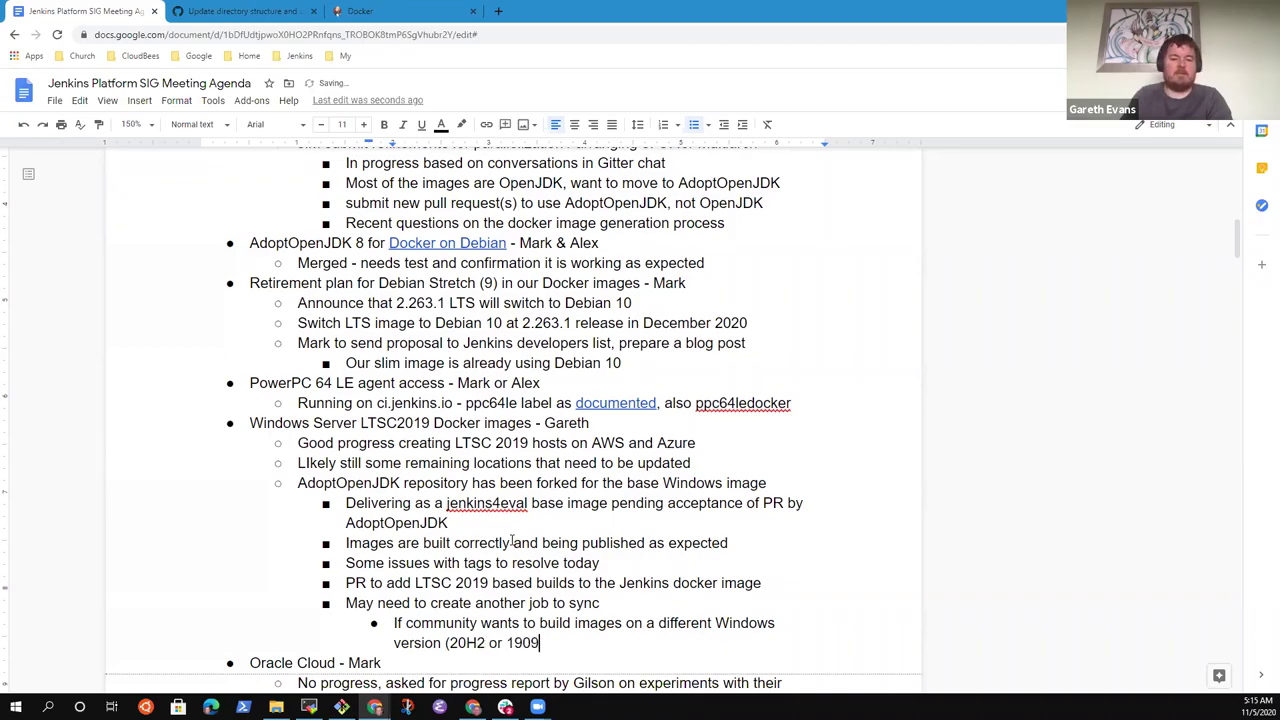
pyautogui.write(' or ...')
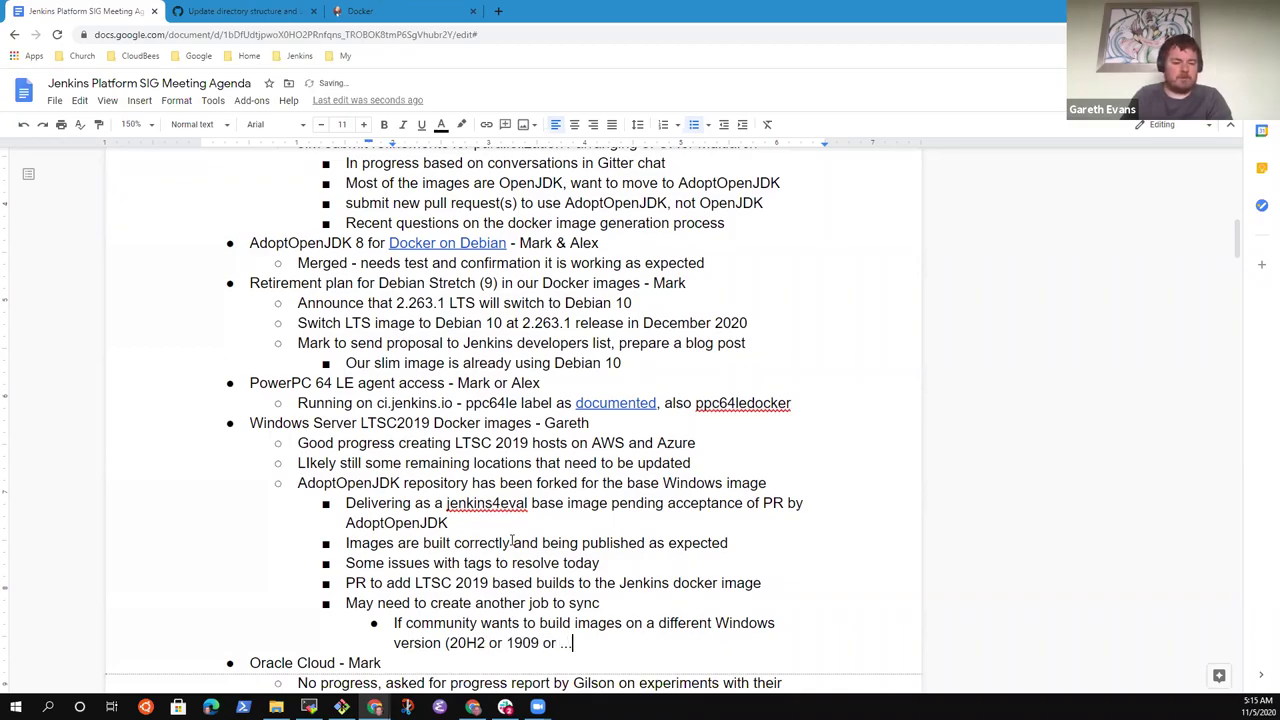
# - Close the parenthesis and finish the community images note with ", might be able to use dependabot to keep it up to date"
pyautogui.write('), m')
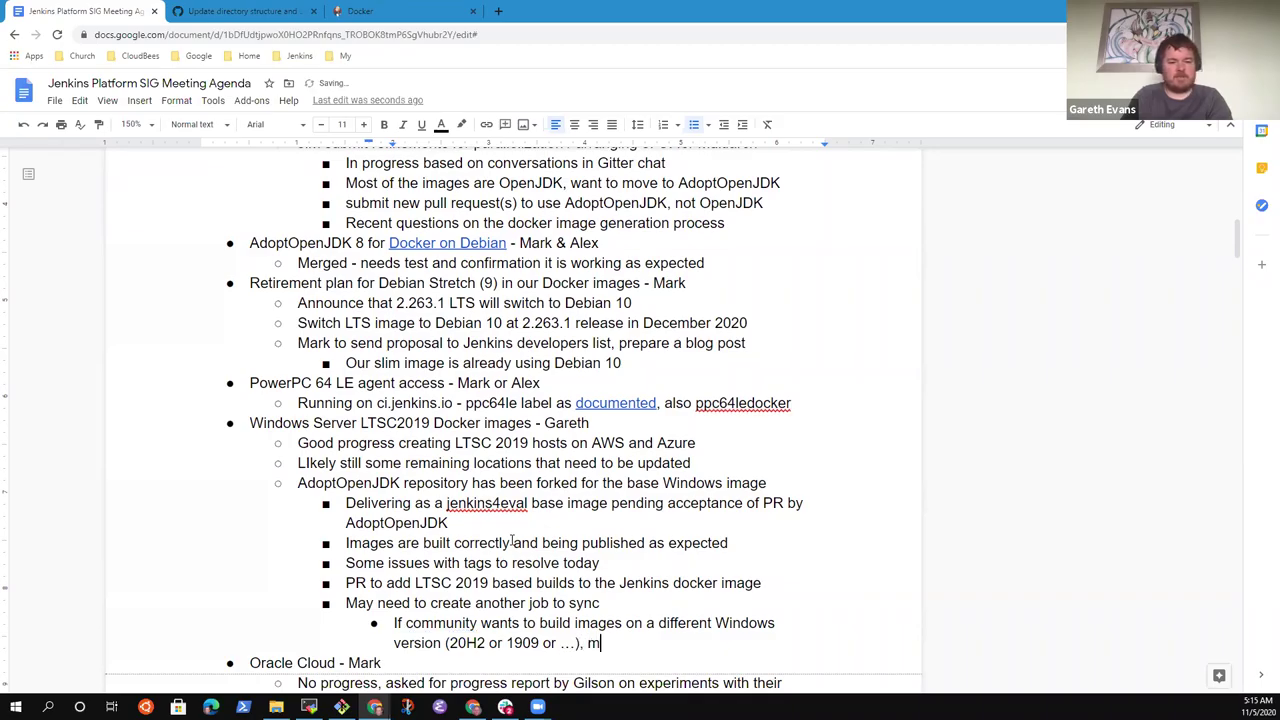
pyautogui.write('ight be able to ')
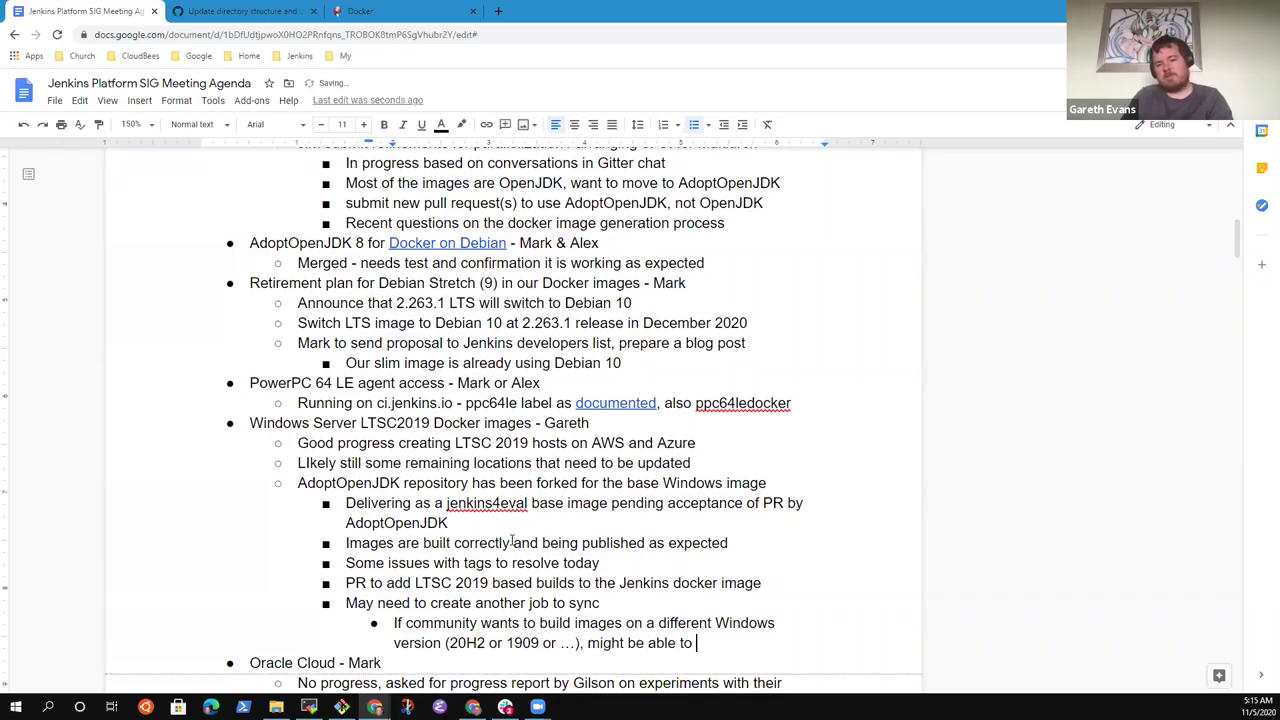
pyautogui.write('use dependa')
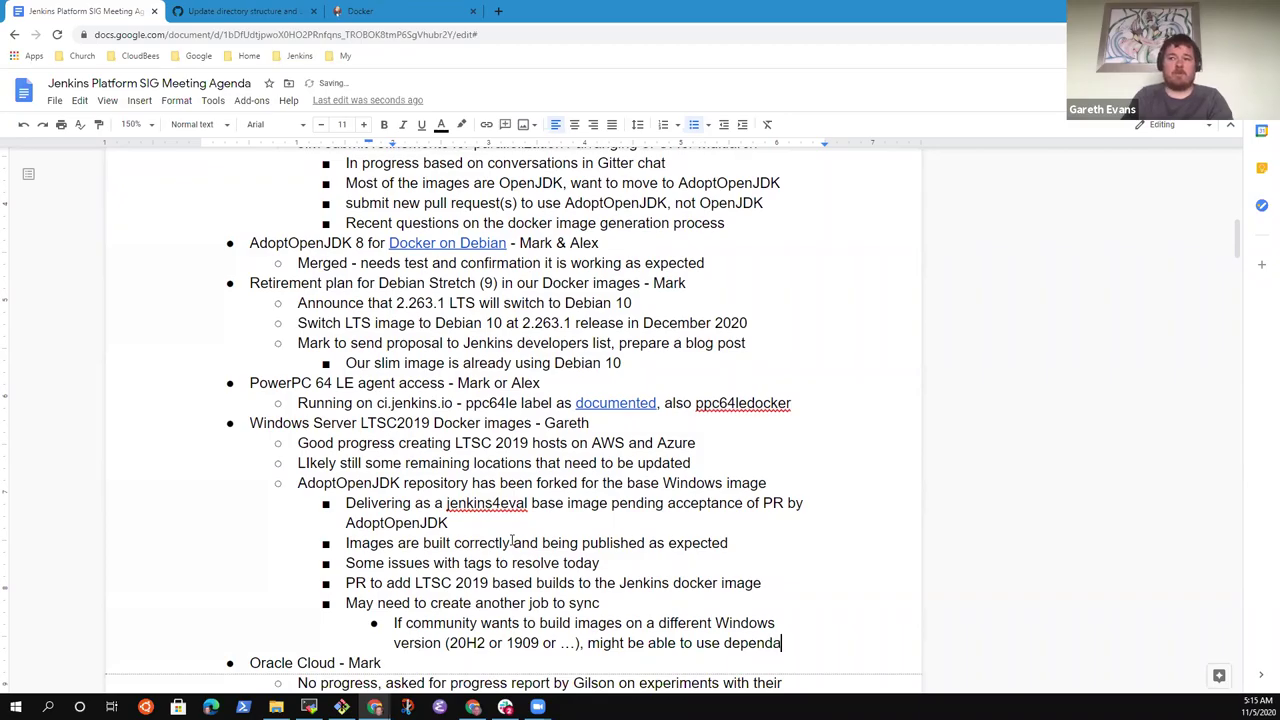
pyautogui.write('bot to keep in')
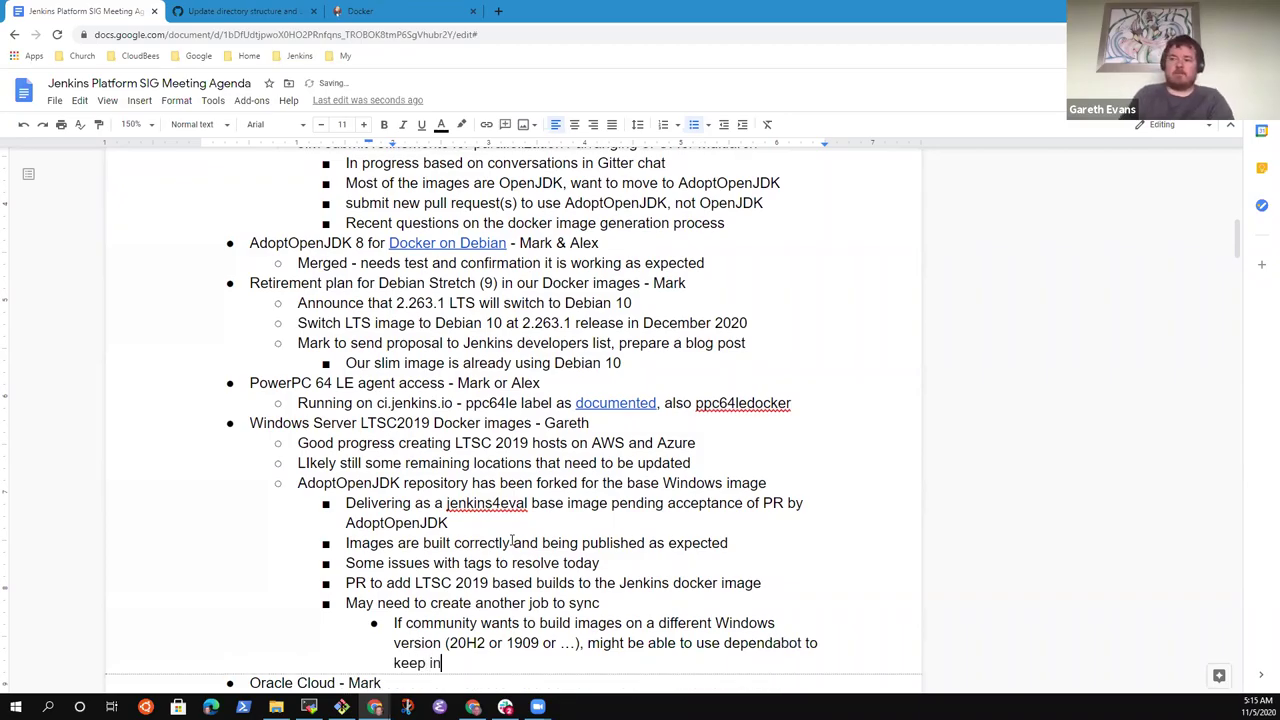
pyautogui.press('BackSpace')
pyautogui.write('t ')
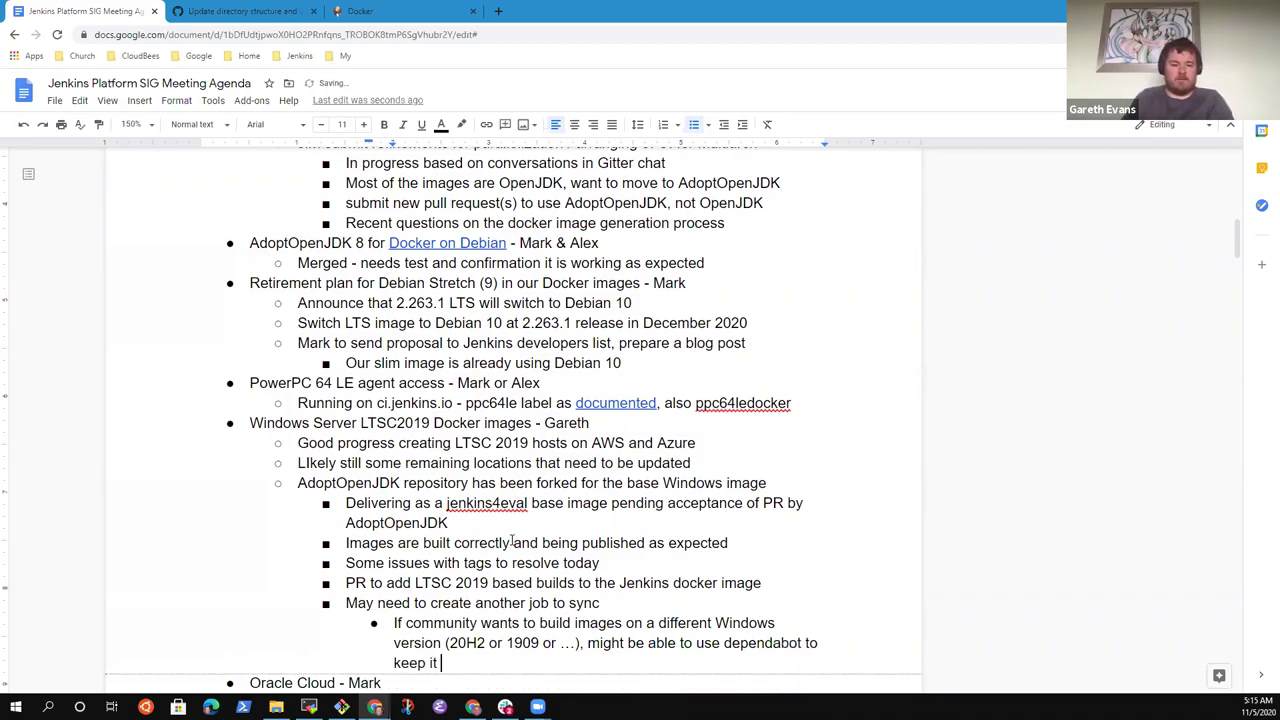
pyautogui.write('up to date')
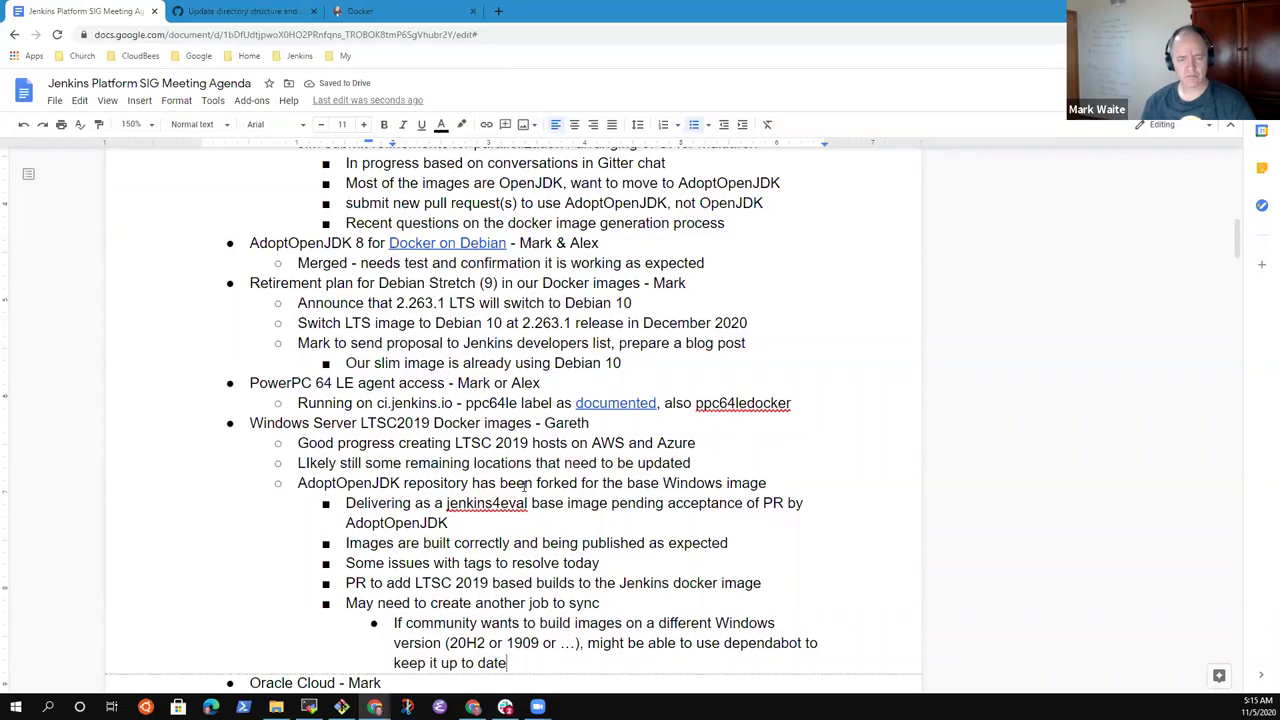
# - Add a second note at the same level, below the dependabot note, reading "Worth documenting and blogging about it"
pyautogui.scroll(-1, 560, 475)
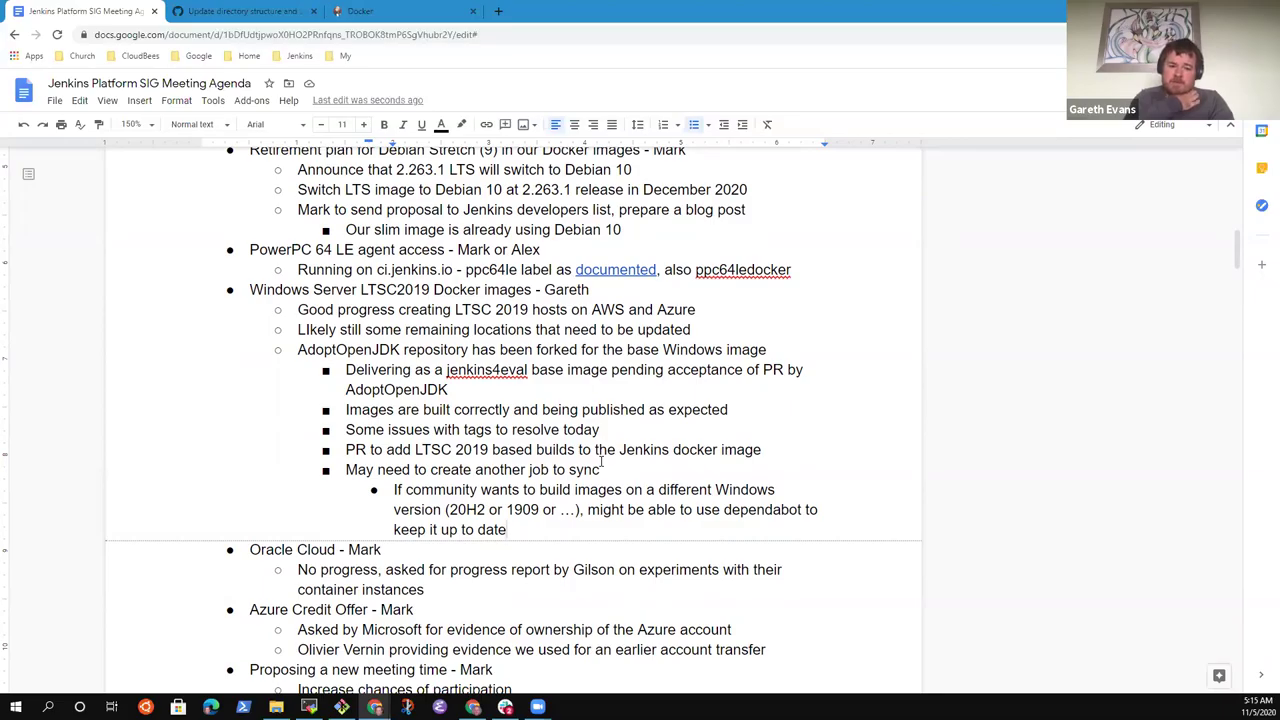
pyautogui.press('Return')
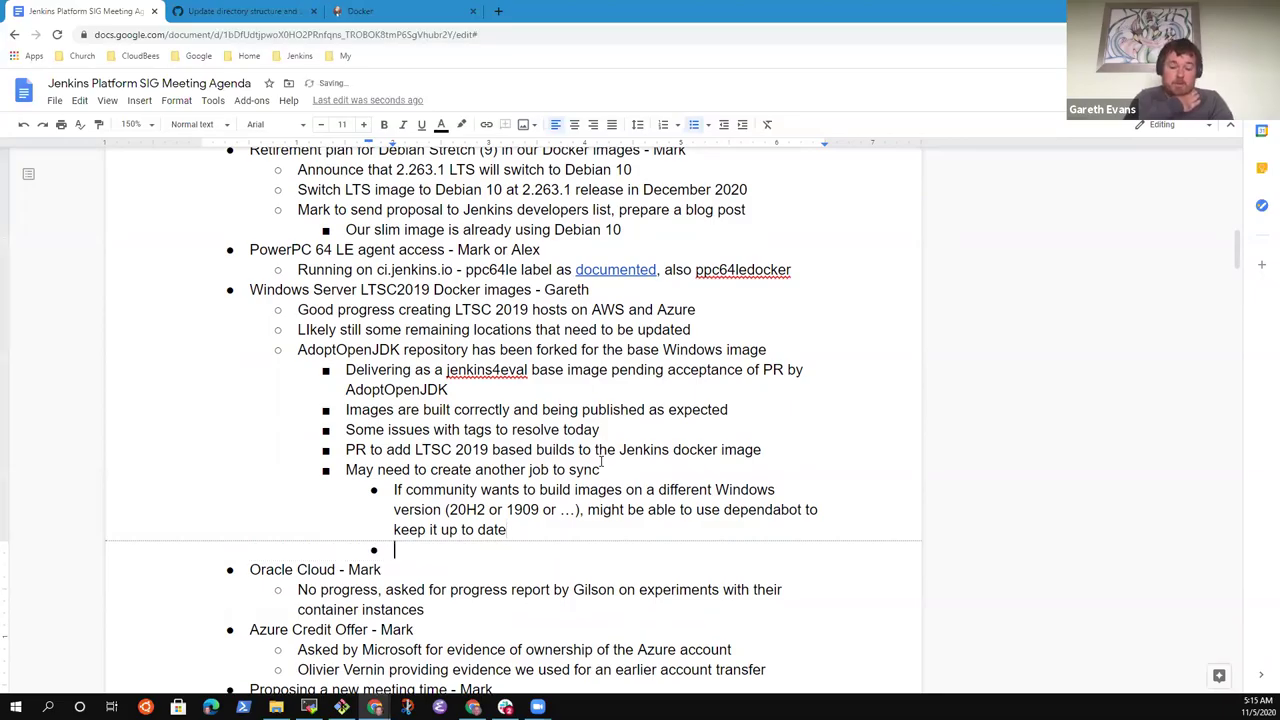
pyautogui.write('Wor')
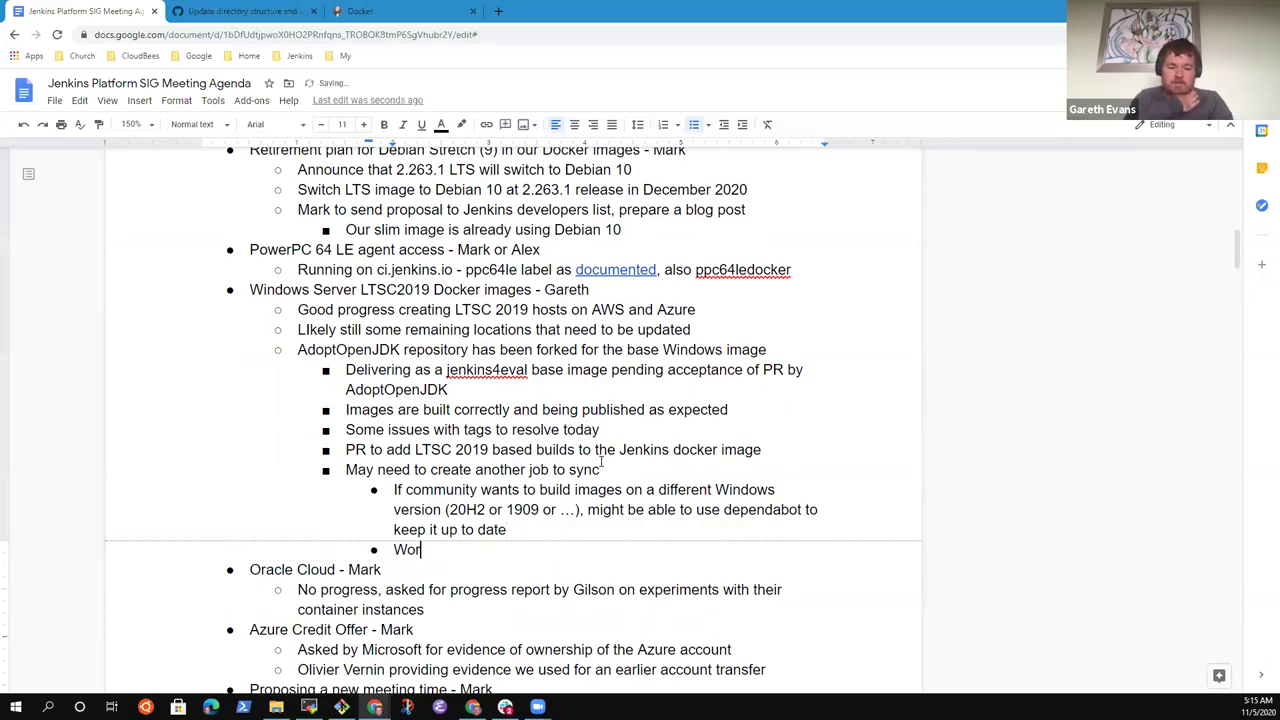
pyautogui.write('th documenting as a')
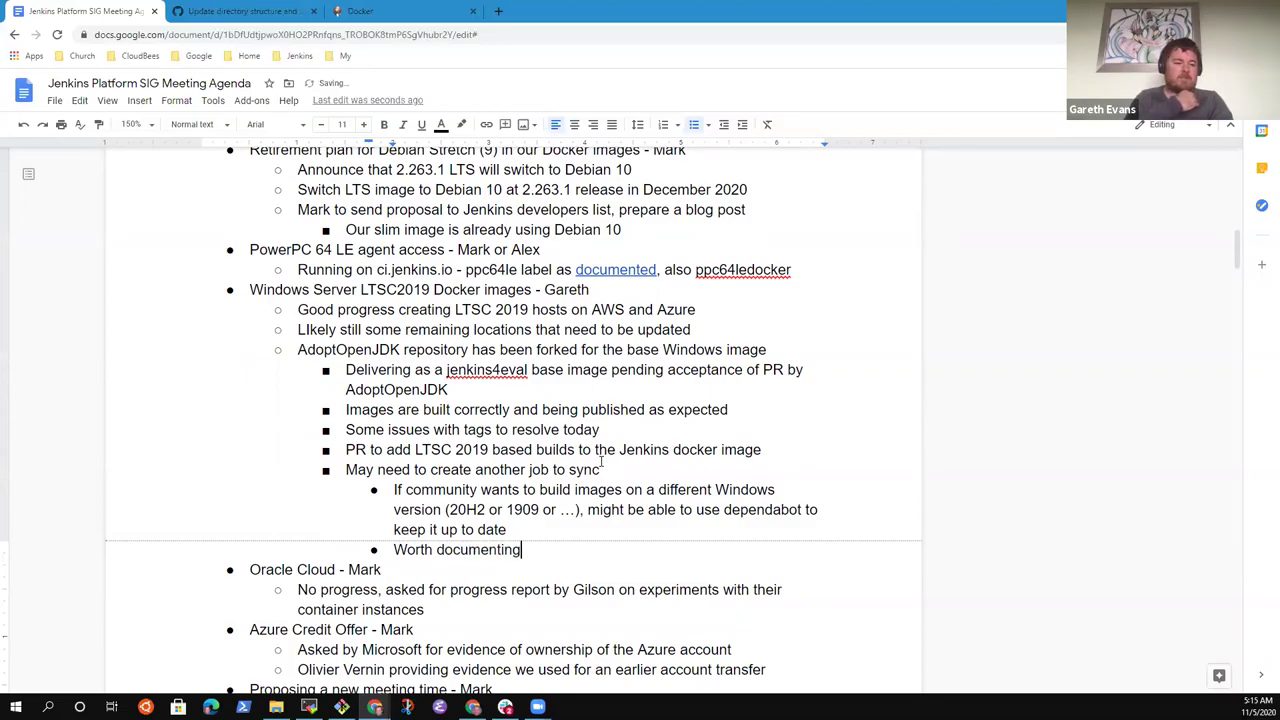
pyautogui.press('BackSpace')
pyautogui.press('BackSpace')
pyautogui.press('BackSpace')
pyautogui.write('nd blogging about ti')
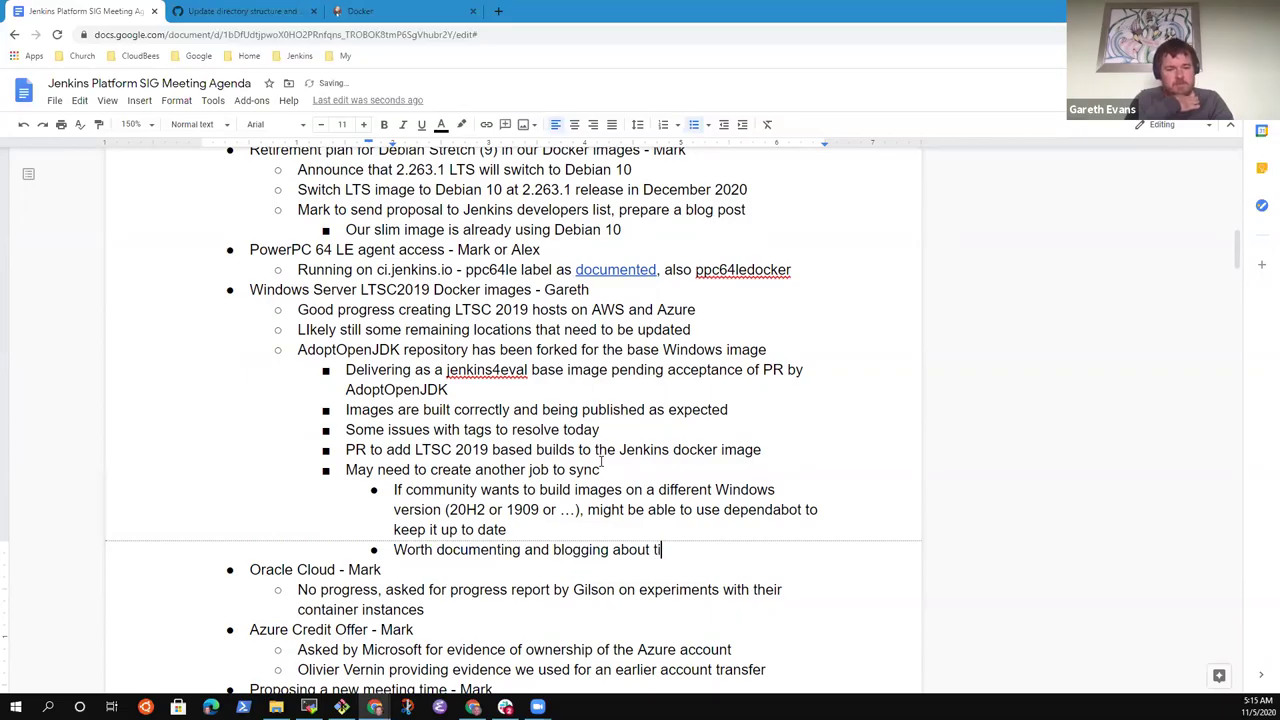
pyautogui.press('BackSpace')
pyautogui.press('BackSpace')
pyautogui.write('it')
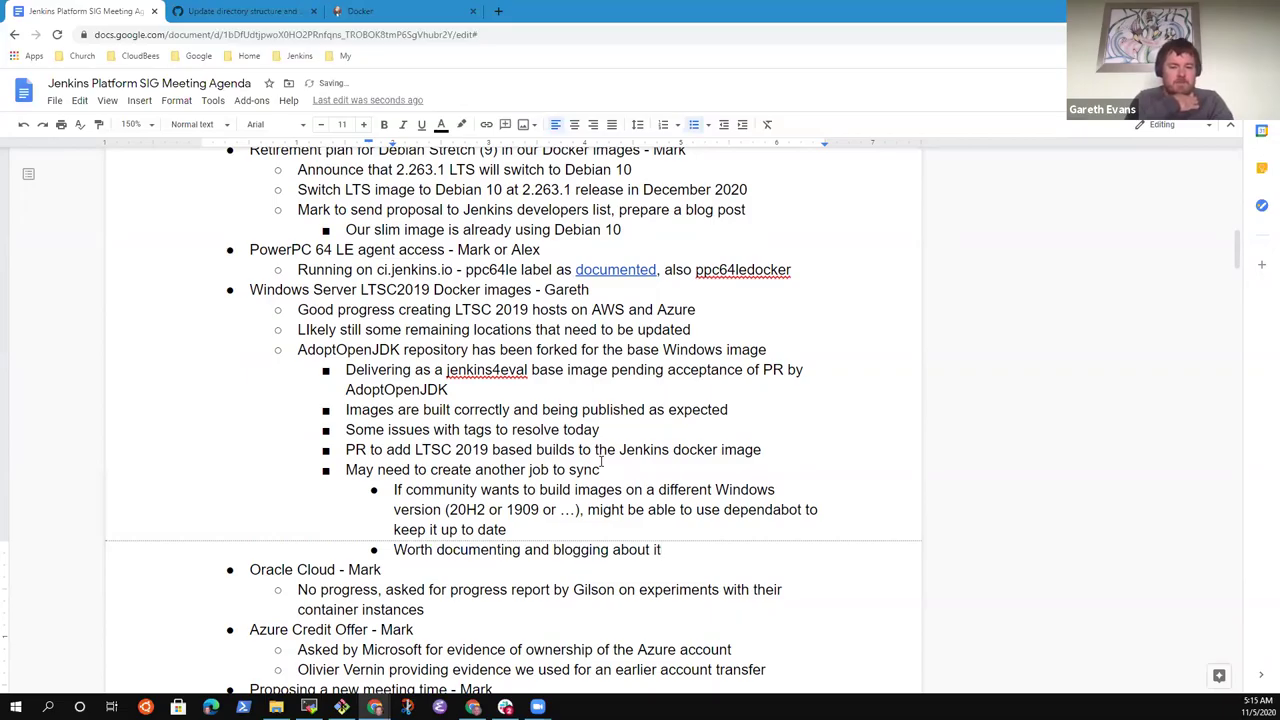
# - Extend the "Worth documenting and blogging about it" note with ", may not be ready to officially support it but"
pyautogui.write(', may not be ready to offi')
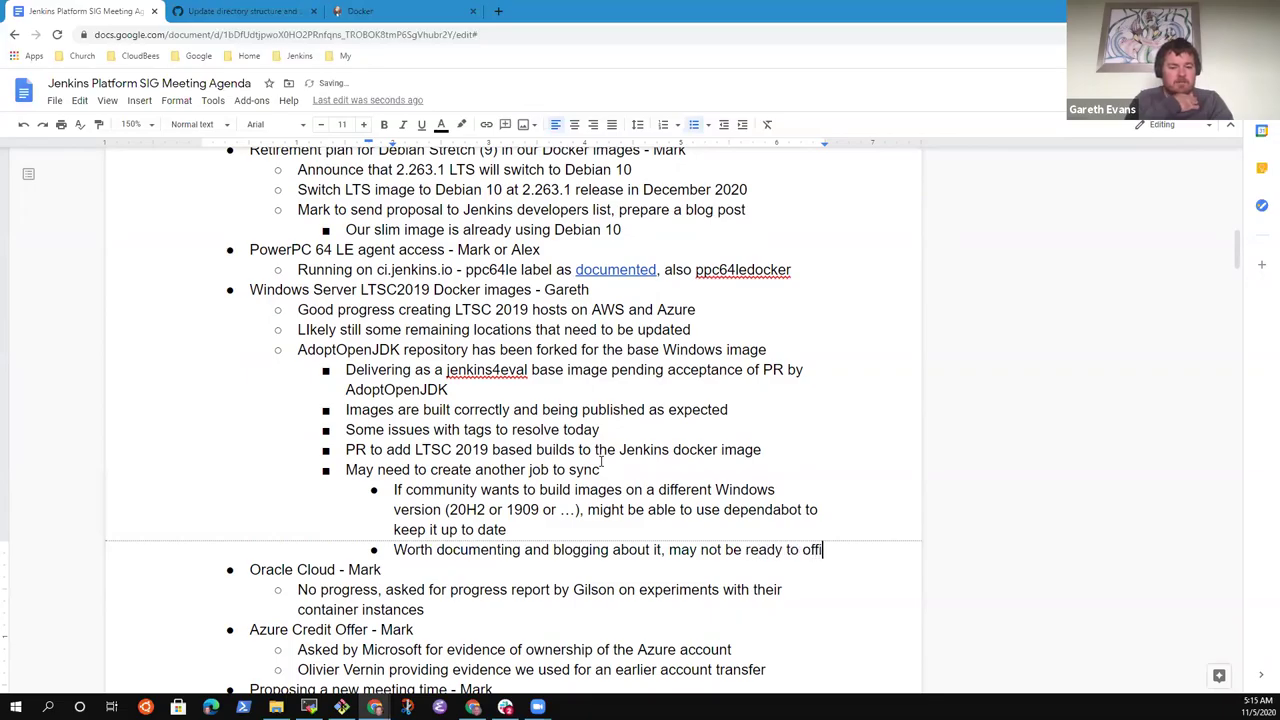
pyautogui.write('cially support ')
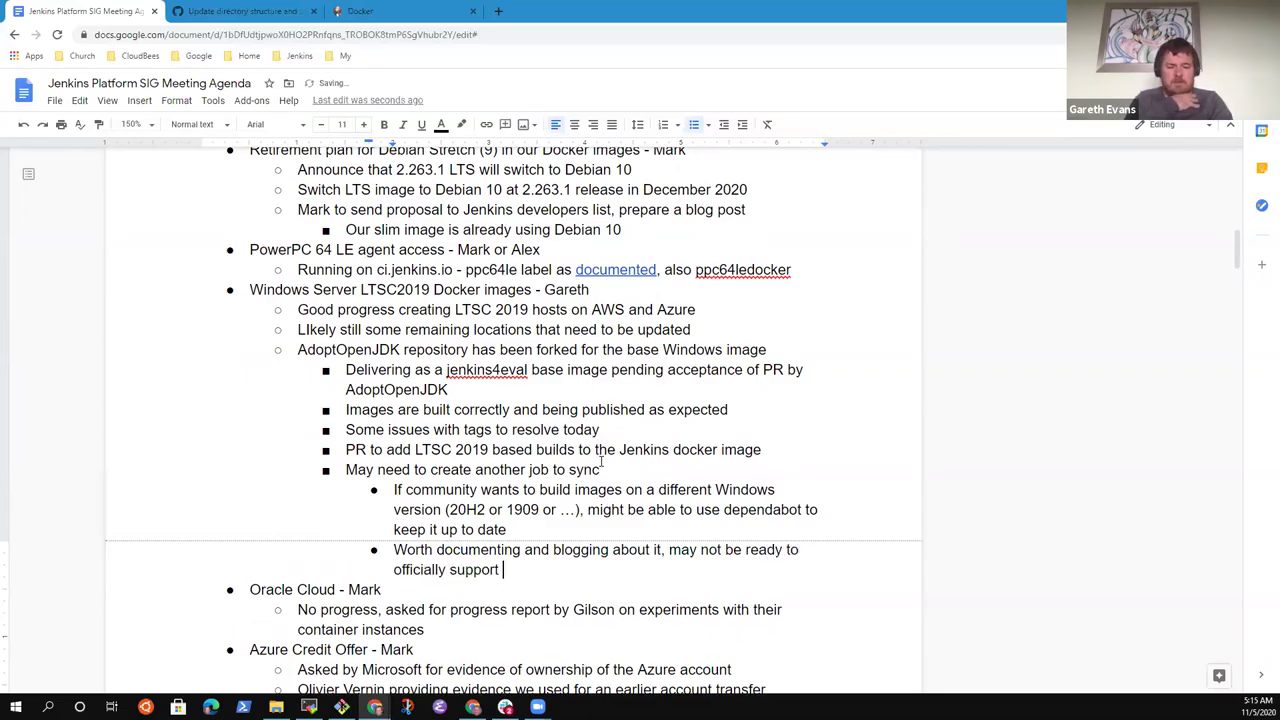
pyautogui.write('it but')
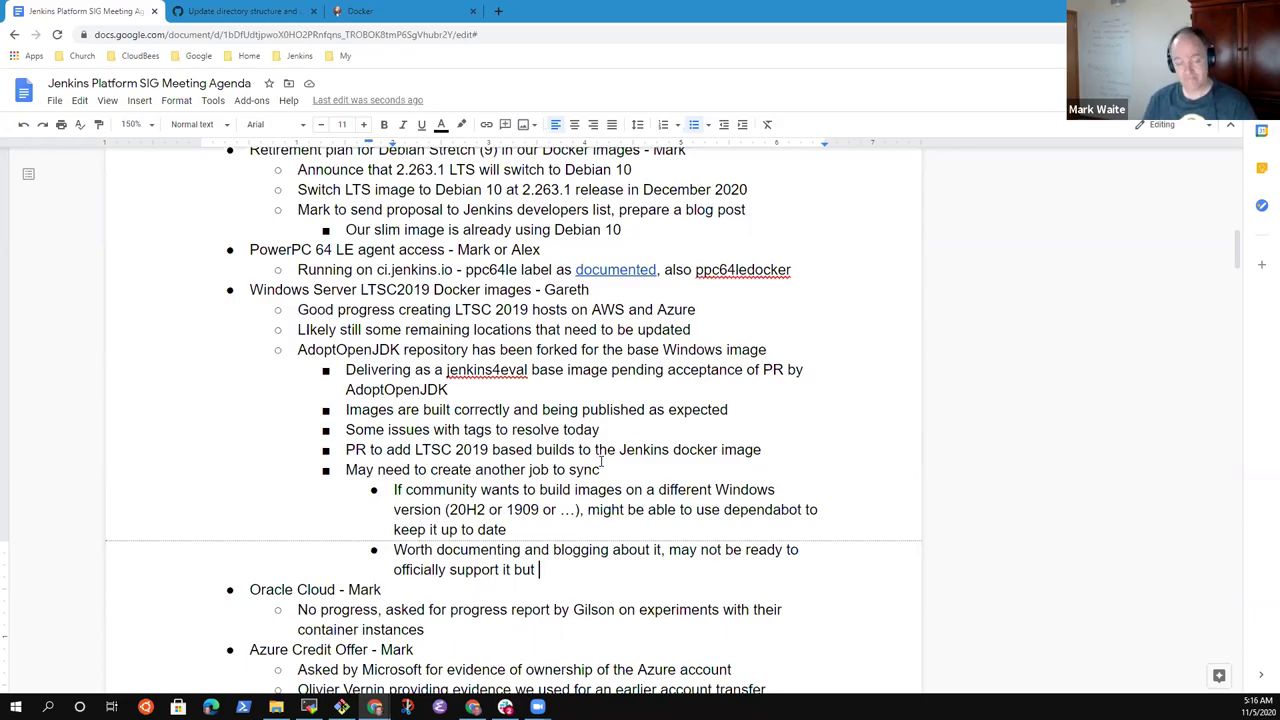
# - Finish the documenting and blogging note with "would allow others to have their own images with help from Dependabot"
pyautogui.write('w')
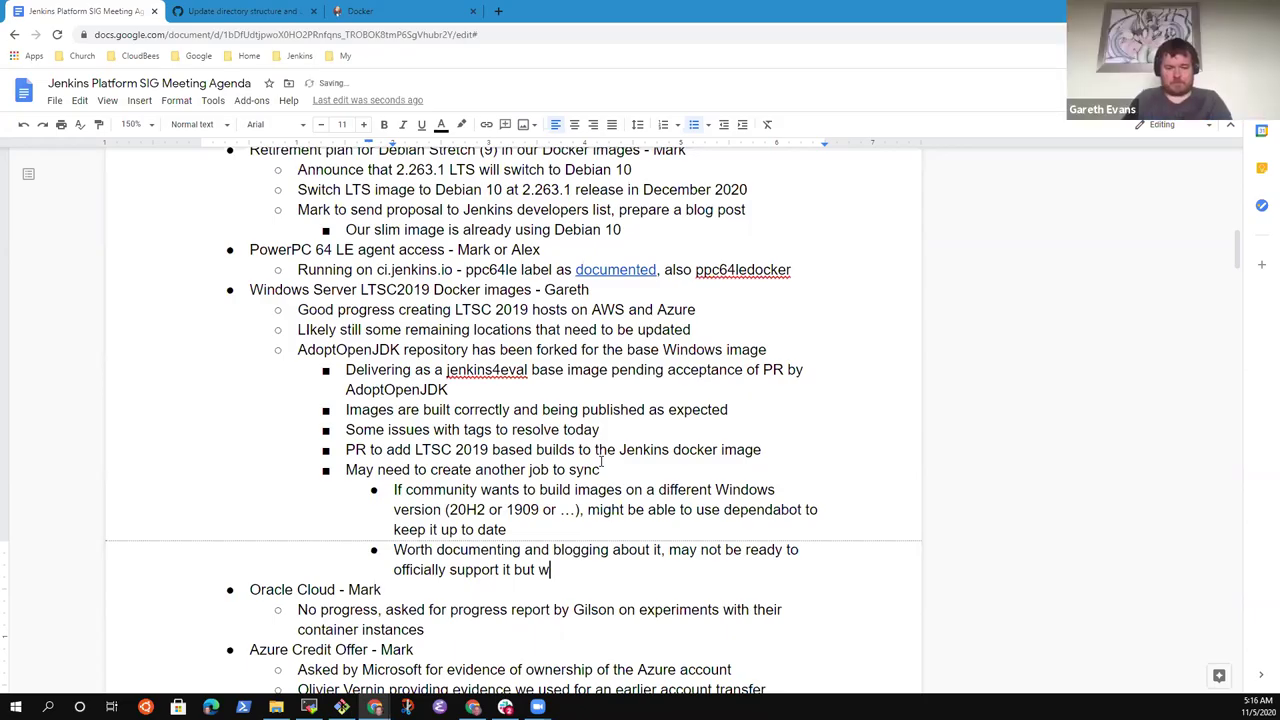
pyautogui.write('ould allow o')
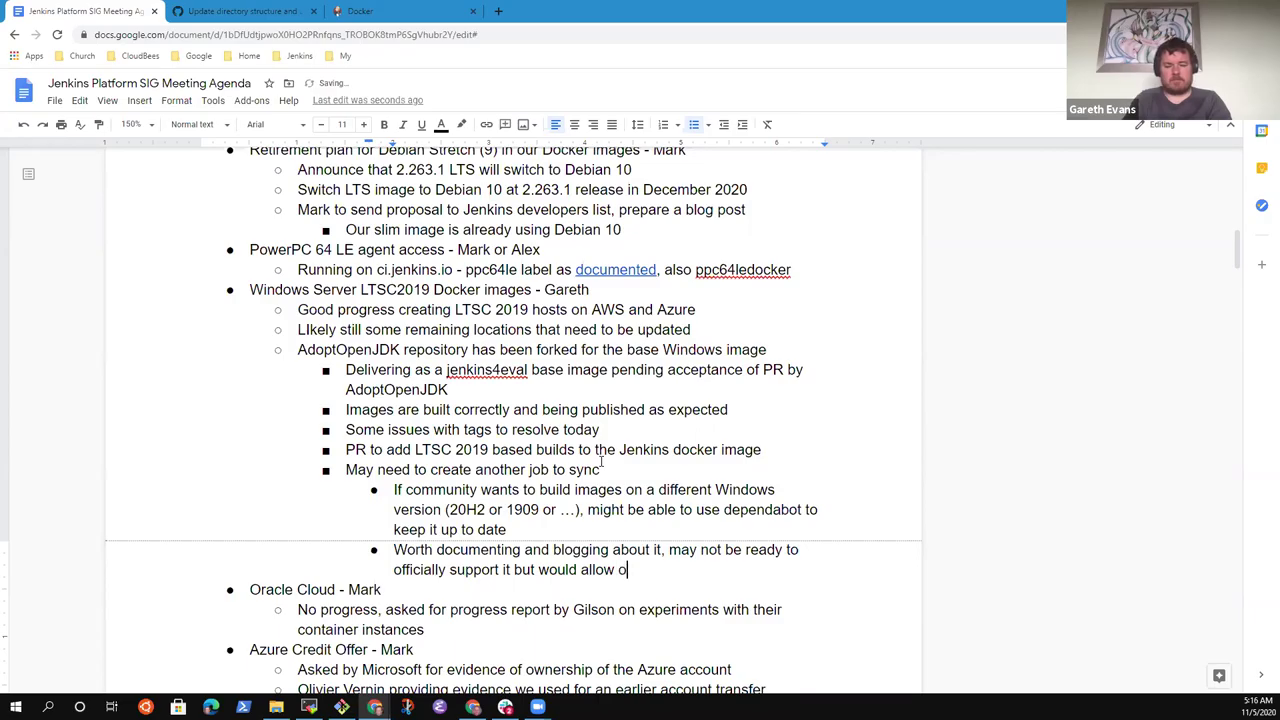
pyautogui.write('thers to have their ')
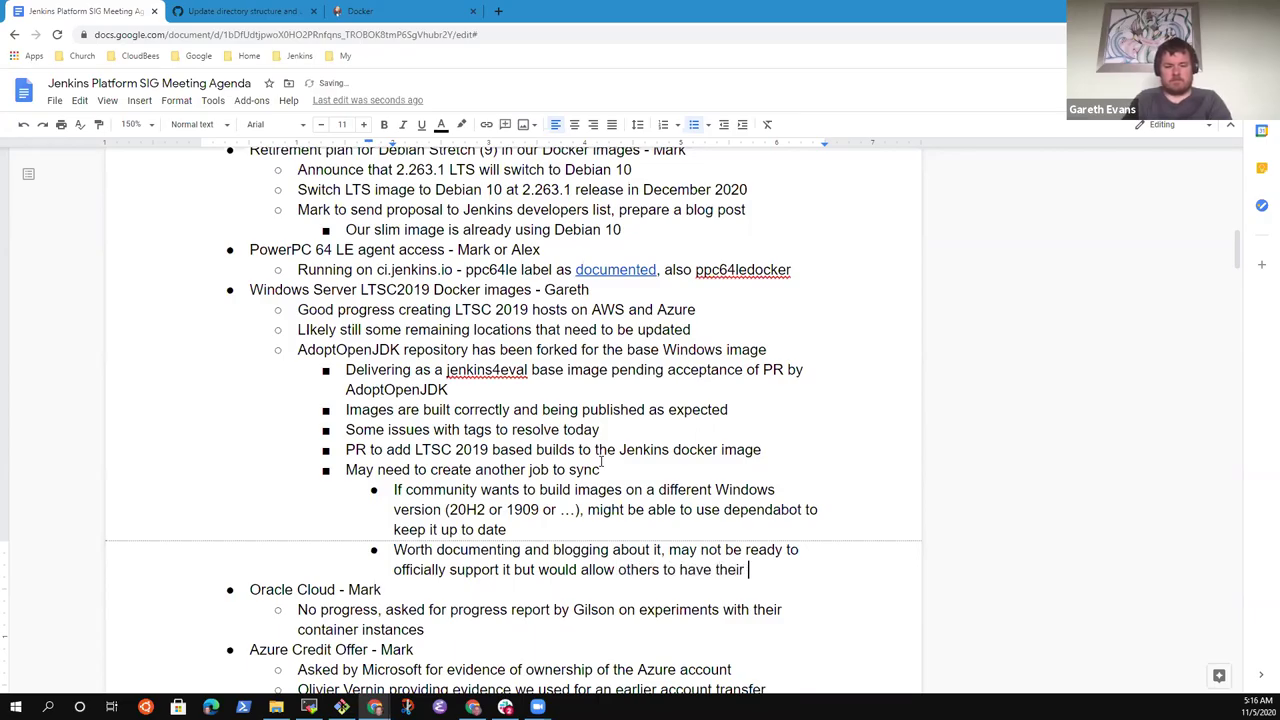
pyautogui.write('own images t')
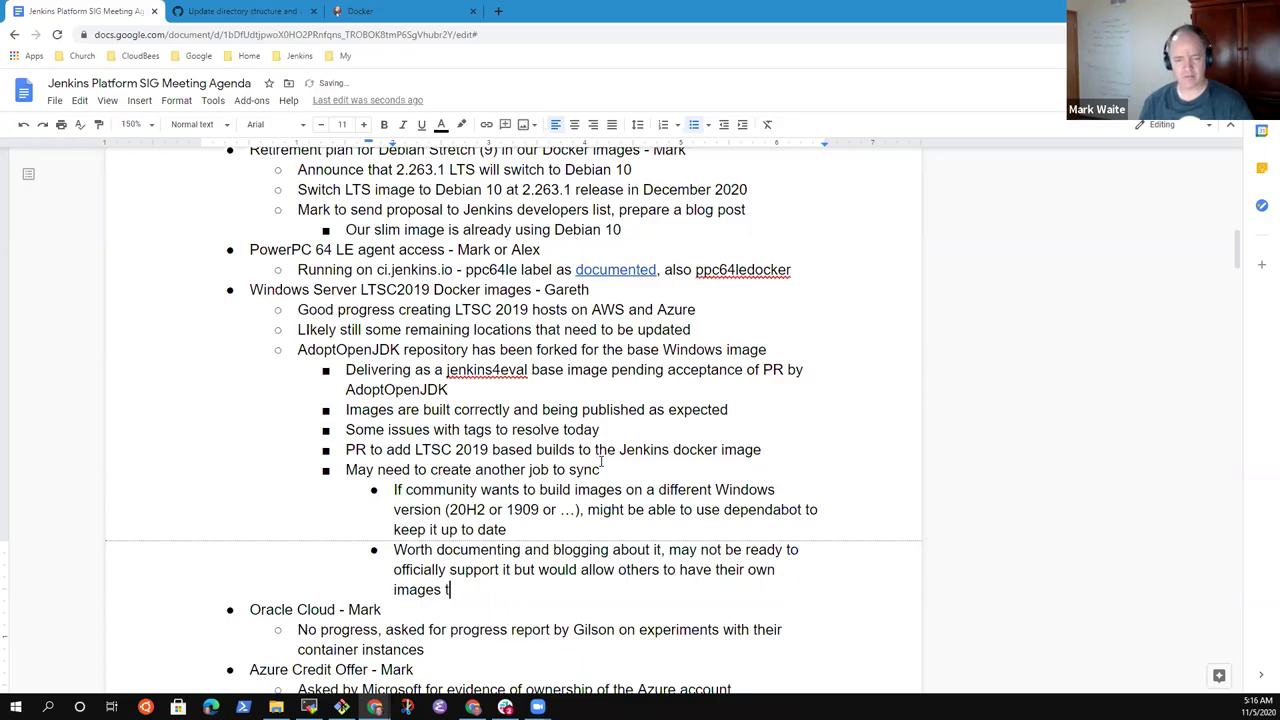
pyautogui.press('BackSpace')
pyautogui.write('with help')
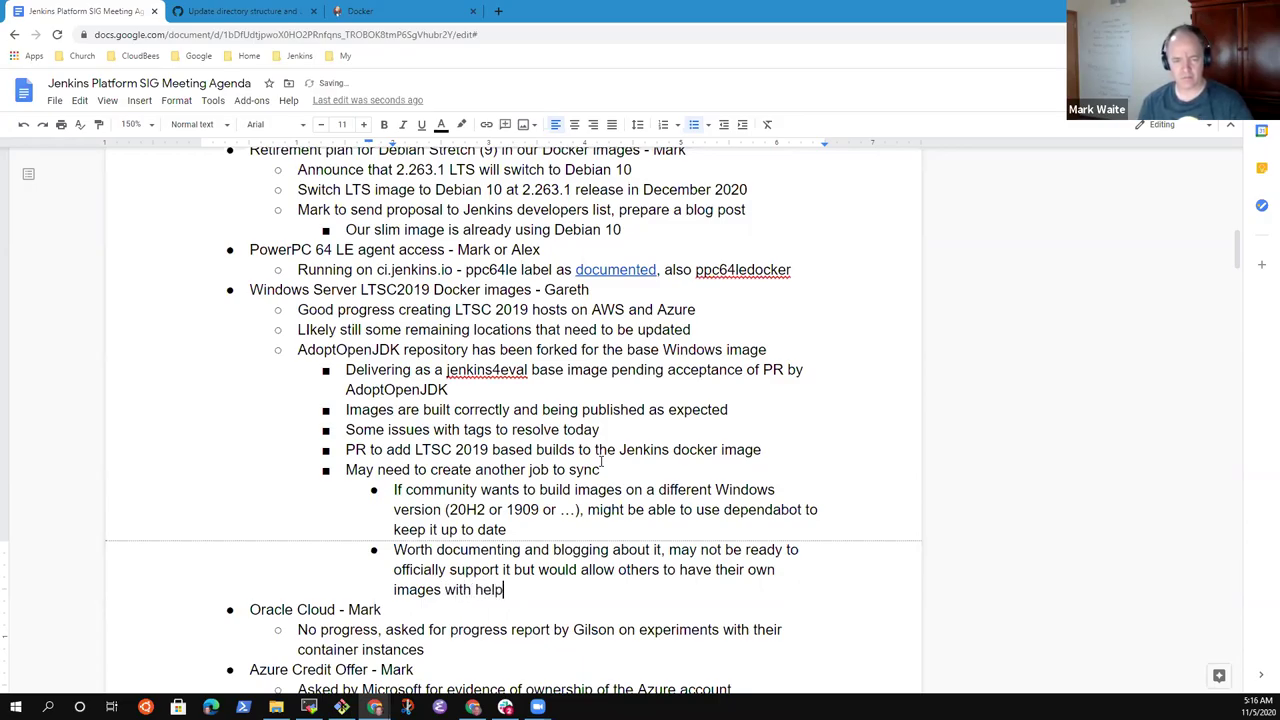
pyautogui.write(' from Depend')
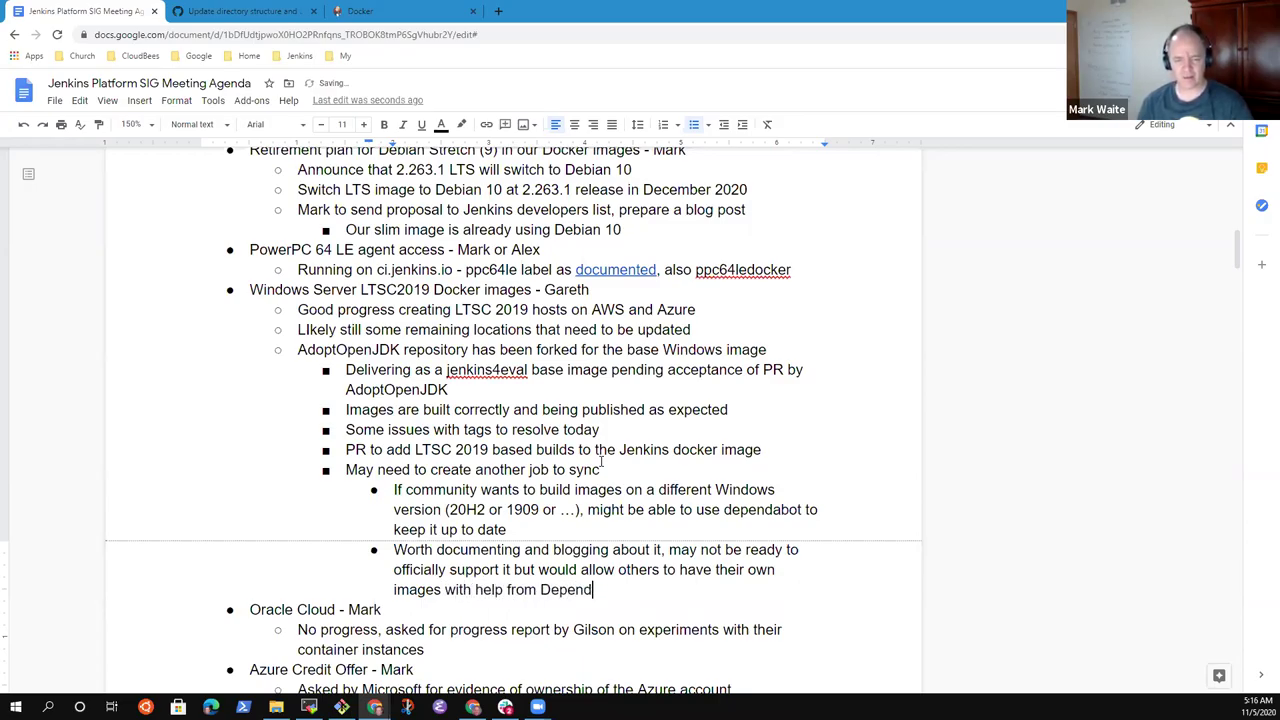
pyautogui.write('abot')
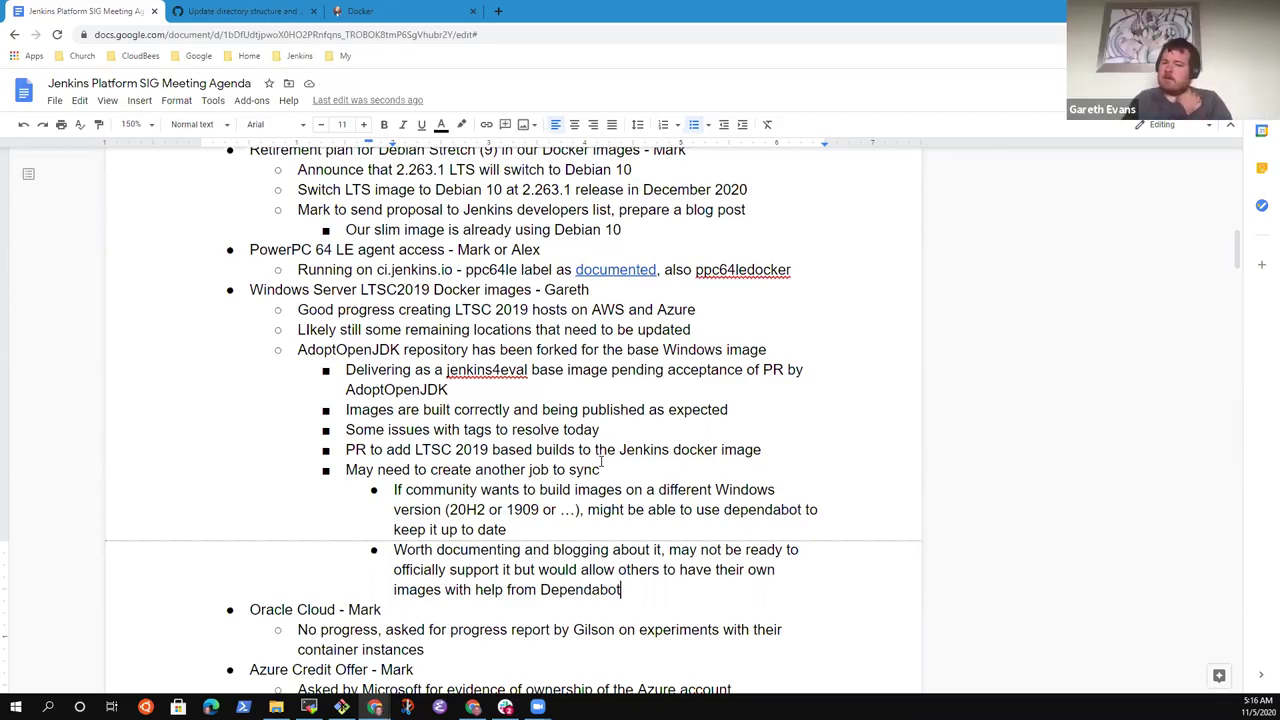
# - Add a note one level up, below the documenting and blogging note, reading "Will provide a link to the Docker image PR"
pyautogui.press('Return')
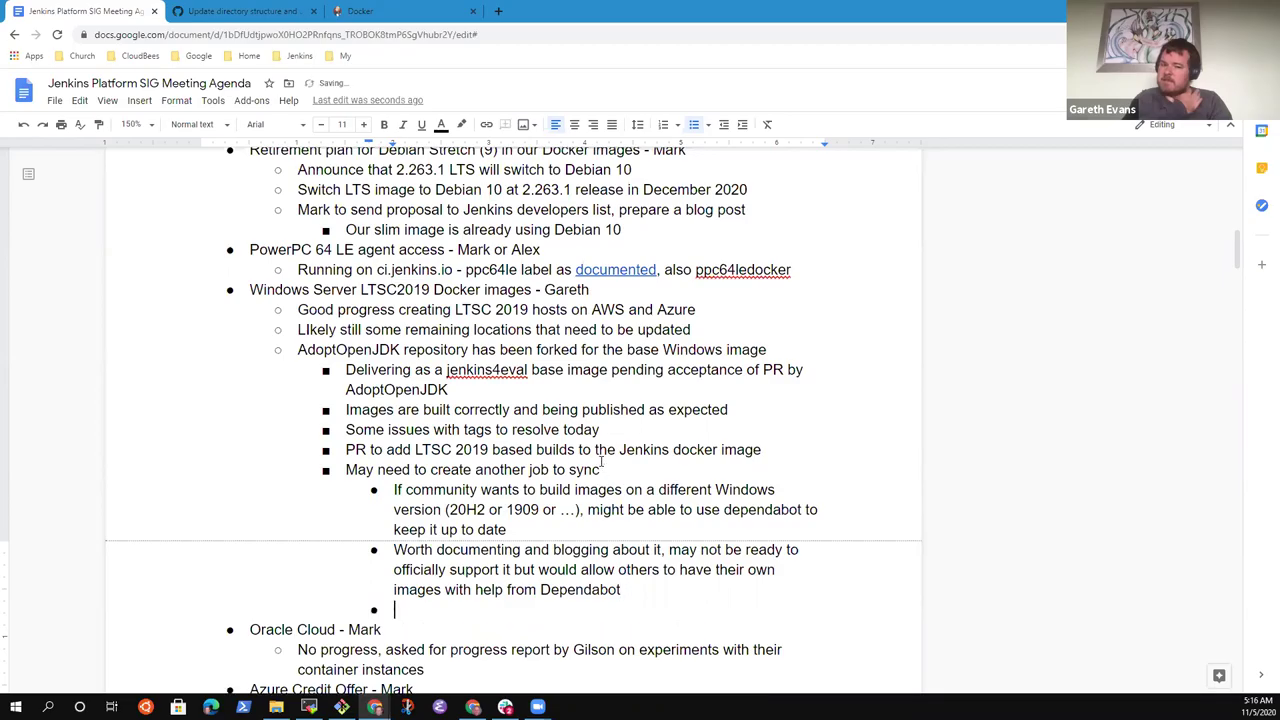
pyautogui.hotkey('shift', 'Tab')
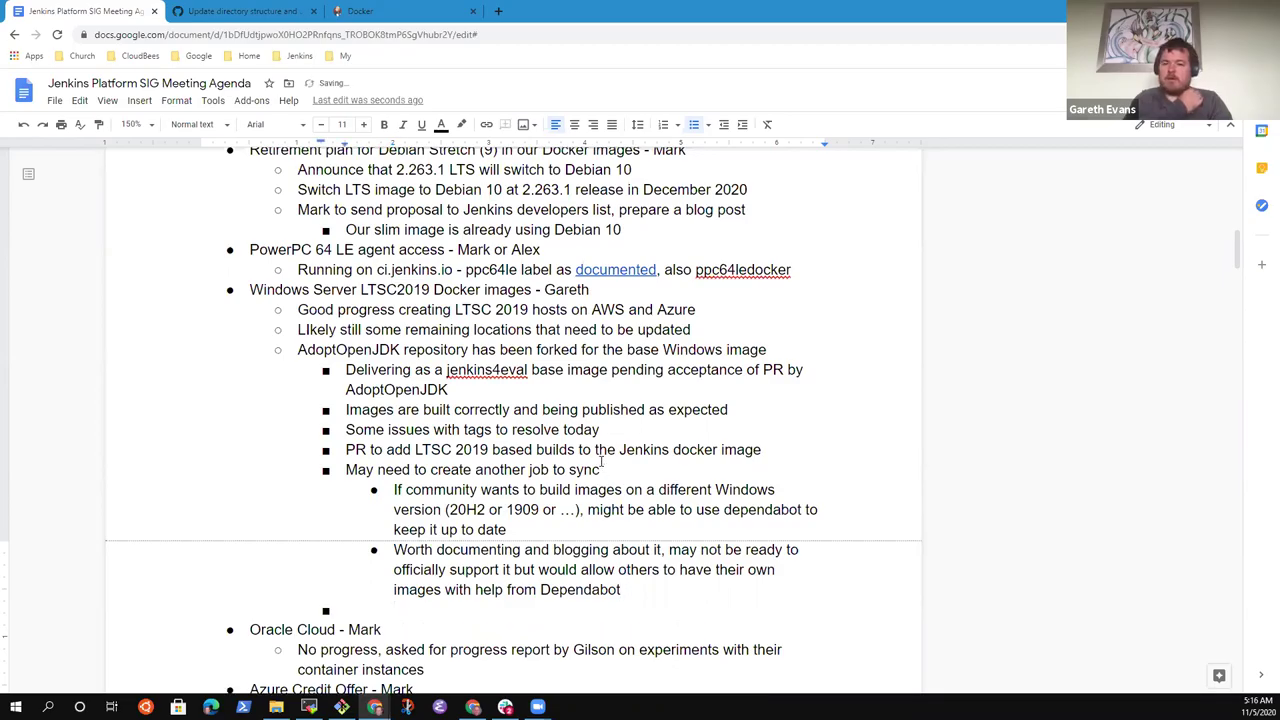
pyautogui.write('Will')
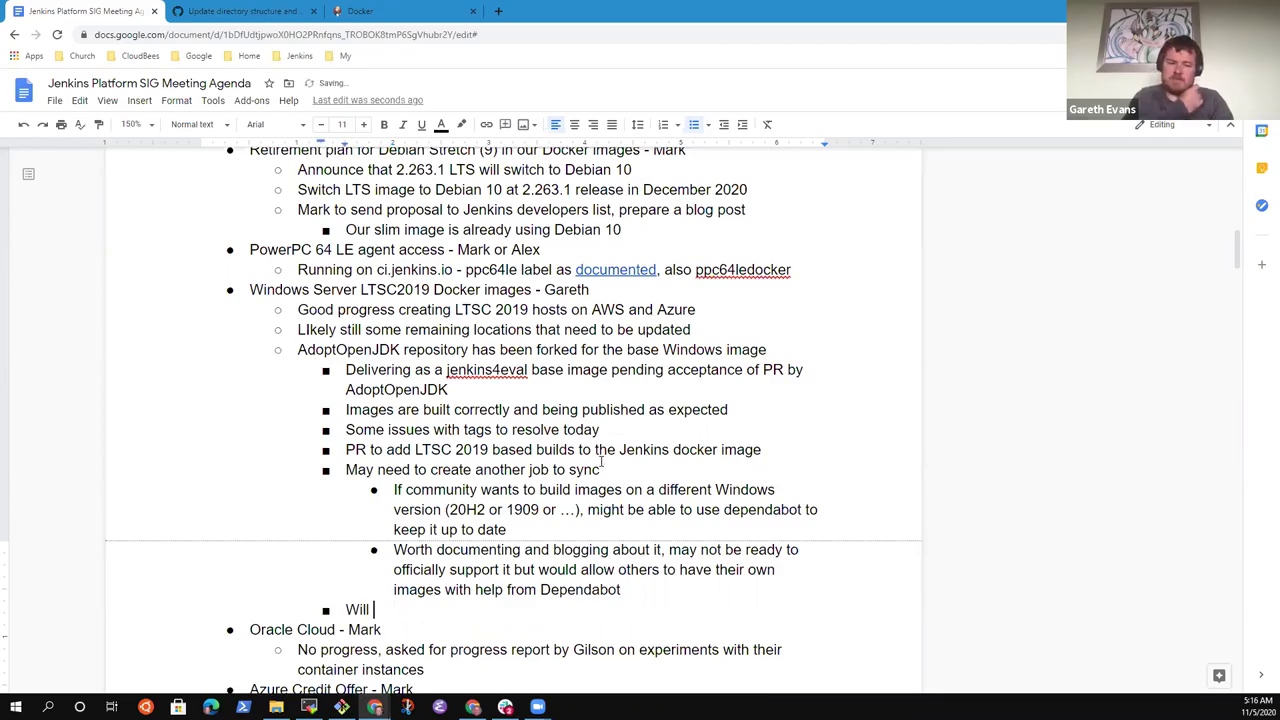
pyautogui.hotkey('ctrl', 'BackSpace')
pyautogui.write('Wi')
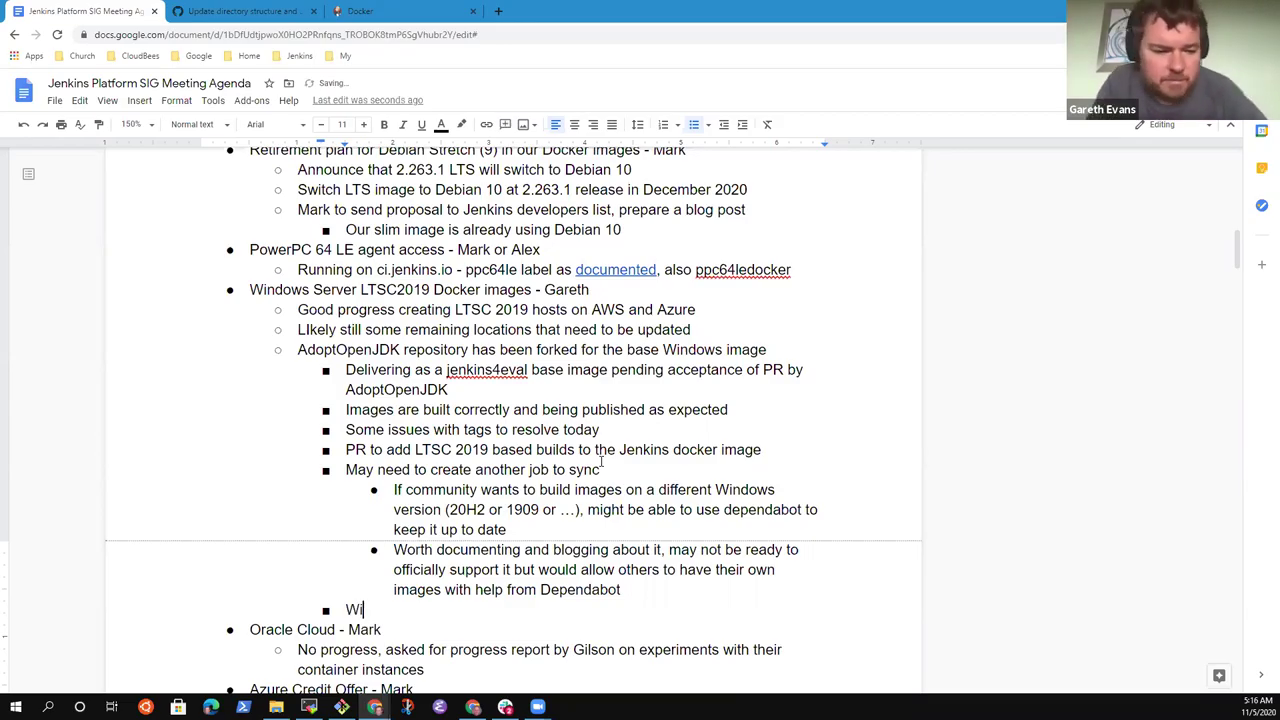
pyautogui.write('ll provide a li')
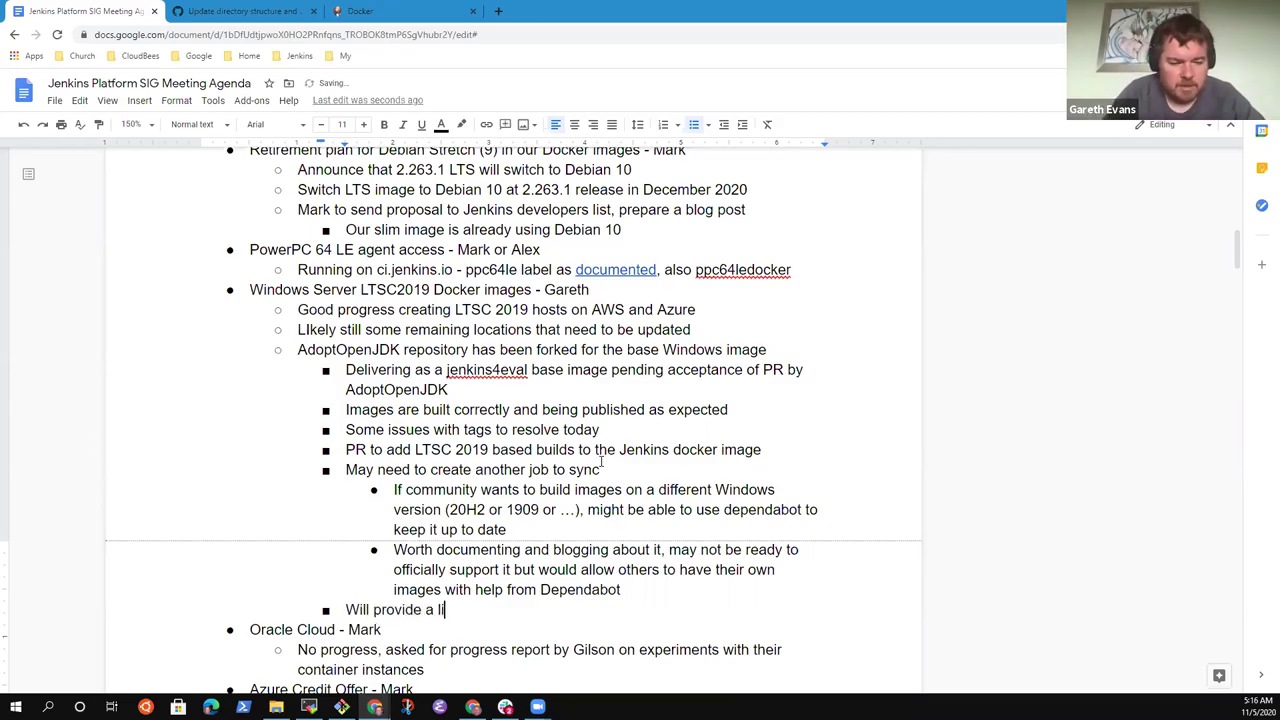
pyautogui.write('nk to the Dock')
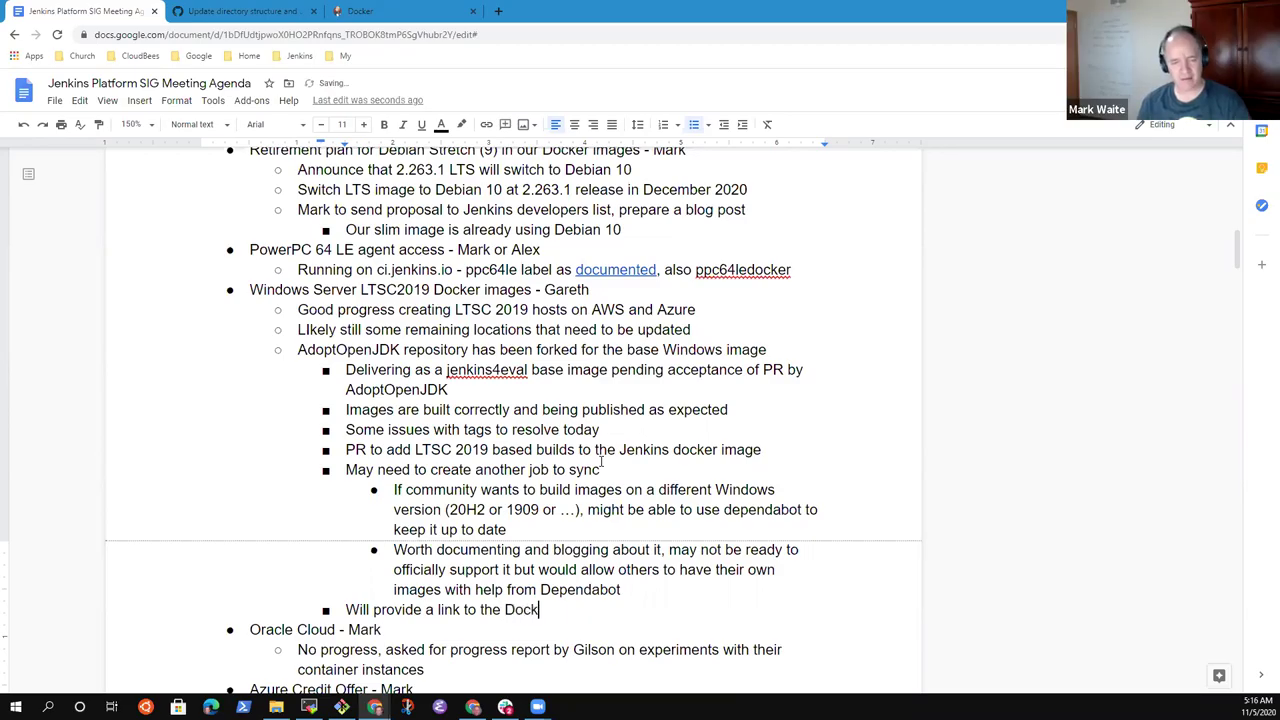
pyautogui.write('er image OPR')
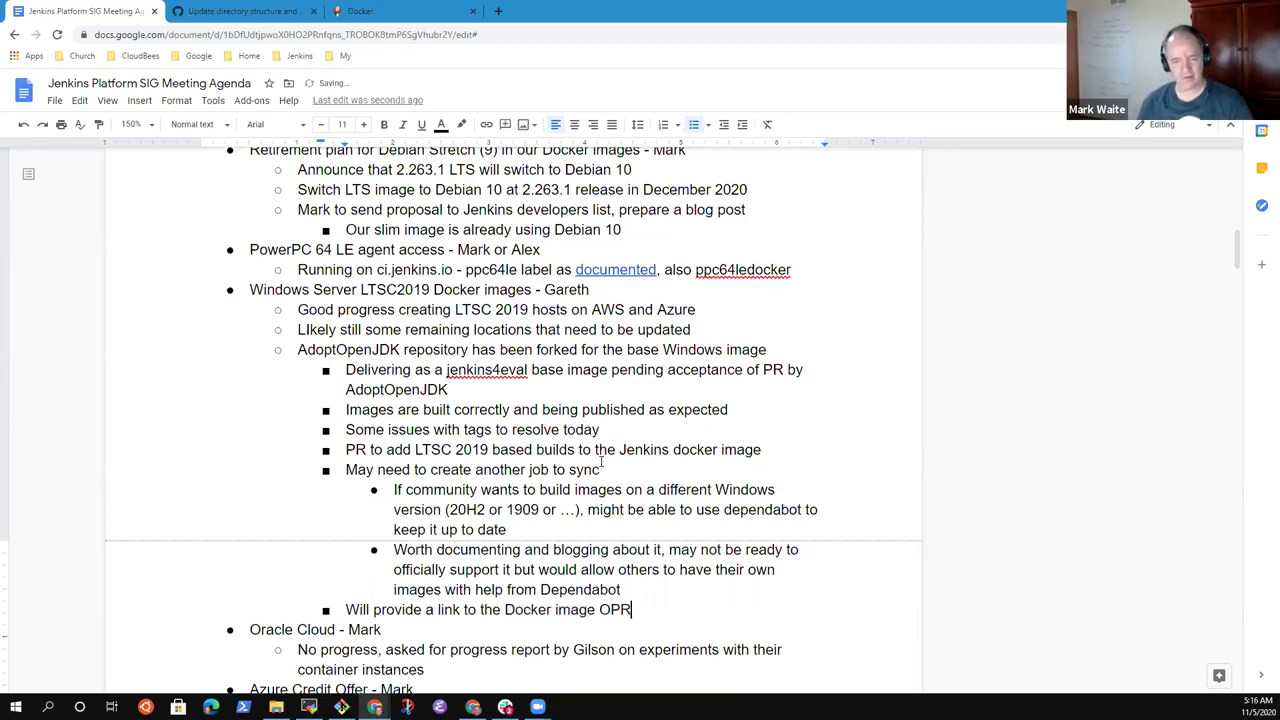
pyautogui.press('BackSpace')
pyautogui.press('BackSpace')
pyautogui.press('BackSpace')
pyautogui.press('BackSpace')
pyautogui.write('P')
pyautogui.press('BackSpace')
pyautogui.write('PR')
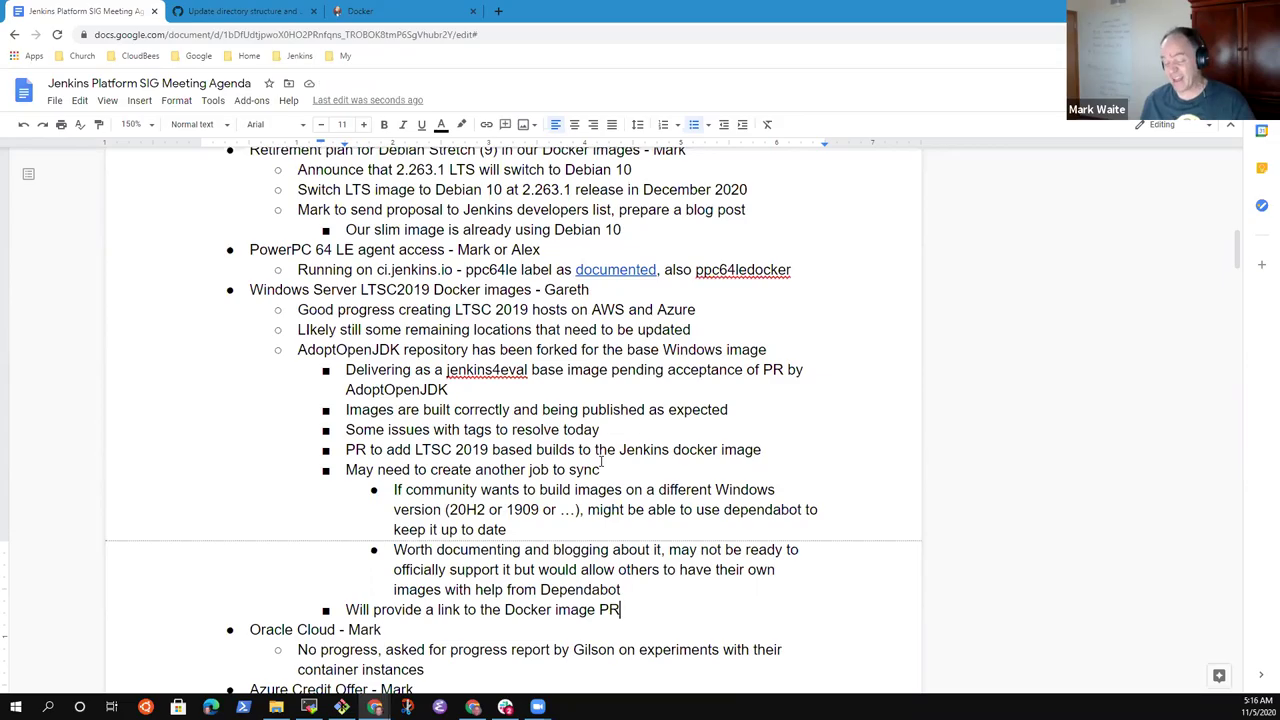
# - Highlight the Oracle Cloud agenda heading as the current discussion topic
pyautogui.press('Down')
pyautogui.press('Down')
pyautogui.press('Up')
pyautogui.press('Home')
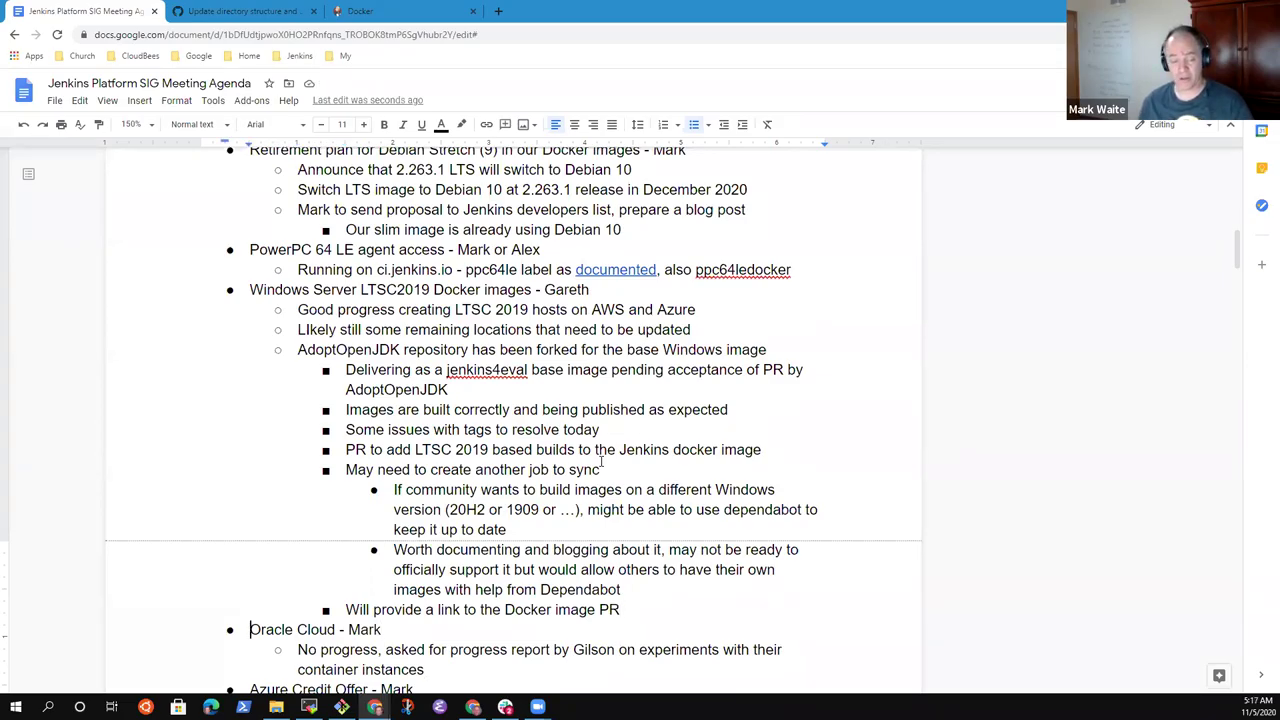
pyautogui.hotkey('shift', 'End')
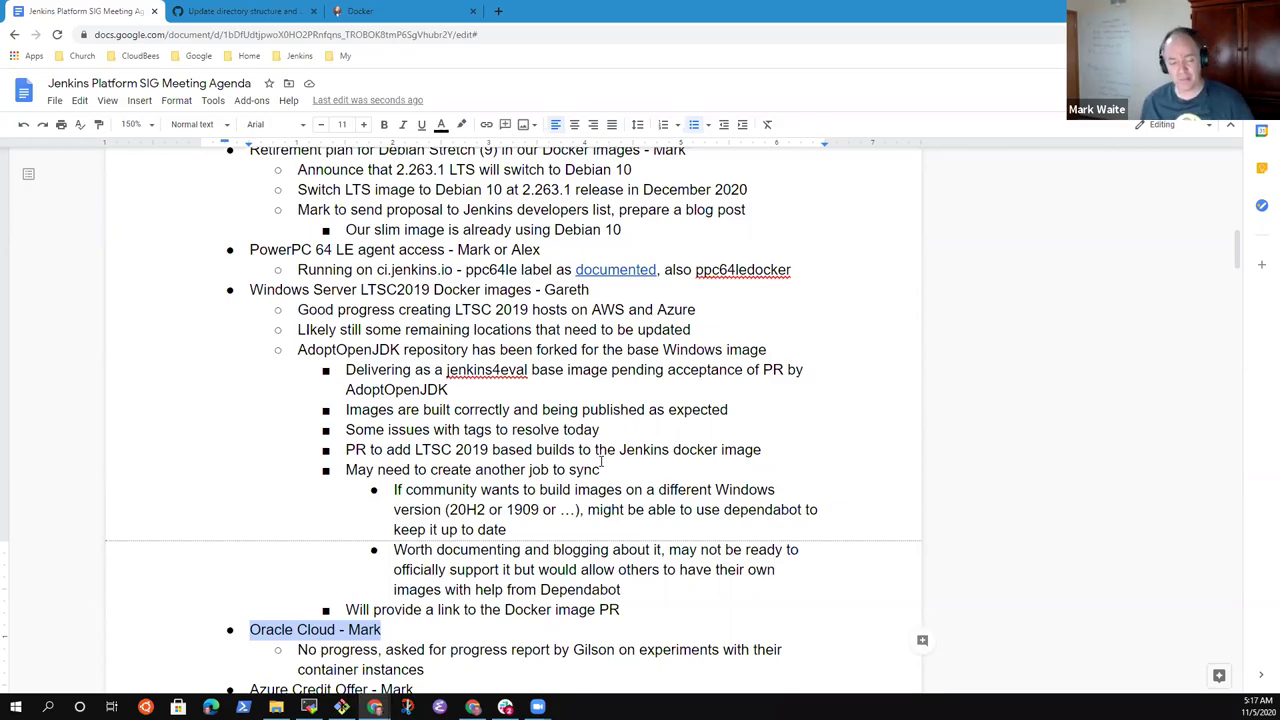
# - Add a second note under Oracle Cloud with the item owner's first name followed by "start the experiment, share the results with Oracle and others"
pyautogui.press('Down')
pyautogui.press('Home')
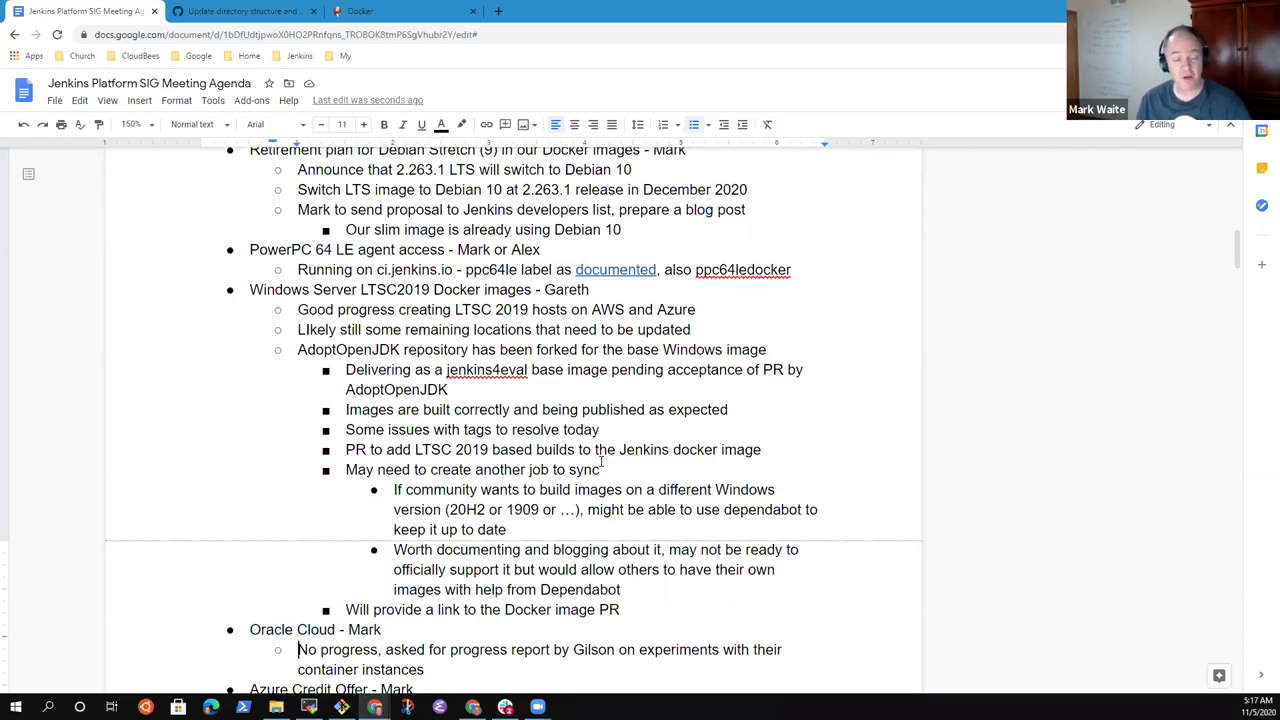
pyautogui.press('Down')
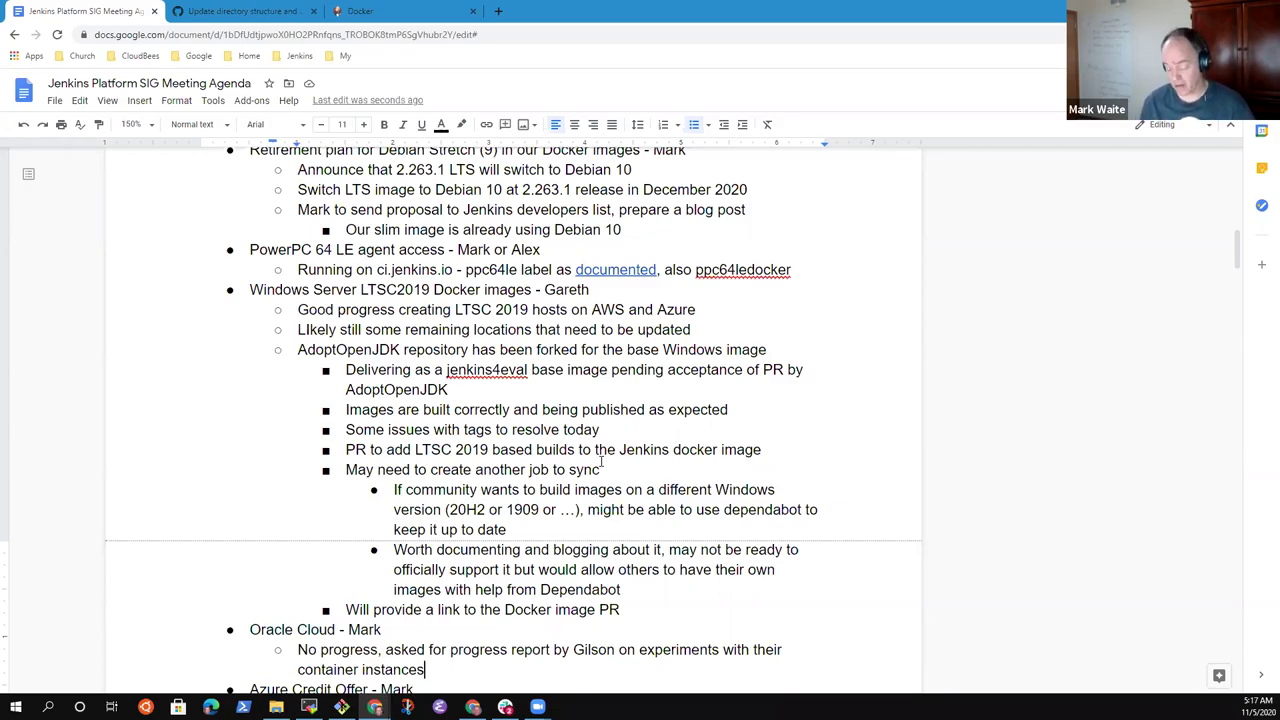
pyautogui.press('Return')
pyautogui.write('Mark st')
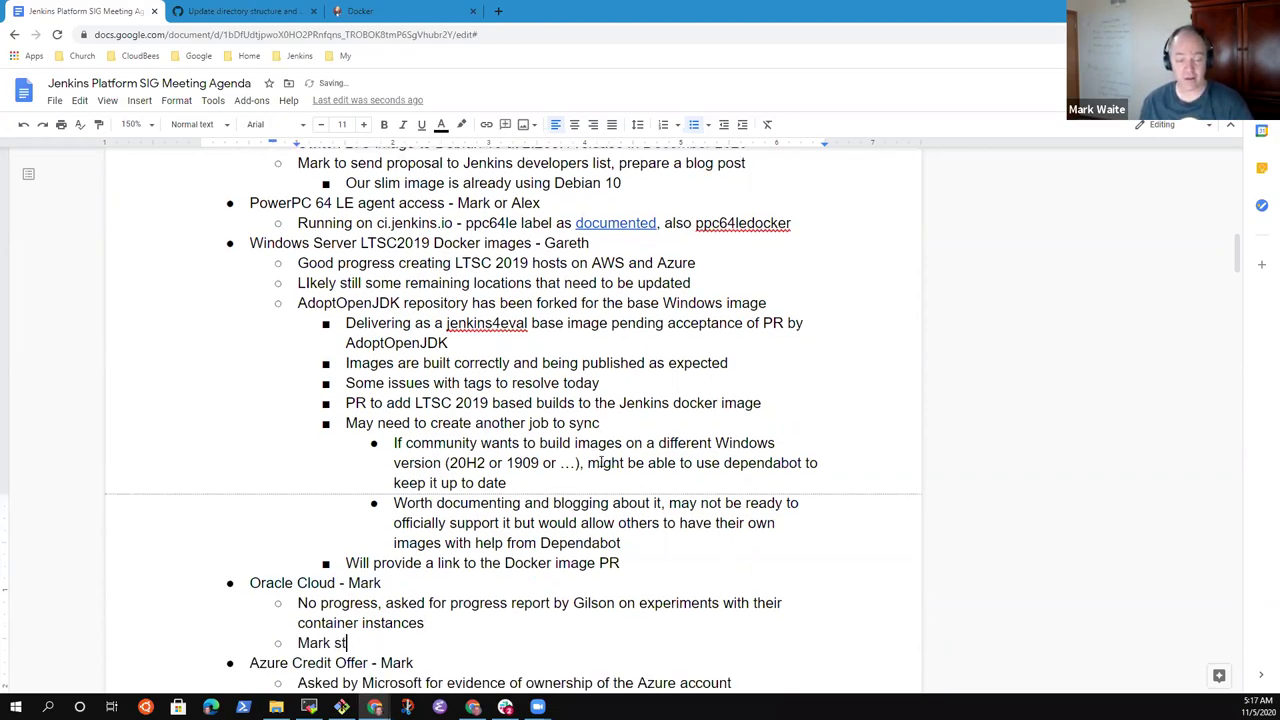
pyautogui.write('art the e')
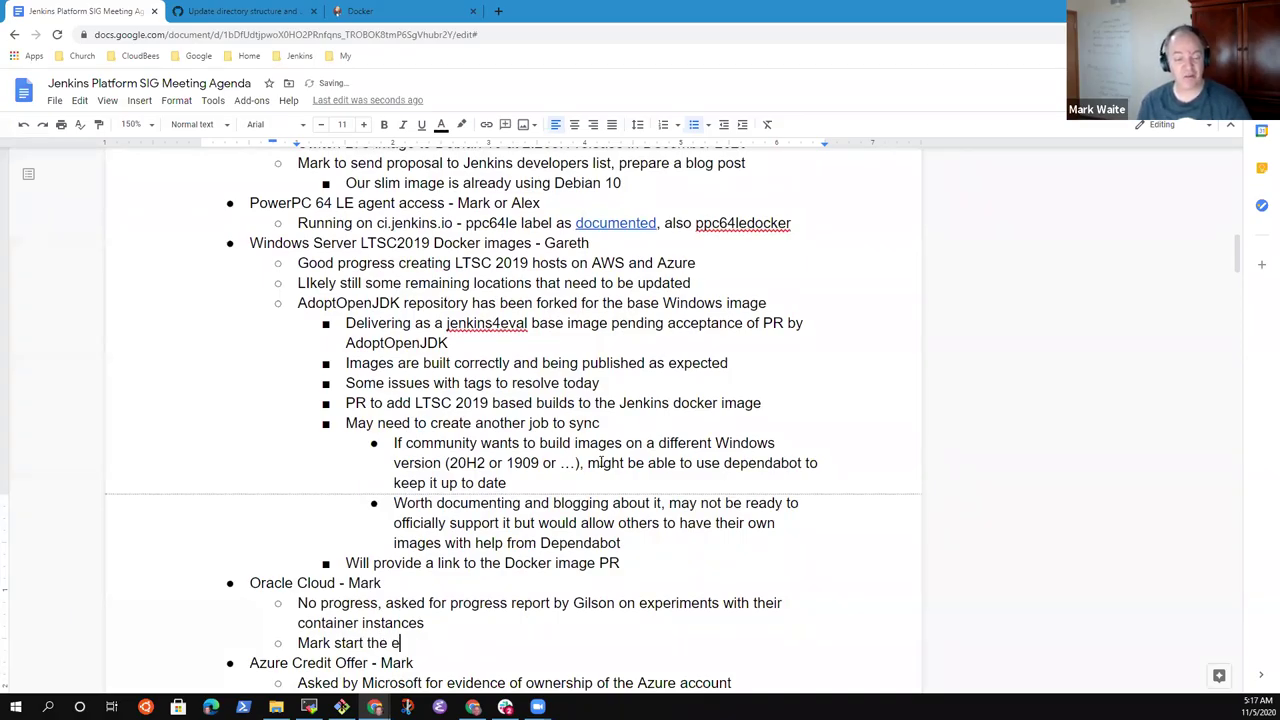
pyautogui.write('xperiment')
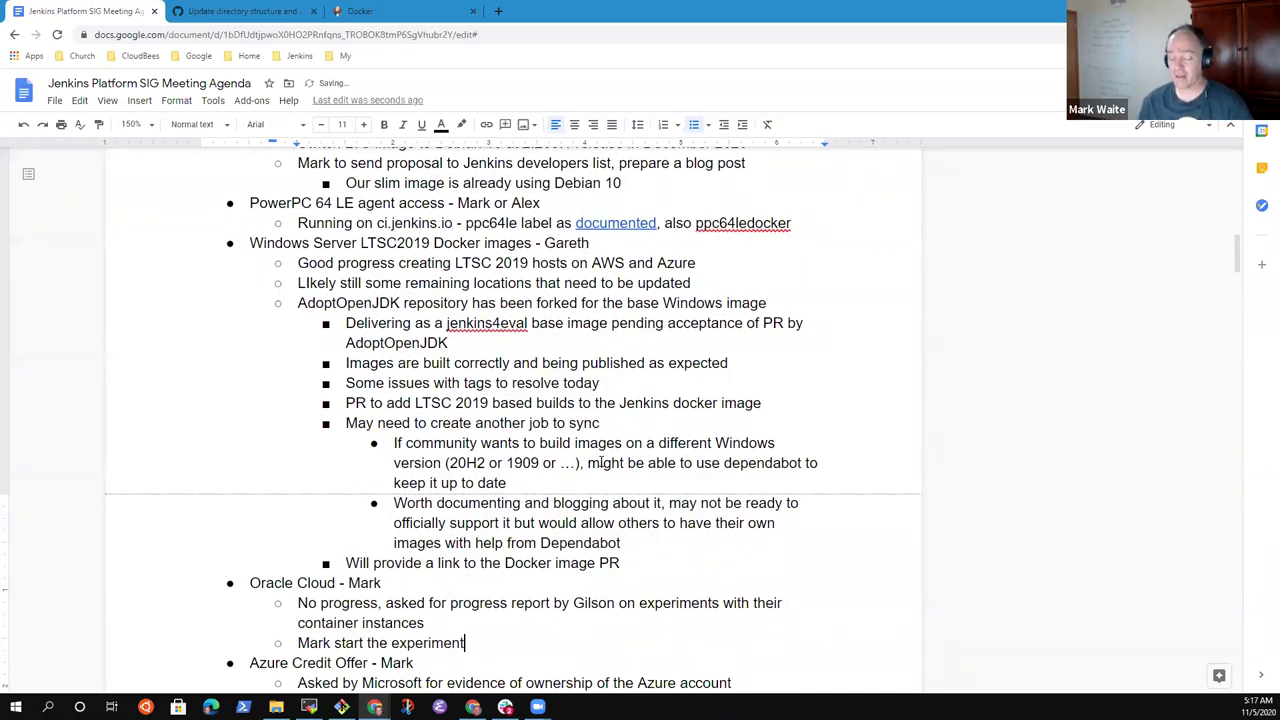
pyautogui.write(', share the results')
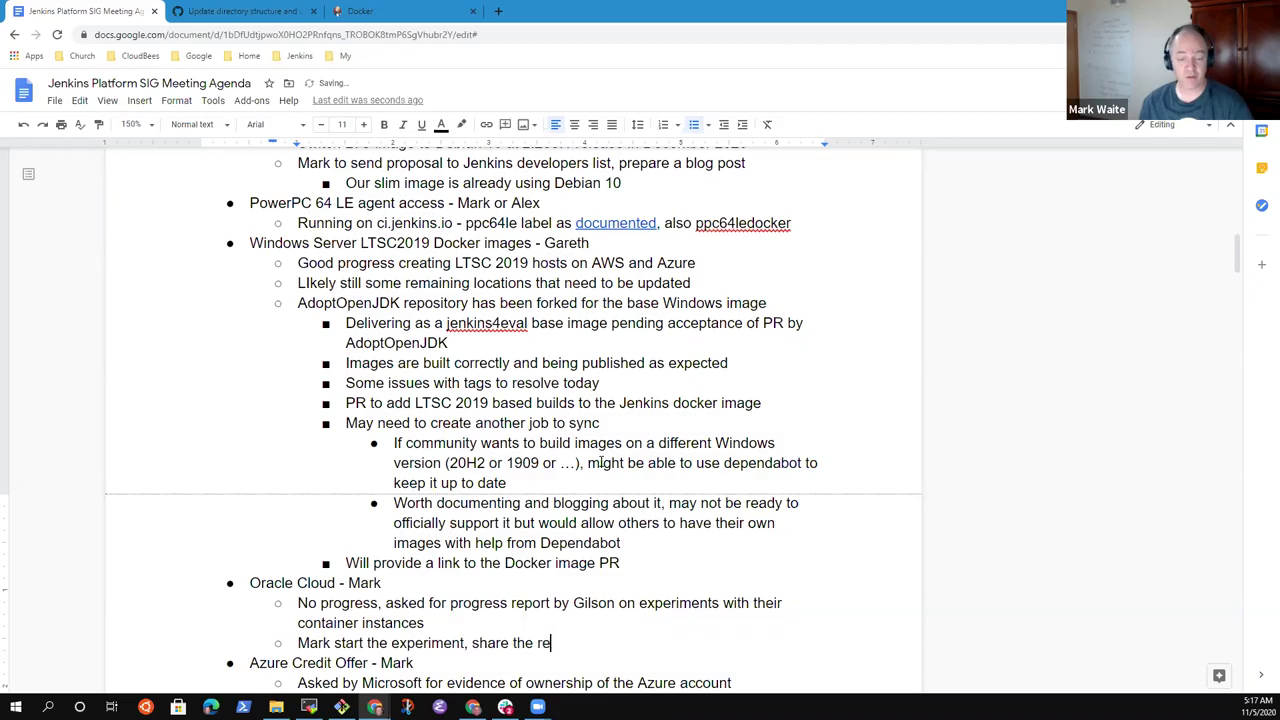
pyautogui.write('th ')
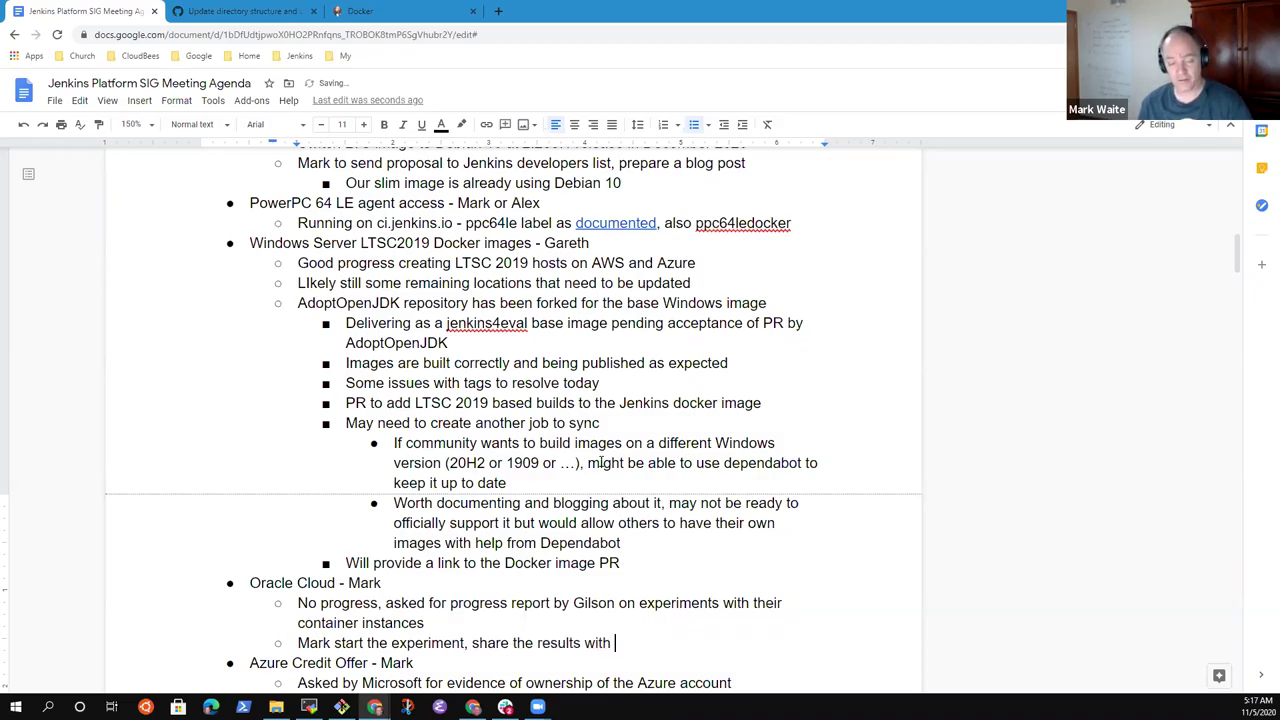
pyautogui.write('Oracle and others')
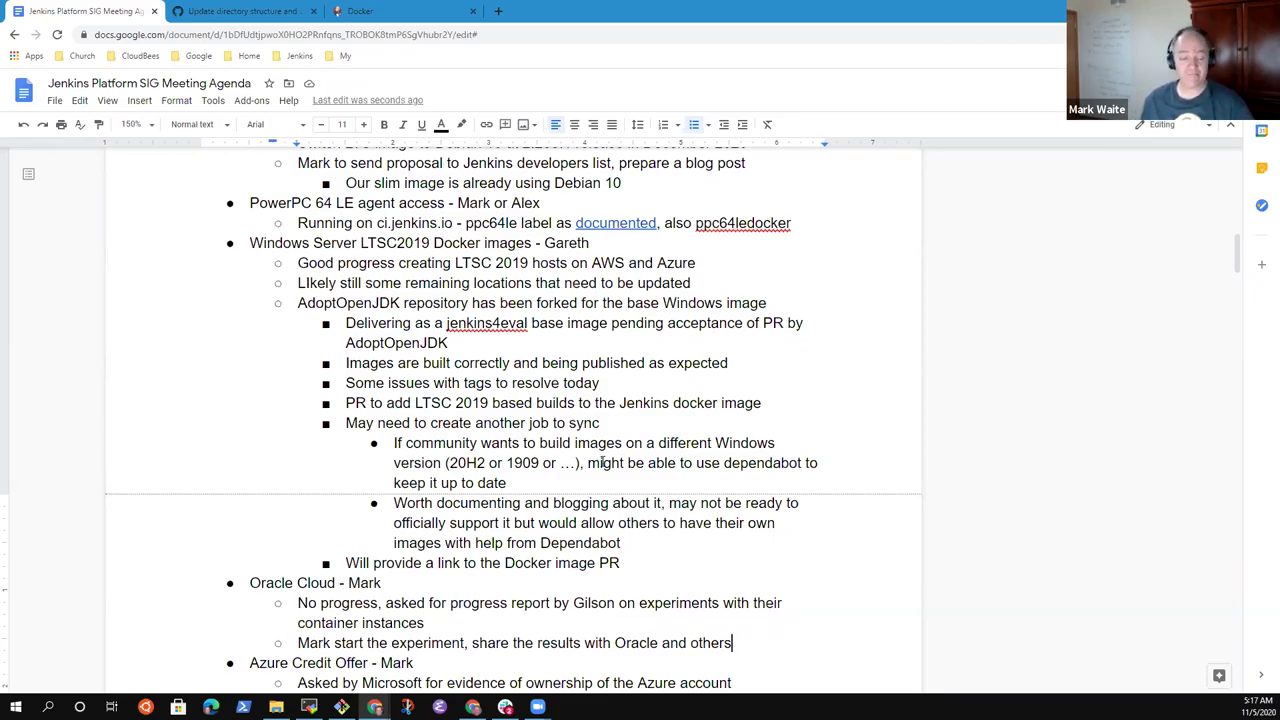
# - Highlight the Azure Credit Offer agenda heading as the current discussion topic
pyautogui.press('Down')
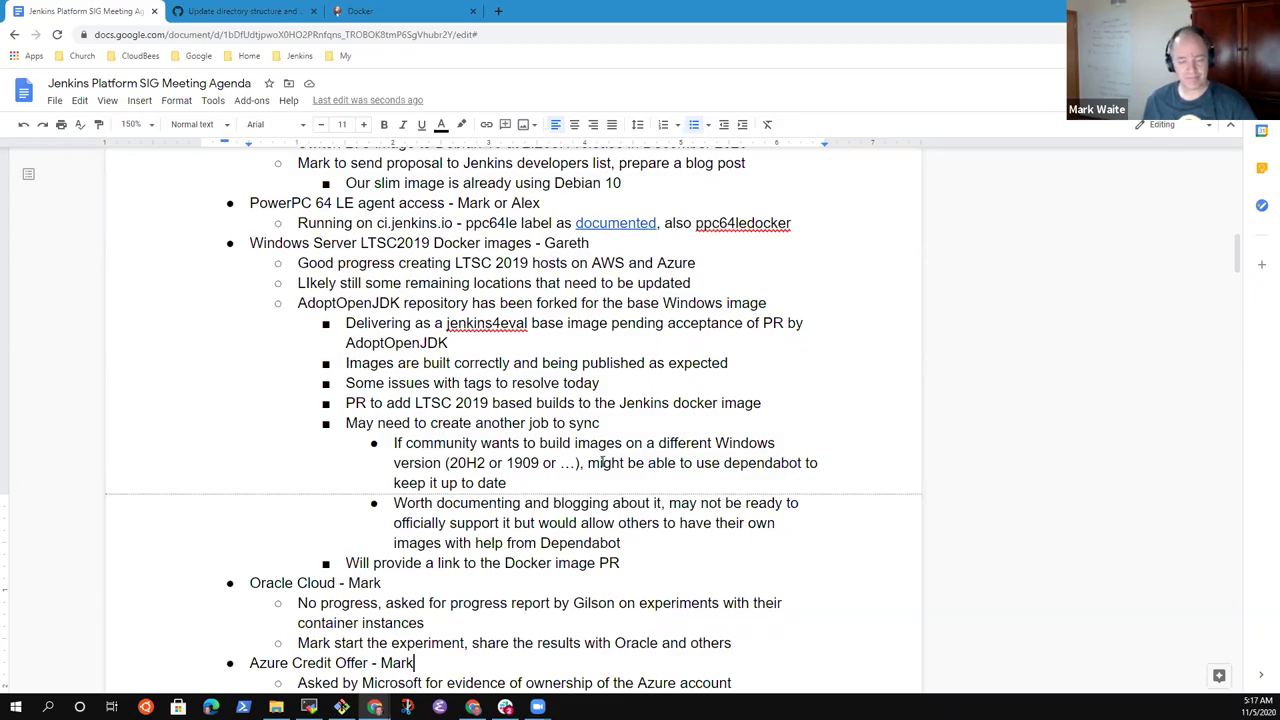
pyautogui.press('Up')
pyautogui.press('Down')
pyautogui.press('Down')
pyautogui.press('Down')
pyautogui.press('Down')
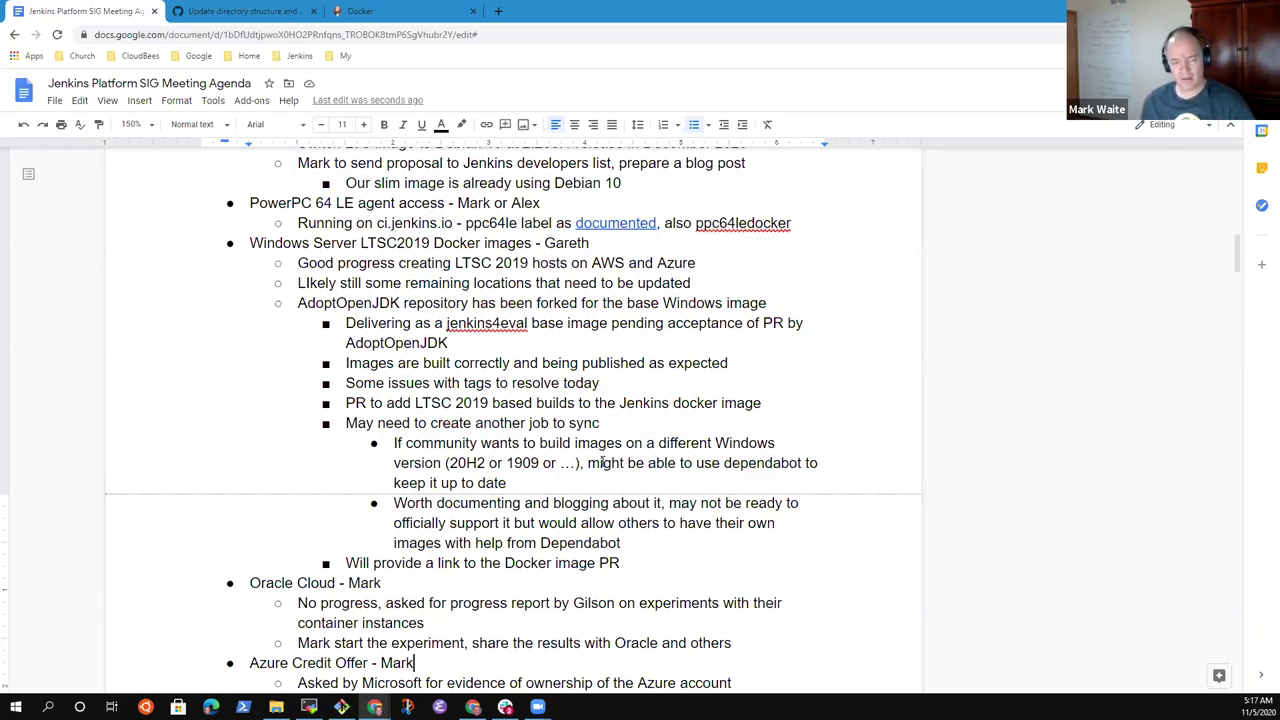
pyautogui.press('Up')
pyautogui.press('Up')
pyautogui.press('Up')
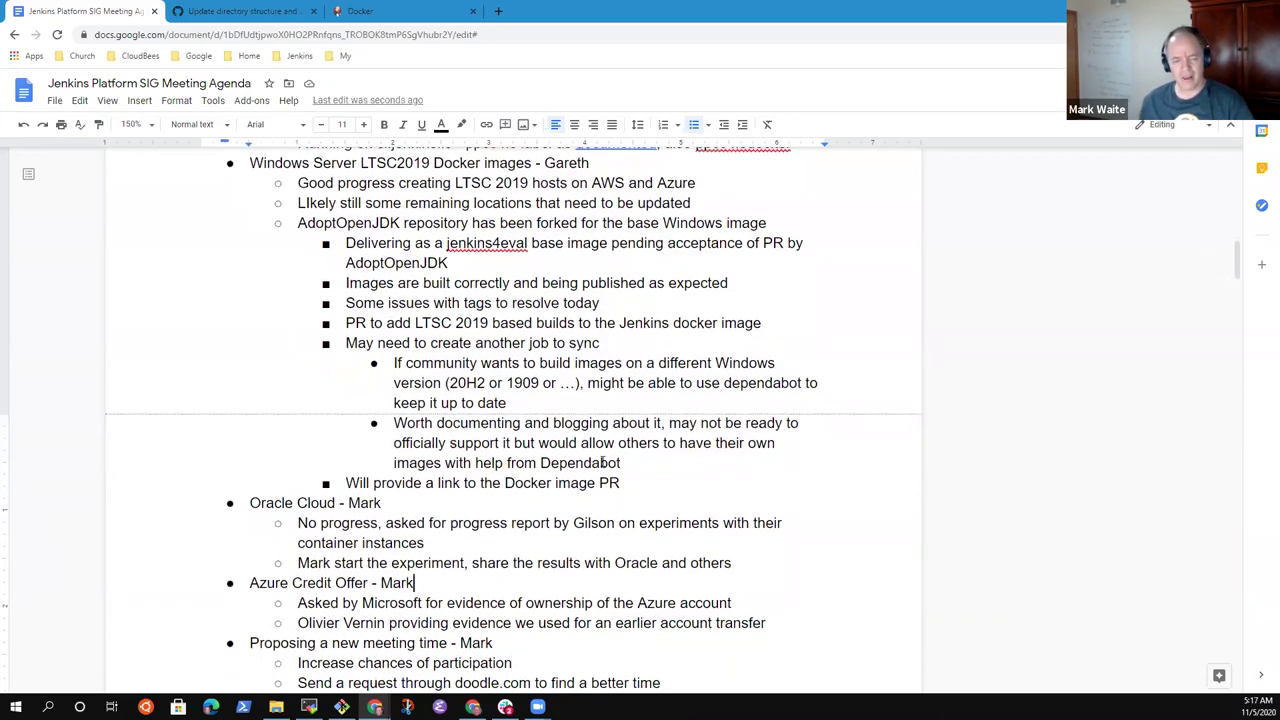
pyautogui.press('Home')
pyautogui.hotkey('shift', 'End')
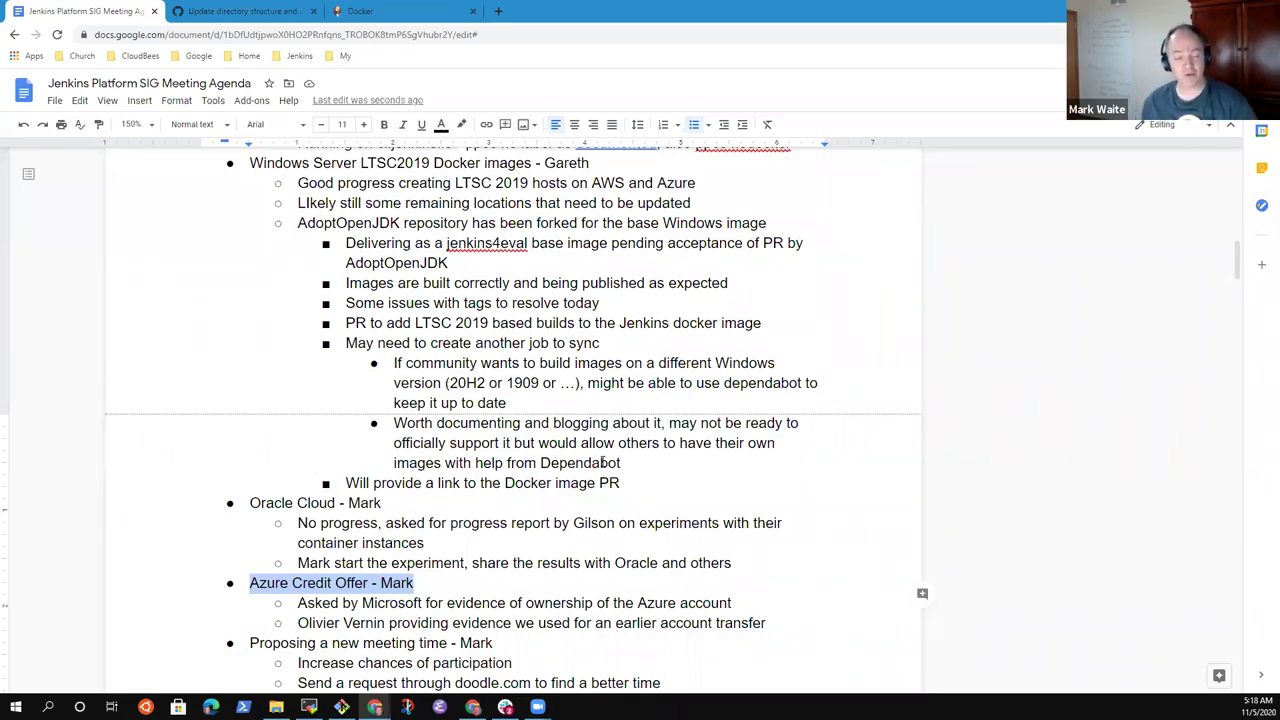
# - Highlight the second note under Azure Credit Offer, about providing evidence used for an earlier account transfer
pyautogui.press('Down')
pyautogui.press('Down')
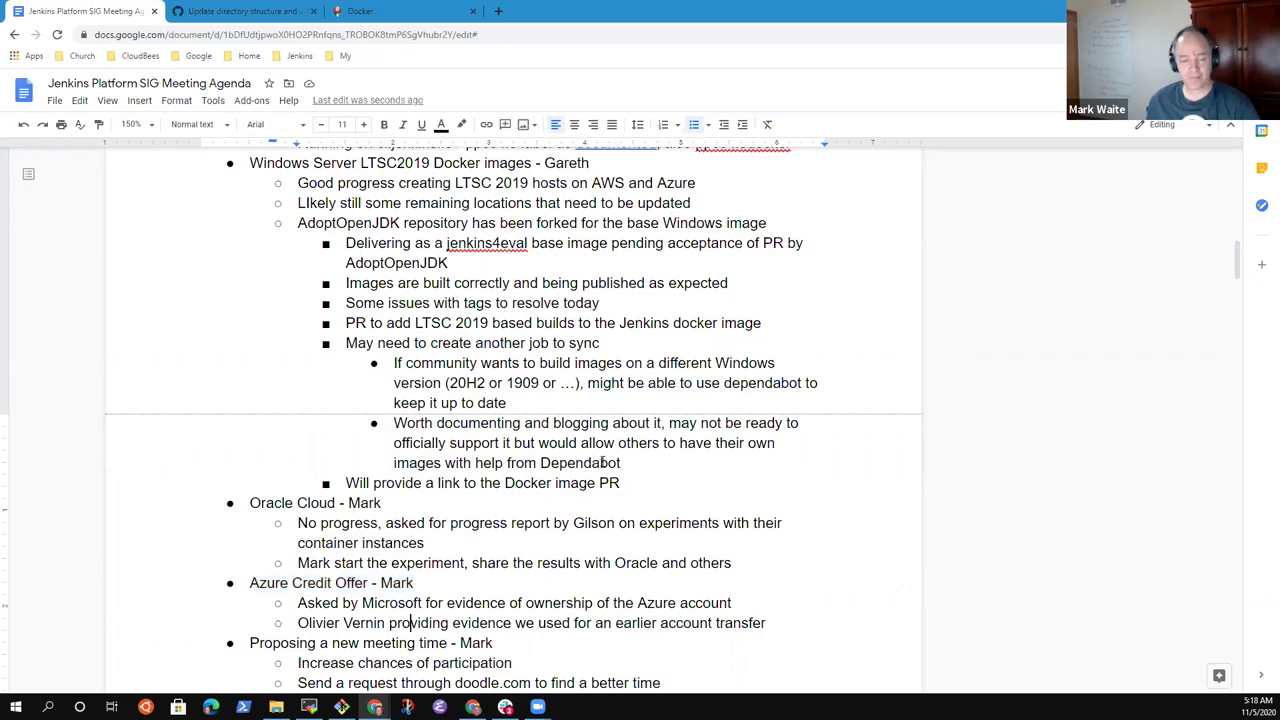
pyautogui.press('Home')
pyautogui.press('End')
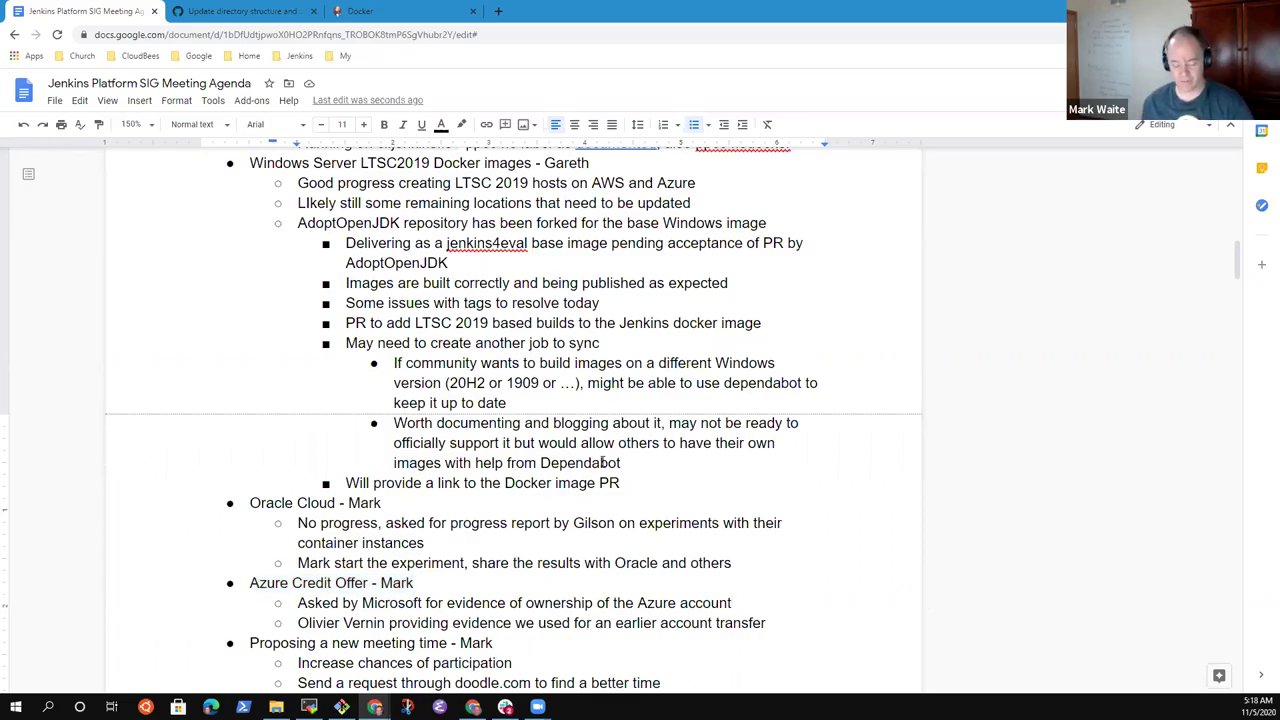
pyautogui.press('Down')
pyautogui.press('Home')
pyautogui.hotkey('shift', 'End')
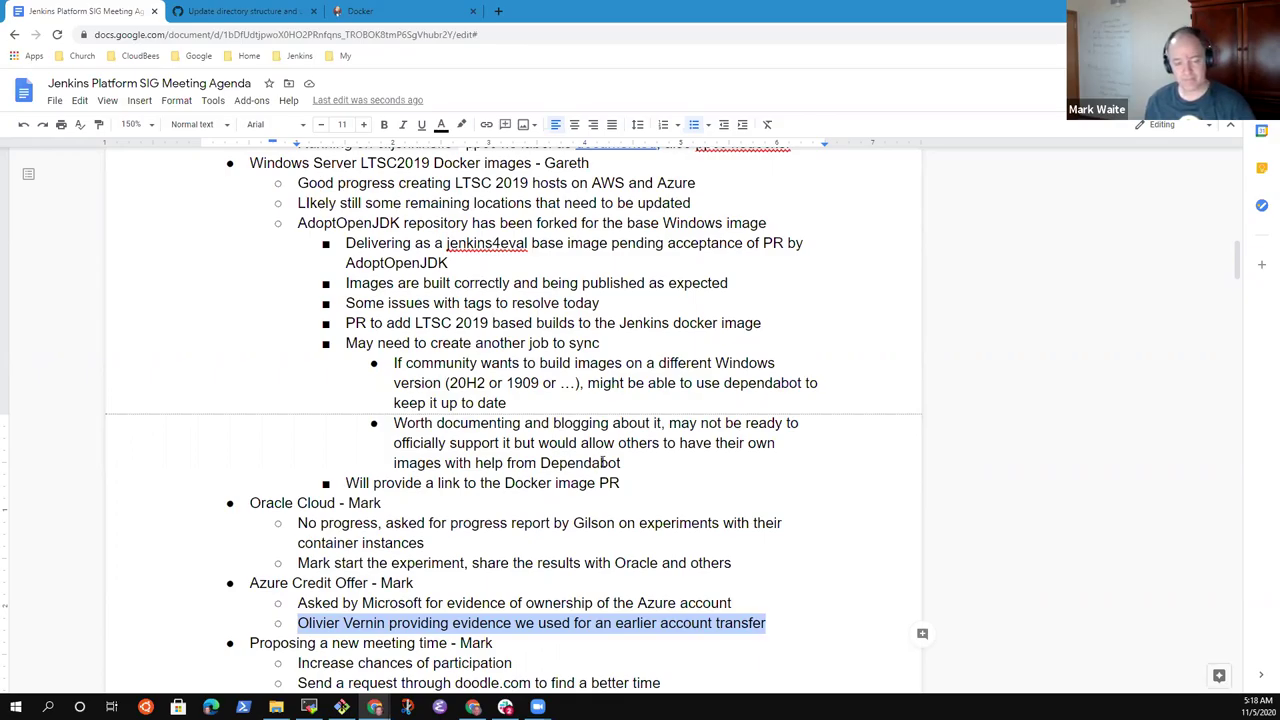
# - Highlight the "Proposing a new meeting time" agenda heading as the current discussion topic
pyautogui.press('Down')
pyautogui.press('Home')
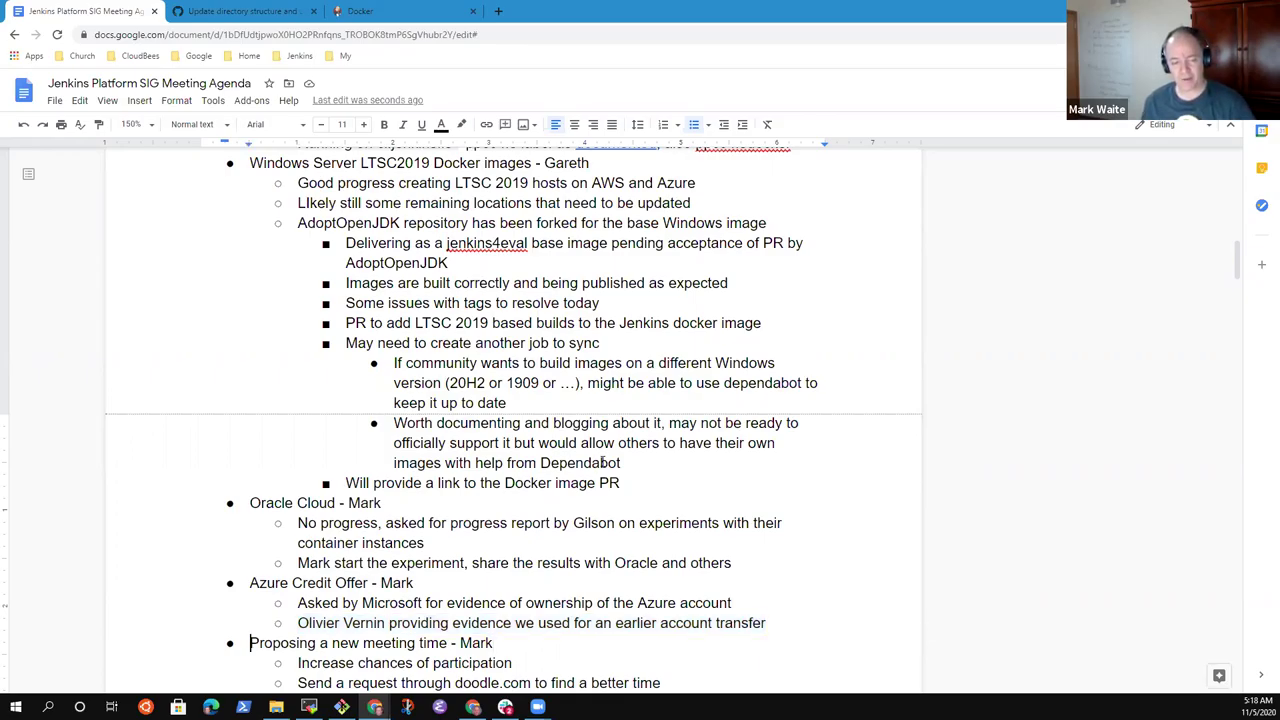
pyautogui.hotkey('shift', 'End')
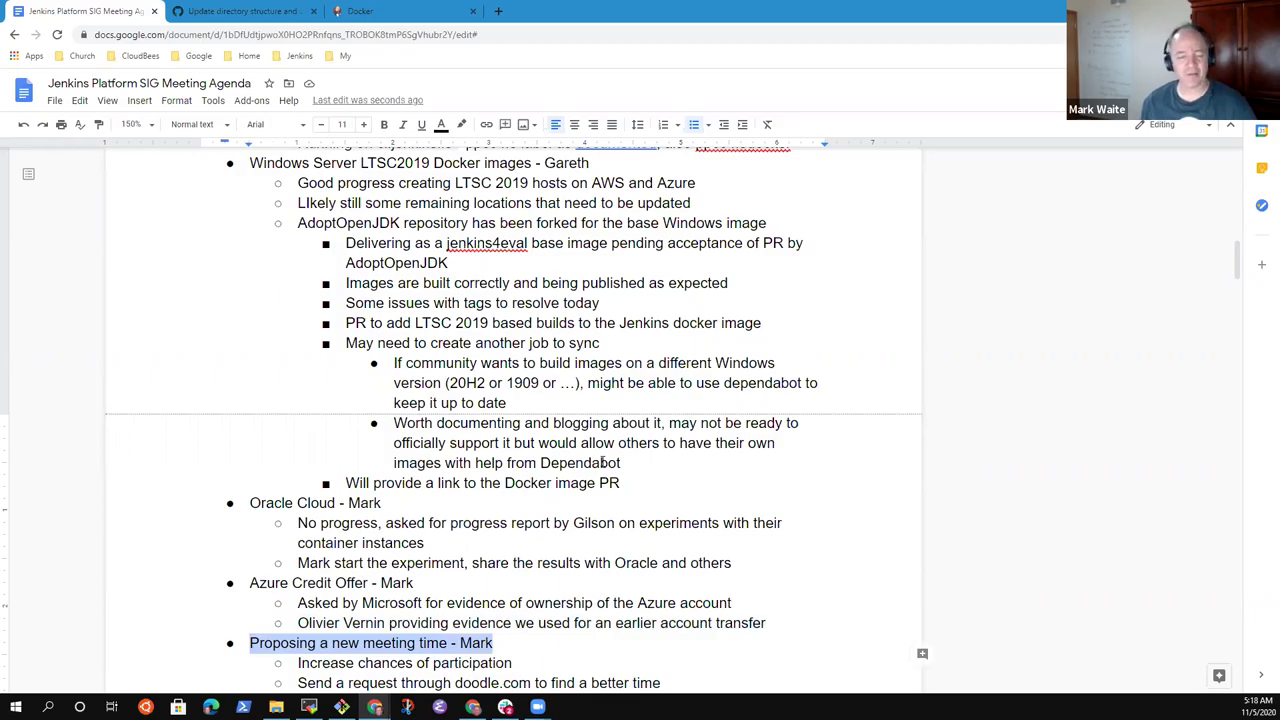
# - Under the new meeting time item, highlight the note "Increase chances of participation" and afterwards the one about sending a request through doodle.com
pyautogui.press('Down')
pyautogui.press('Down')
pyautogui.press('Down')
pyautogui.press('Up')
pyautogui.press('Up')
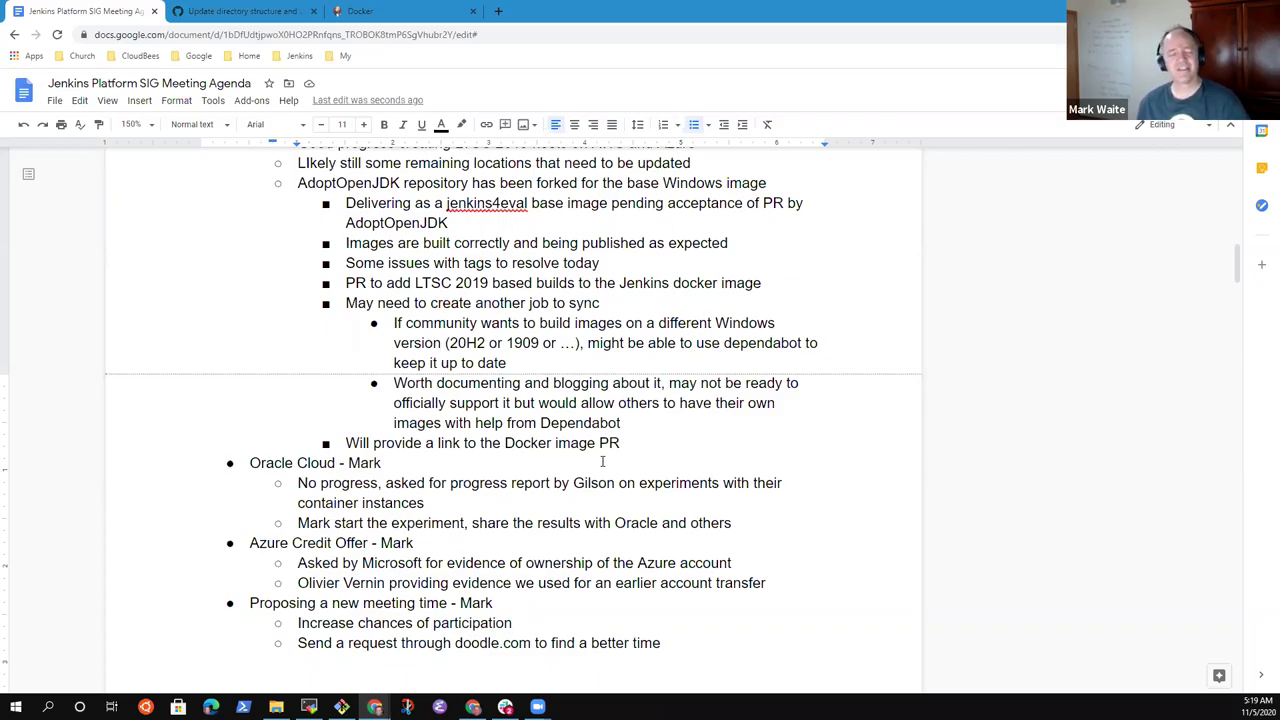
pyautogui.press('Up')
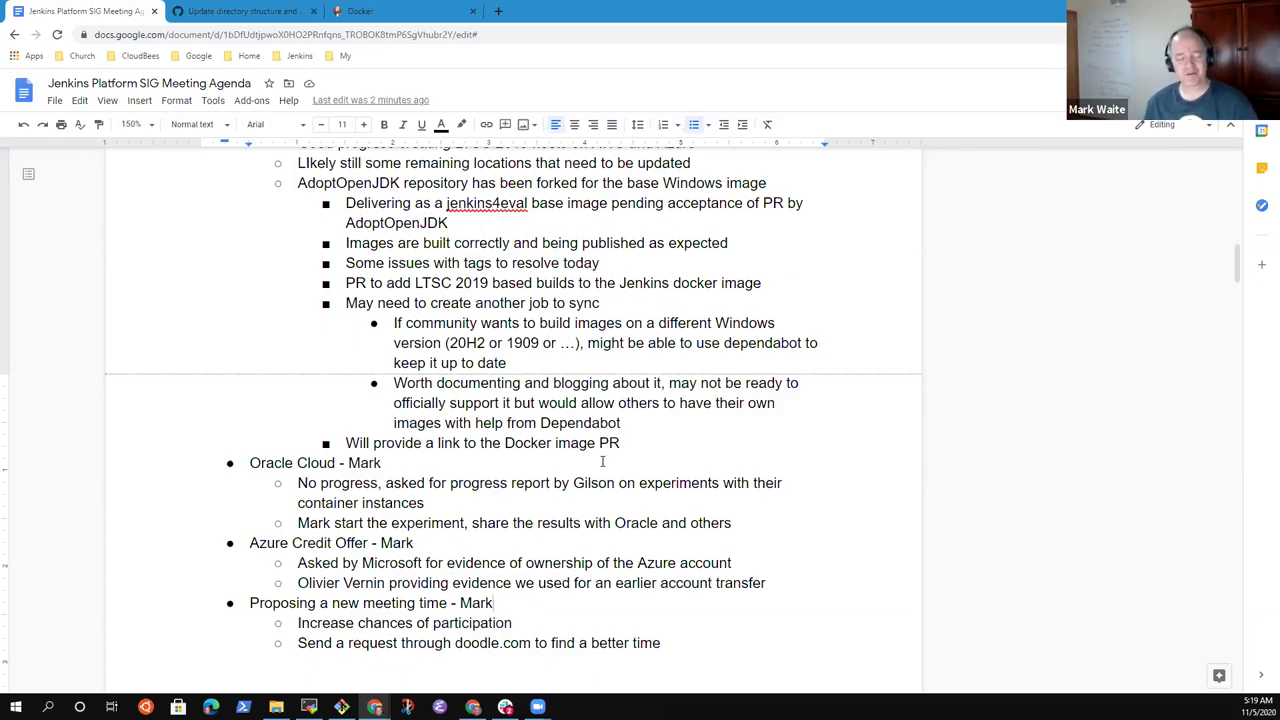
pyautogui.hotkey('shift', 'End')
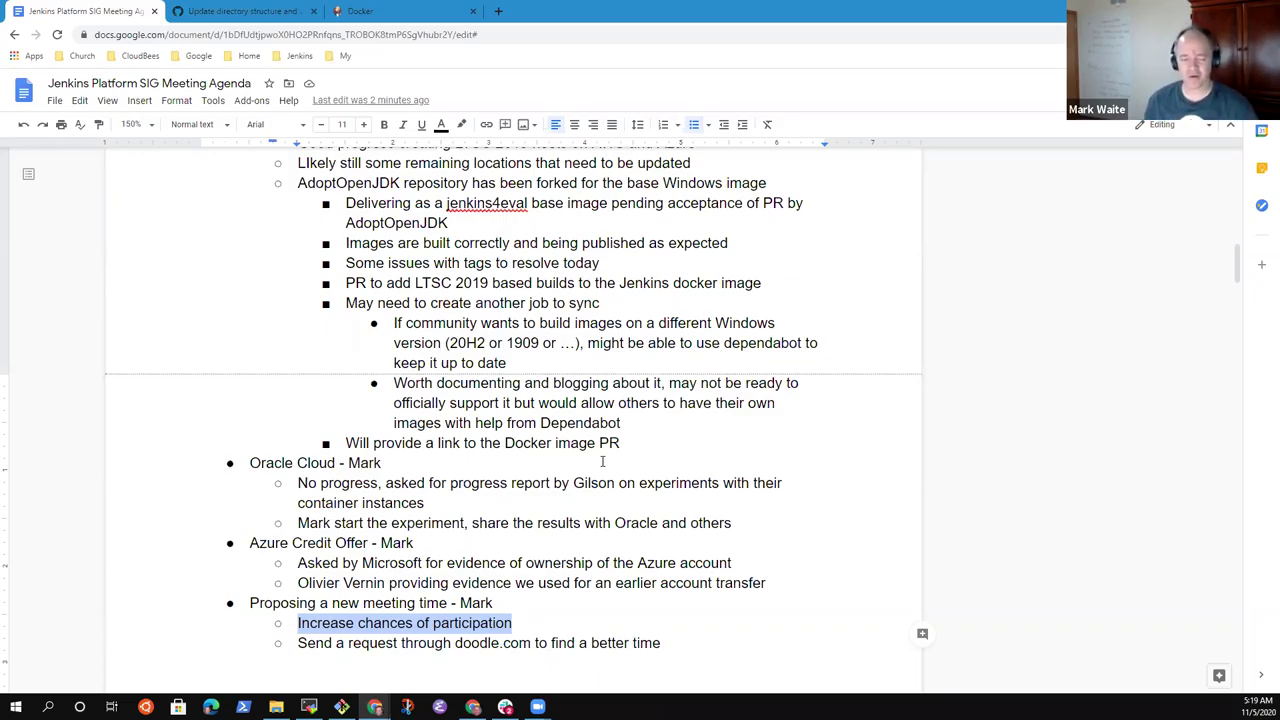
pyautogui.press('Down')
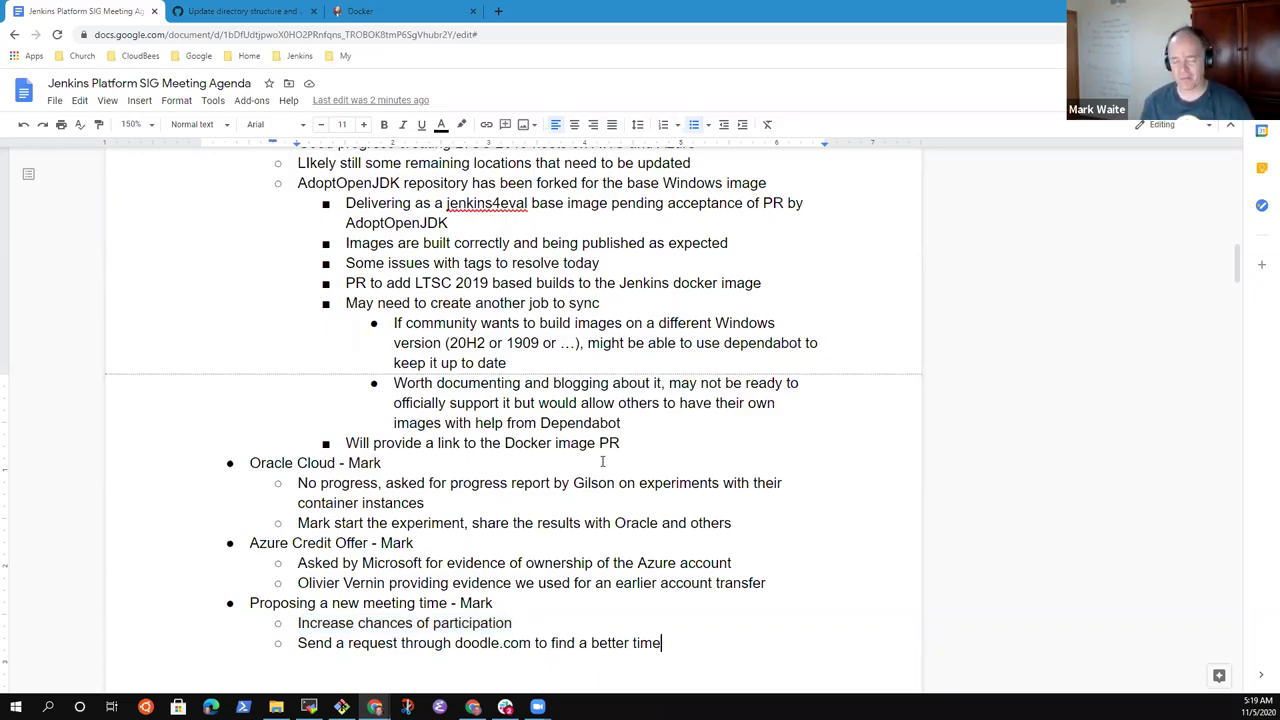
pyautogui.hotkey('shift', 'End')
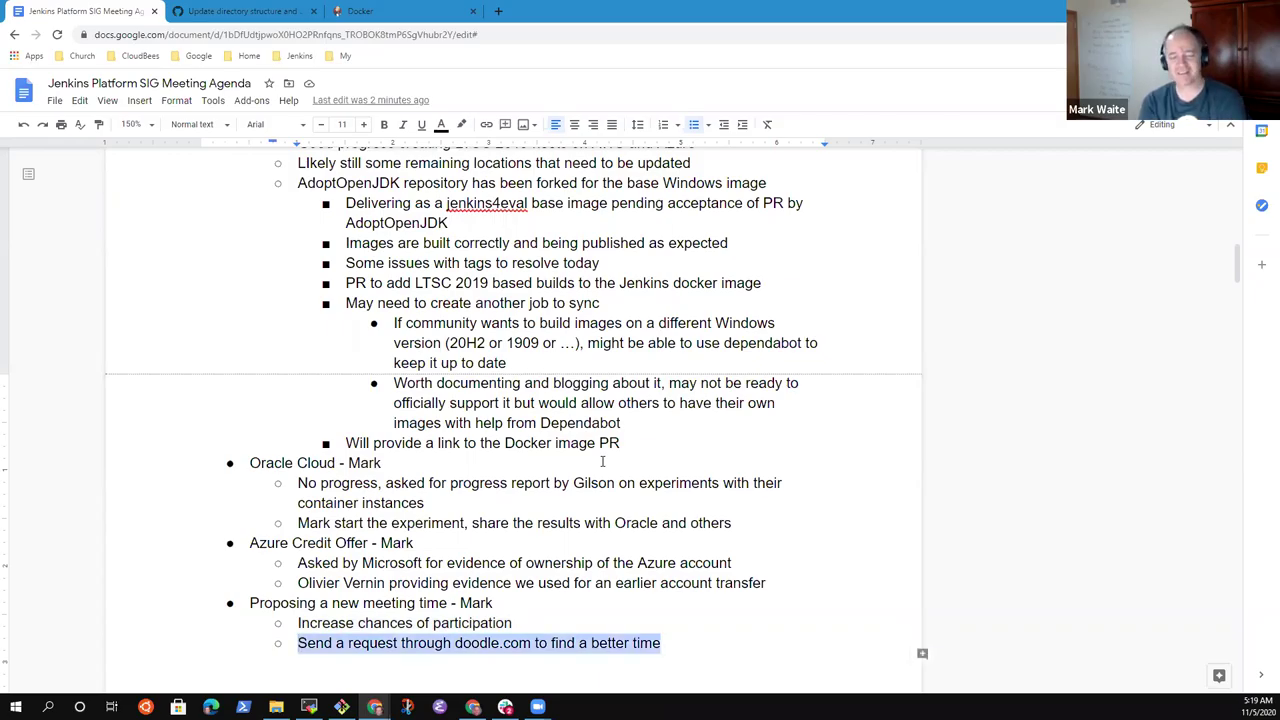